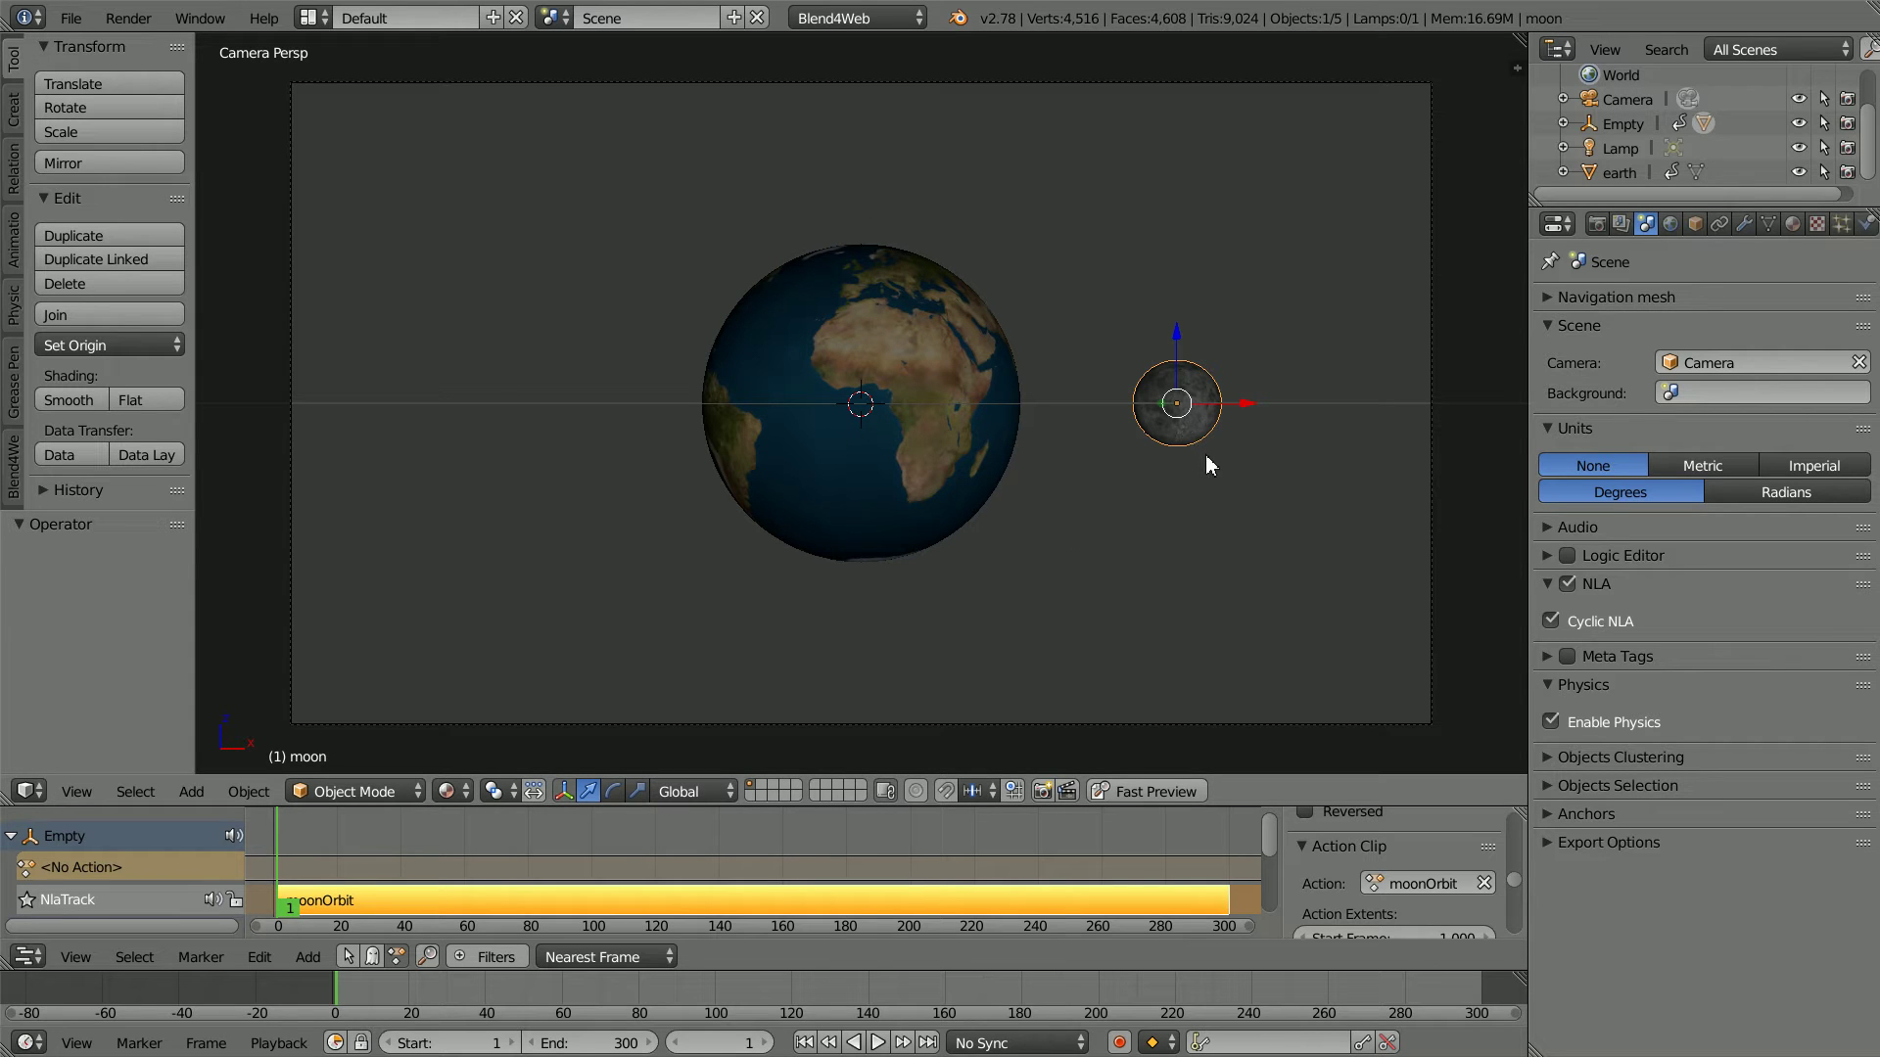
Step: Play the moonOrbit animation from the Timeline to preview the moon orbiting Earth
{"action": "left_click", "coordinate": [879, 1044]}
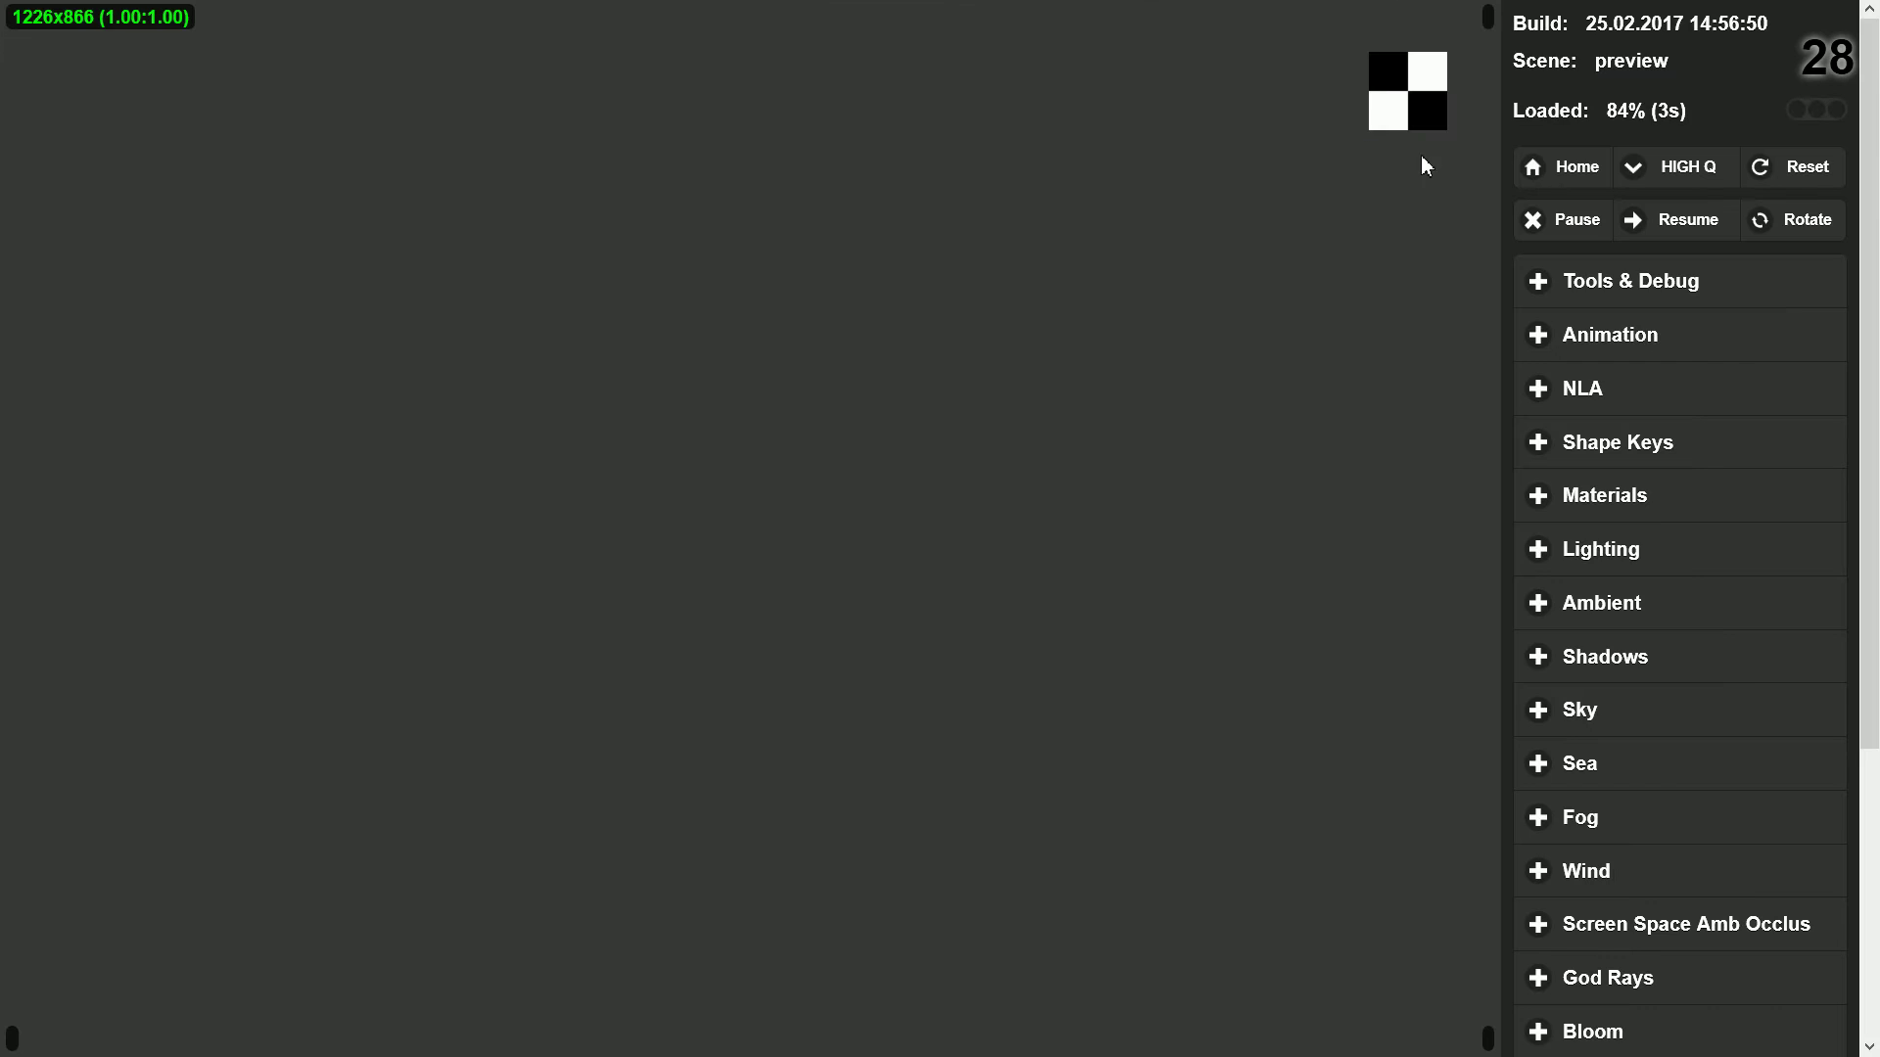
Step: Resume the Blend4Web preview so the moon orbits the rotating Earth on a black sky
{"action": "left_click", "coordinate": [1668, 223]}
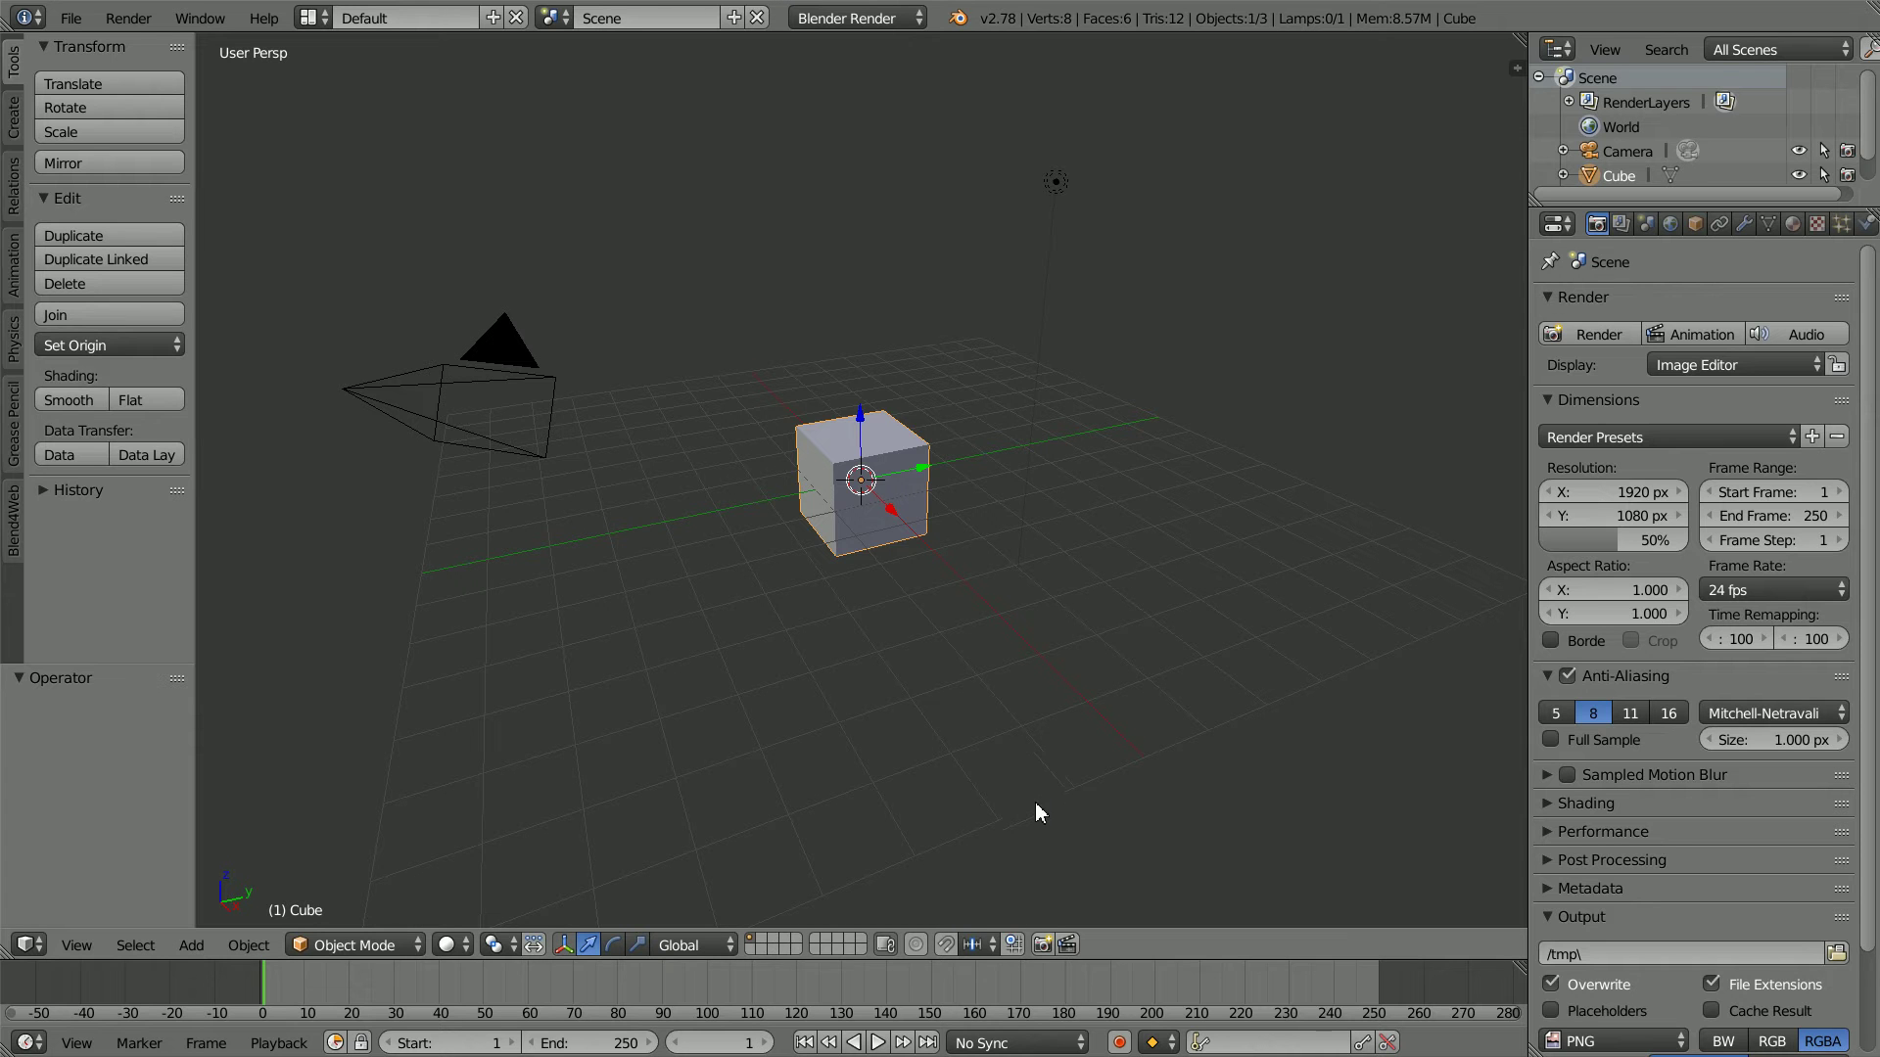
Step: Delete the default cube and add a UV sphere in its place
{"action": "key", "text": "x"}
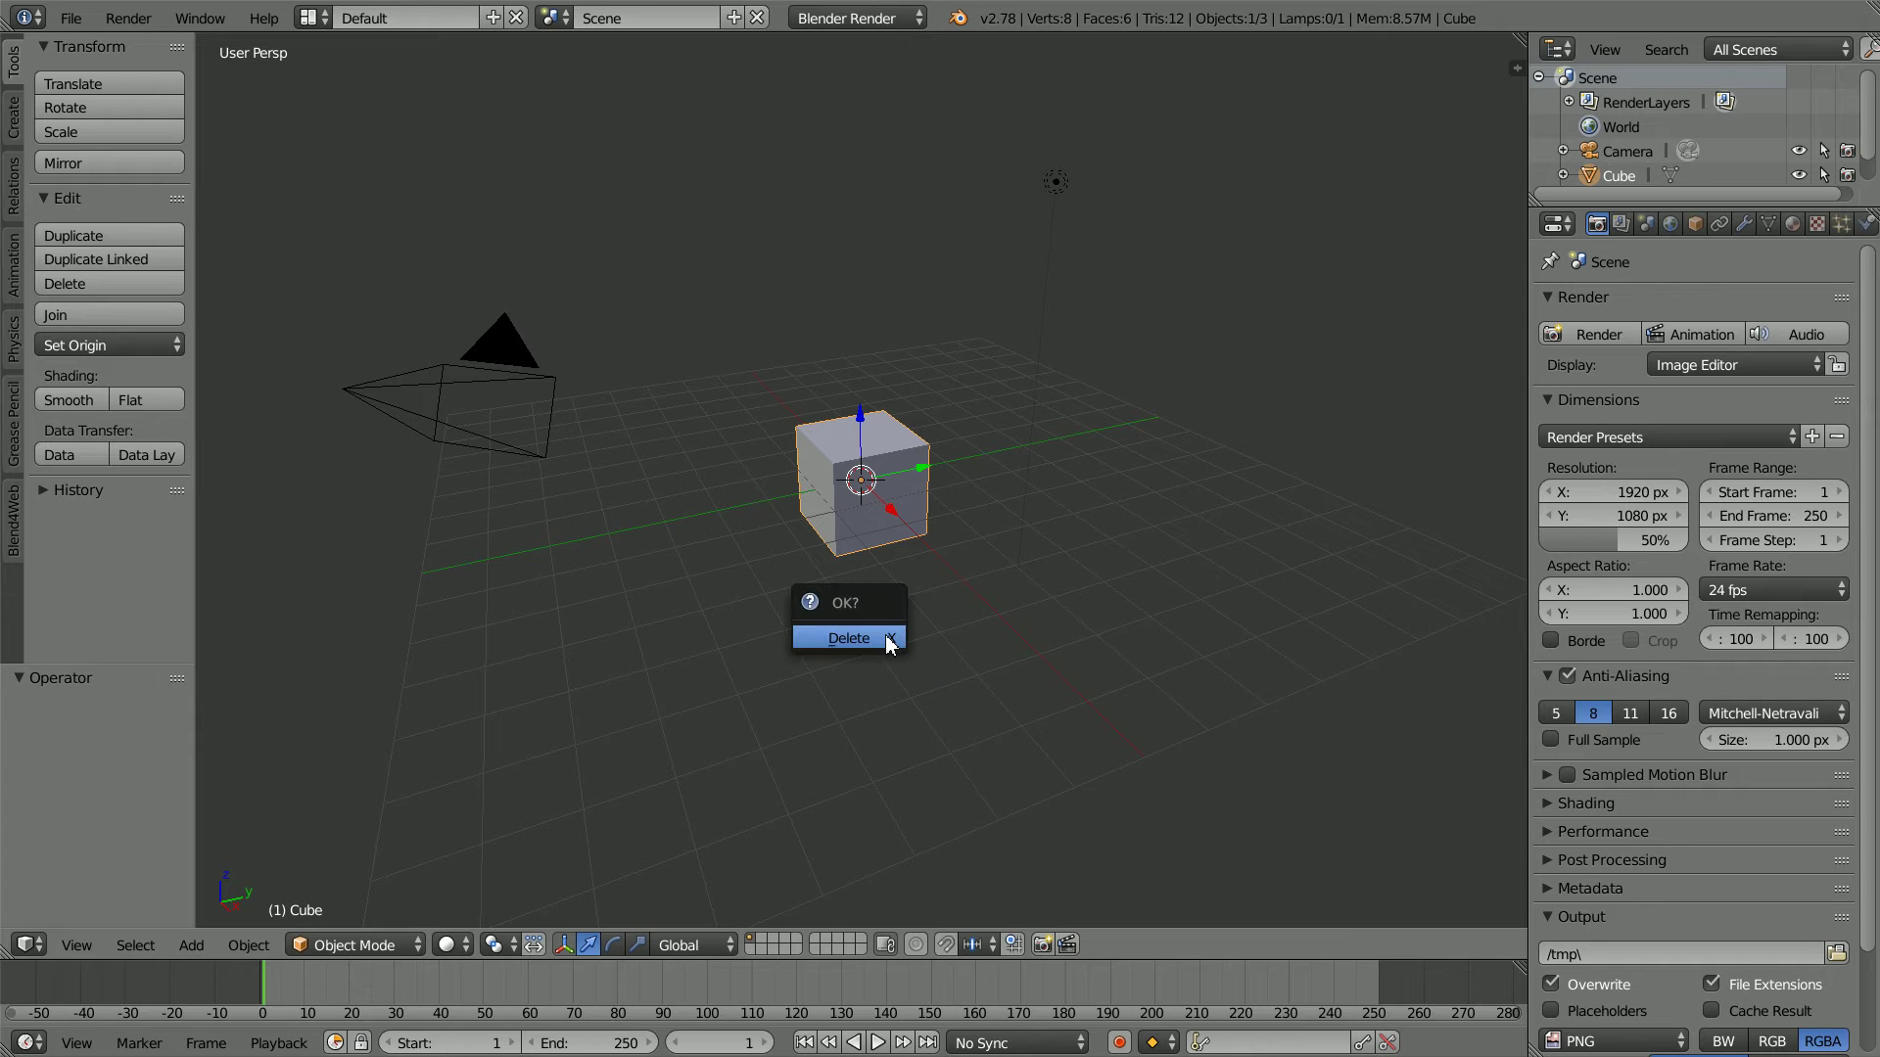
{"action": "left_click", "coordinate": [849, 638]}
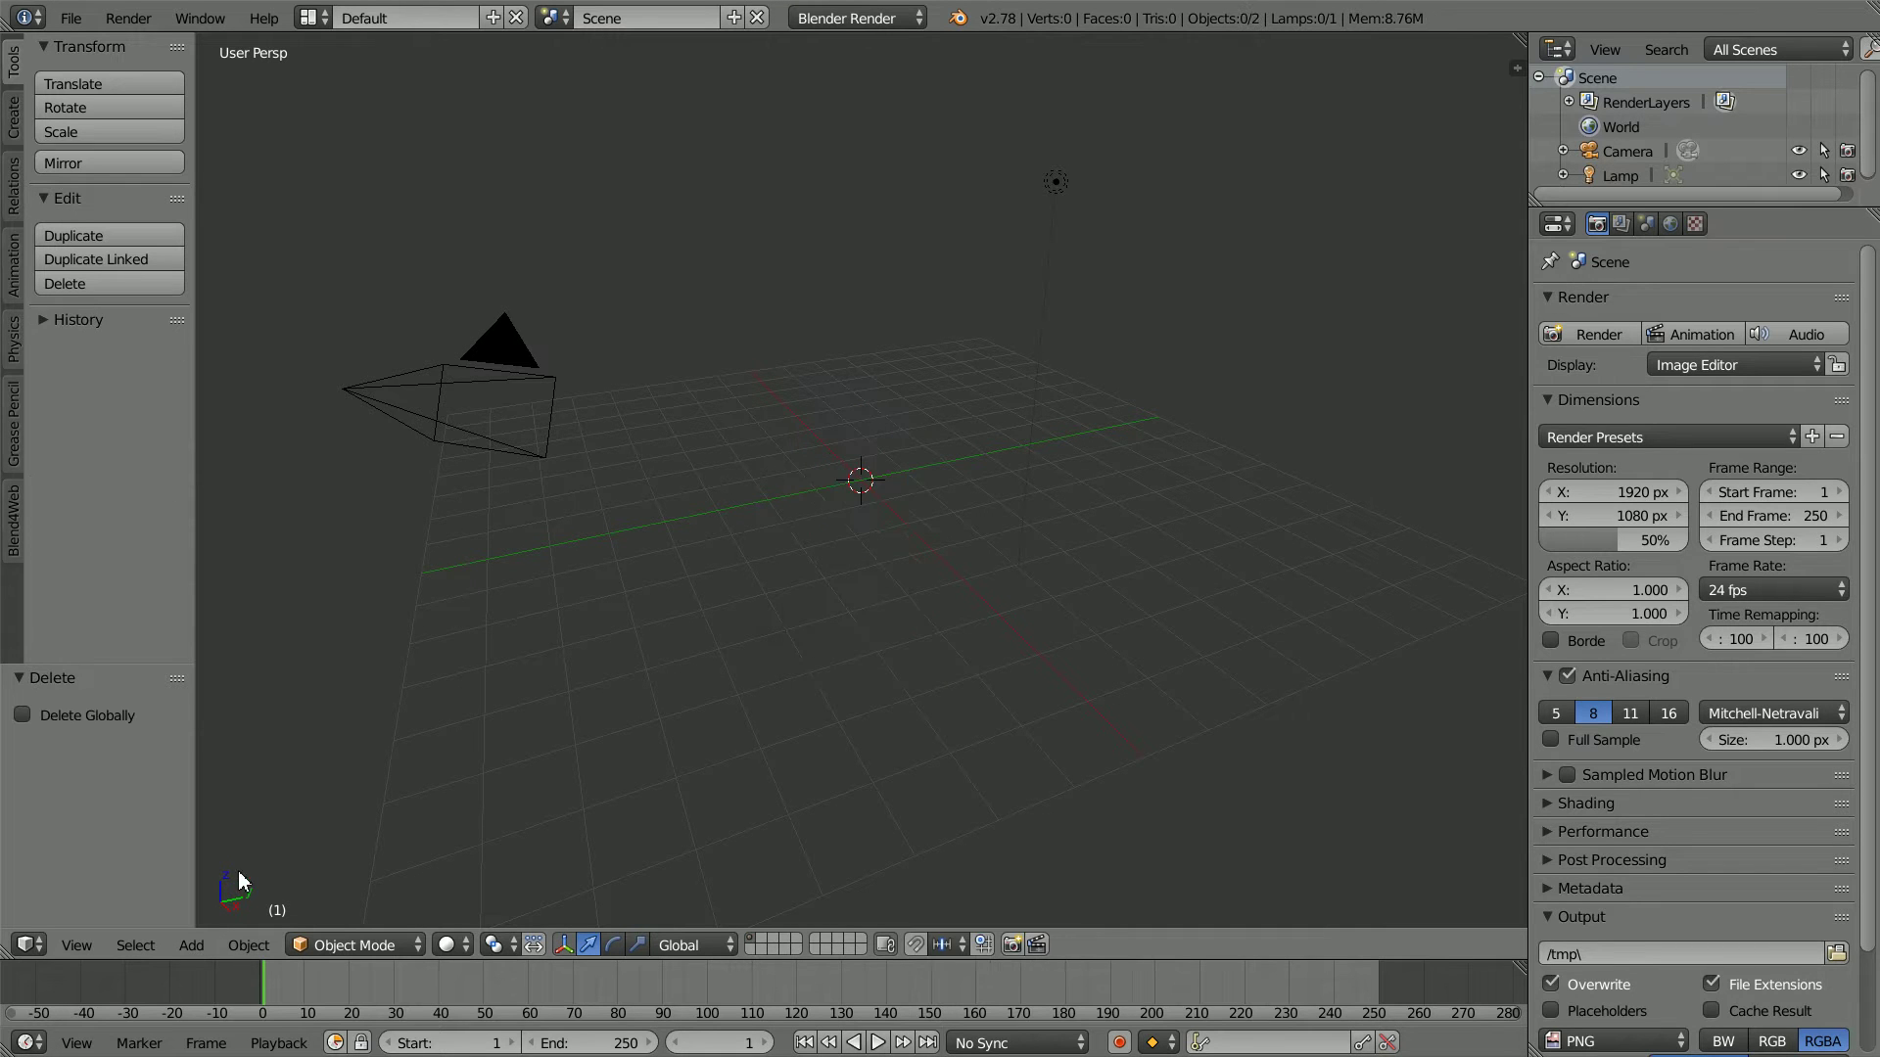
{"action": "left_click", "coordinate": [191, 945]}
{"action": "mouse_move", "coordinate": [294, 917]}
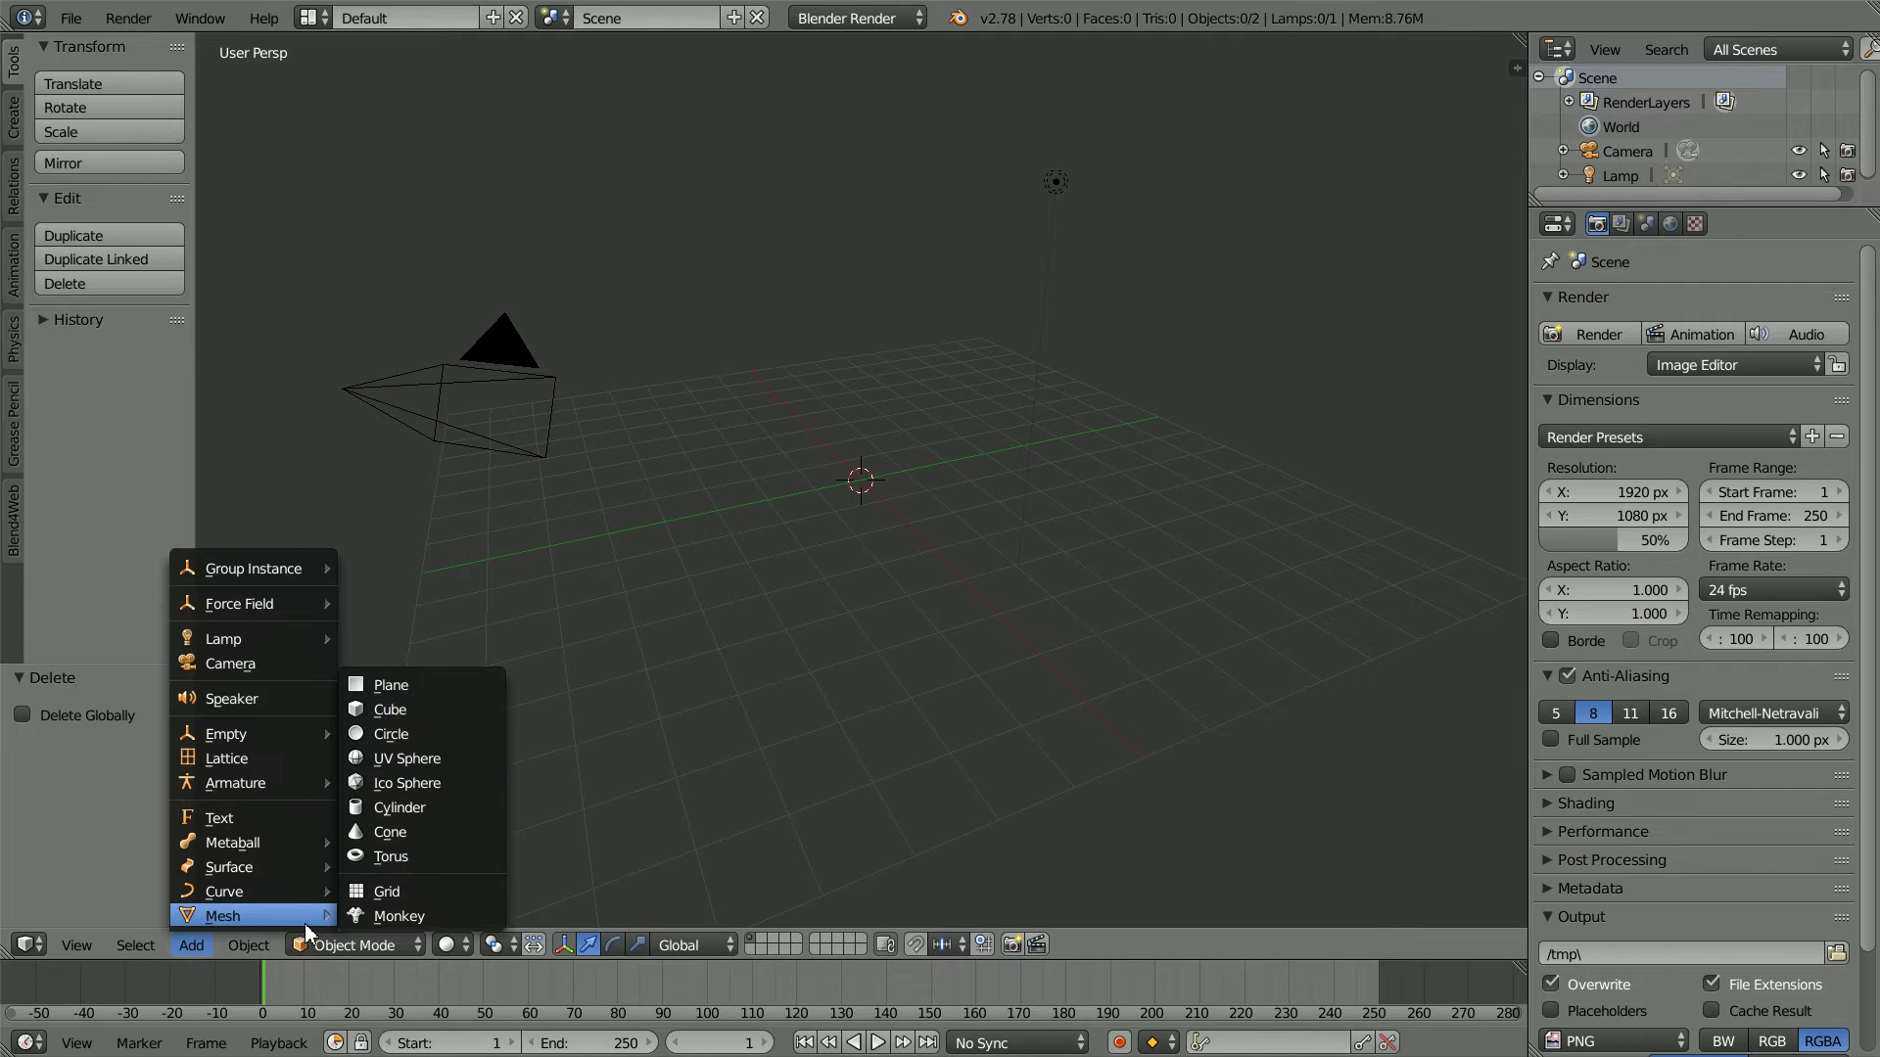
{"action": "left_click", "coordinate": [468, 759]}
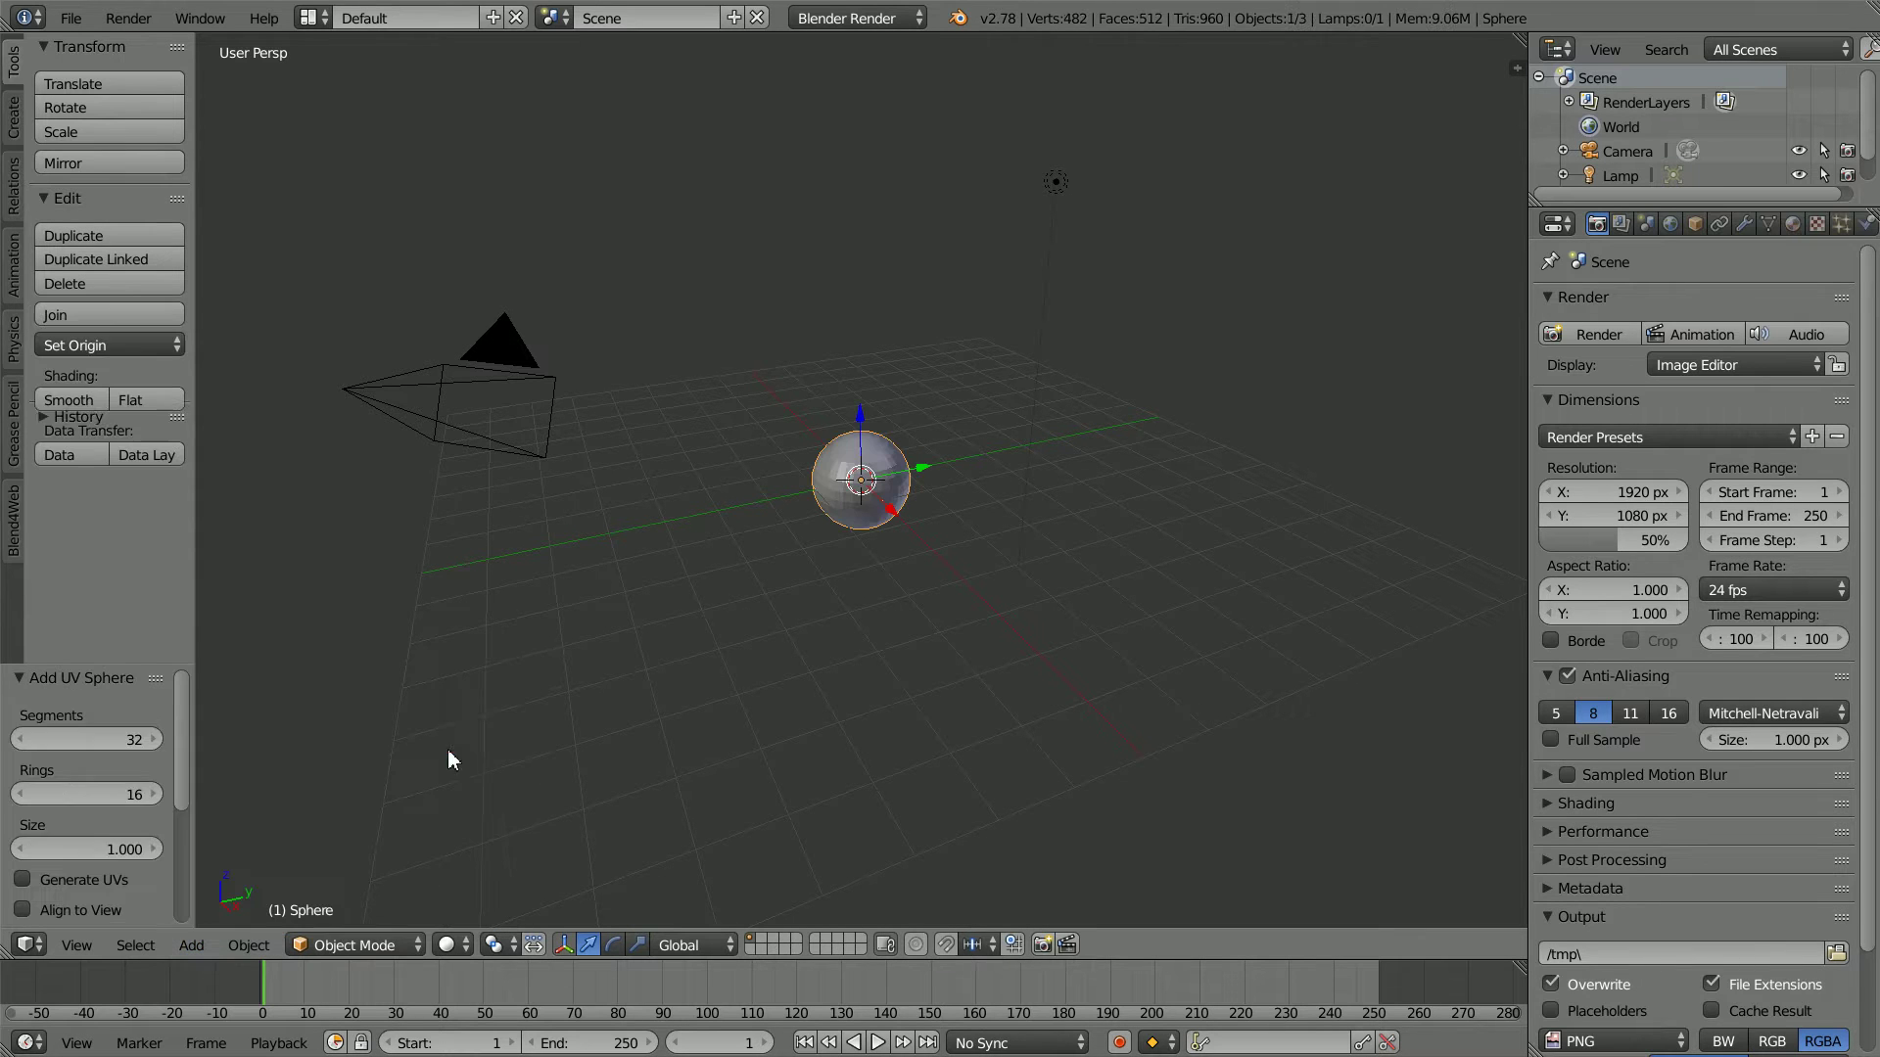
Step: Give the sphere 64 segments and 64 rings and shade it smooth
{"action": "left_click", "coordinate": [121, 745]}
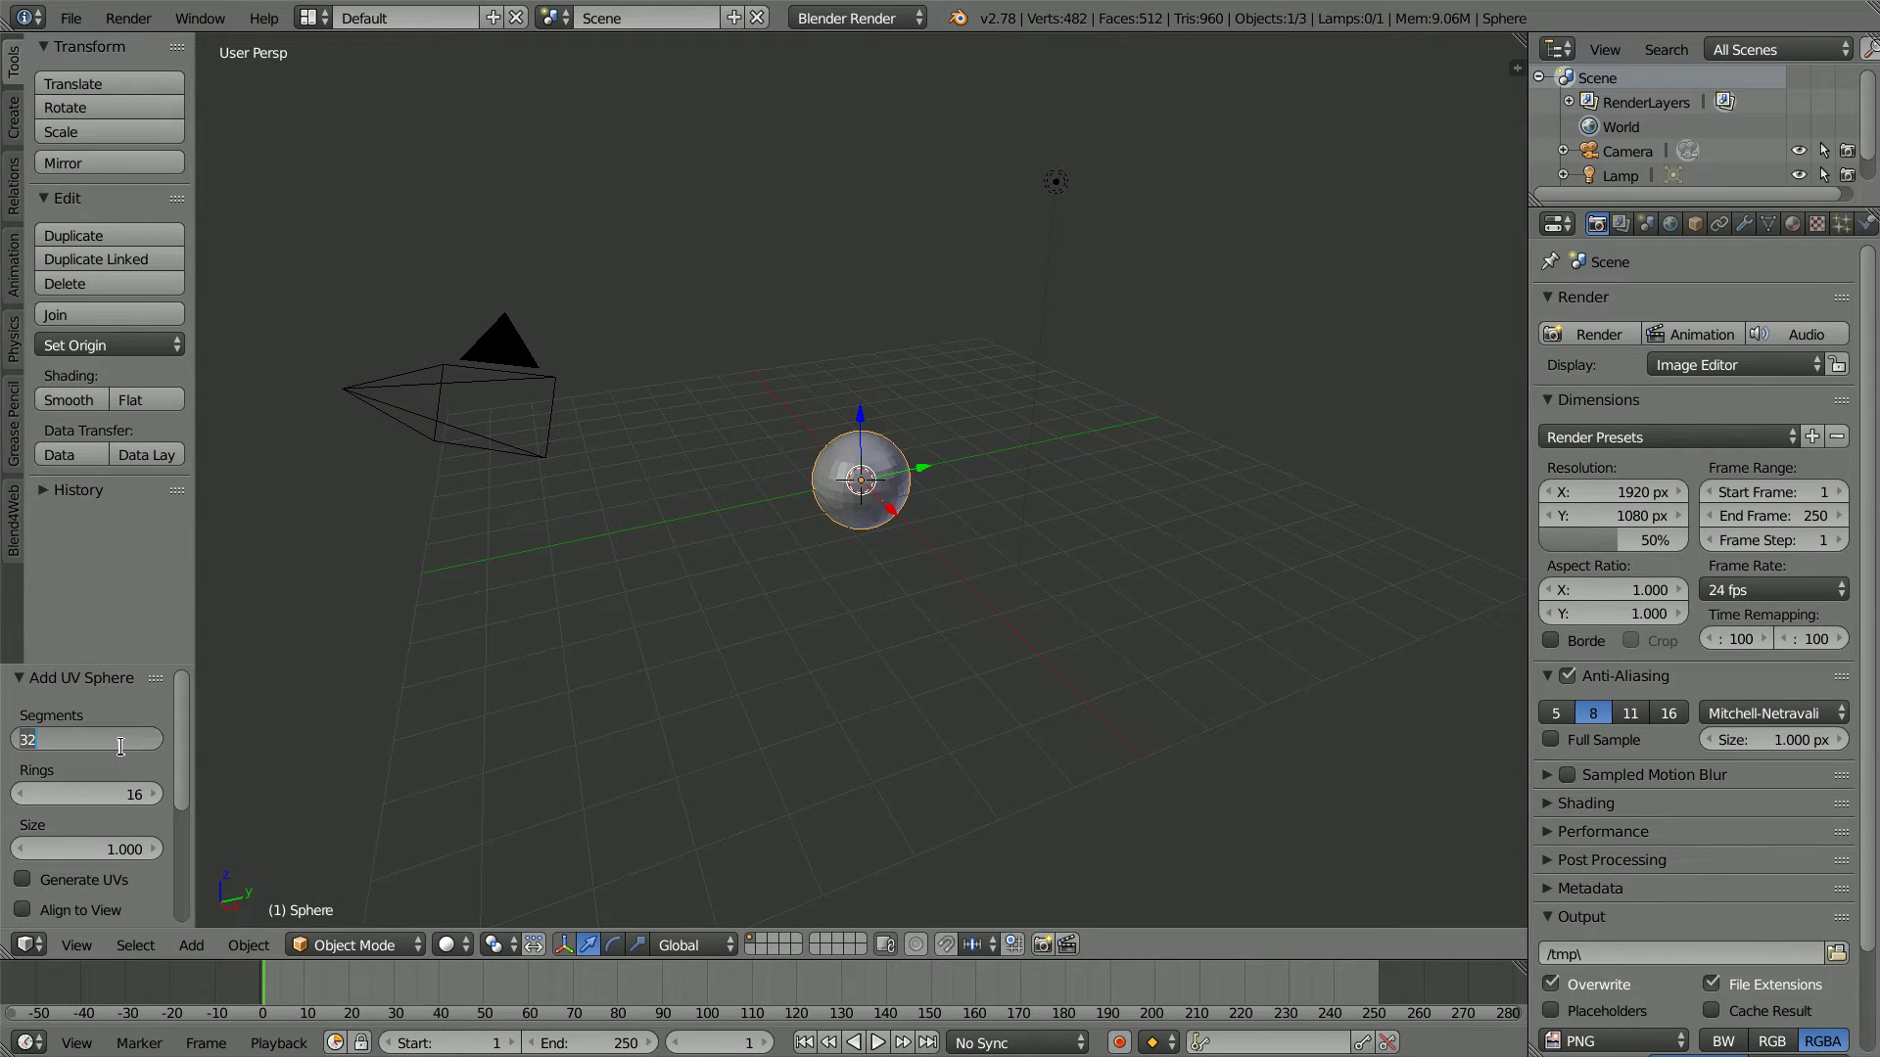
{"action": "left_click", "coordinate": [110, 791]}
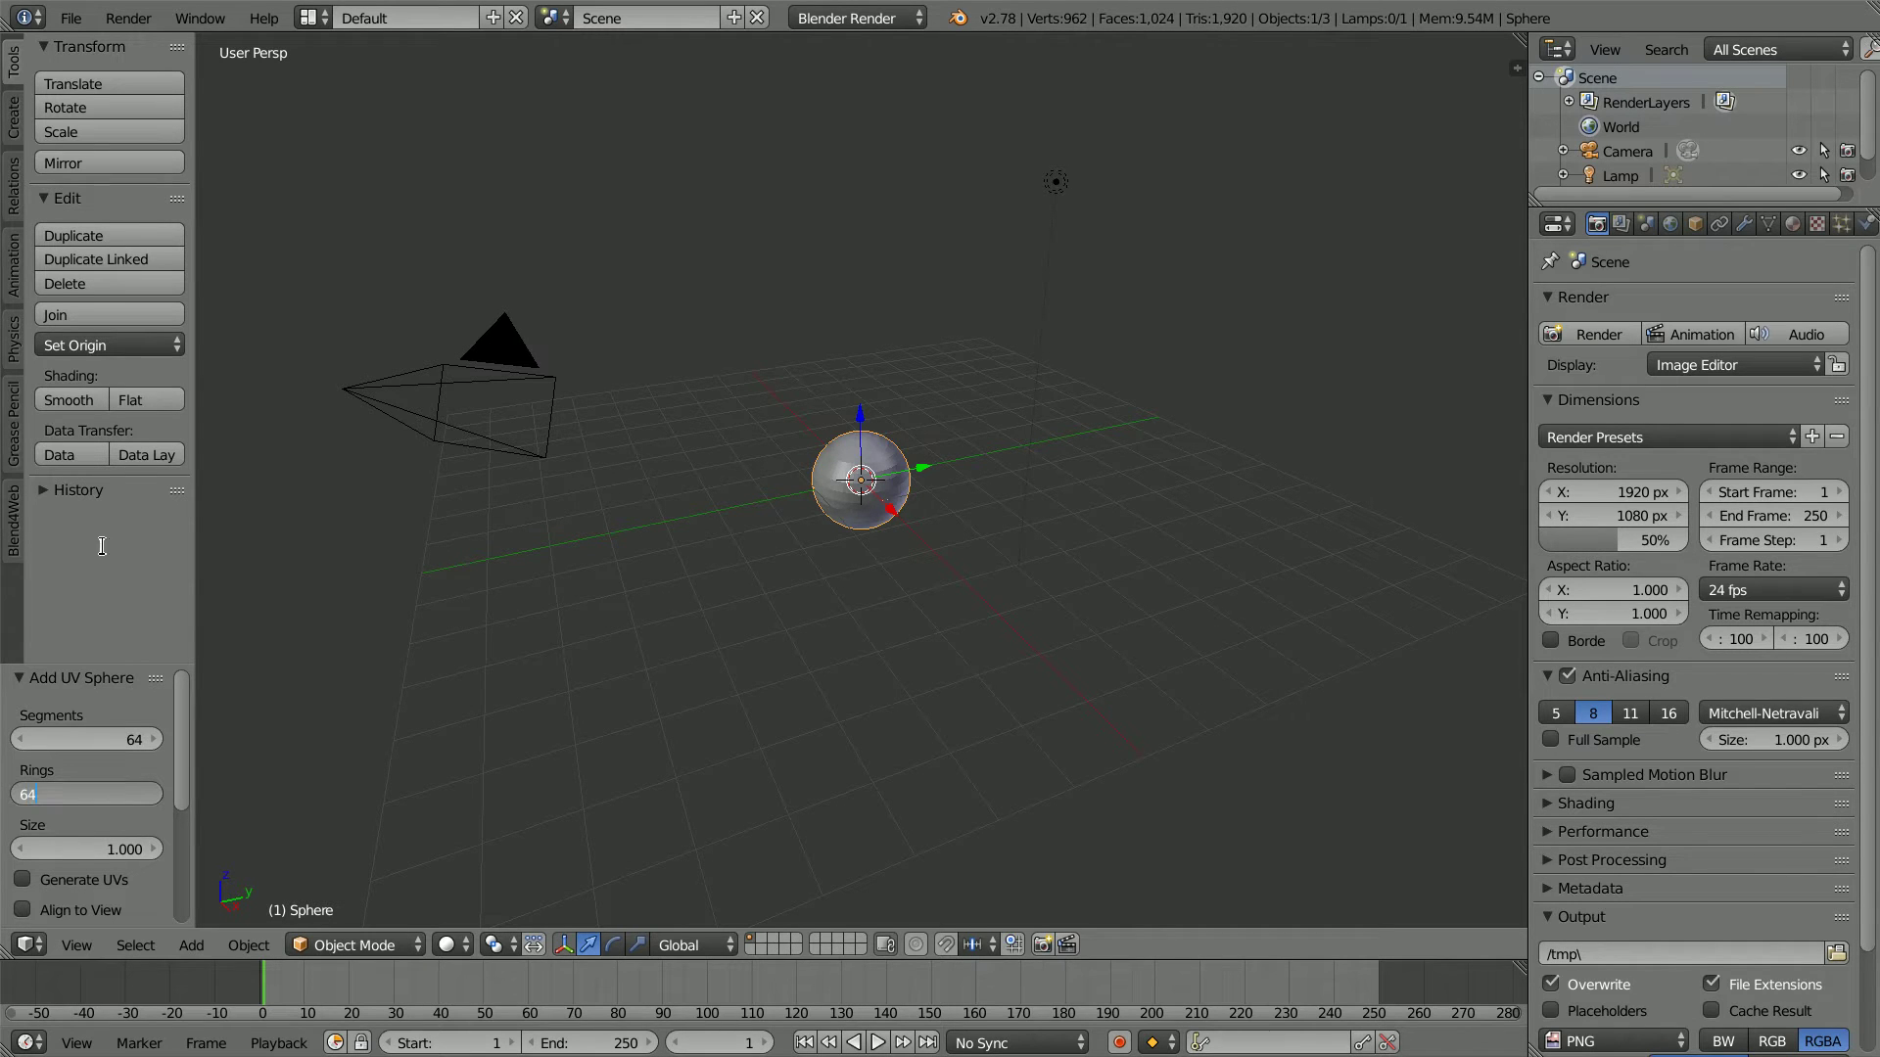
{"action": "type", "text": "64"}
{"action": "key", "text": "Return"}
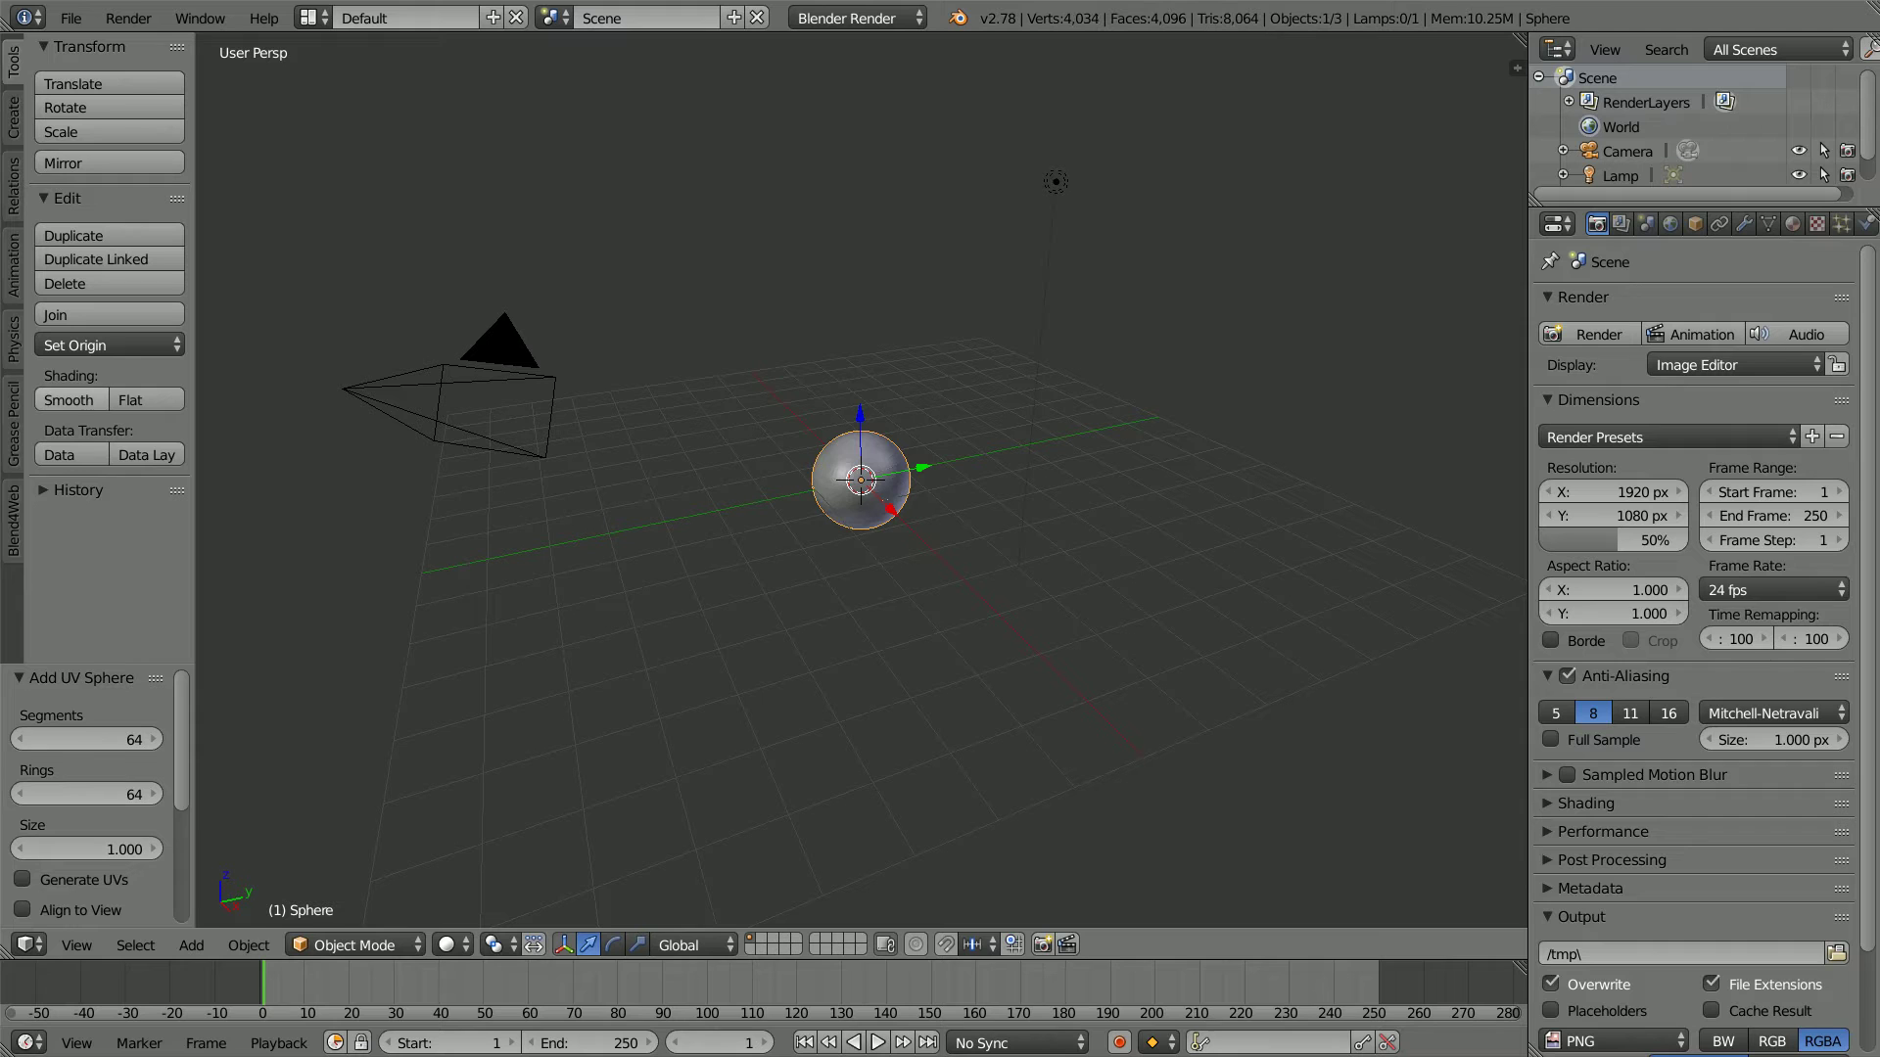
{"action": "left_click", "coordinate": [101, 400]}
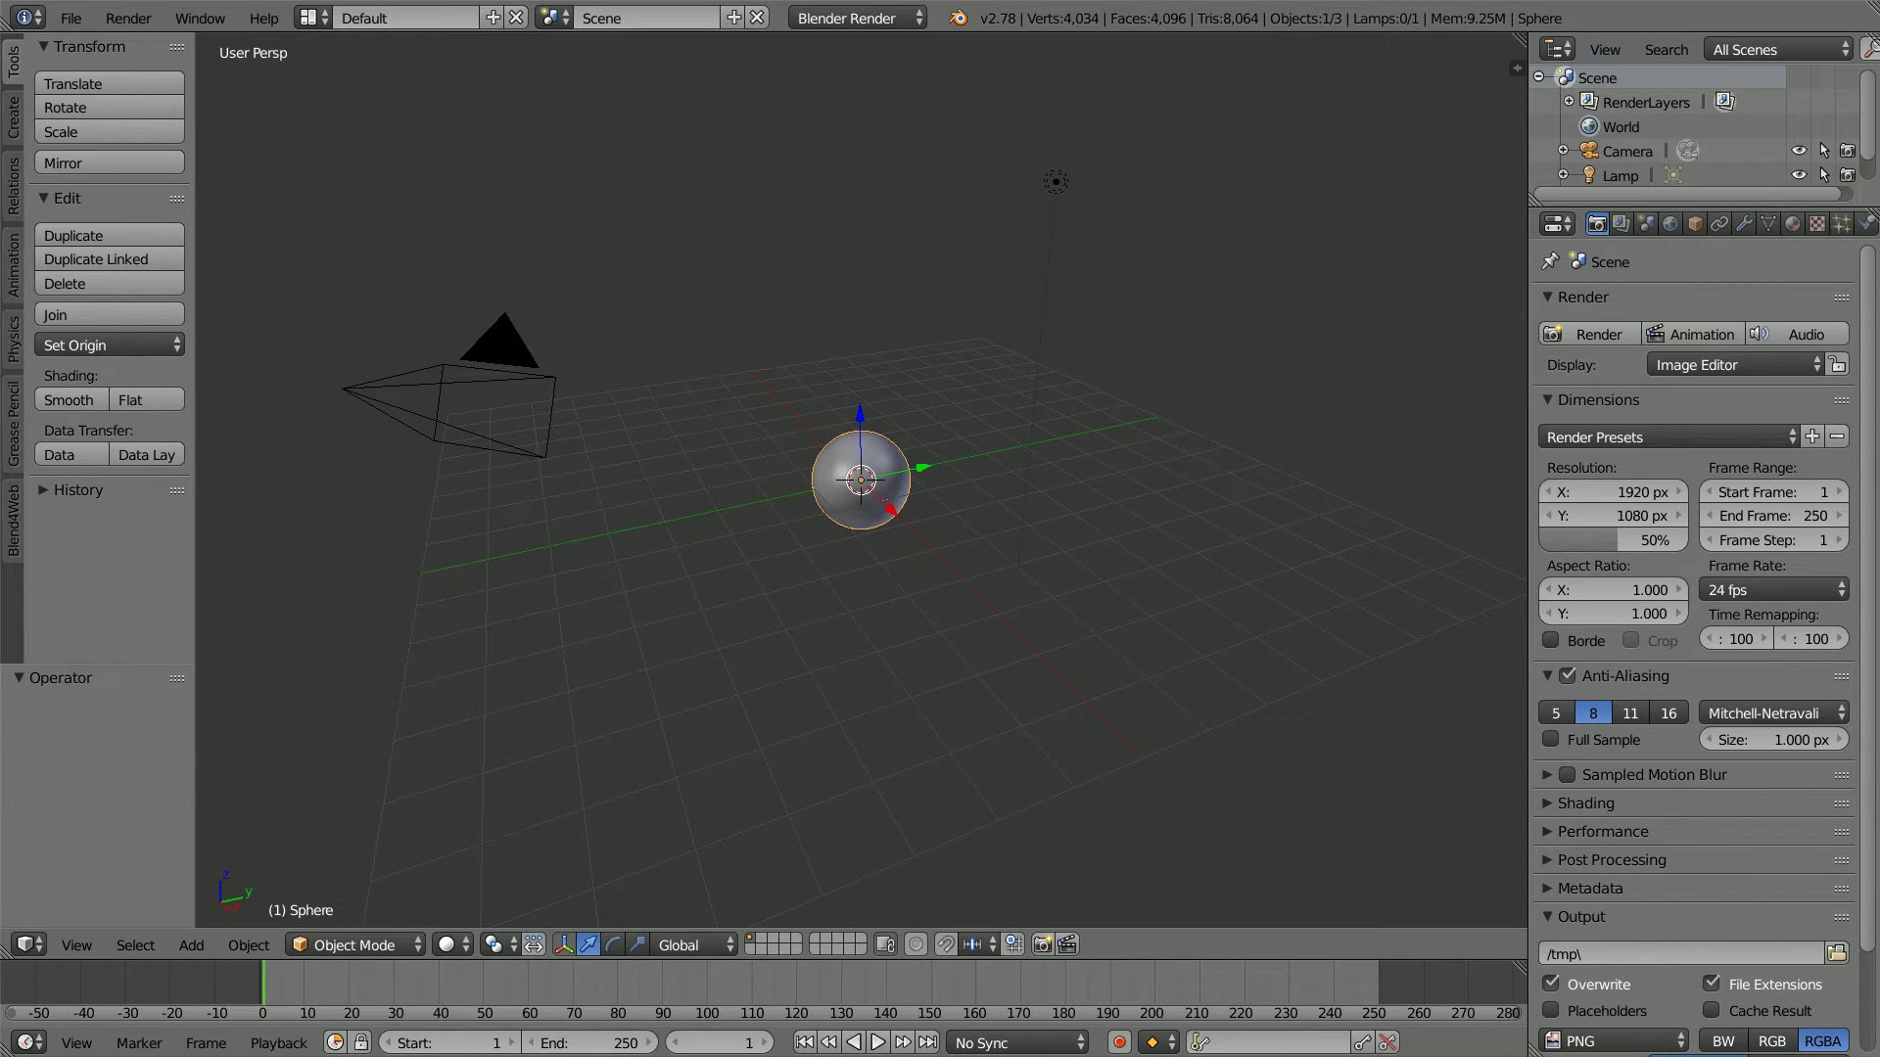
Step: Raise the 3D view border, split the lower area, and make the middle area a UV/Image Editor
{"action": "left_click_drag", "start_coordinate": [1431, 957], "coordinate": [1479, 508]}
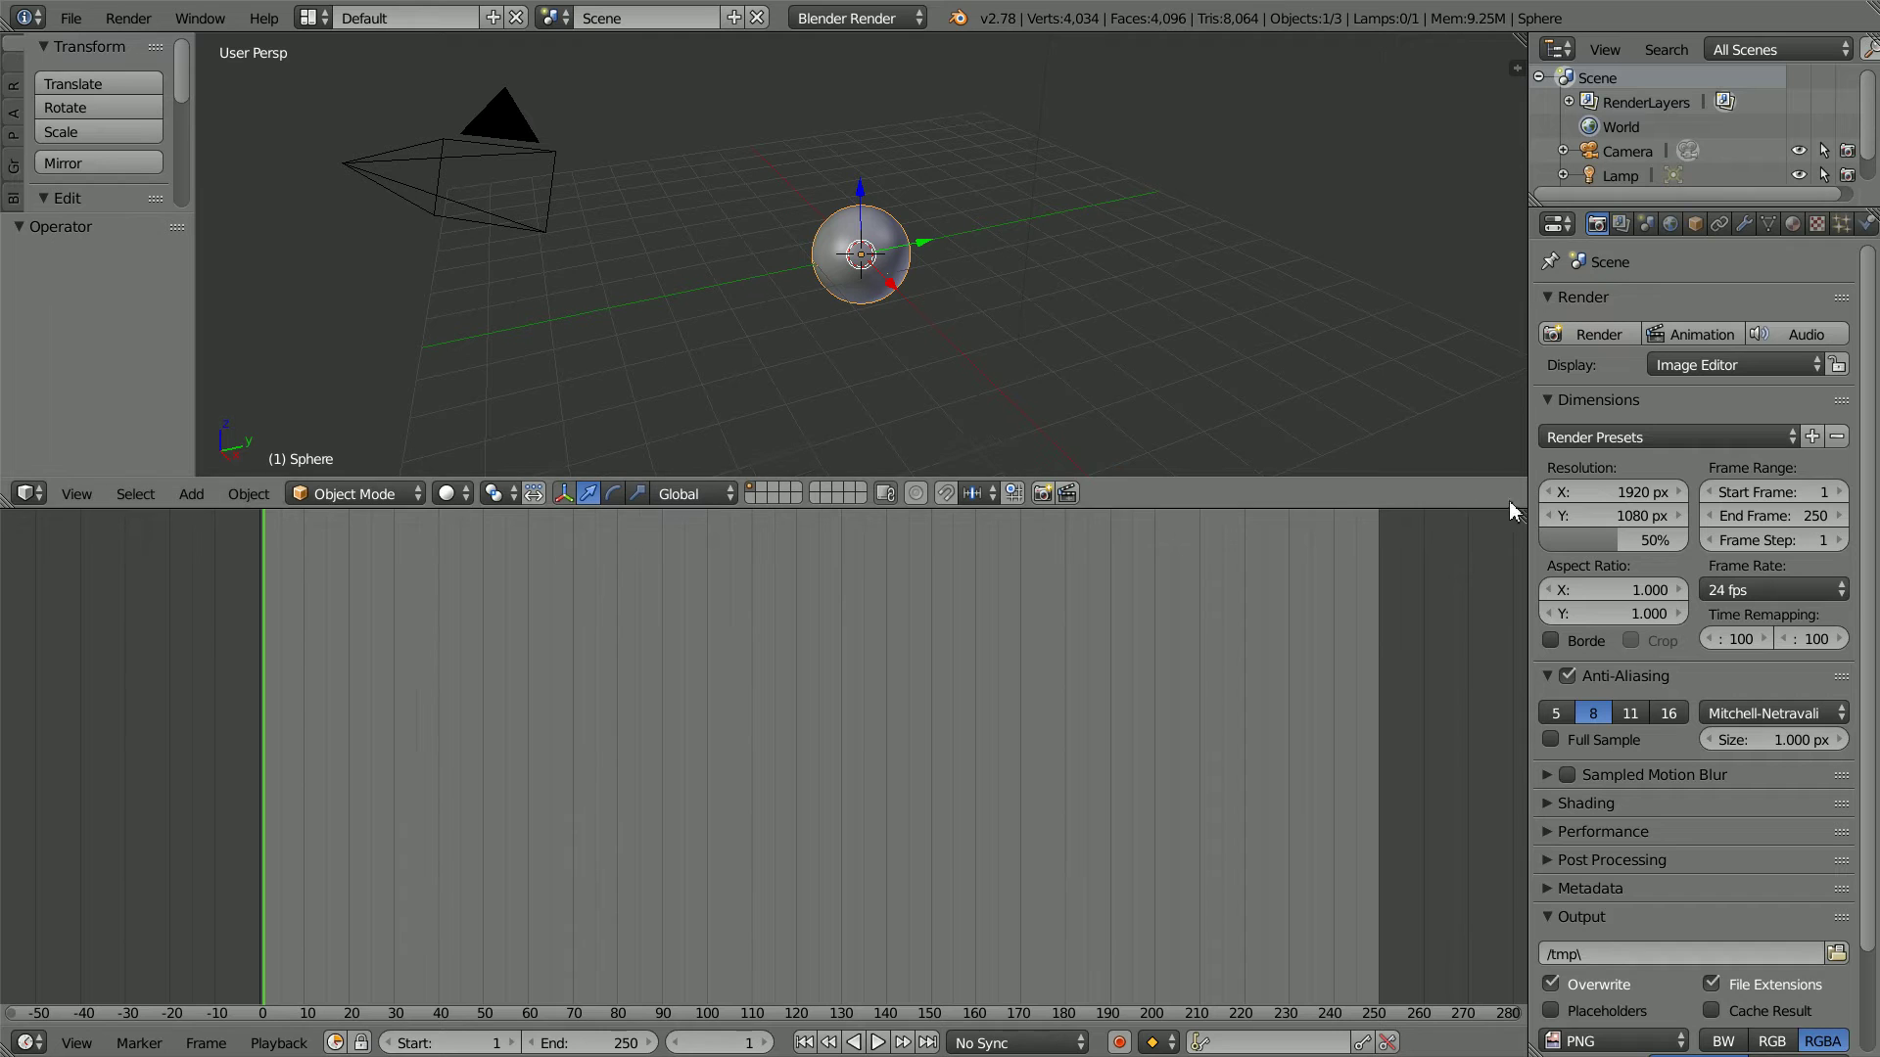
{"action": "left_click_drag", "start_coordinate": [1518, 517], "coordinate": [1525, 976]}
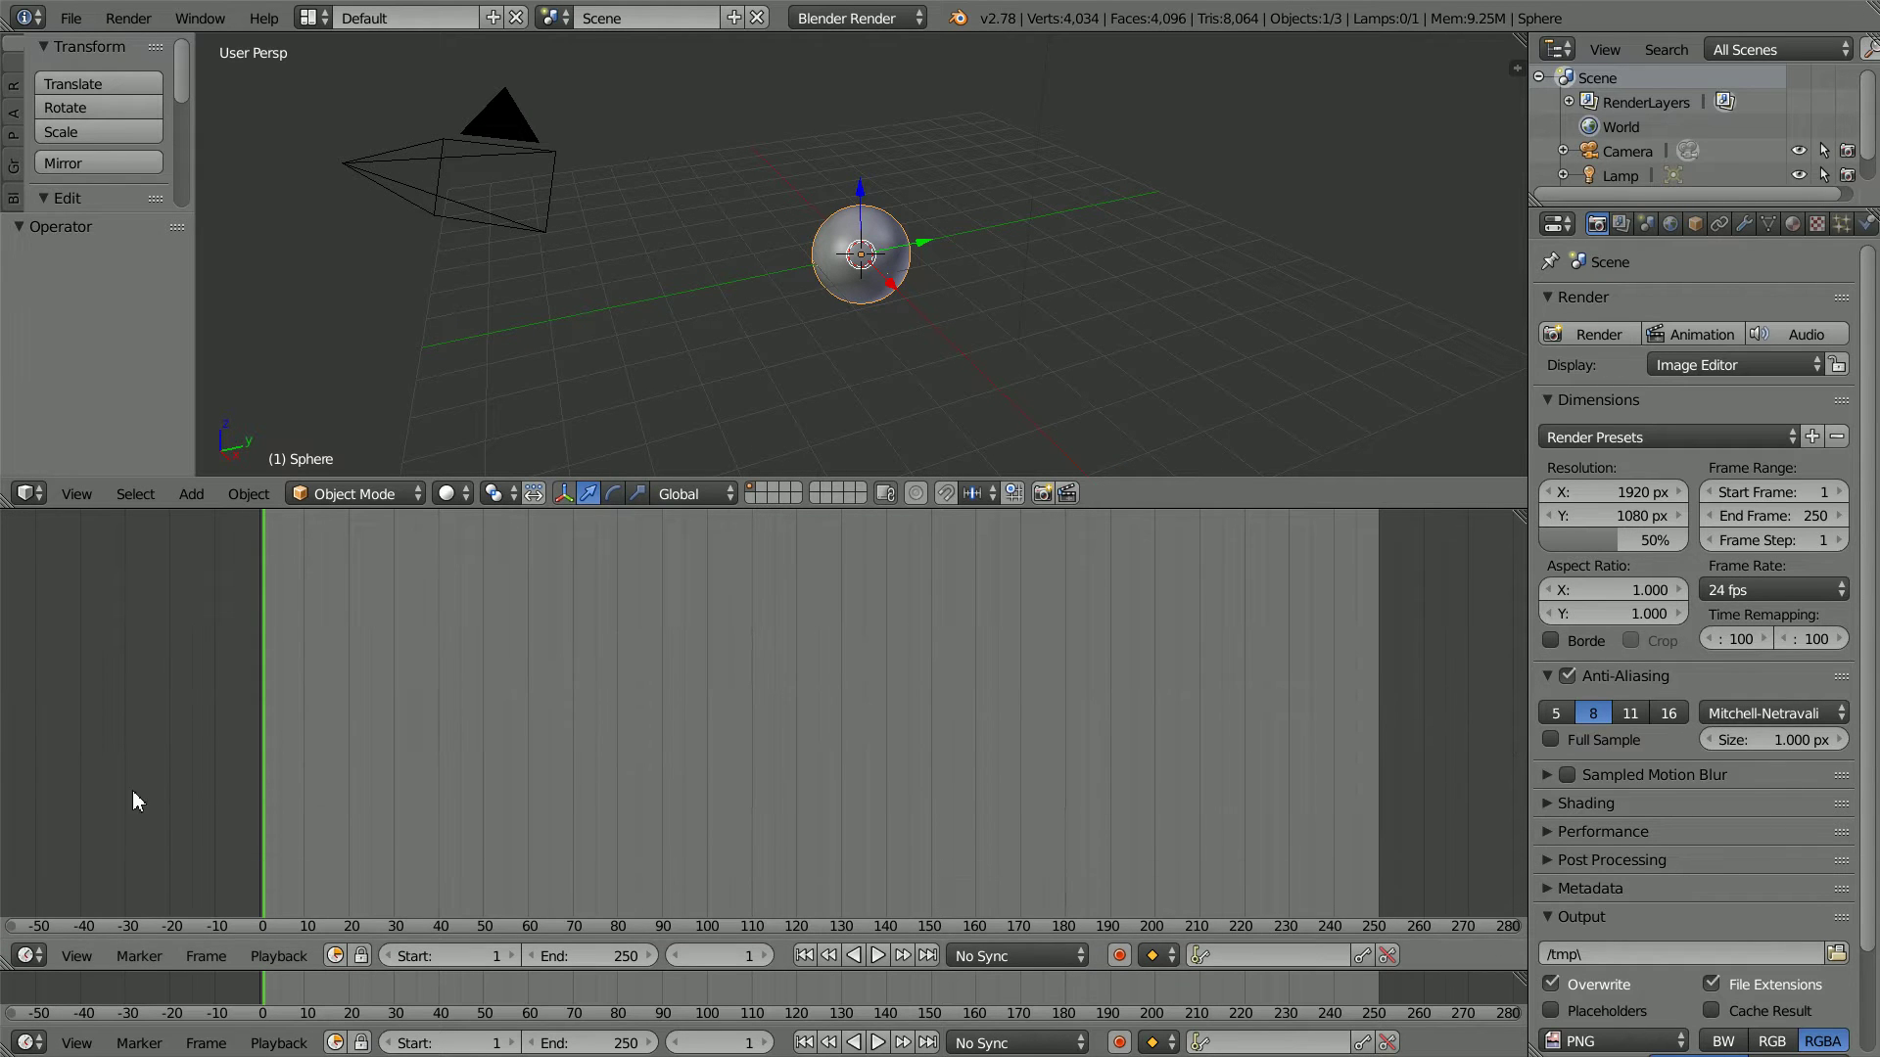
{"action": "left_click", "coordinate": [29, 956]}
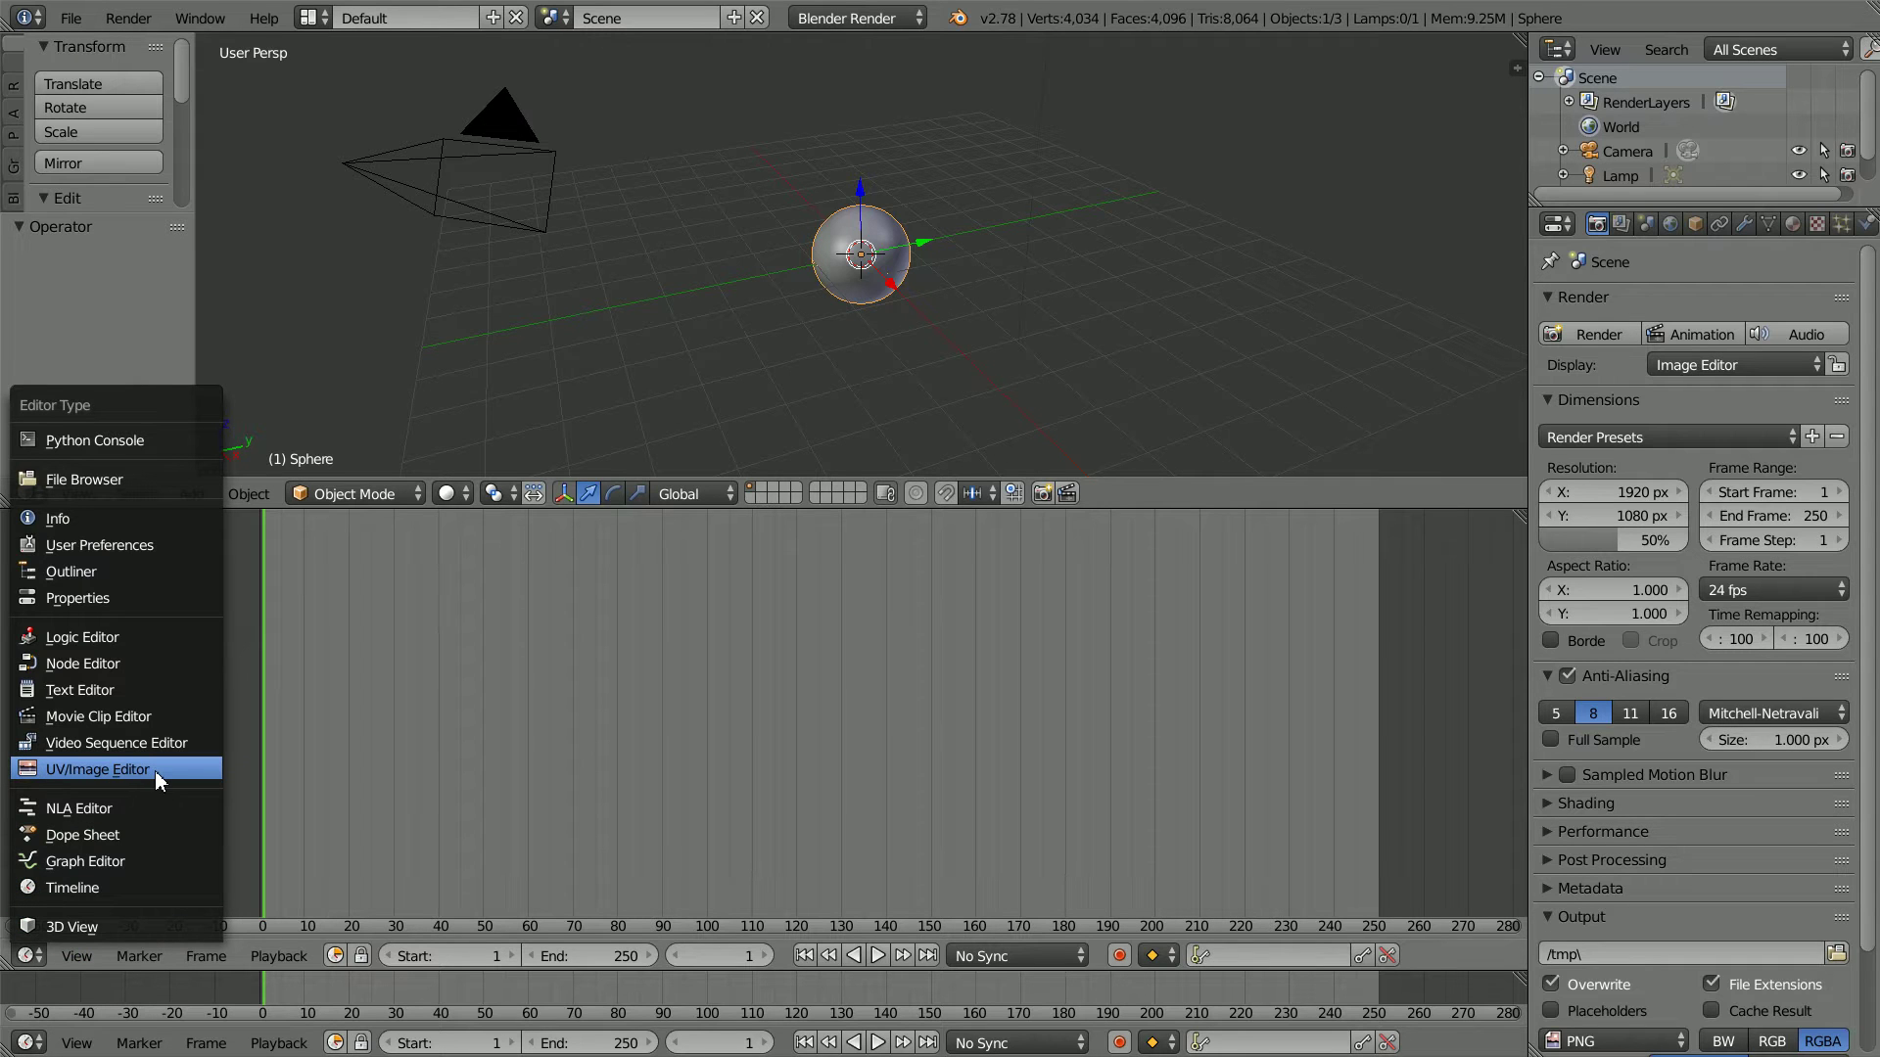
{"action": "left_click", "coordinate": [98, 769]}
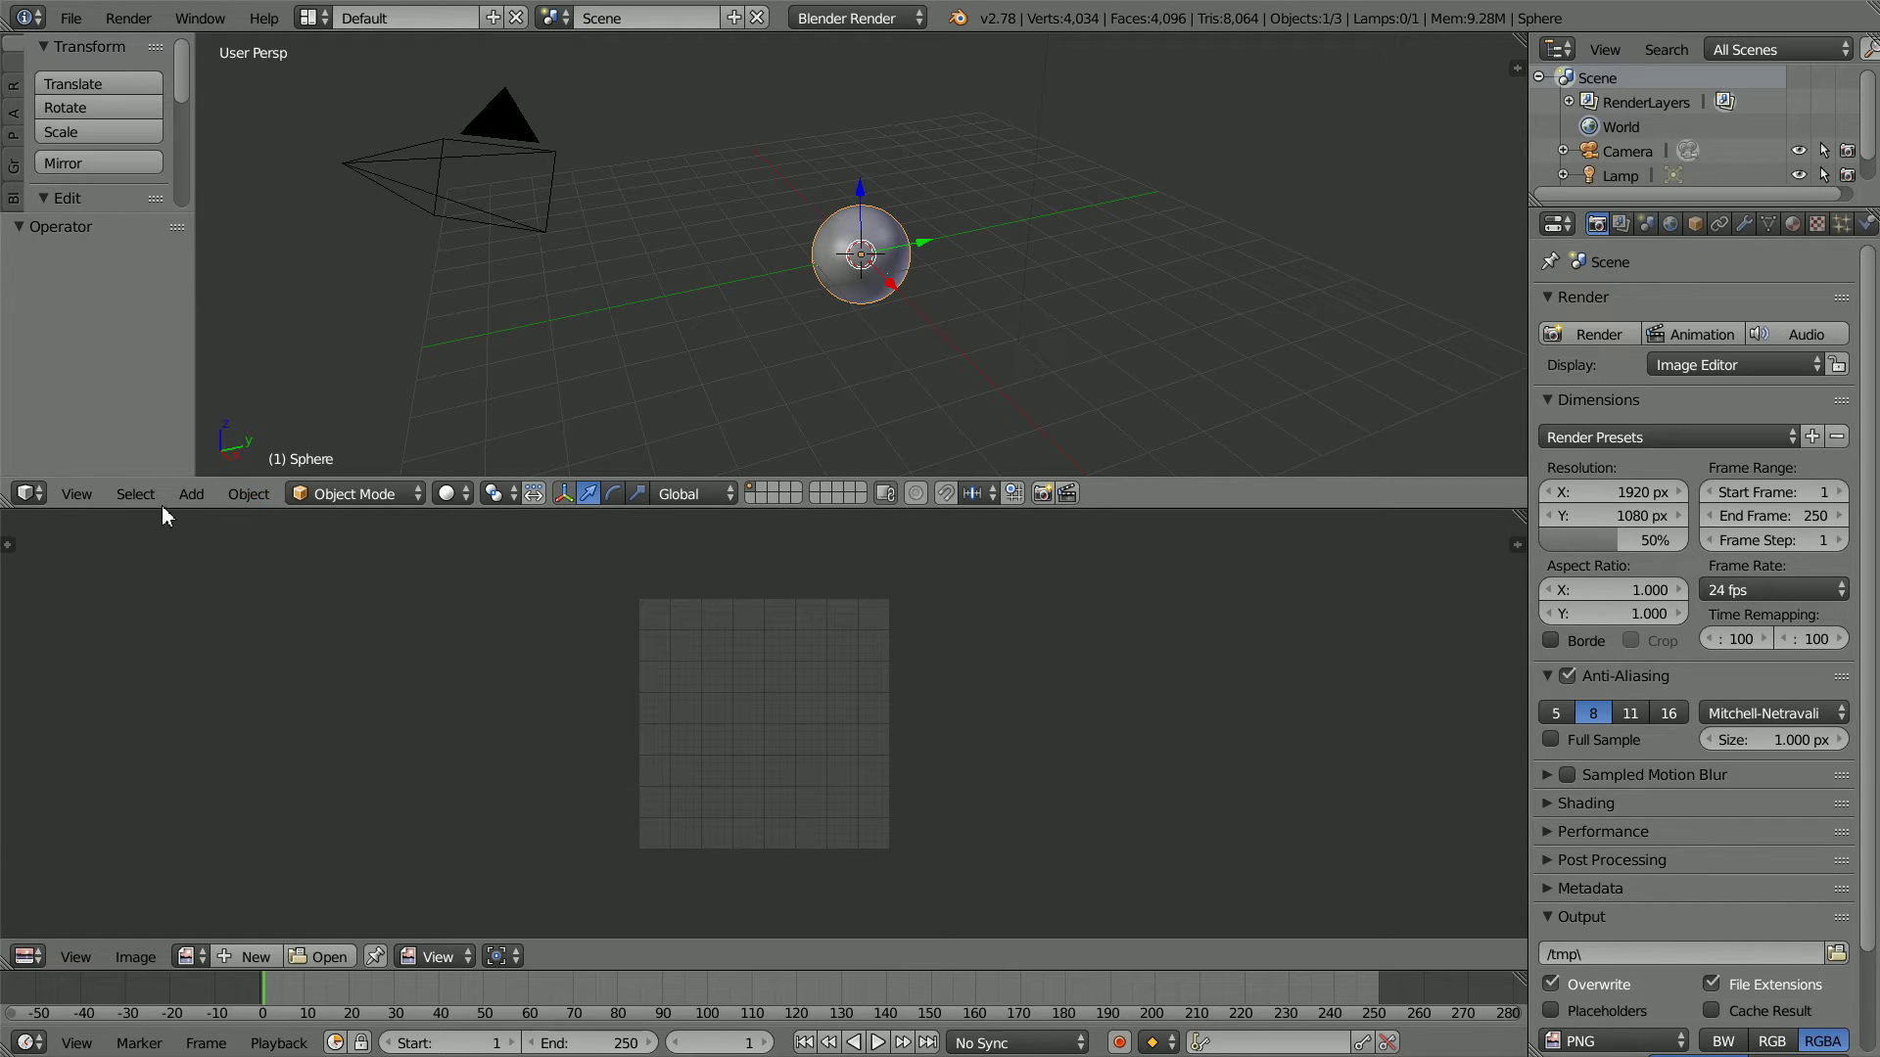
{"action": "left_click", "coordinate": [76, 494]}
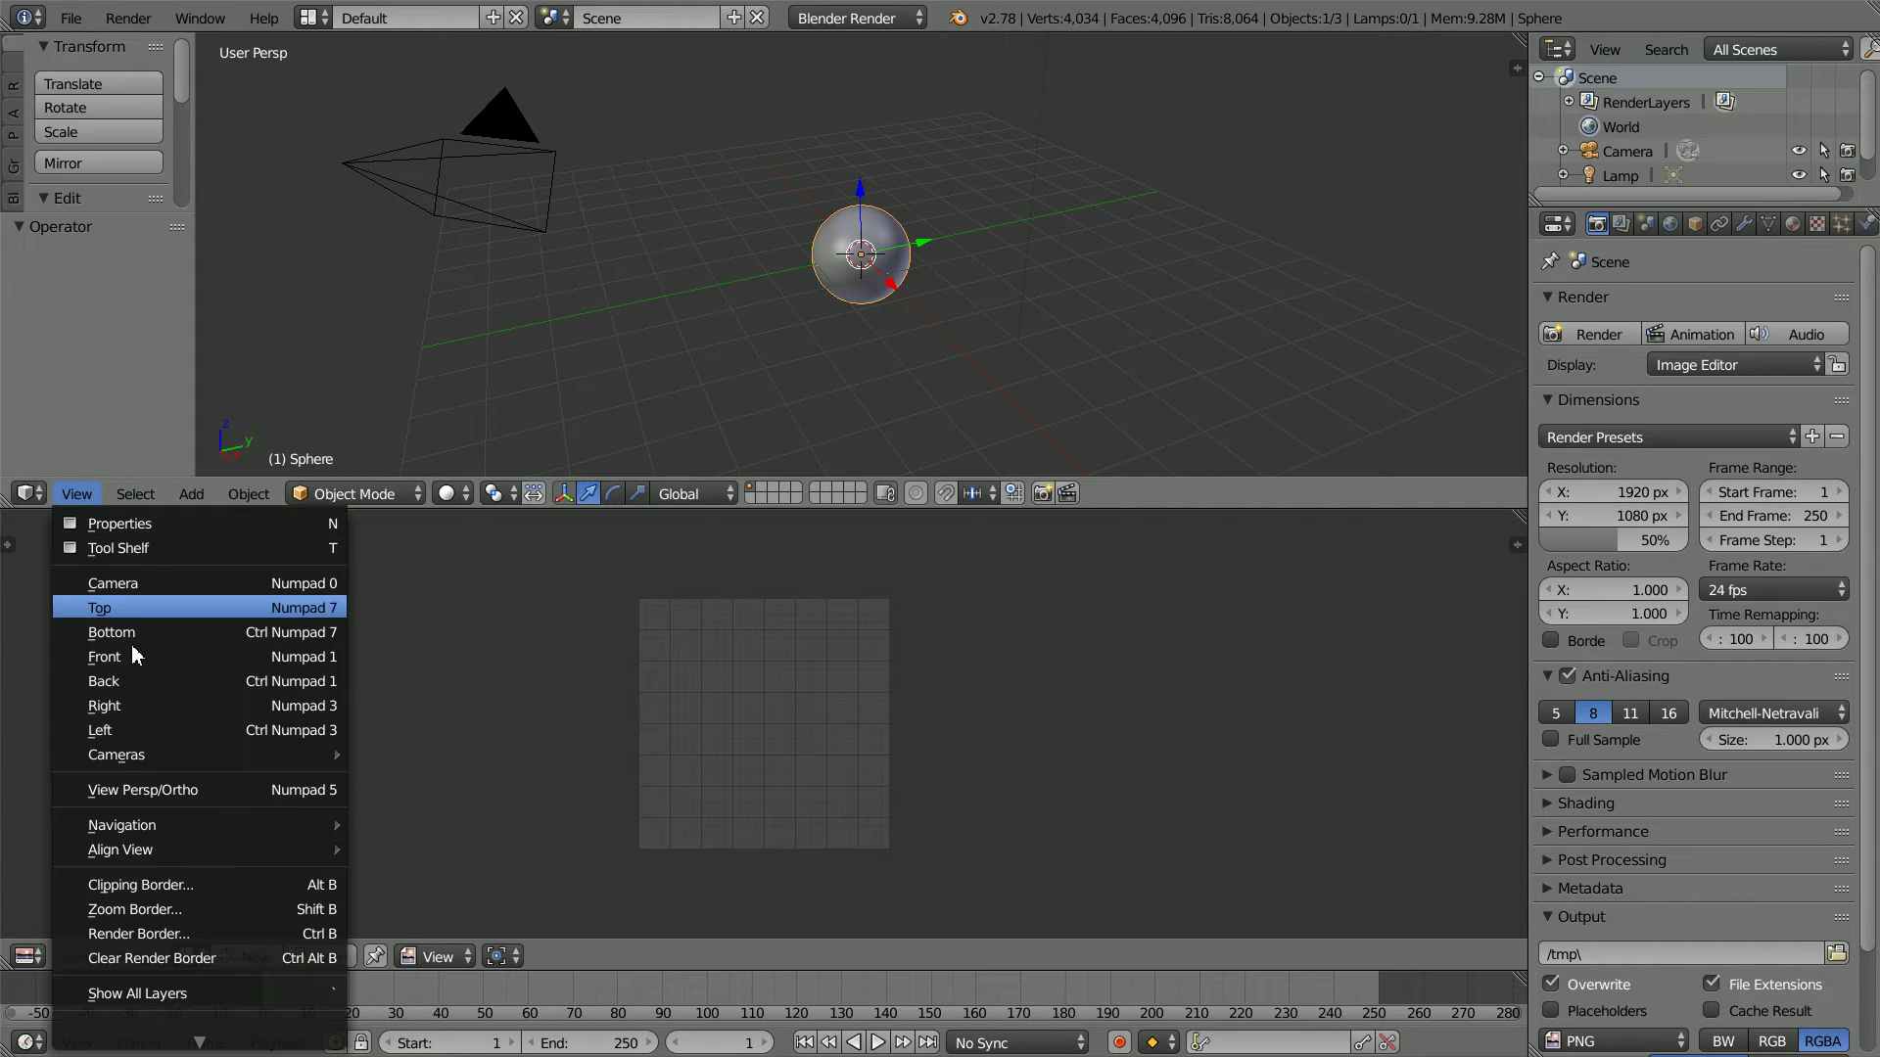
Step: Switch the 3D view to front orthographic
{"action": "left_click", "coordinate": [233, 789]}
{"action": "left_click", "coordinate": [82, 495]}
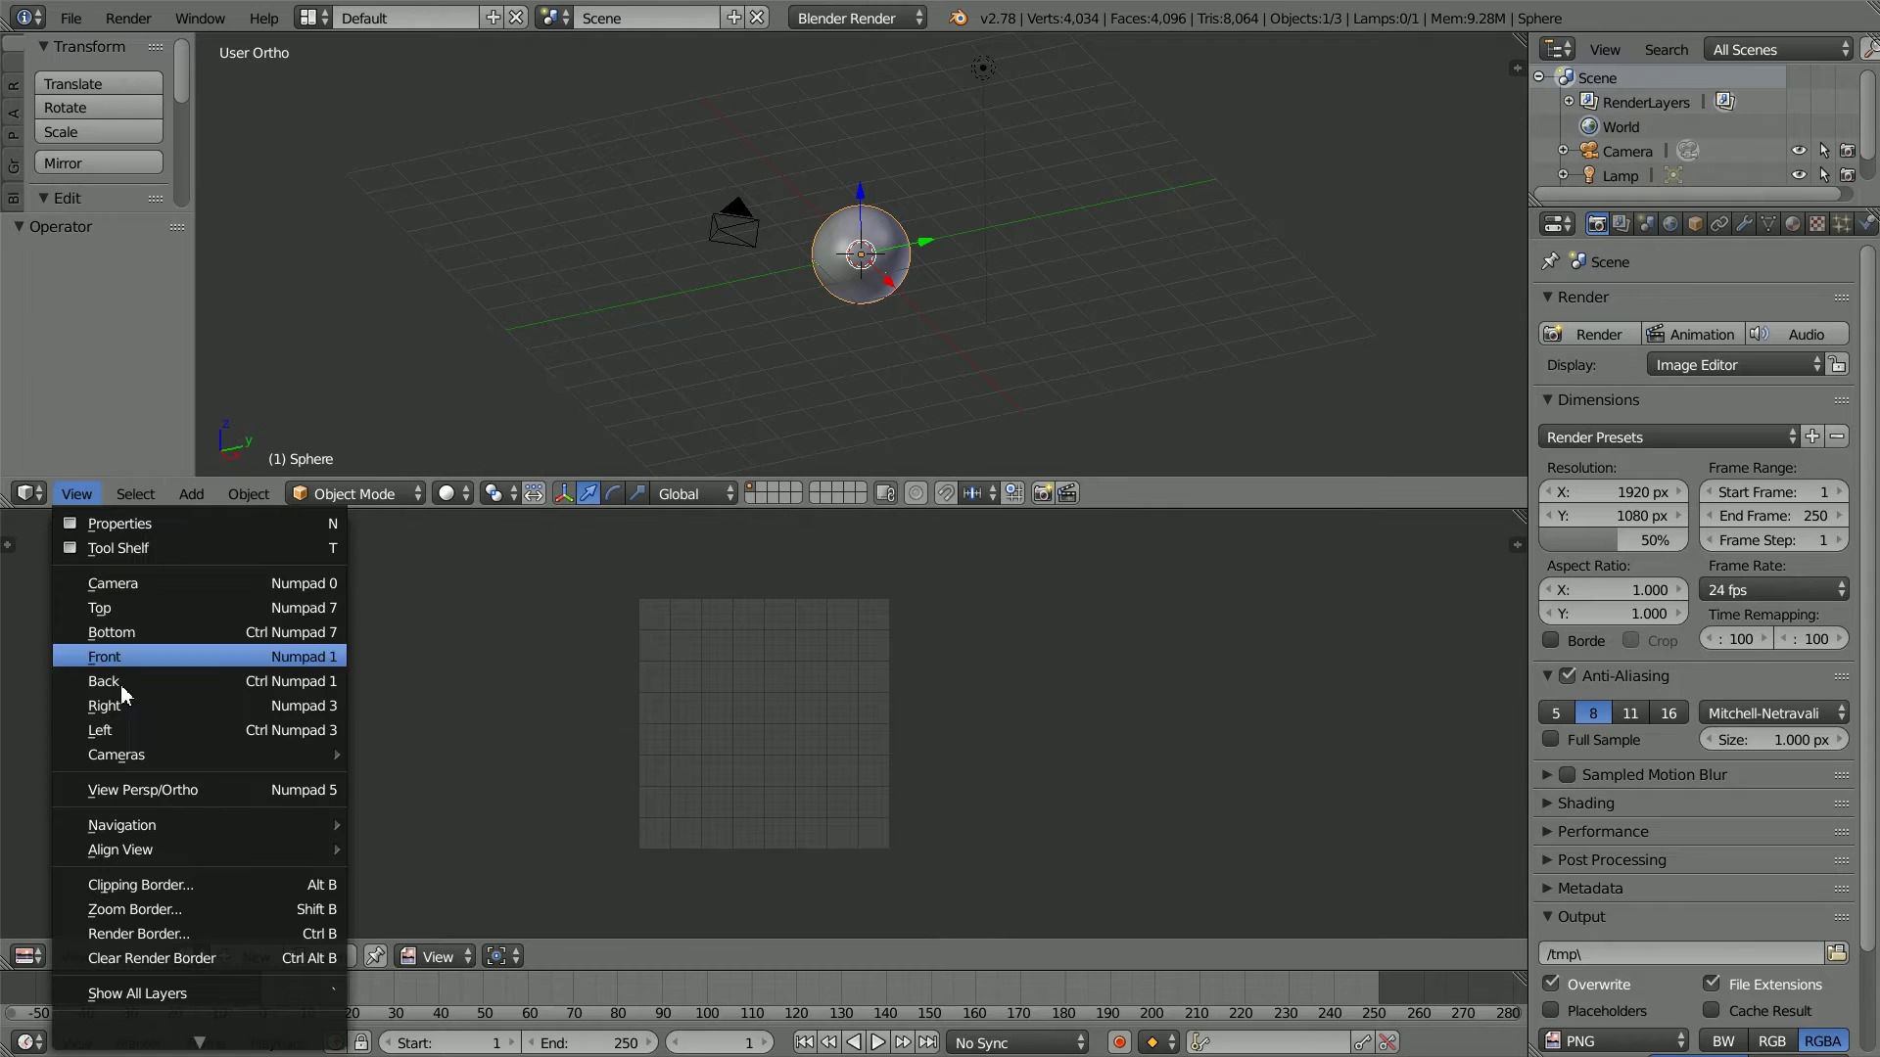
{"action": "left_click", "coordinate": [163, 667]}
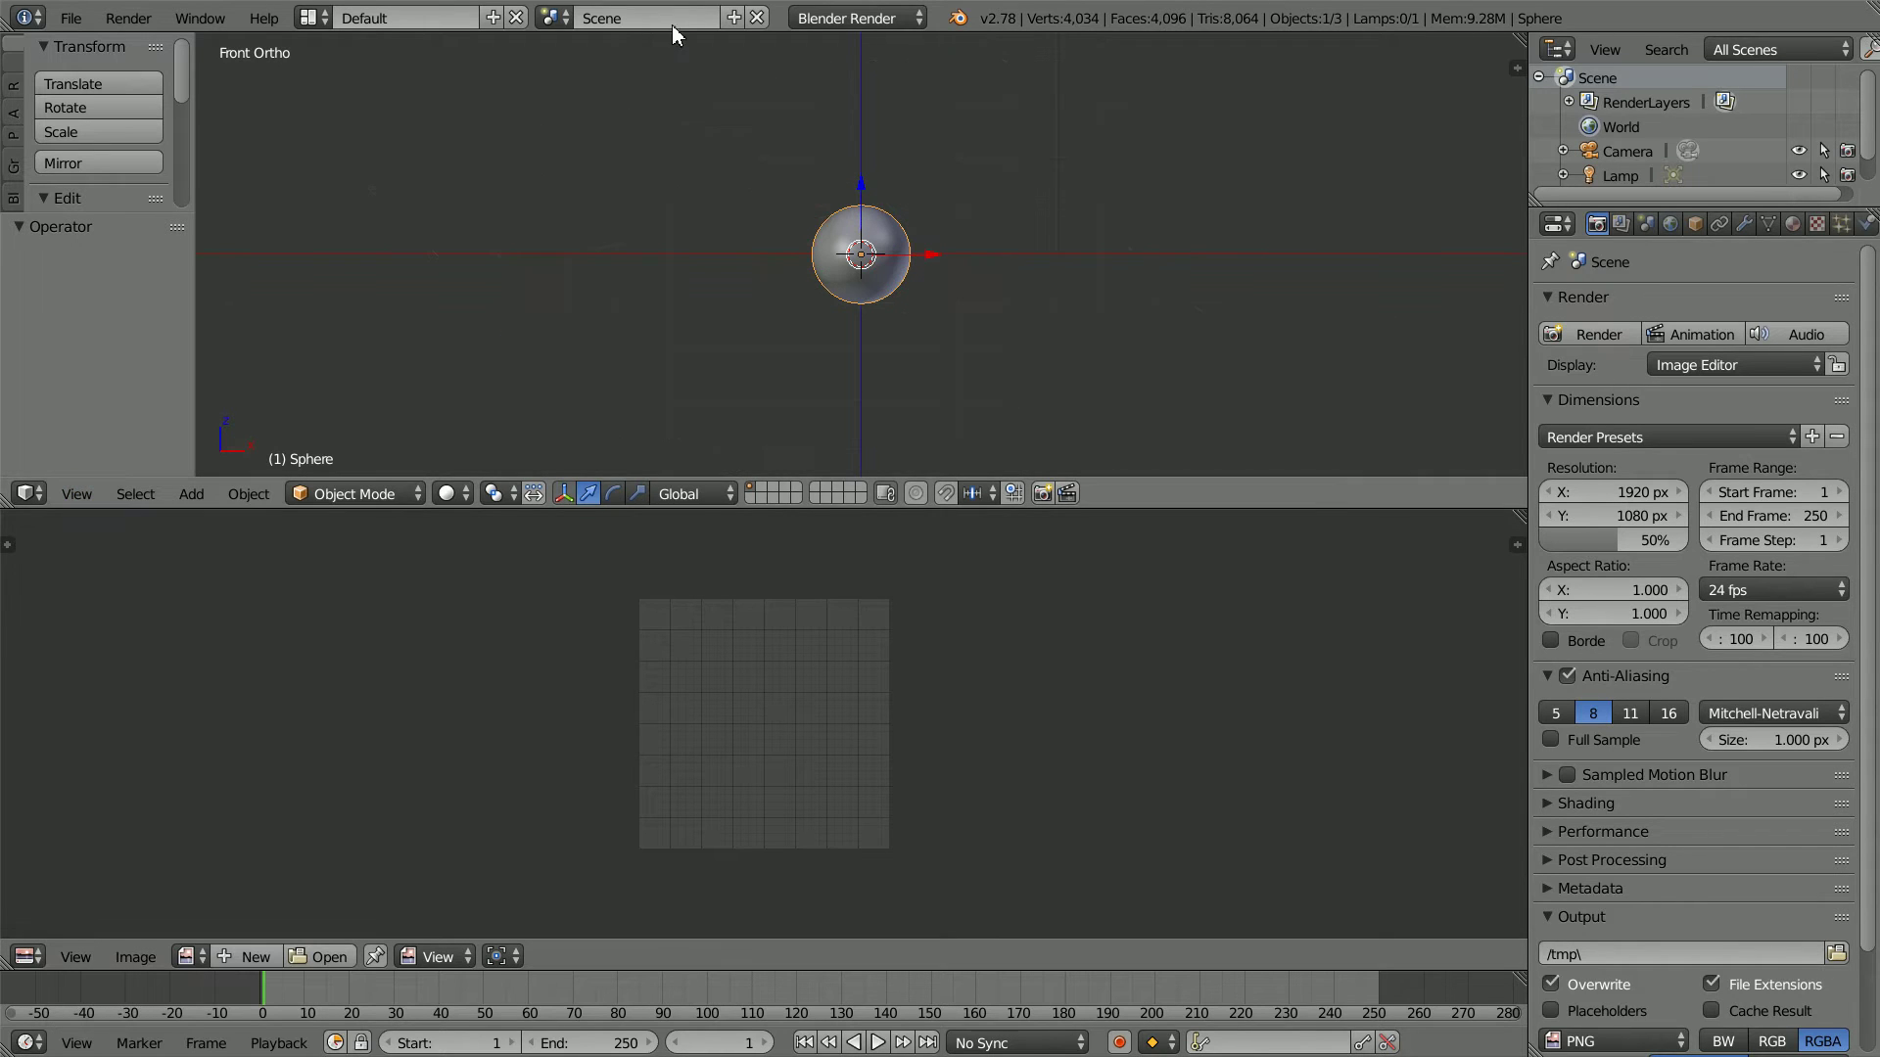
Step: In Edit Mode, unwrap the sphere's UVs with Sphere Projection
{"action": "left_click", "coordinate": [387, 494]}
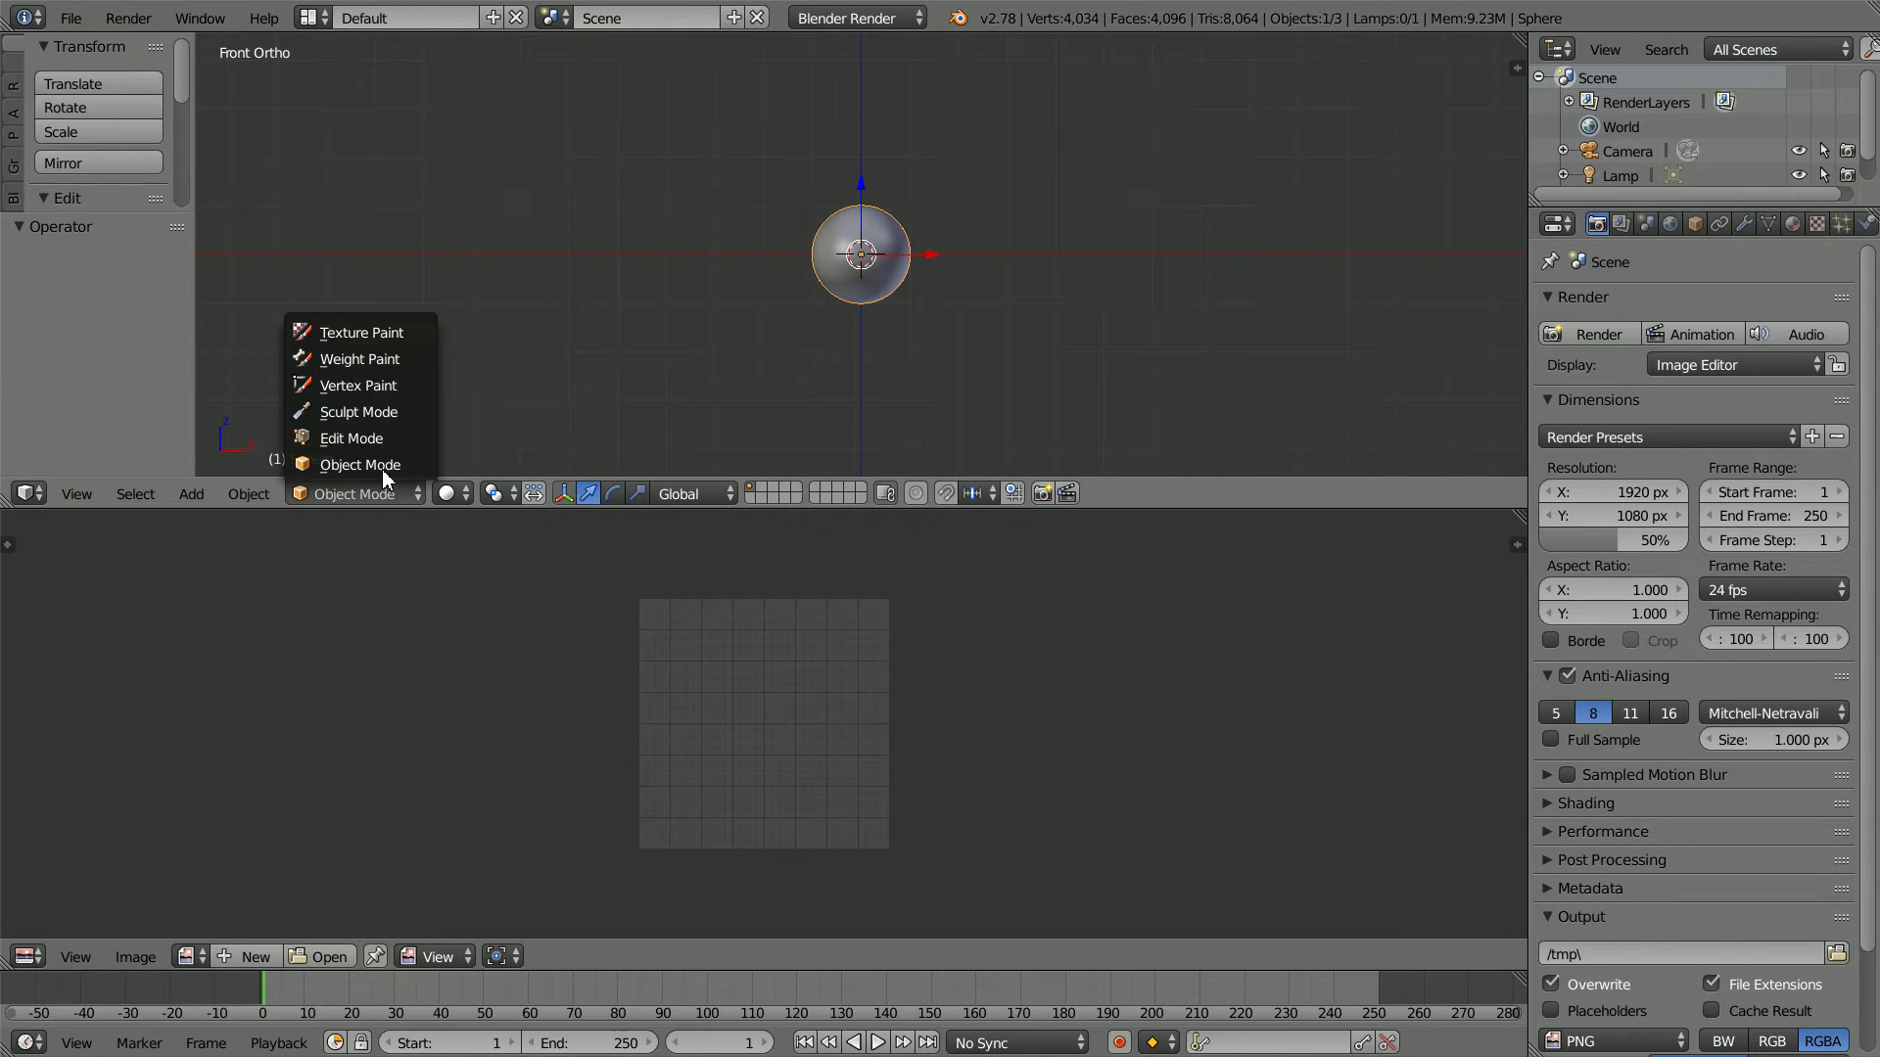
{"action": "left_click", "coordinate": [426, 447]}
{"action": "left_click", "coordinate": [245, 494]}
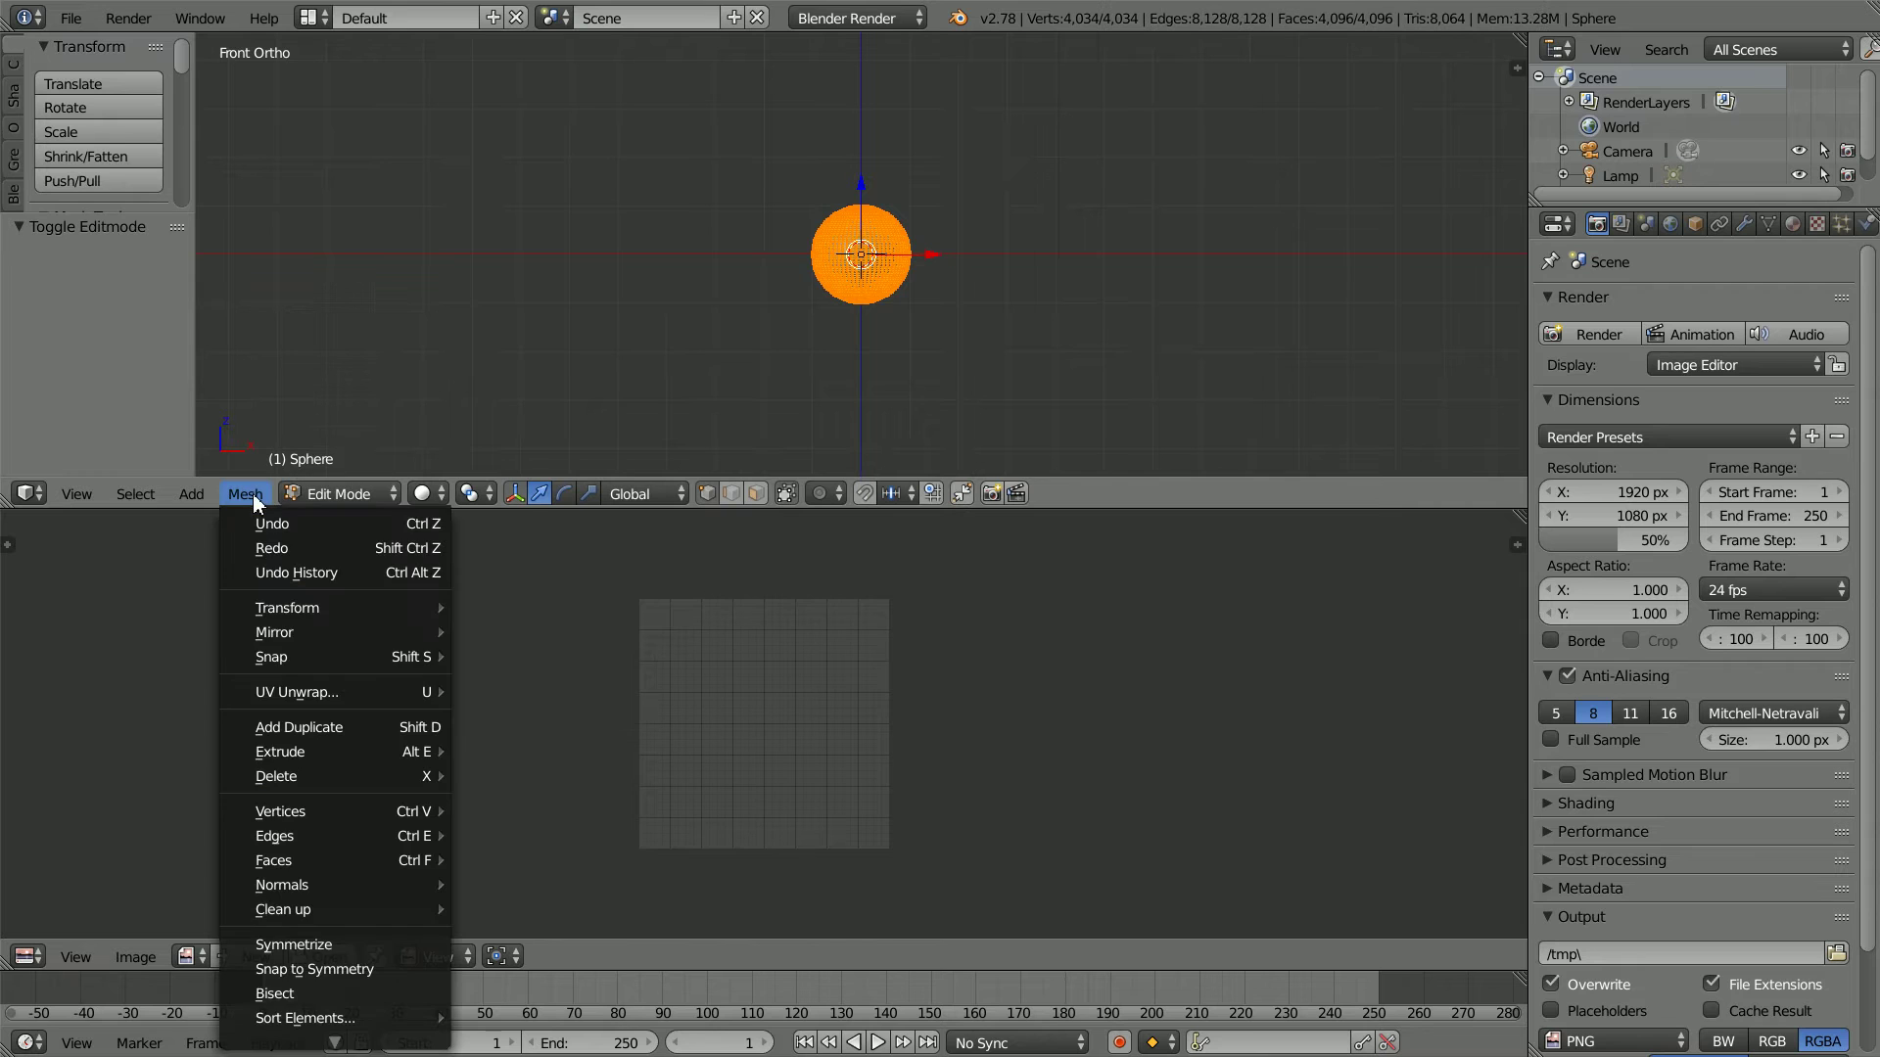
{"action": "mouse_move", "coordinate": [385, 701]}
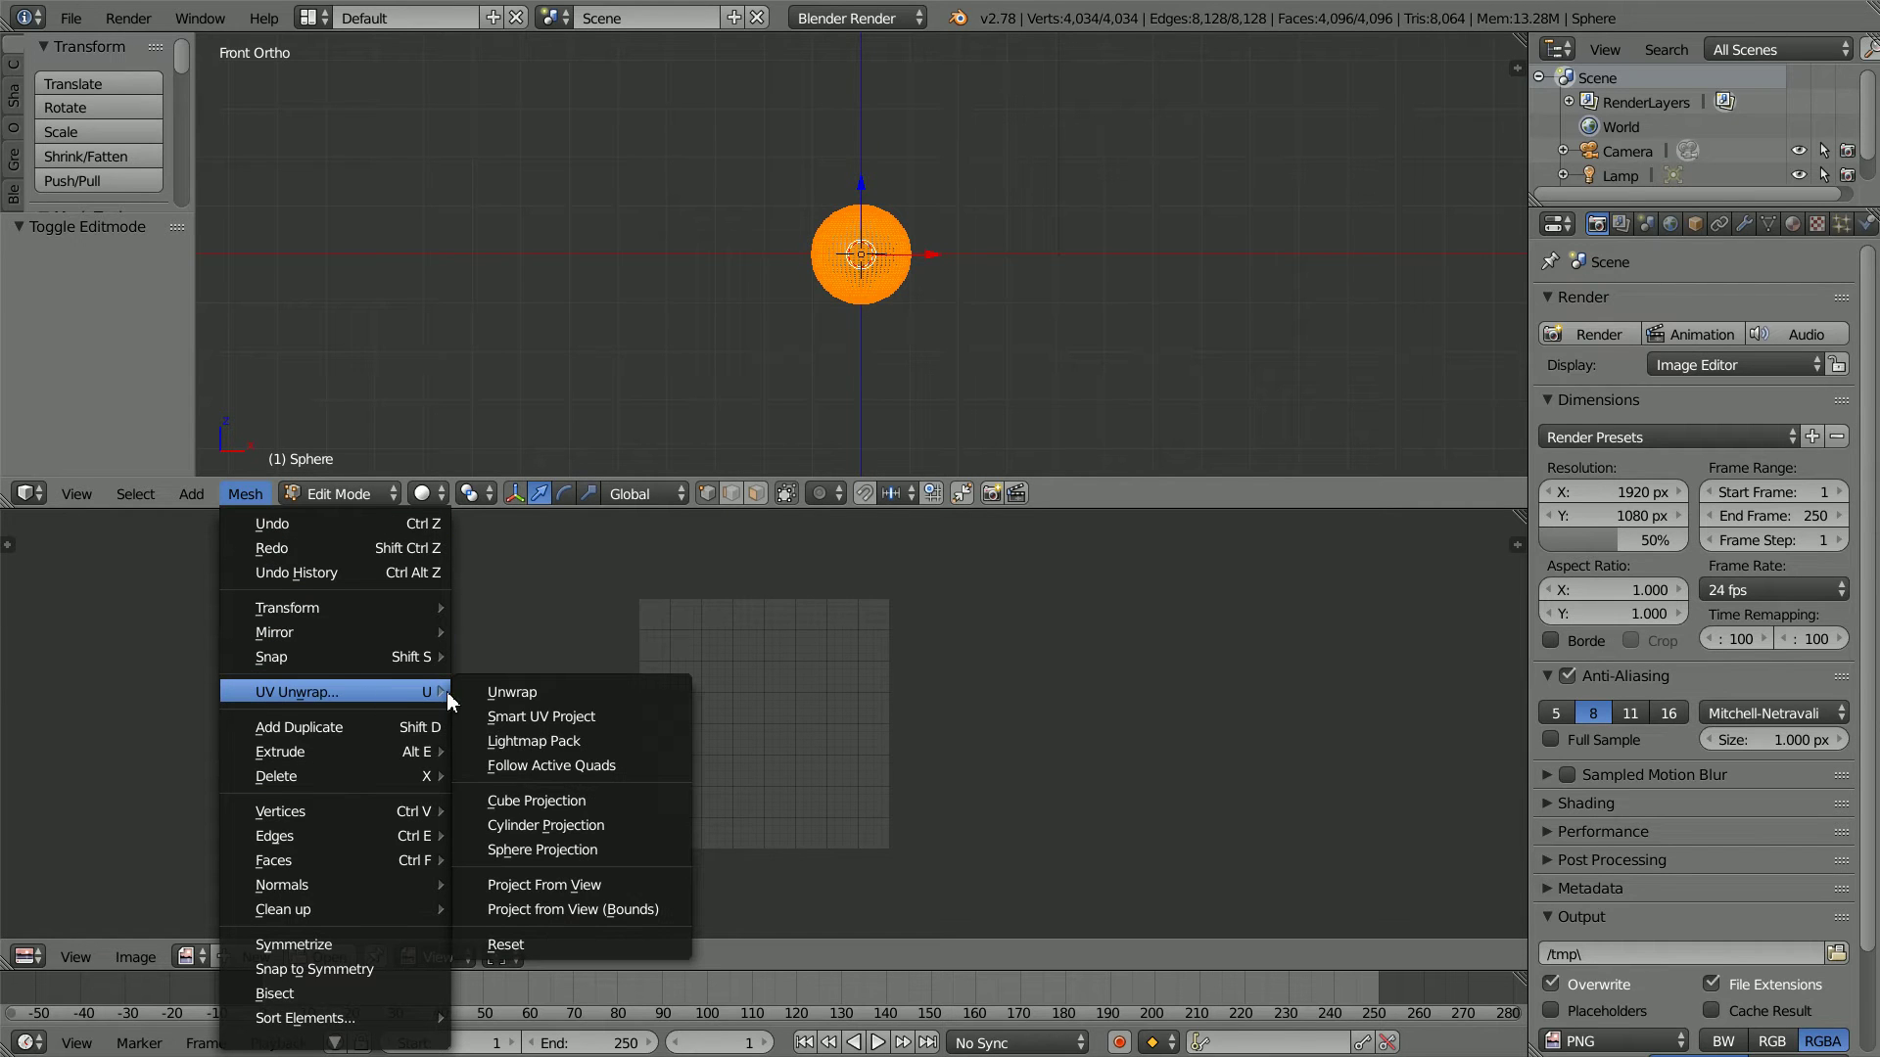
{"action": "left_click", "coordinate": [631, 850]}
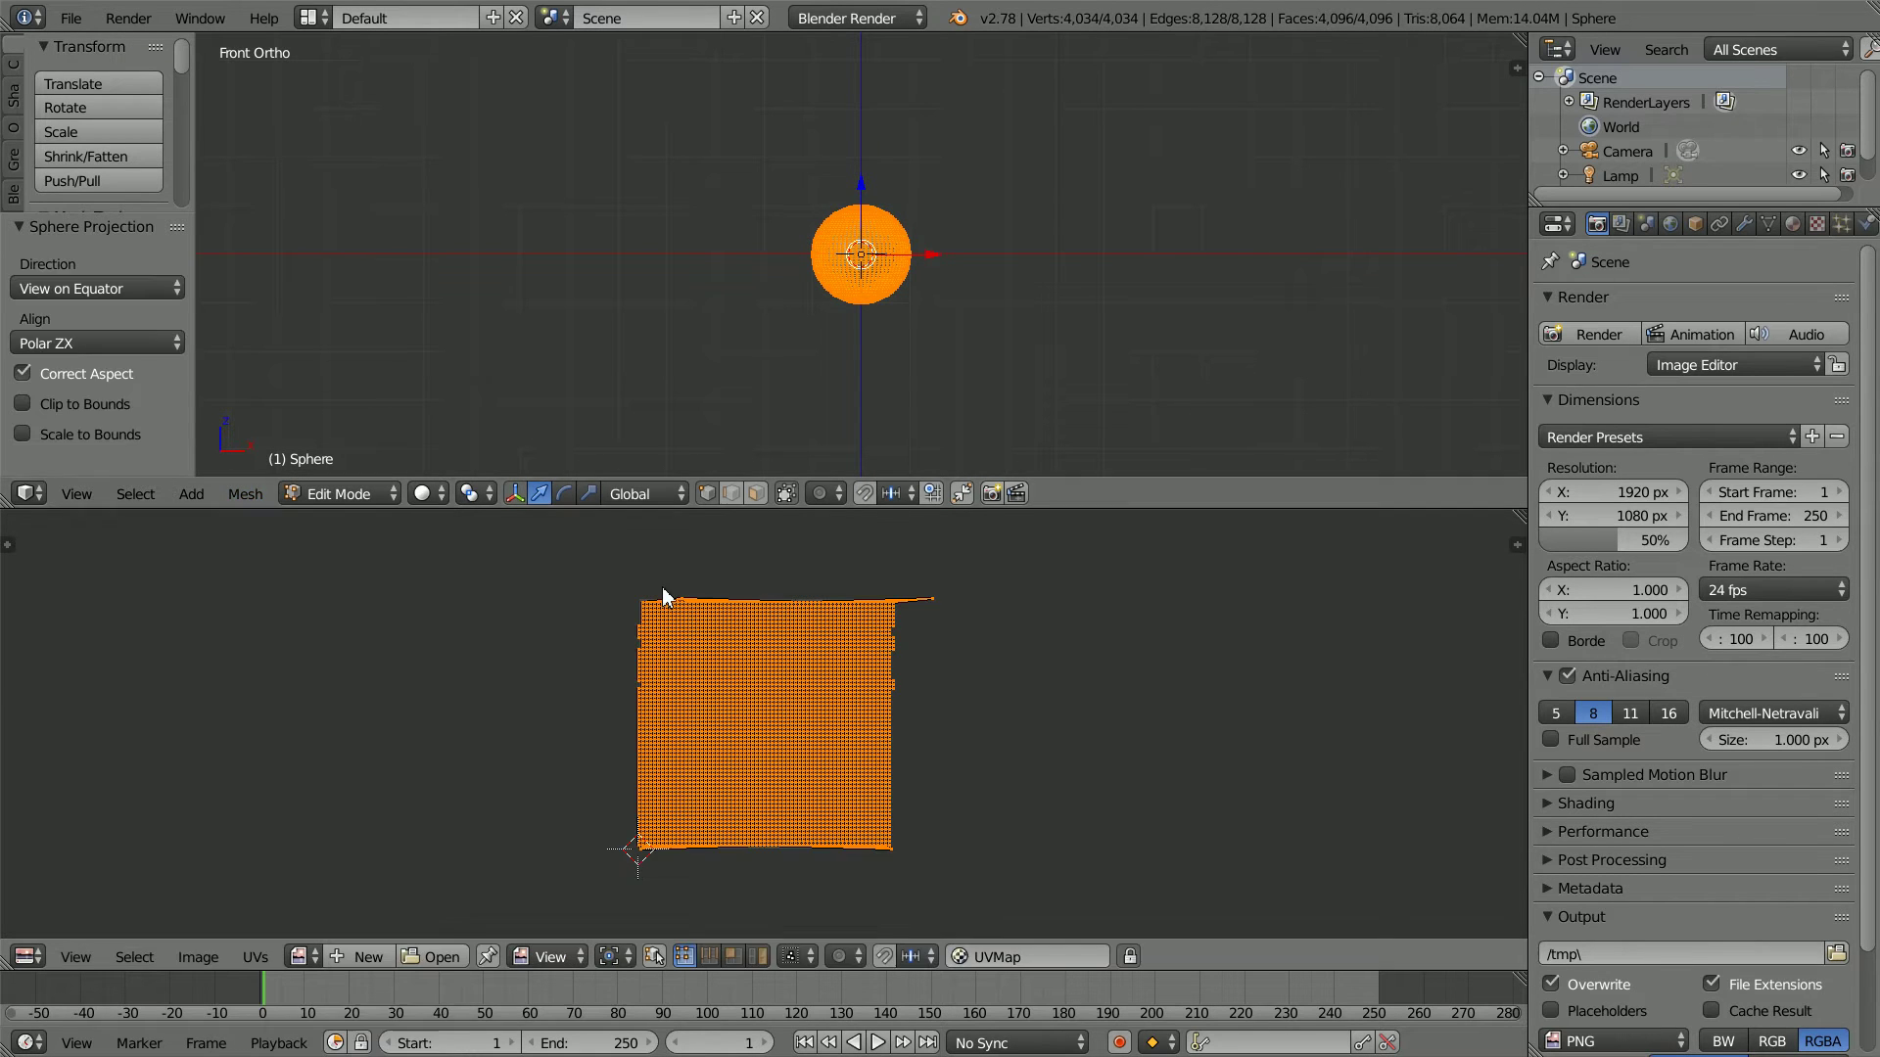
{"action": "key", "text": "Tab"}
{"action": "key", "text": "Tab"}
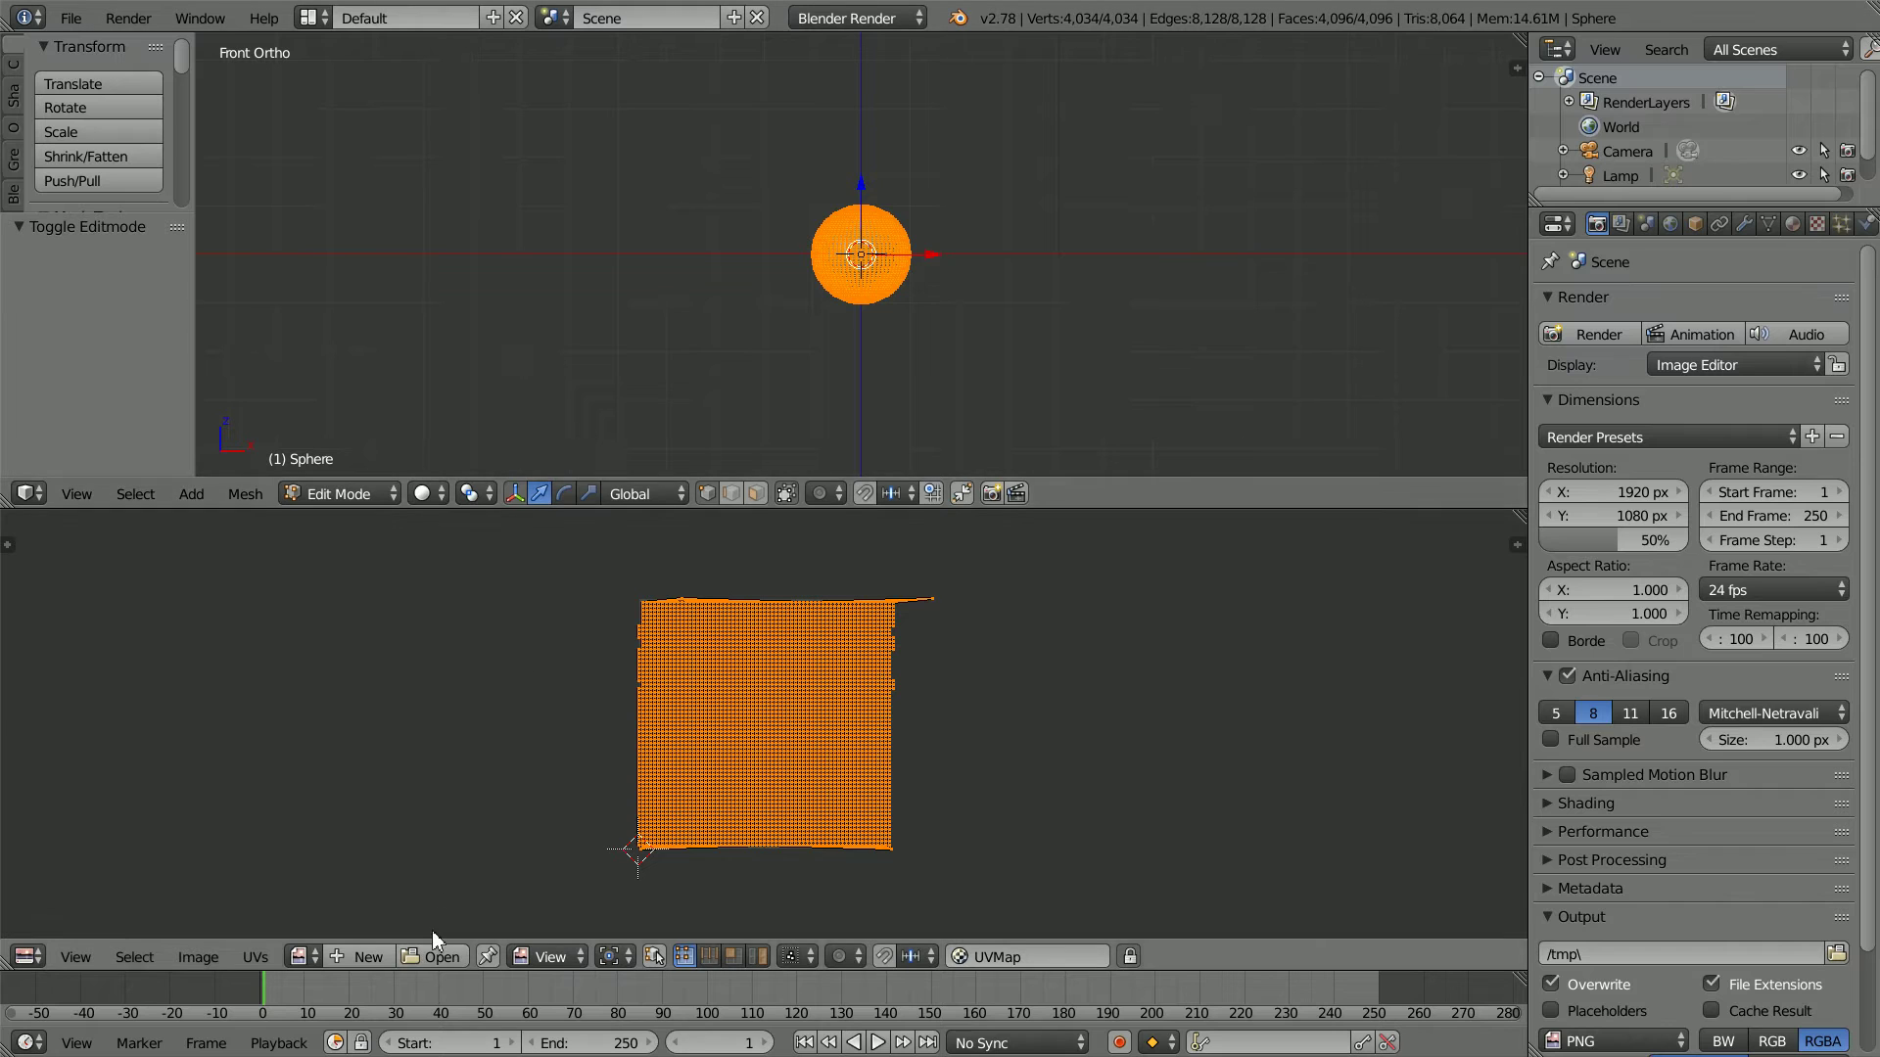
Step: Open earthmap1k.jpg in the image editor and return the sphere to Object Mode
{"action": "left_click", "coordinate": [455, 954]}
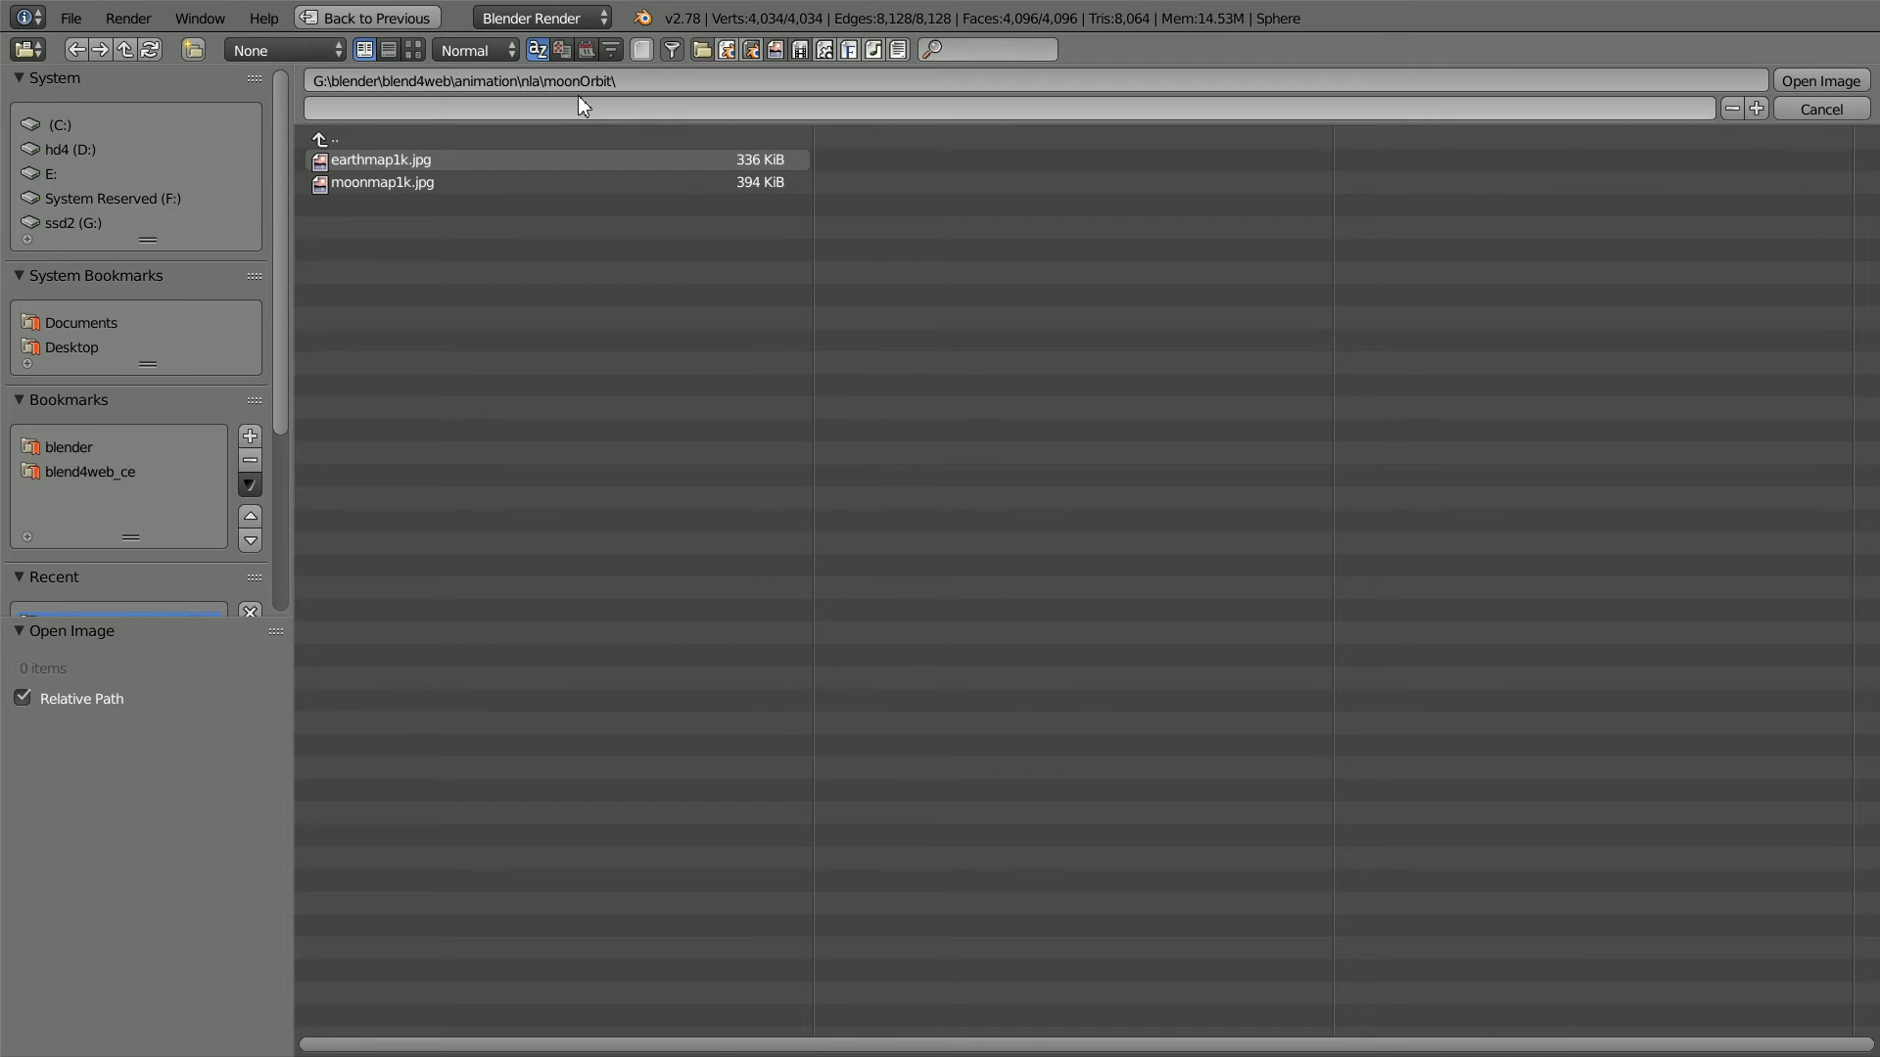
{"action": "left_click", "coordinate": [437, 162]}
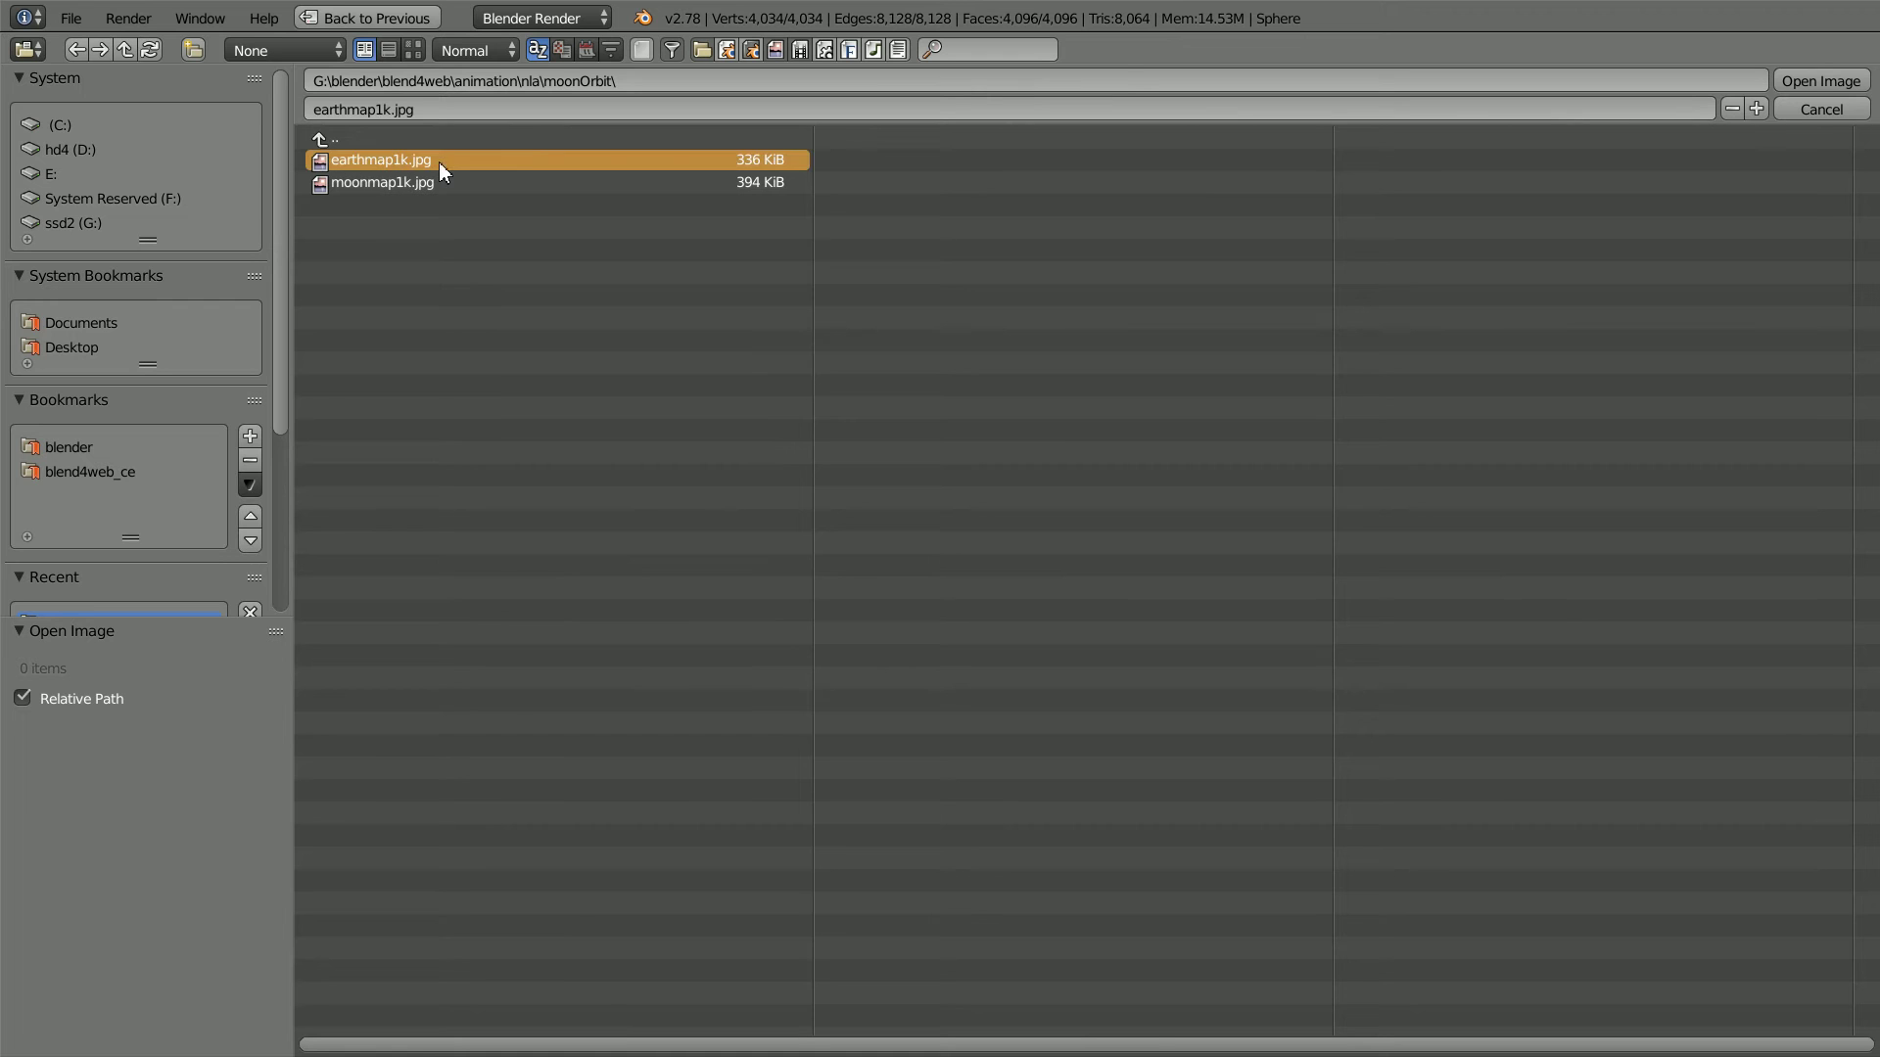
{"action": "left_click", "coordinate": [1806, 83]}
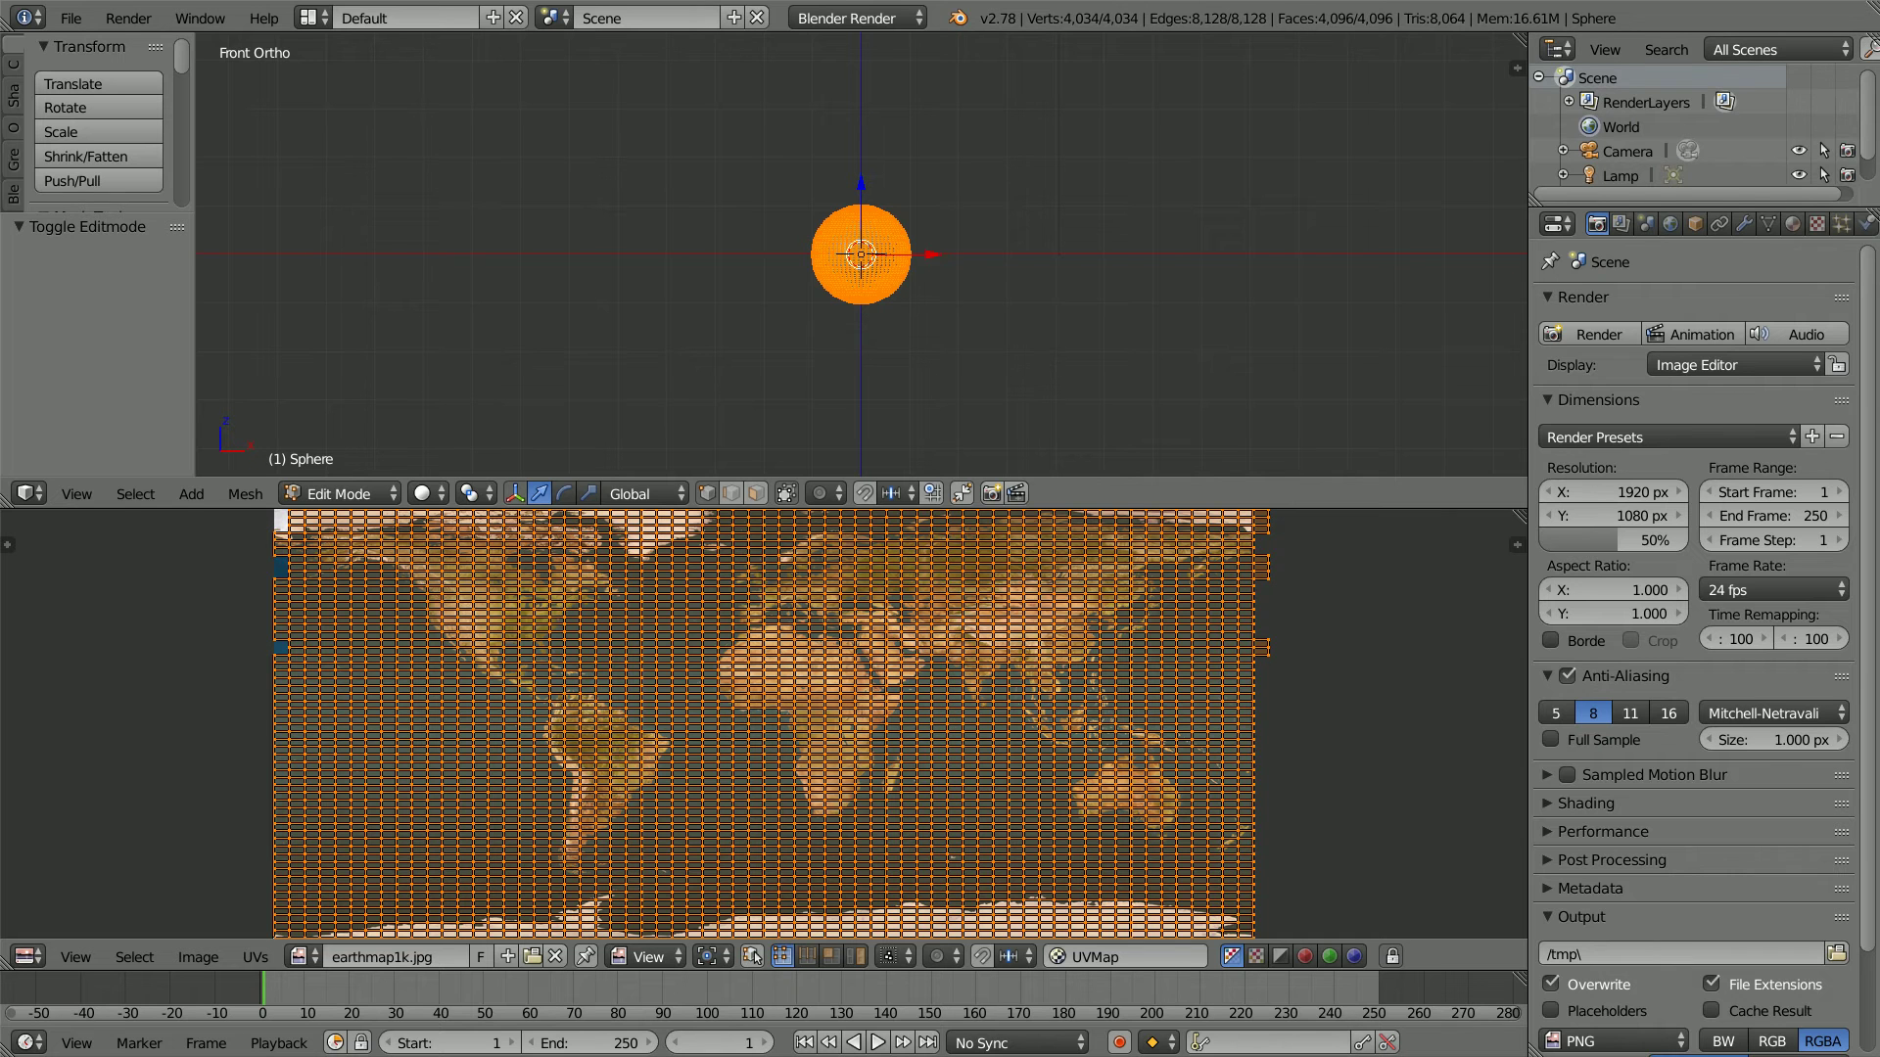
{"action": "left_click", "coordinate": [362, 495]}
{"action": "left_click", "coordinate": [396, 468]}
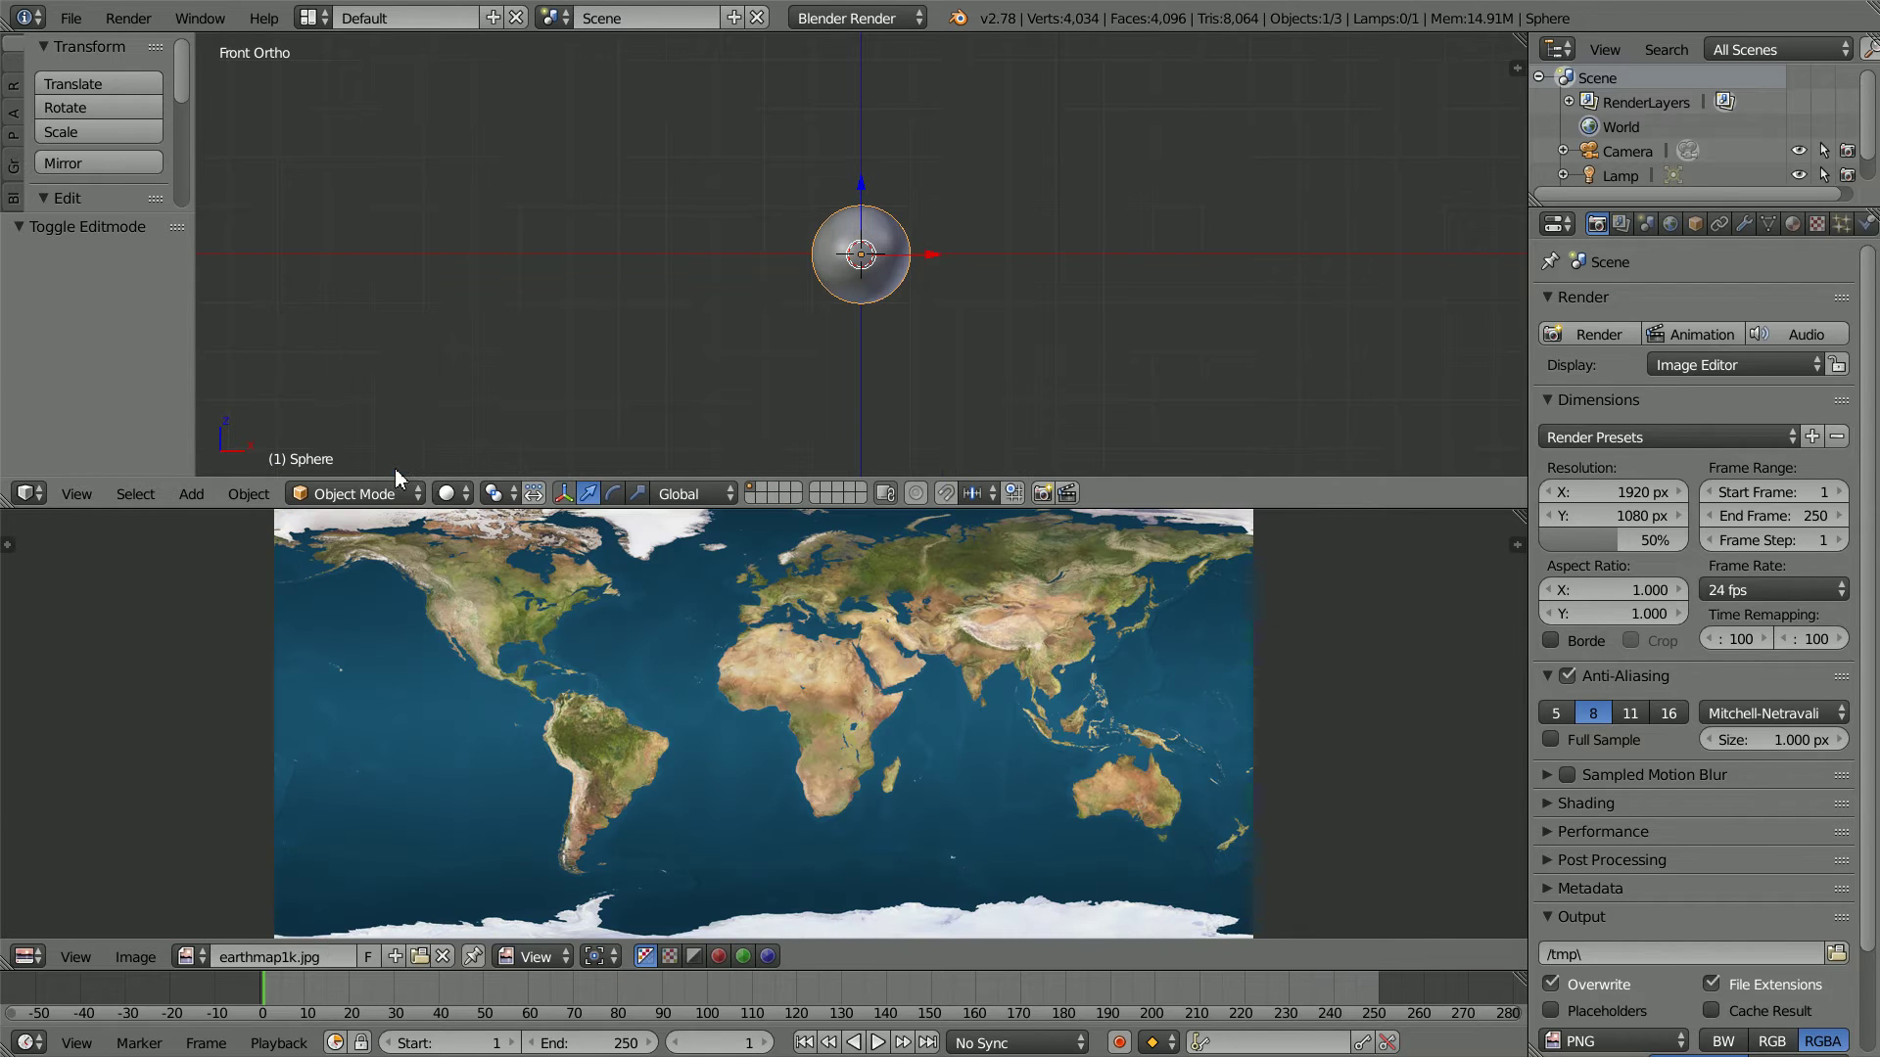
Step: Set viewport shading to Material and create a new material for the sphere
{"action": "left_click", "coordinate": [447, 494]}
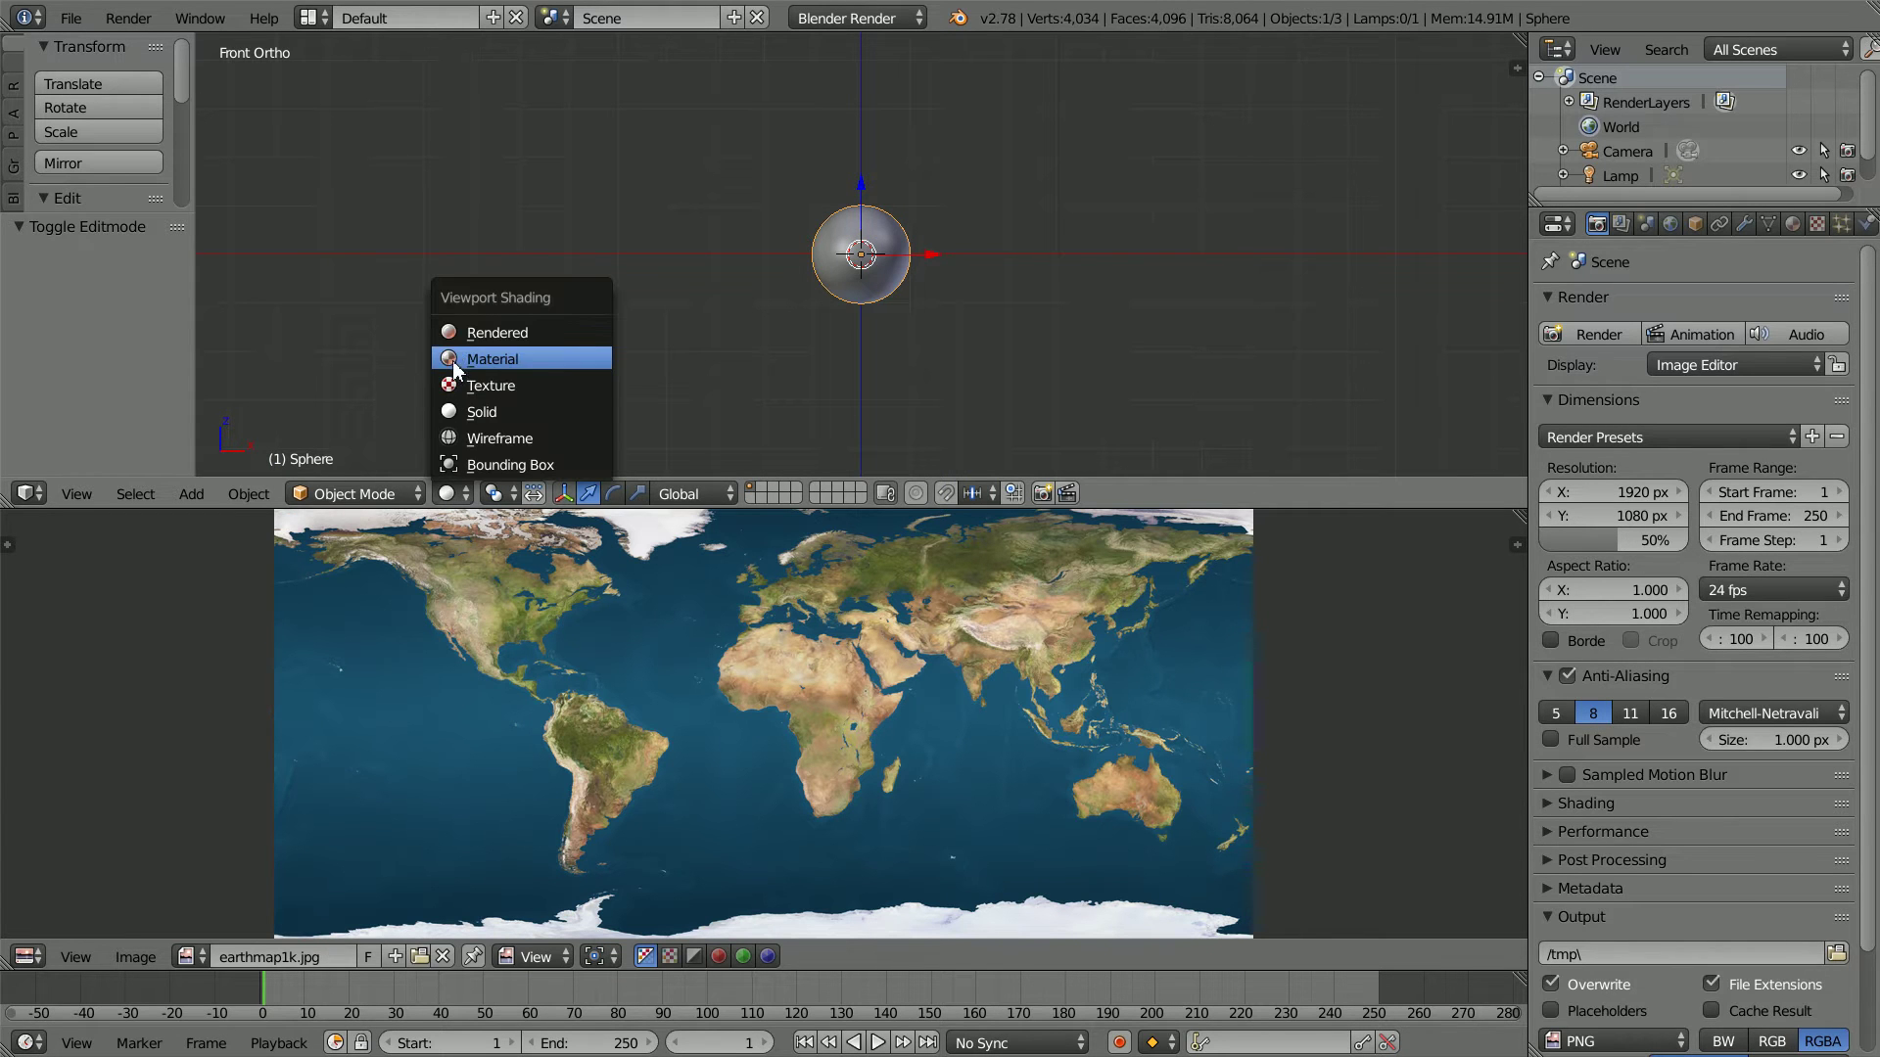
{"action": "left_click", "coordinate": [534, 370]}
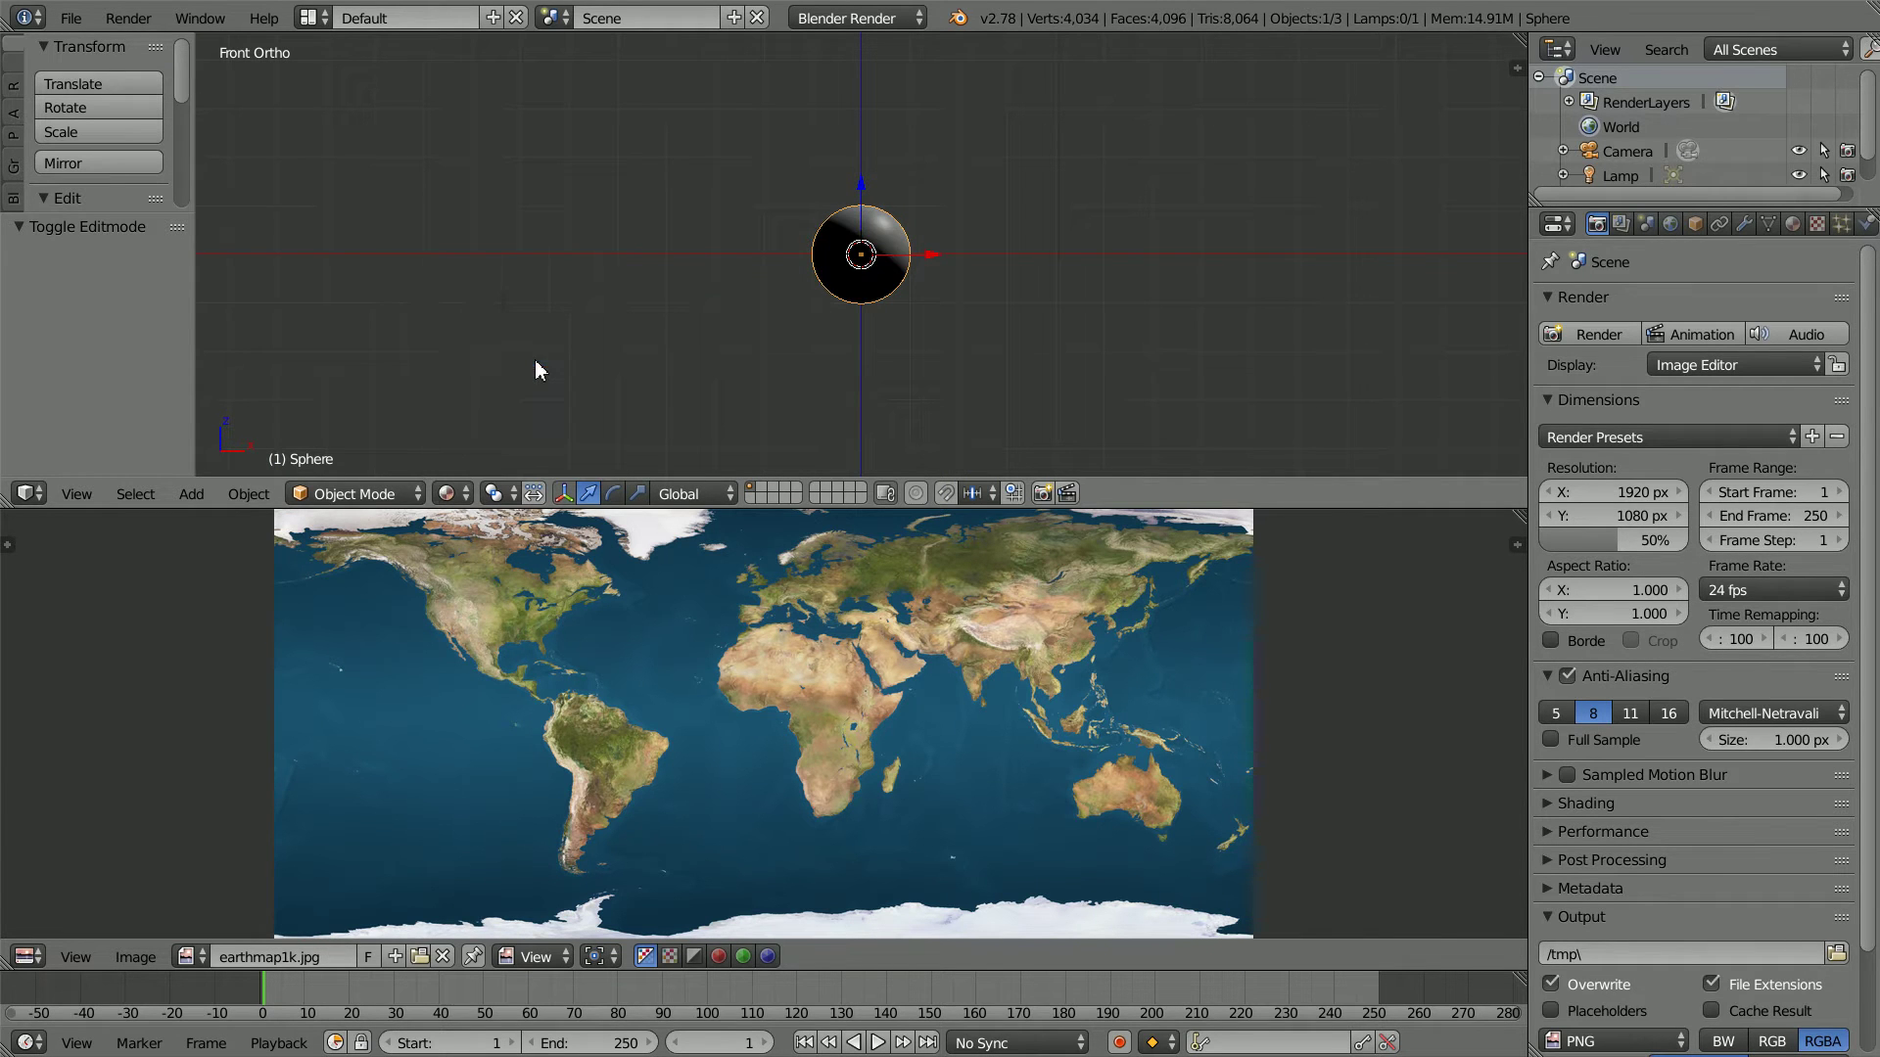
{"action": "left_click", "coordinate": [1792, 224]}
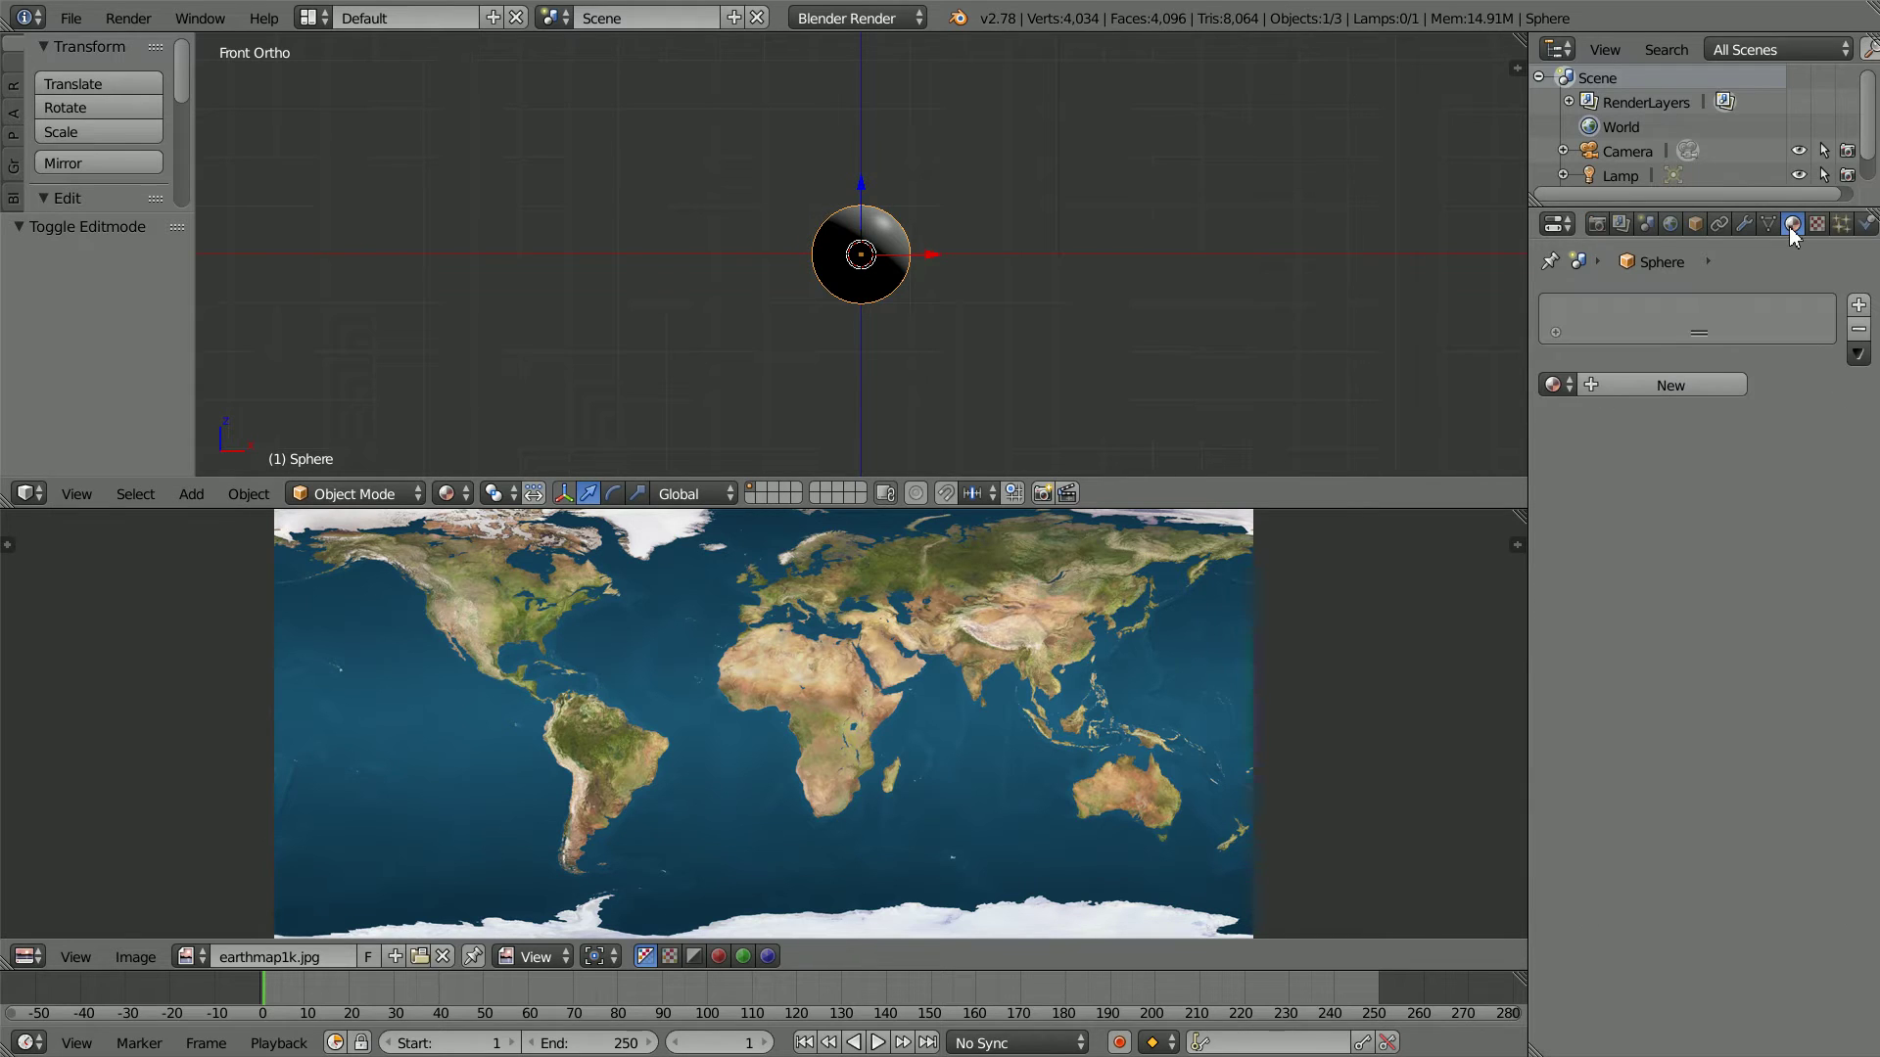
{"action": "left_click", "coordinate": [1687, 385]}
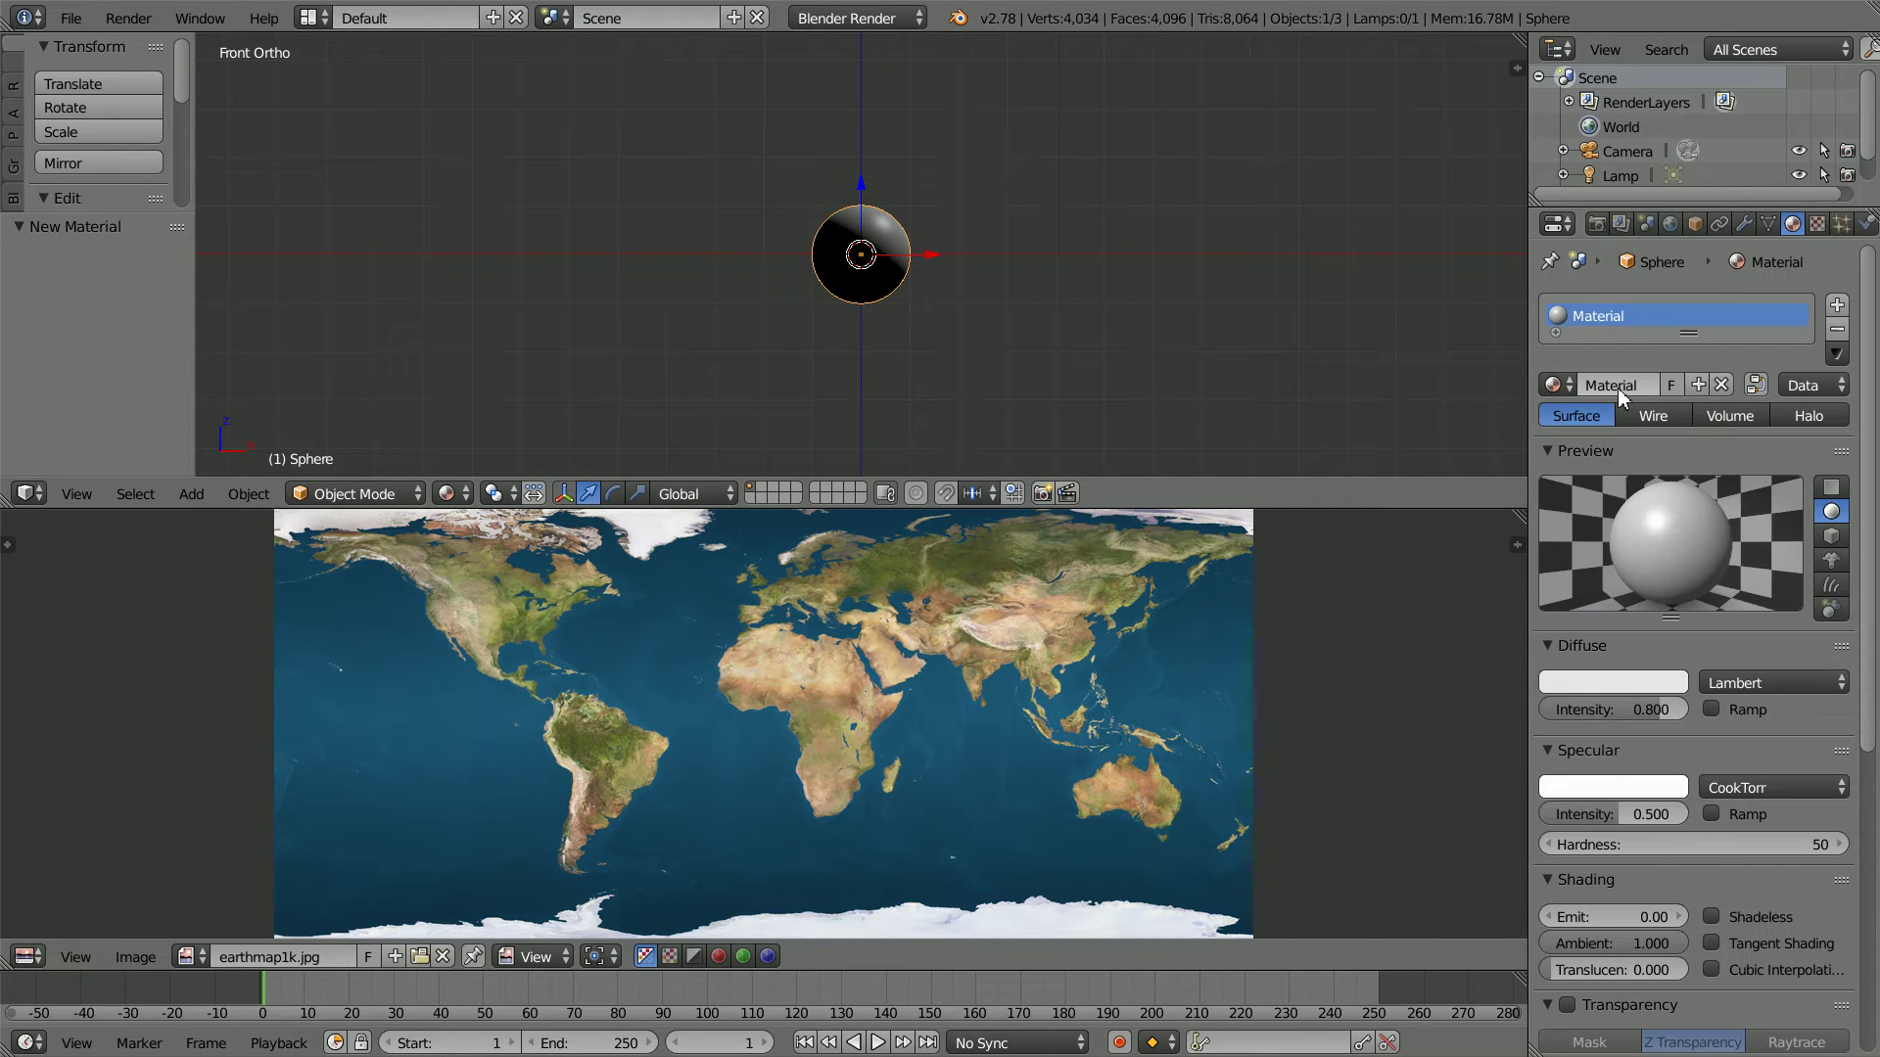
Step: Add an Image or Movie texture using earthmap1k.jpg, previewing Both
{"action": "left_click", "coordinate": [1817, 225]}
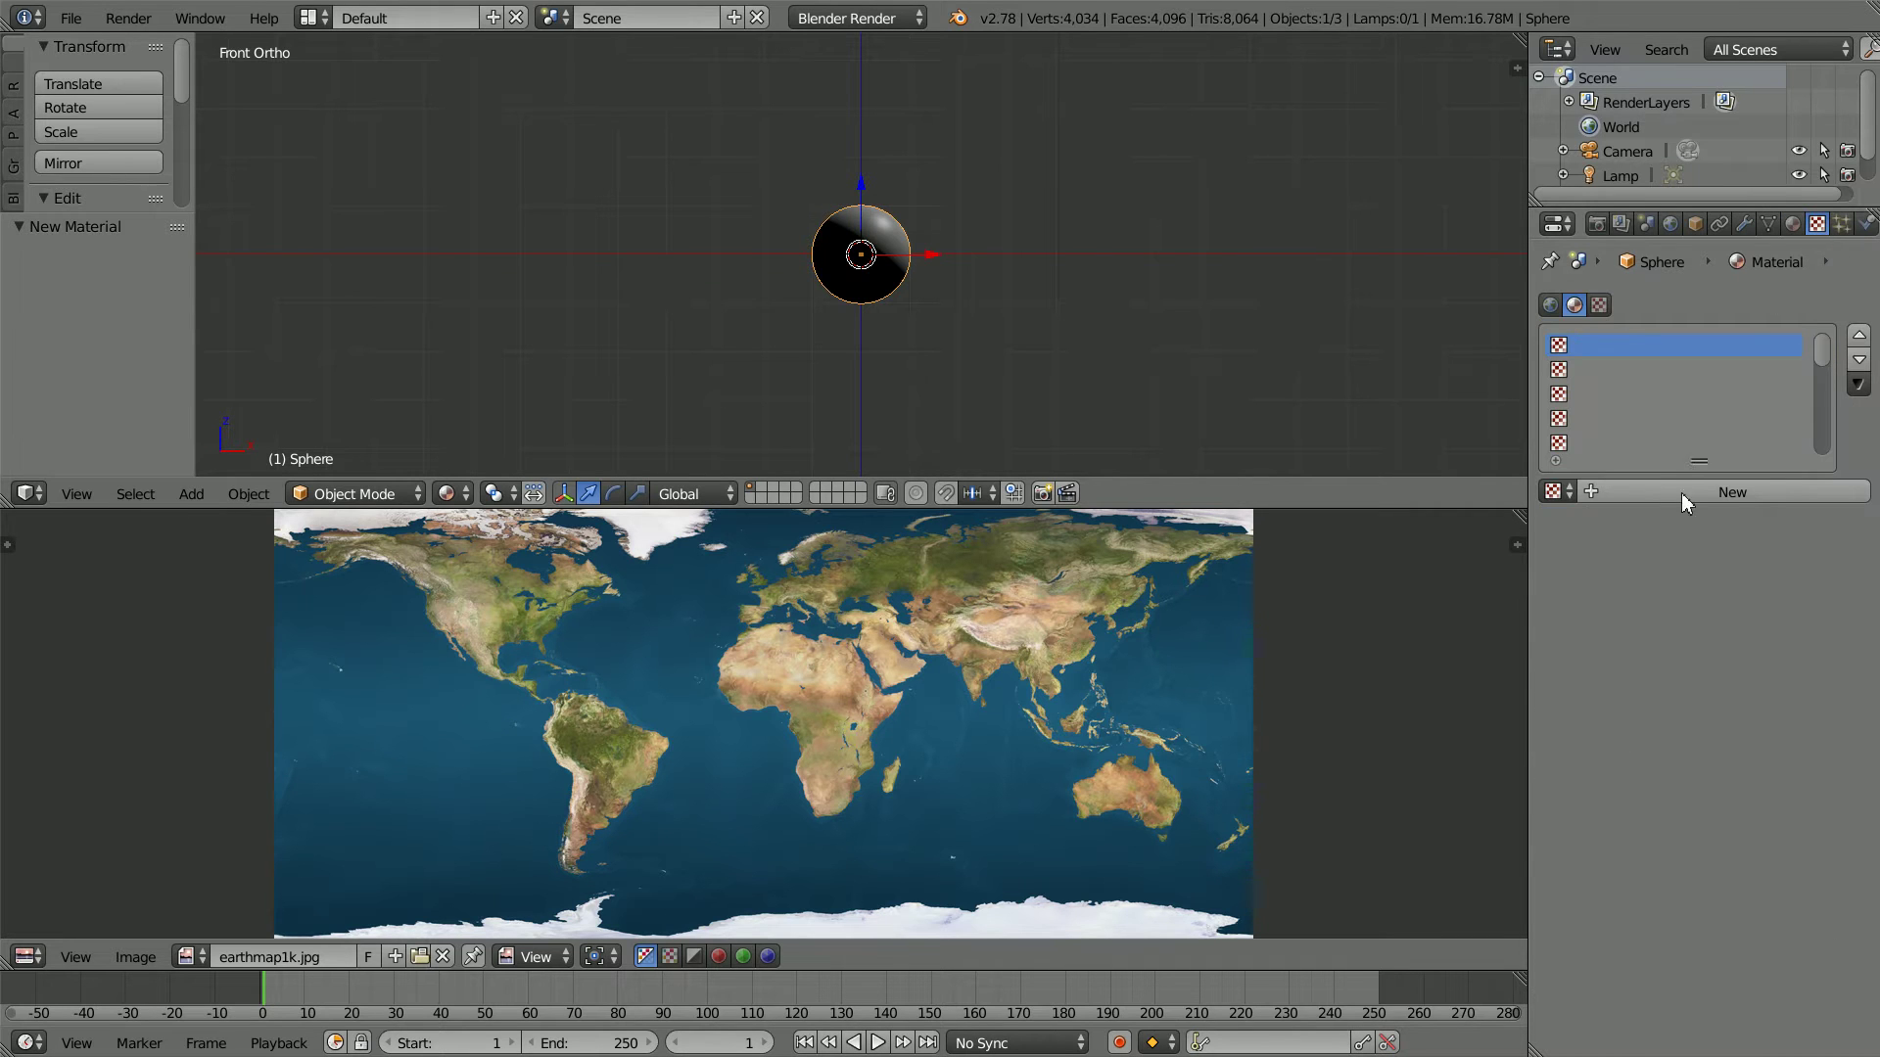
{"action": "left_click", "coordinate": [1745, 491]}
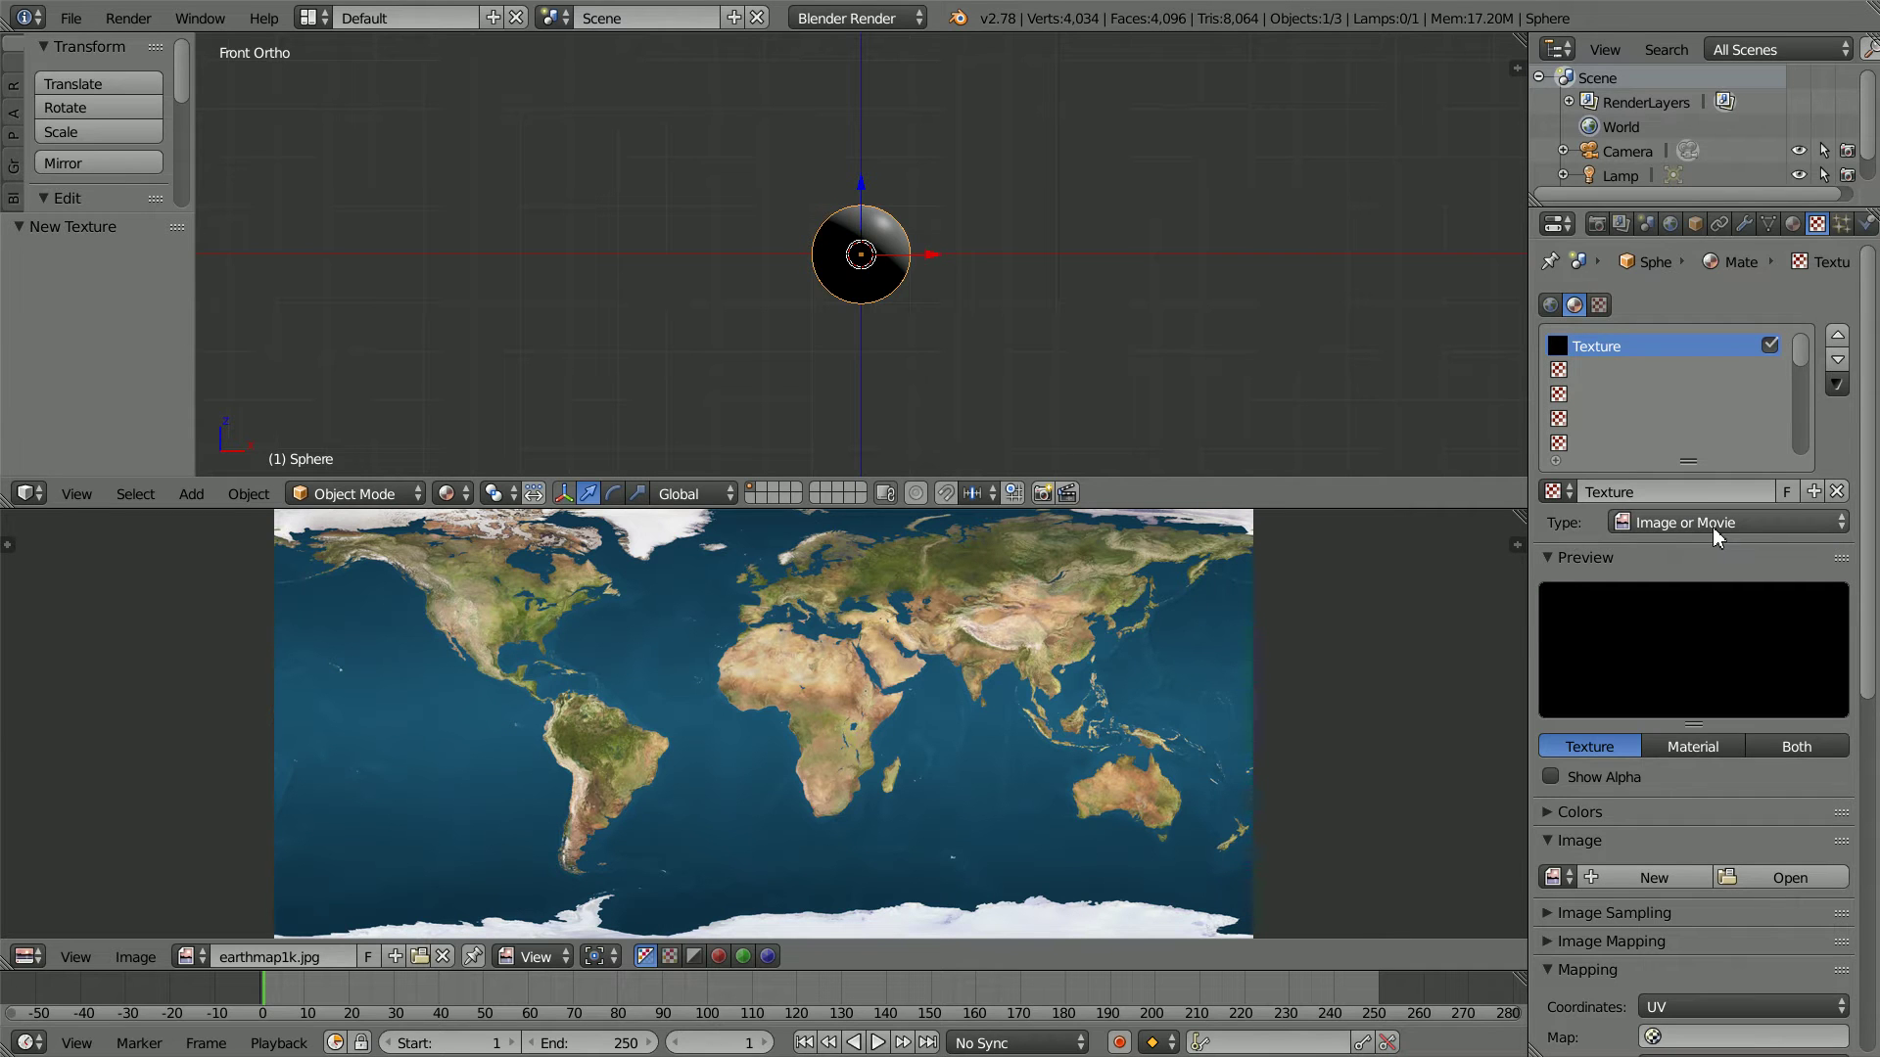
{"action": "left_click", "coordinate": [1819, 754]}
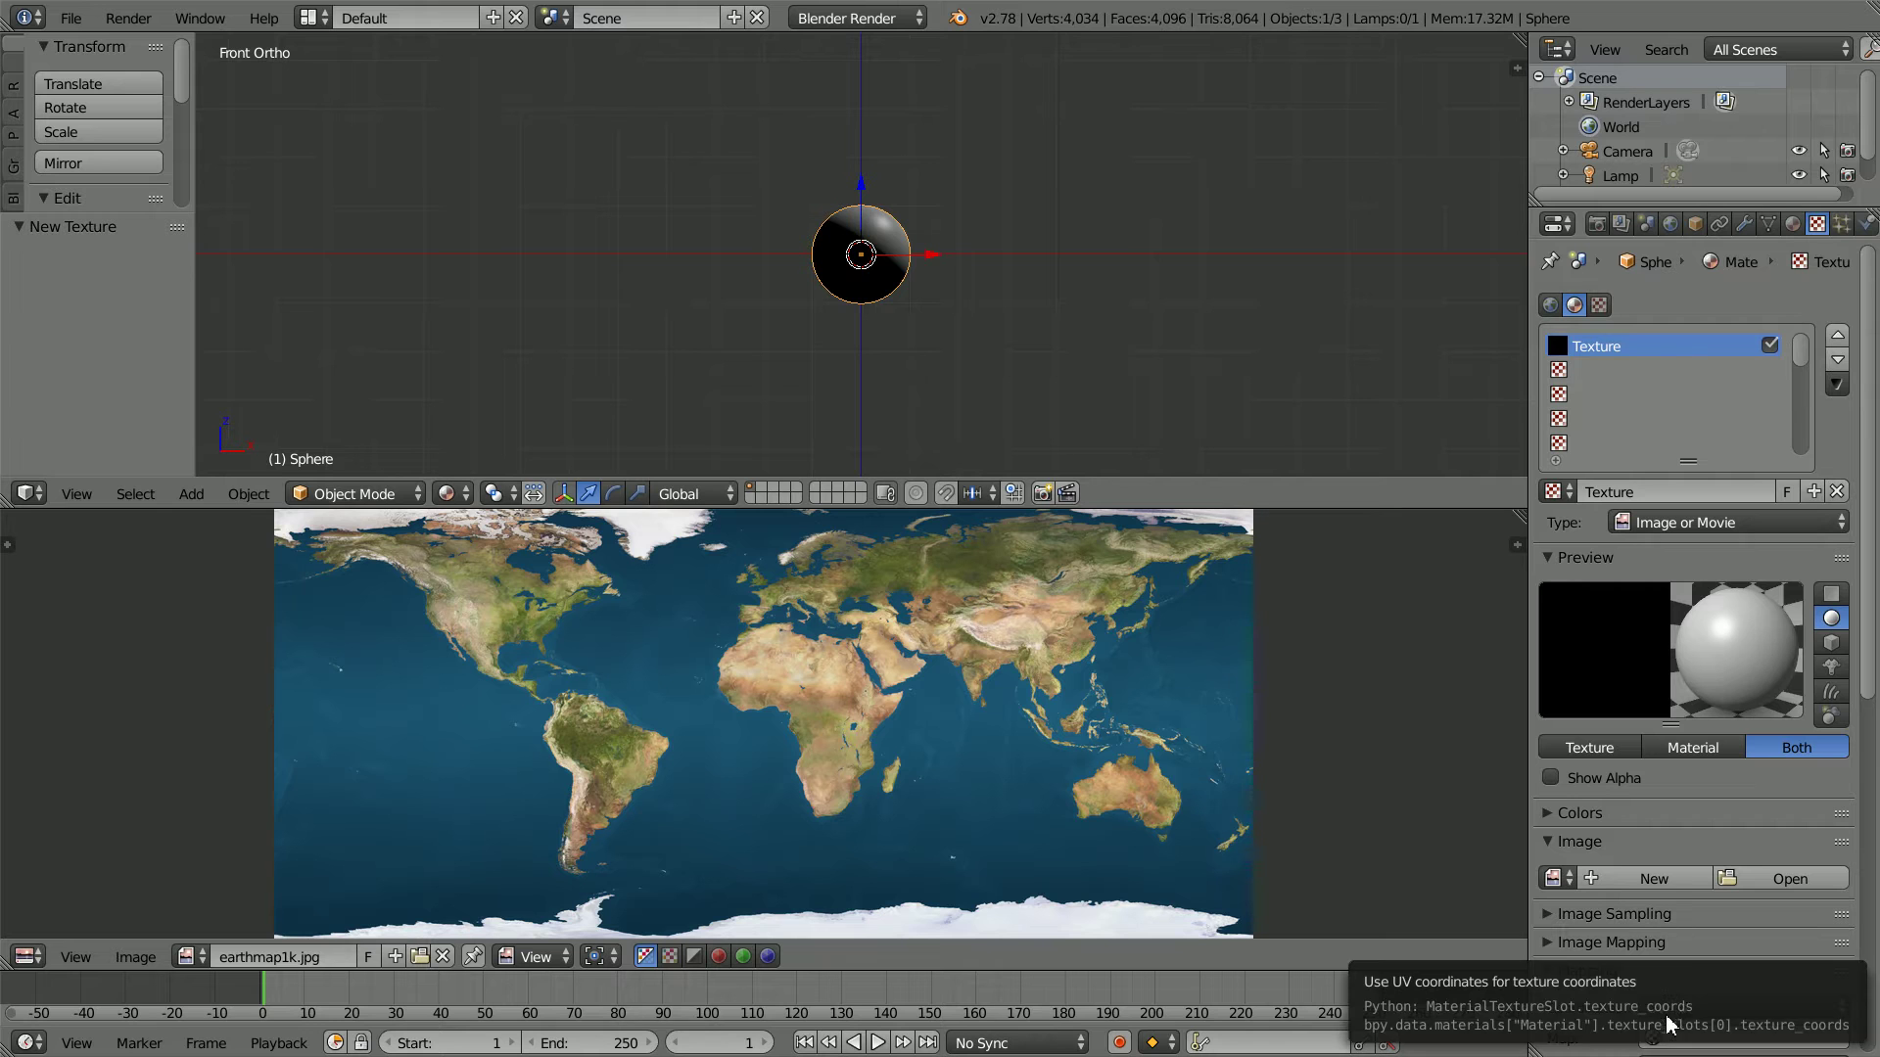
{"action": "left_click", "coordinate": [1553, 878]}
{"action": "left_click", "coordinate": [1407, 635]}
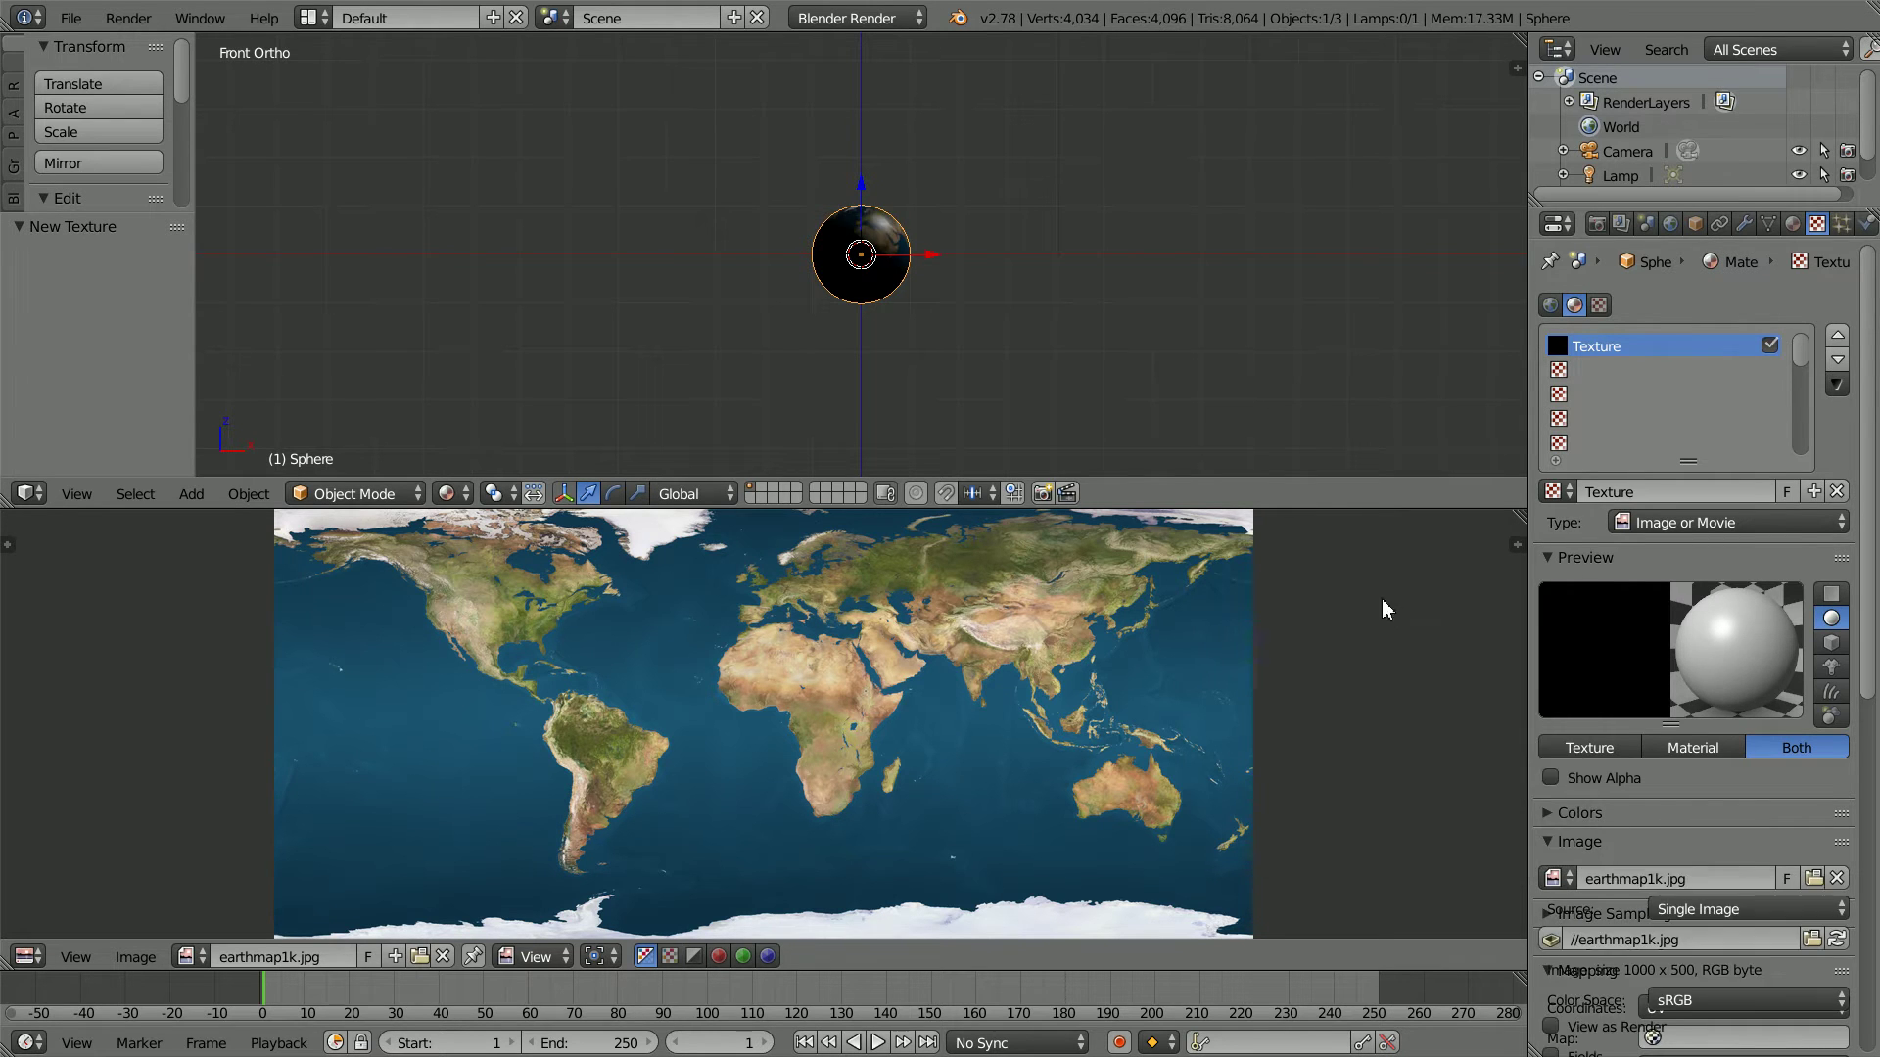
Step: Rename the sphere object to 'earth' and hide it from the viewport in the Outliner
{"action": "scroll", "coordinate": [1036, 264], "scroll_direction": "up", "scroll_amount": 8}
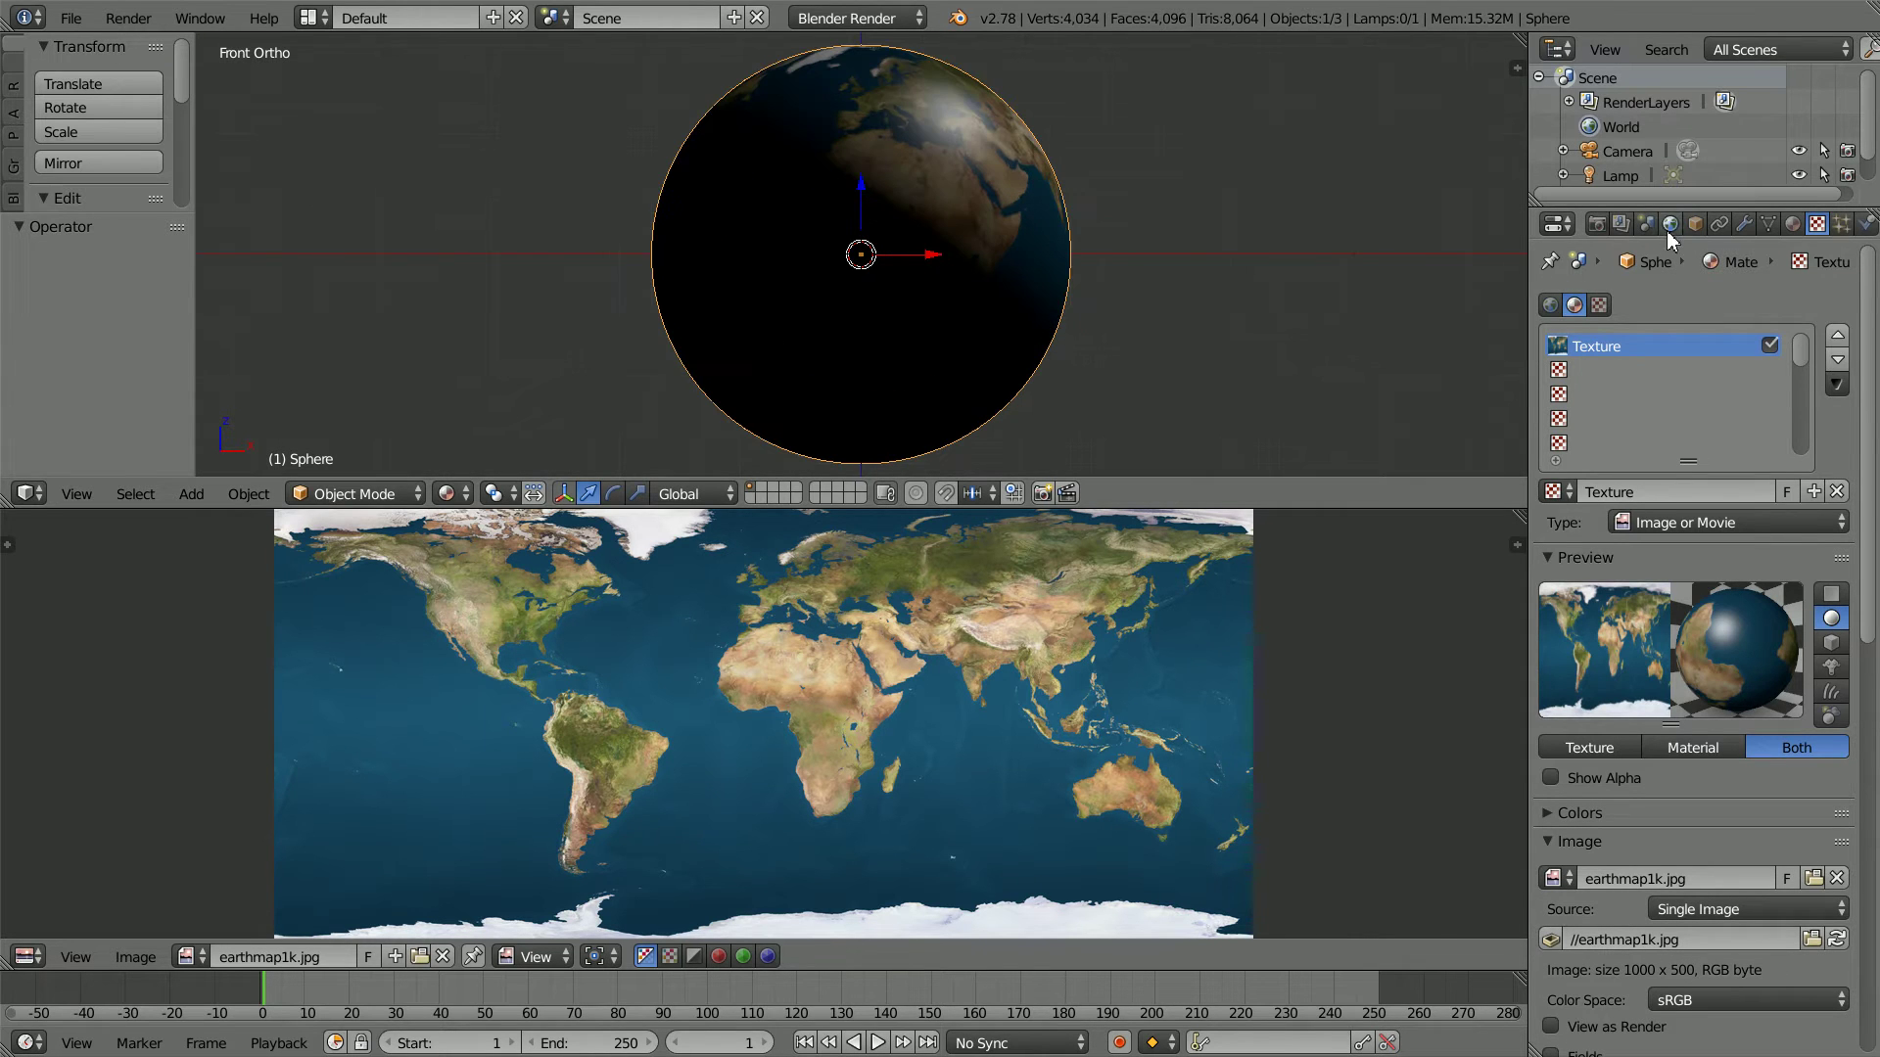
{"action": "left_click", "coordinate": [1696, 226]}
{"action": "left_click", "coordinate": [1618, 307]}
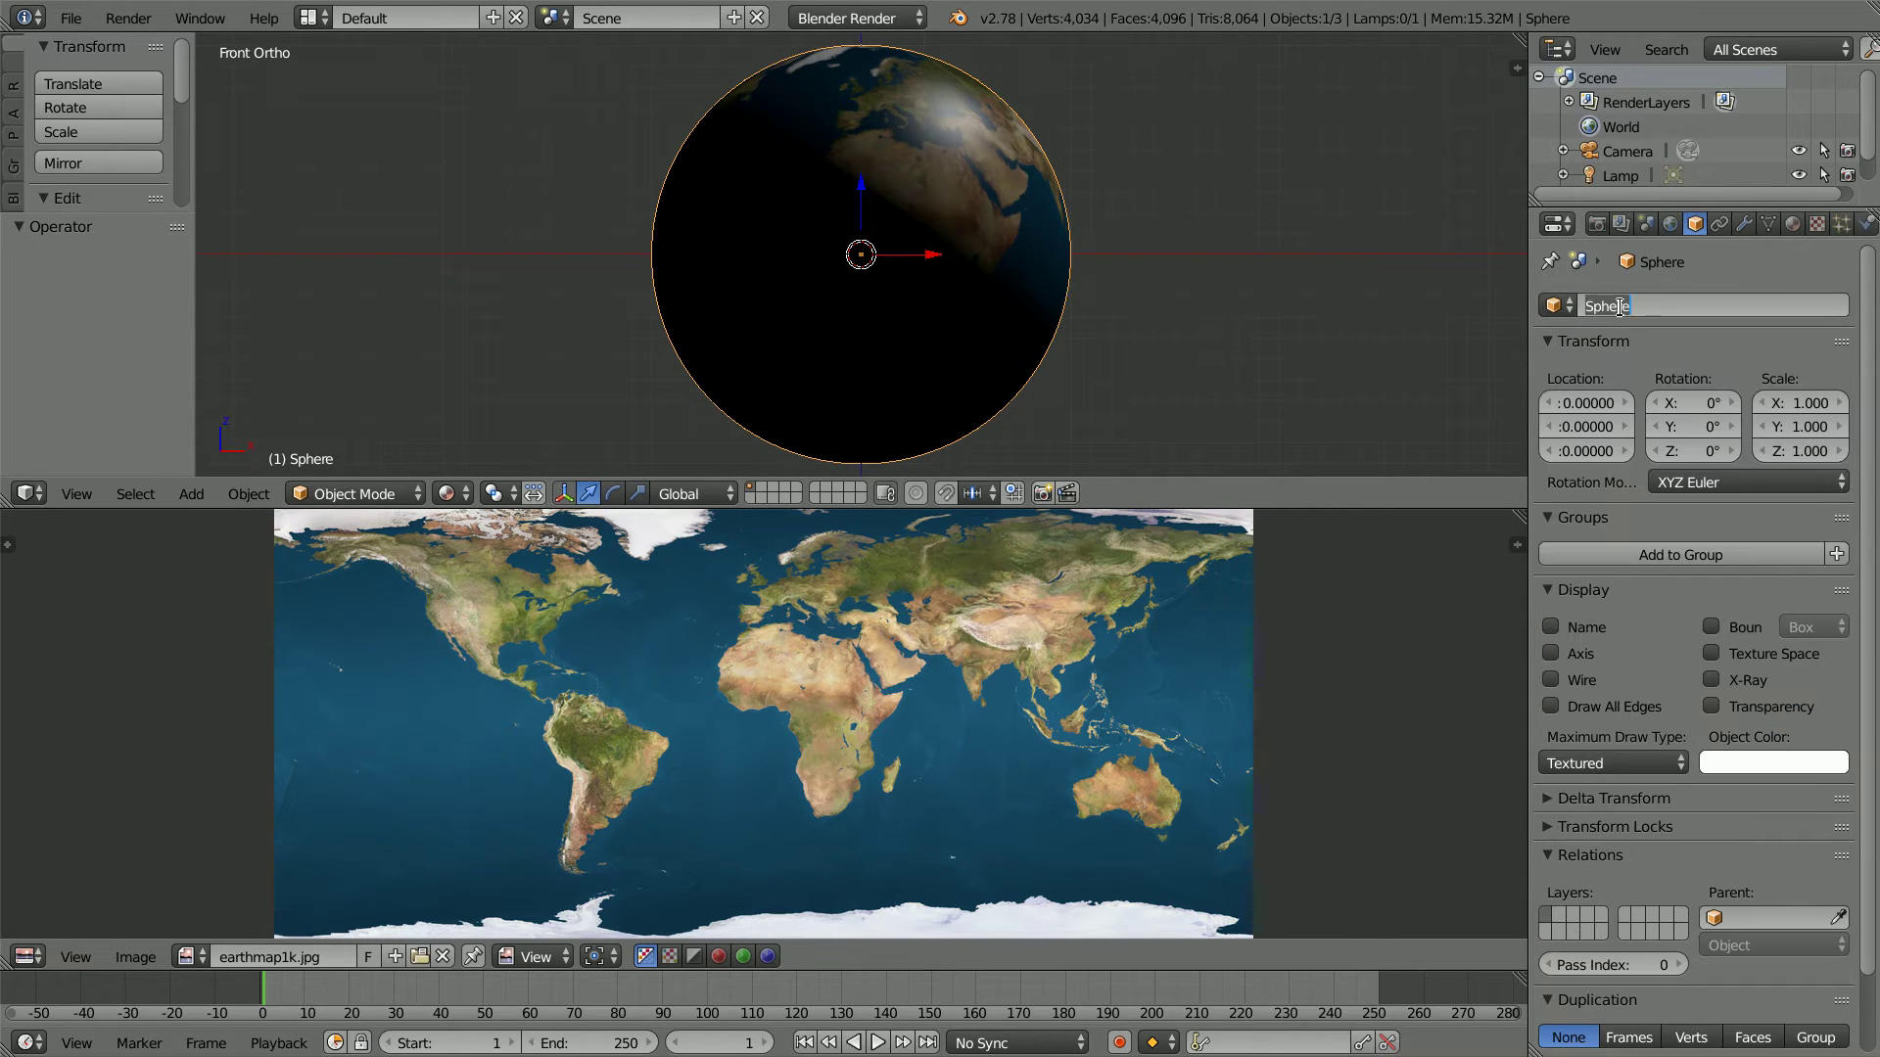
{"action": "type", "text": "earth"}
{"action": "key", "text": "Return"}
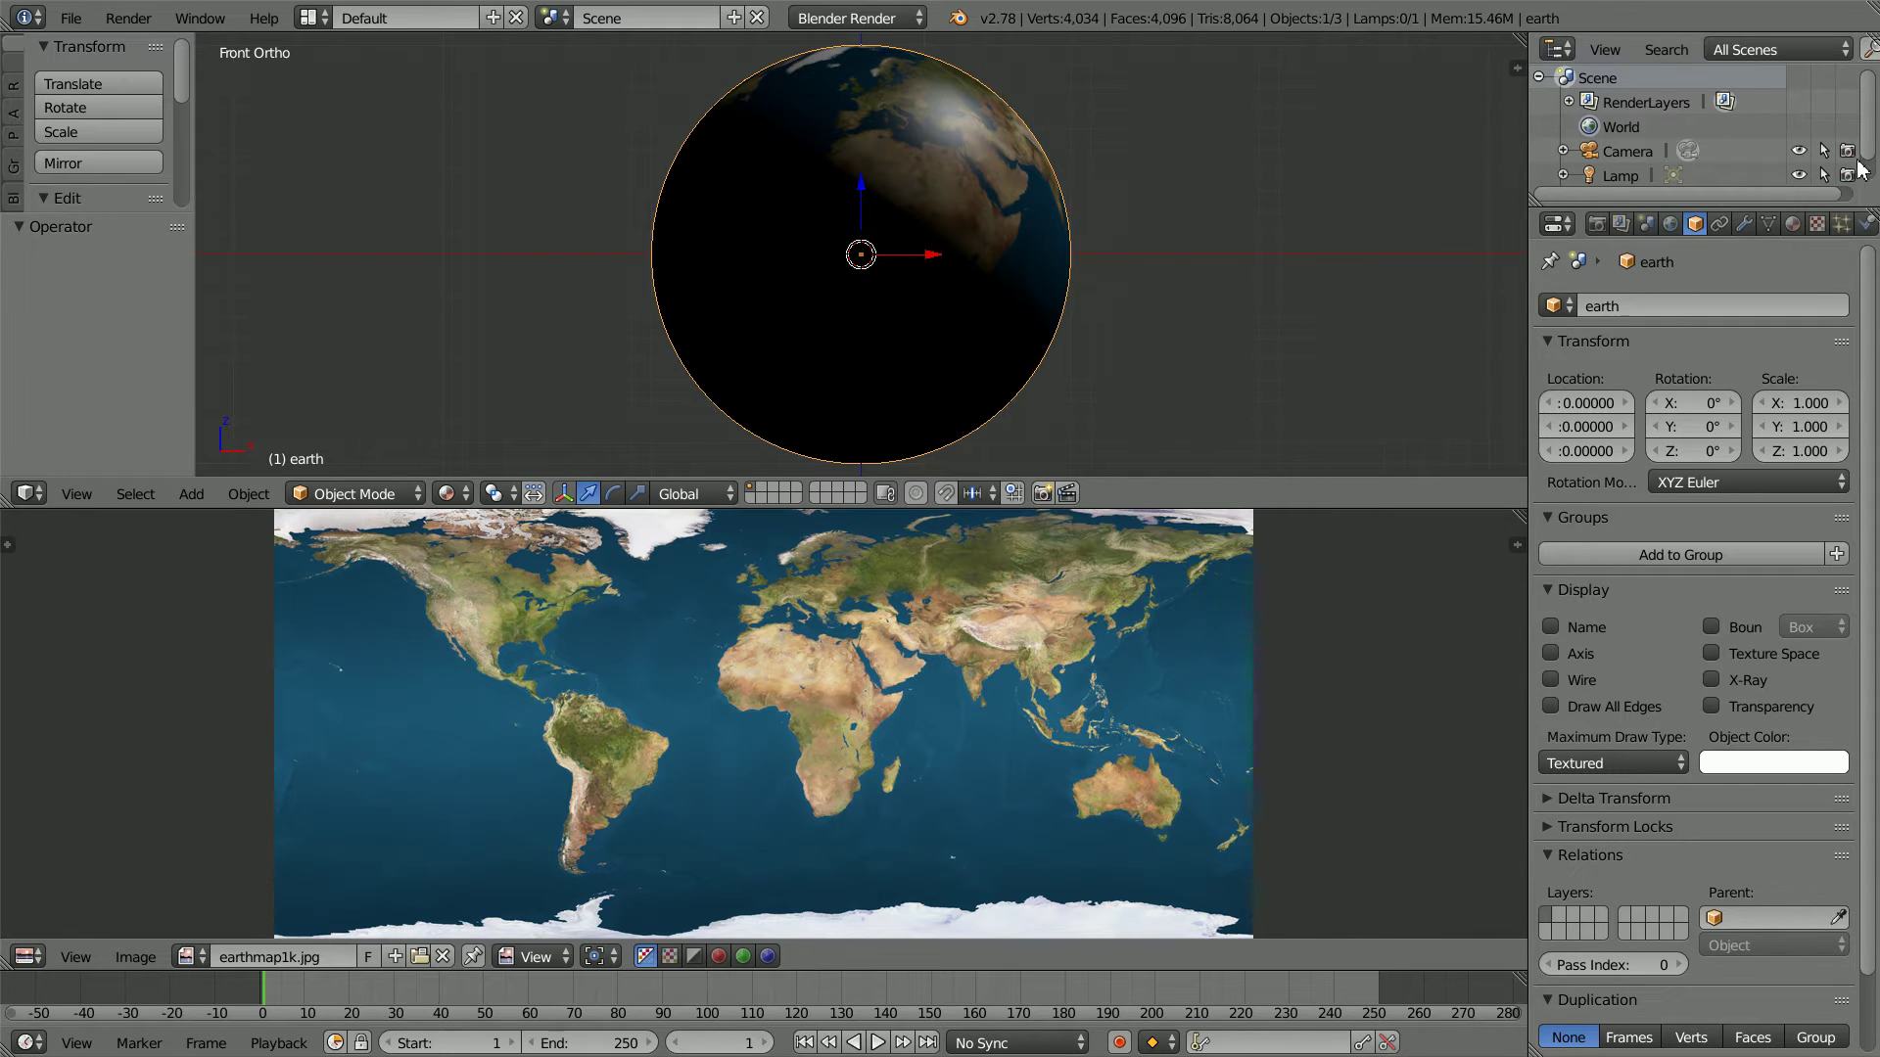
{"action": "scroll", "coordinate": [1855, 162], "scroll_direction": "down", "scroll_amount": 1}
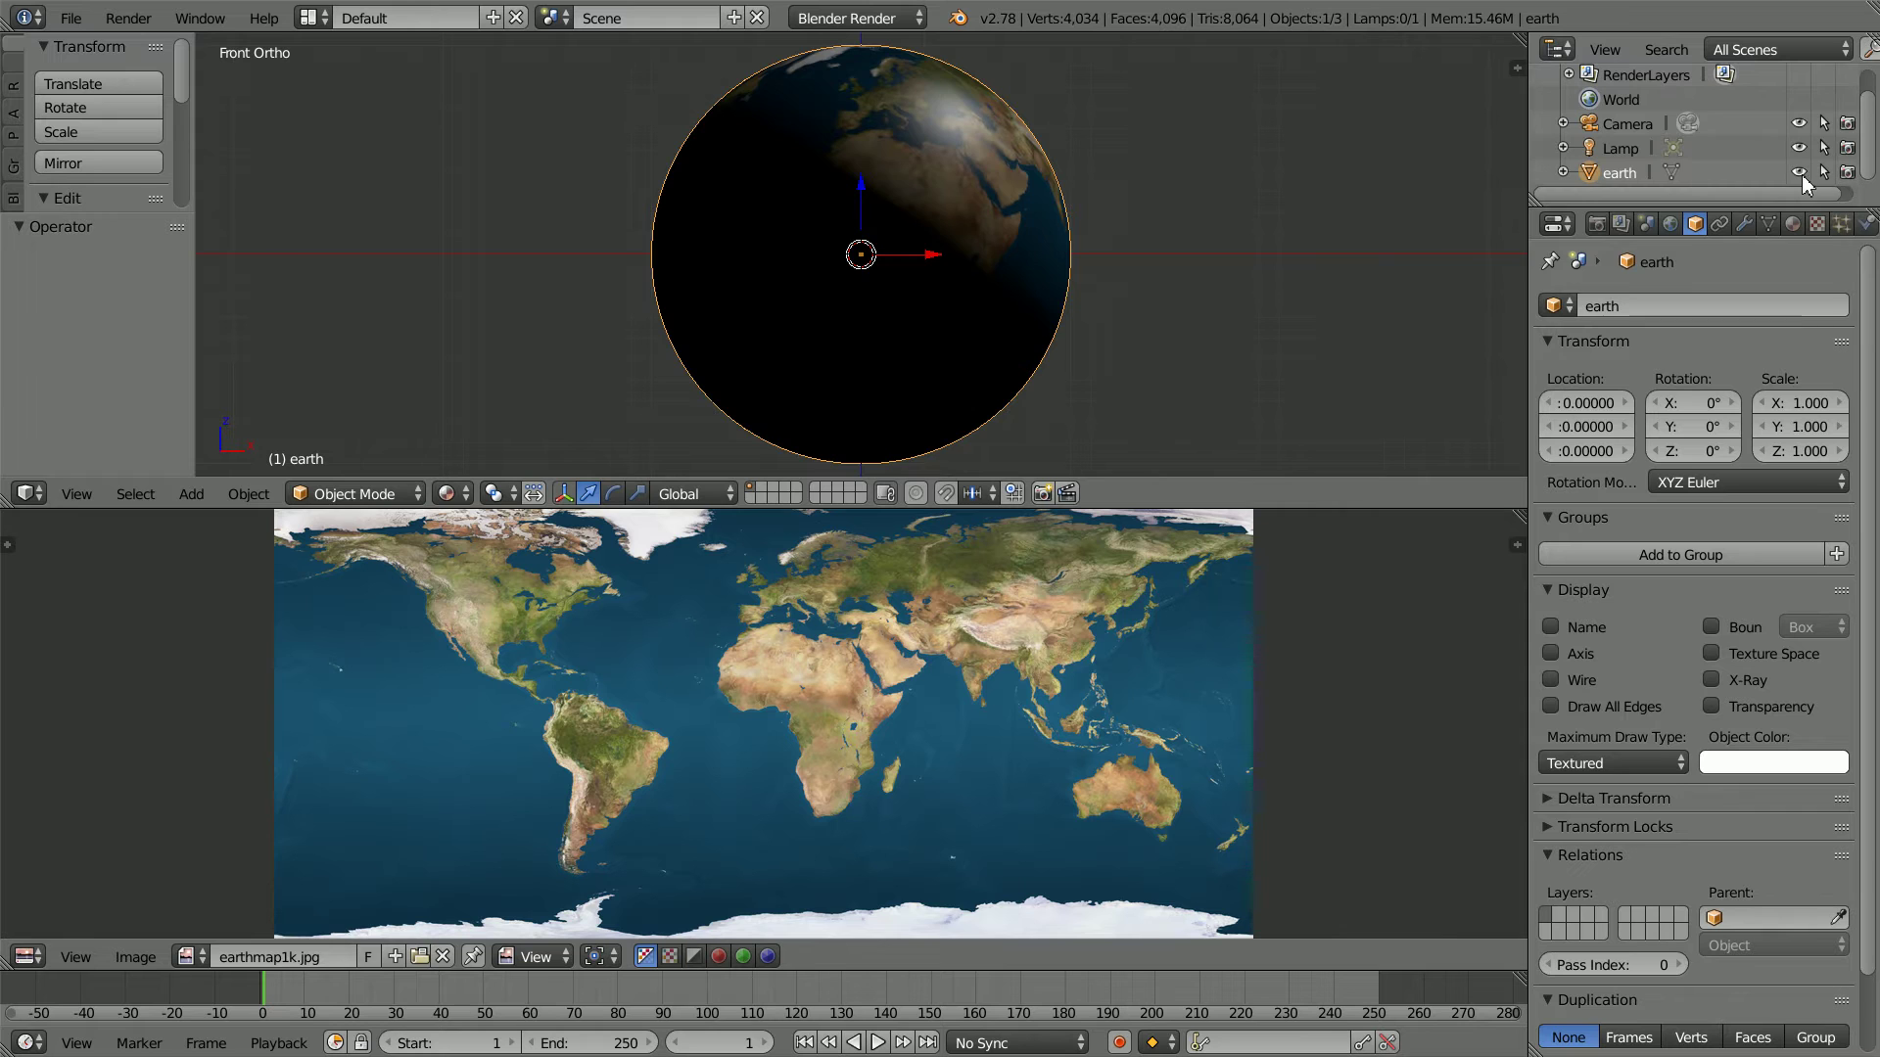
{"action": "left_click", "coordinate": [1798, 175]}
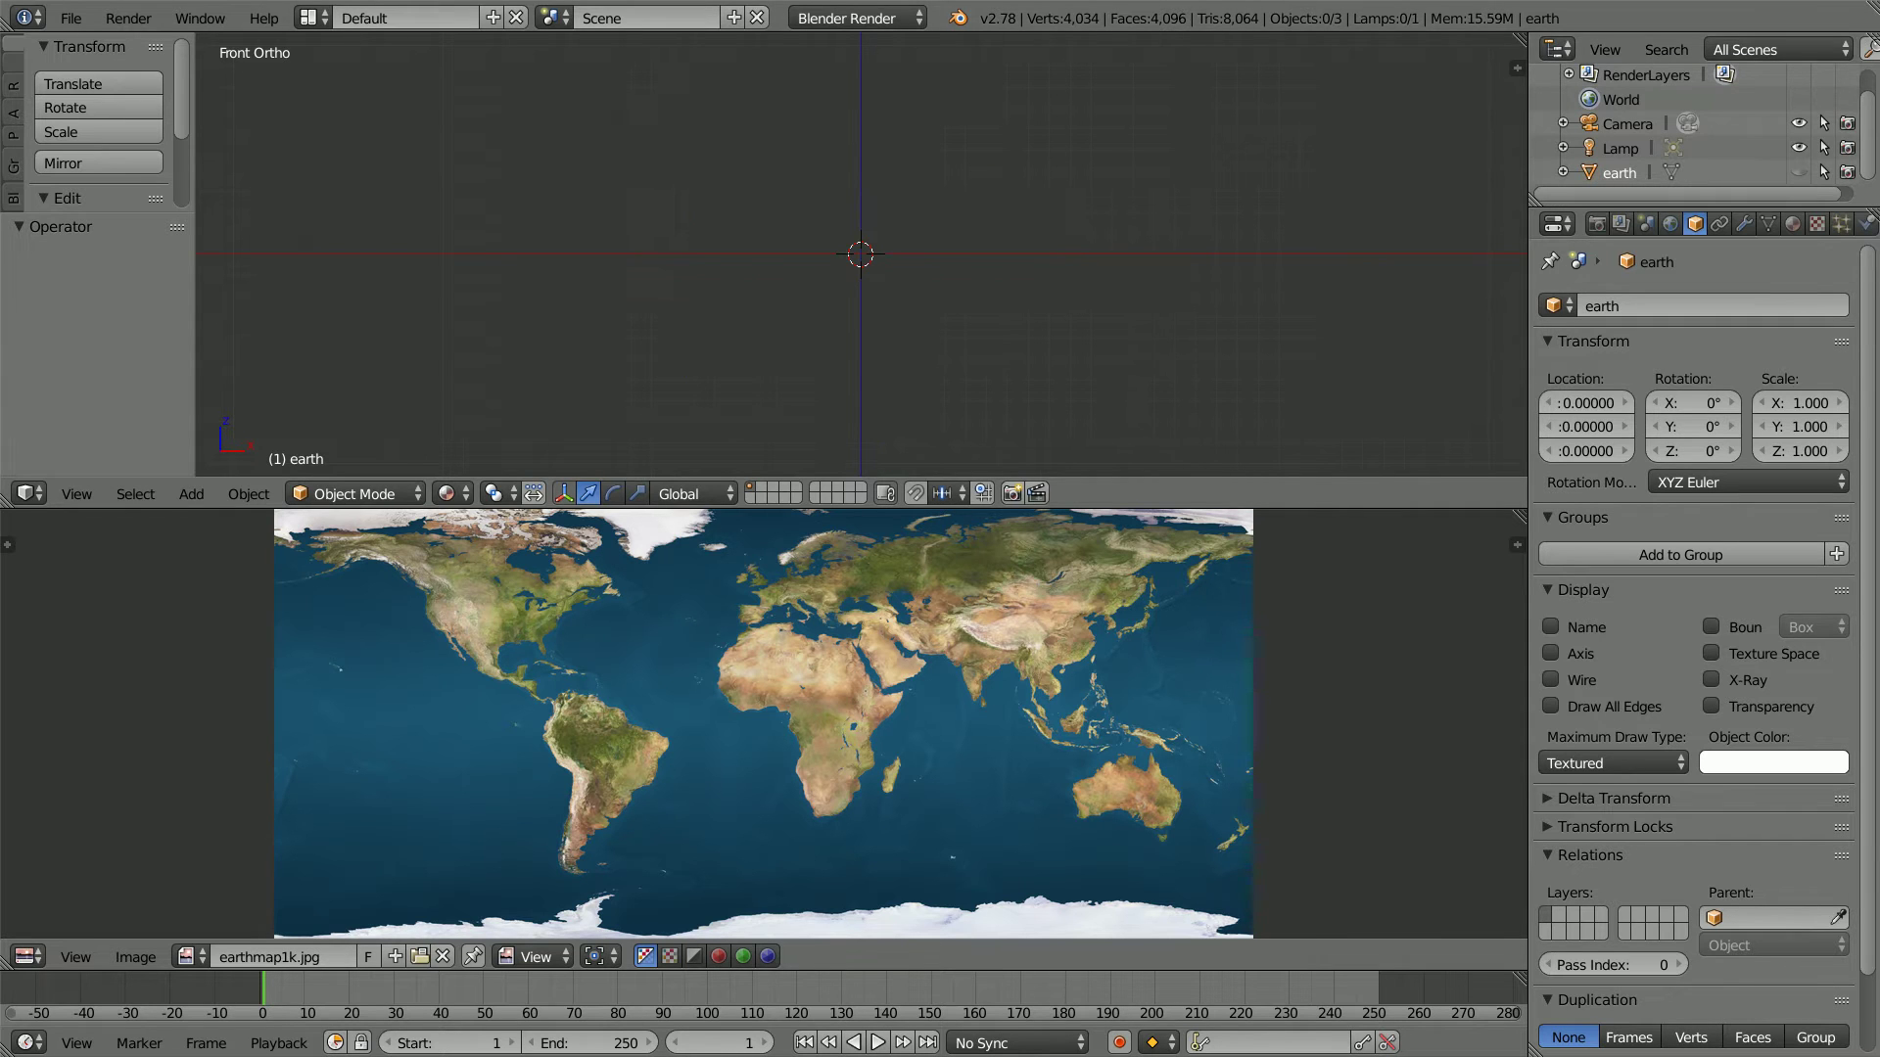
{"action": "left_click", "coordinate": [190, 495]}
Step: Add a default UV sphere (32 segments, 16 rings) at the scene centre
{"action": "mouse_move", "coordinate": [237, 464]}
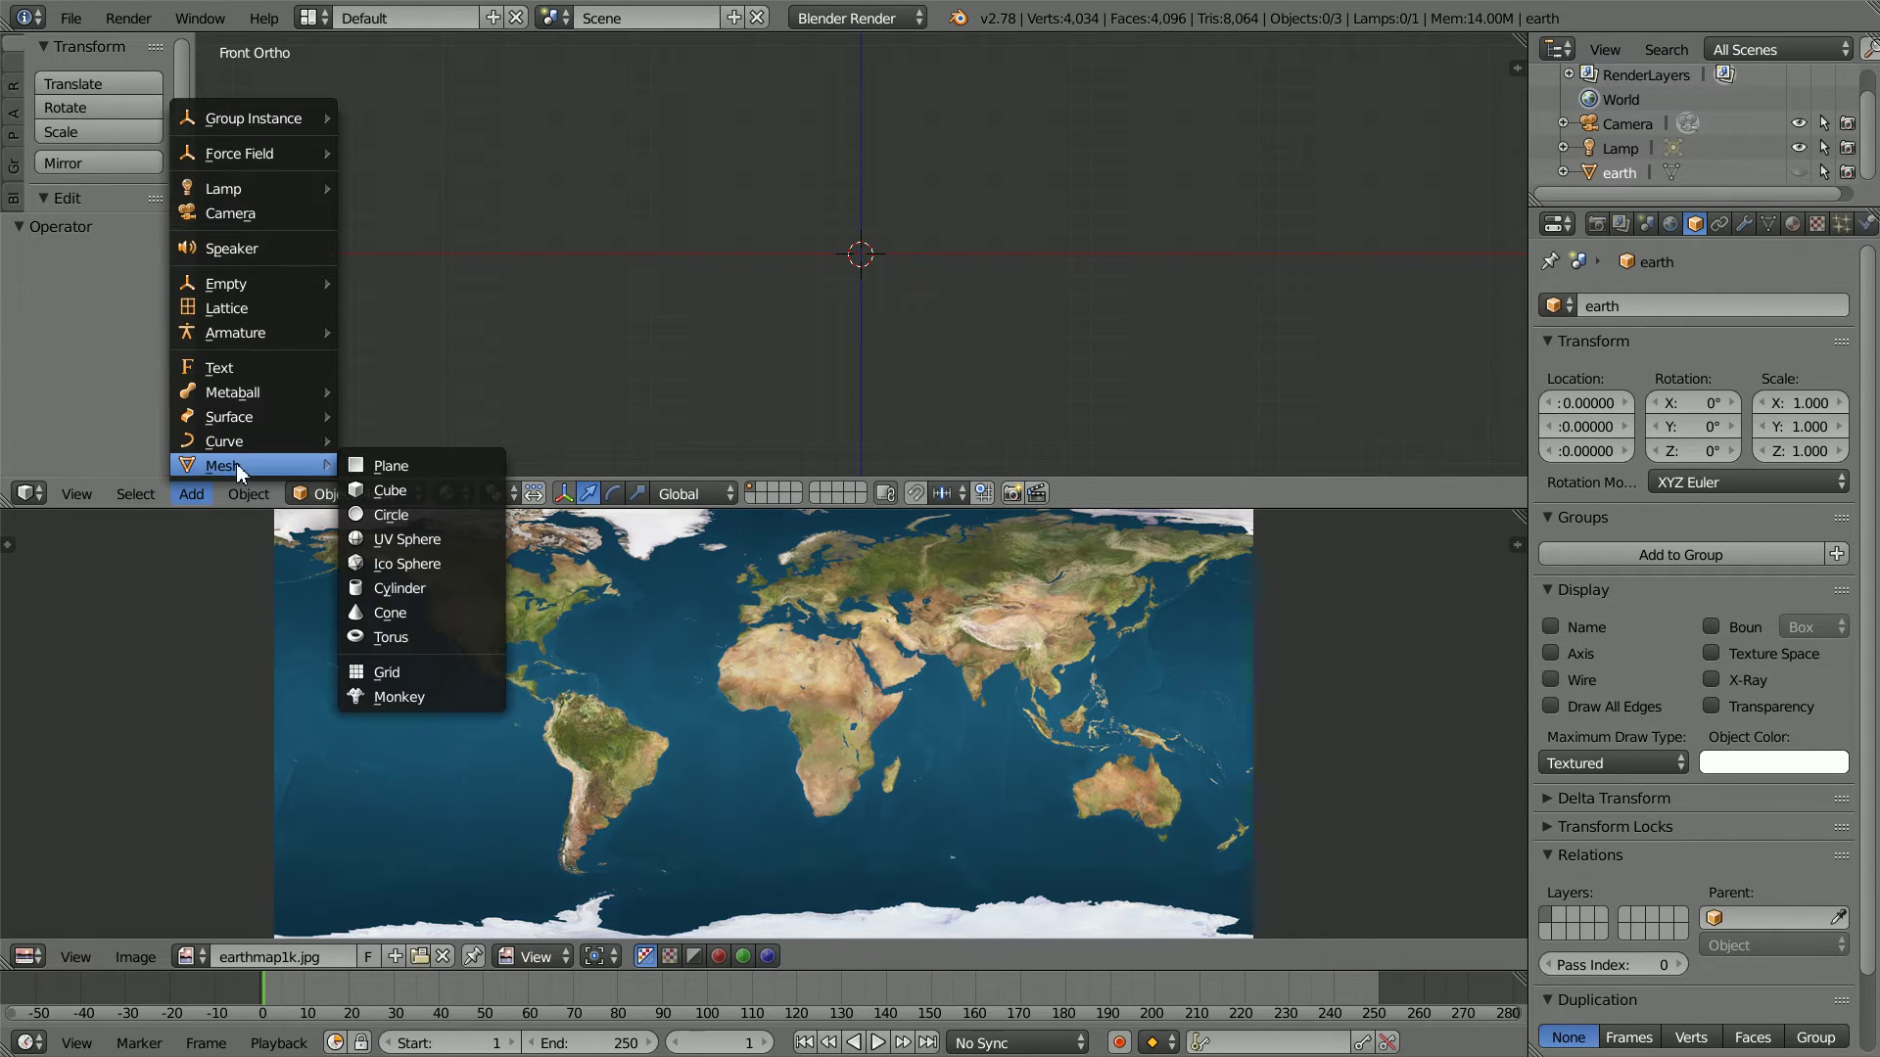
{"action": "left_click", "coordinate": [463, 541]}
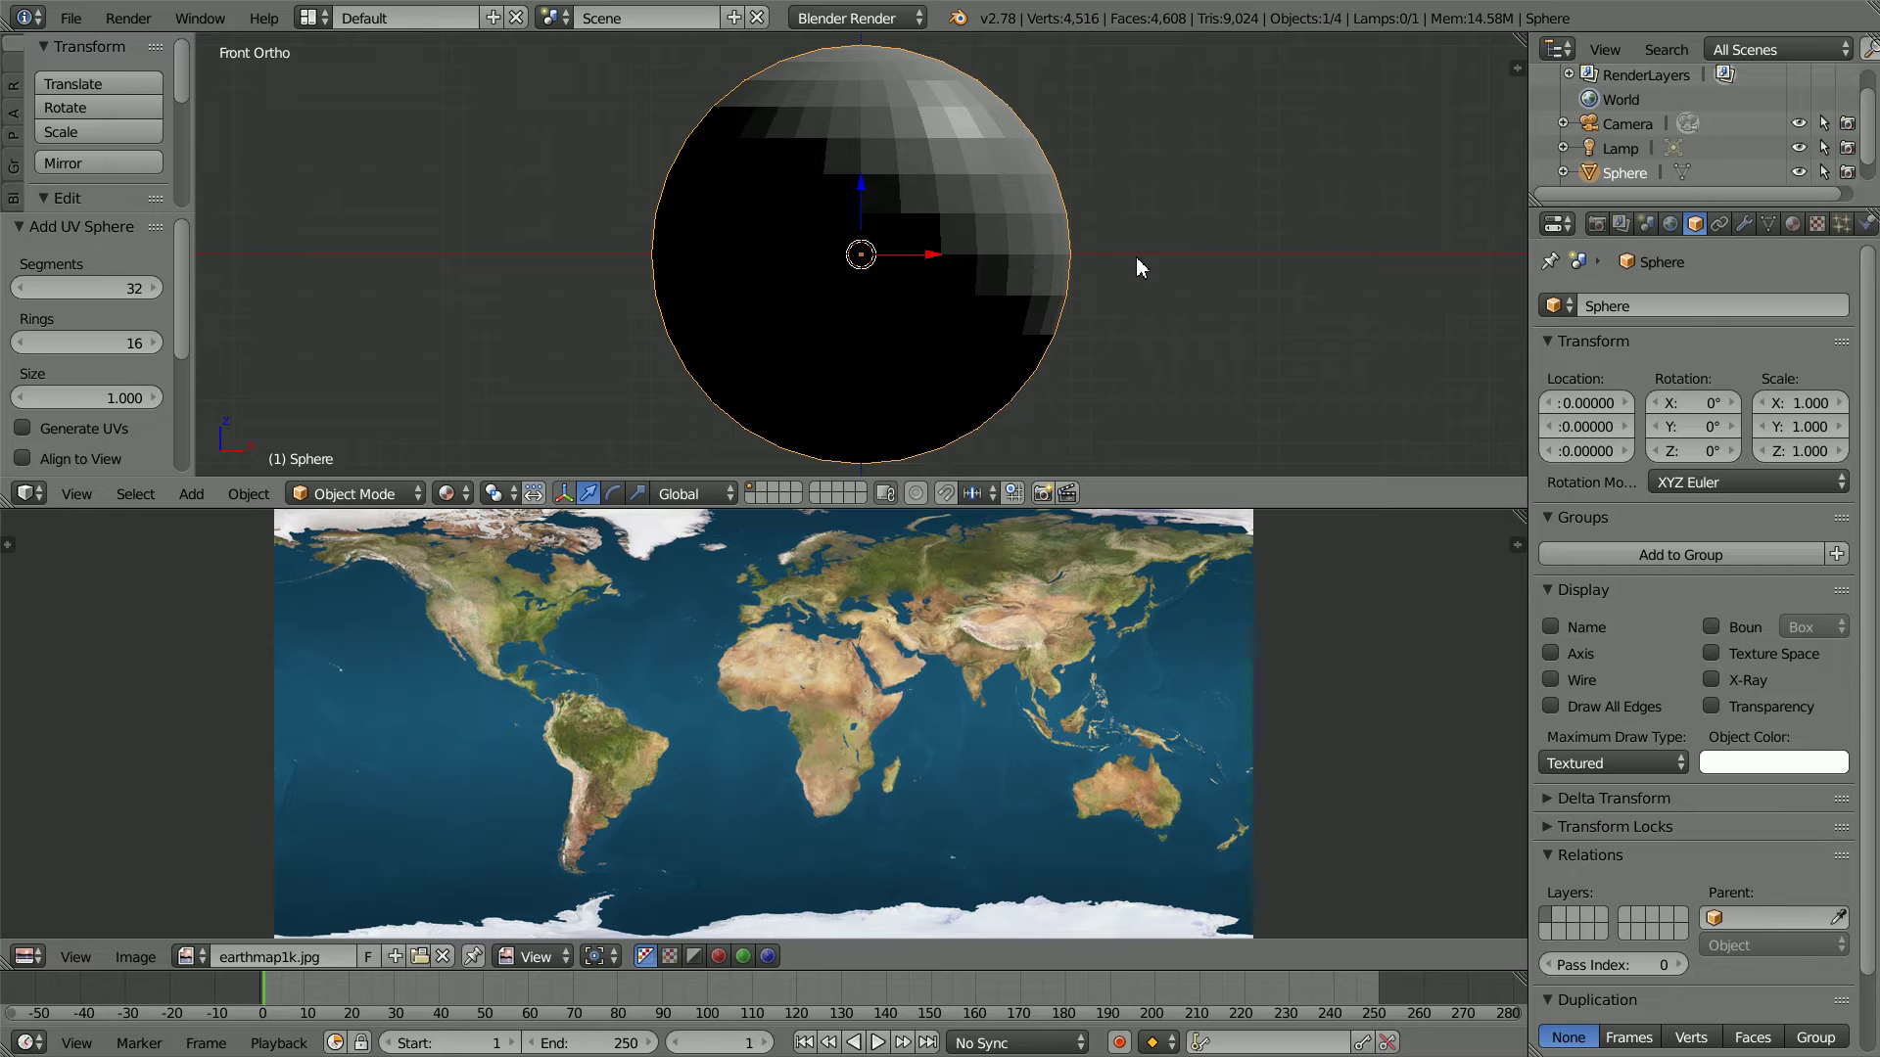
Step: Scale the new sphere to 0.27 and shade it smooth
{"action": "type", "text": "s"}
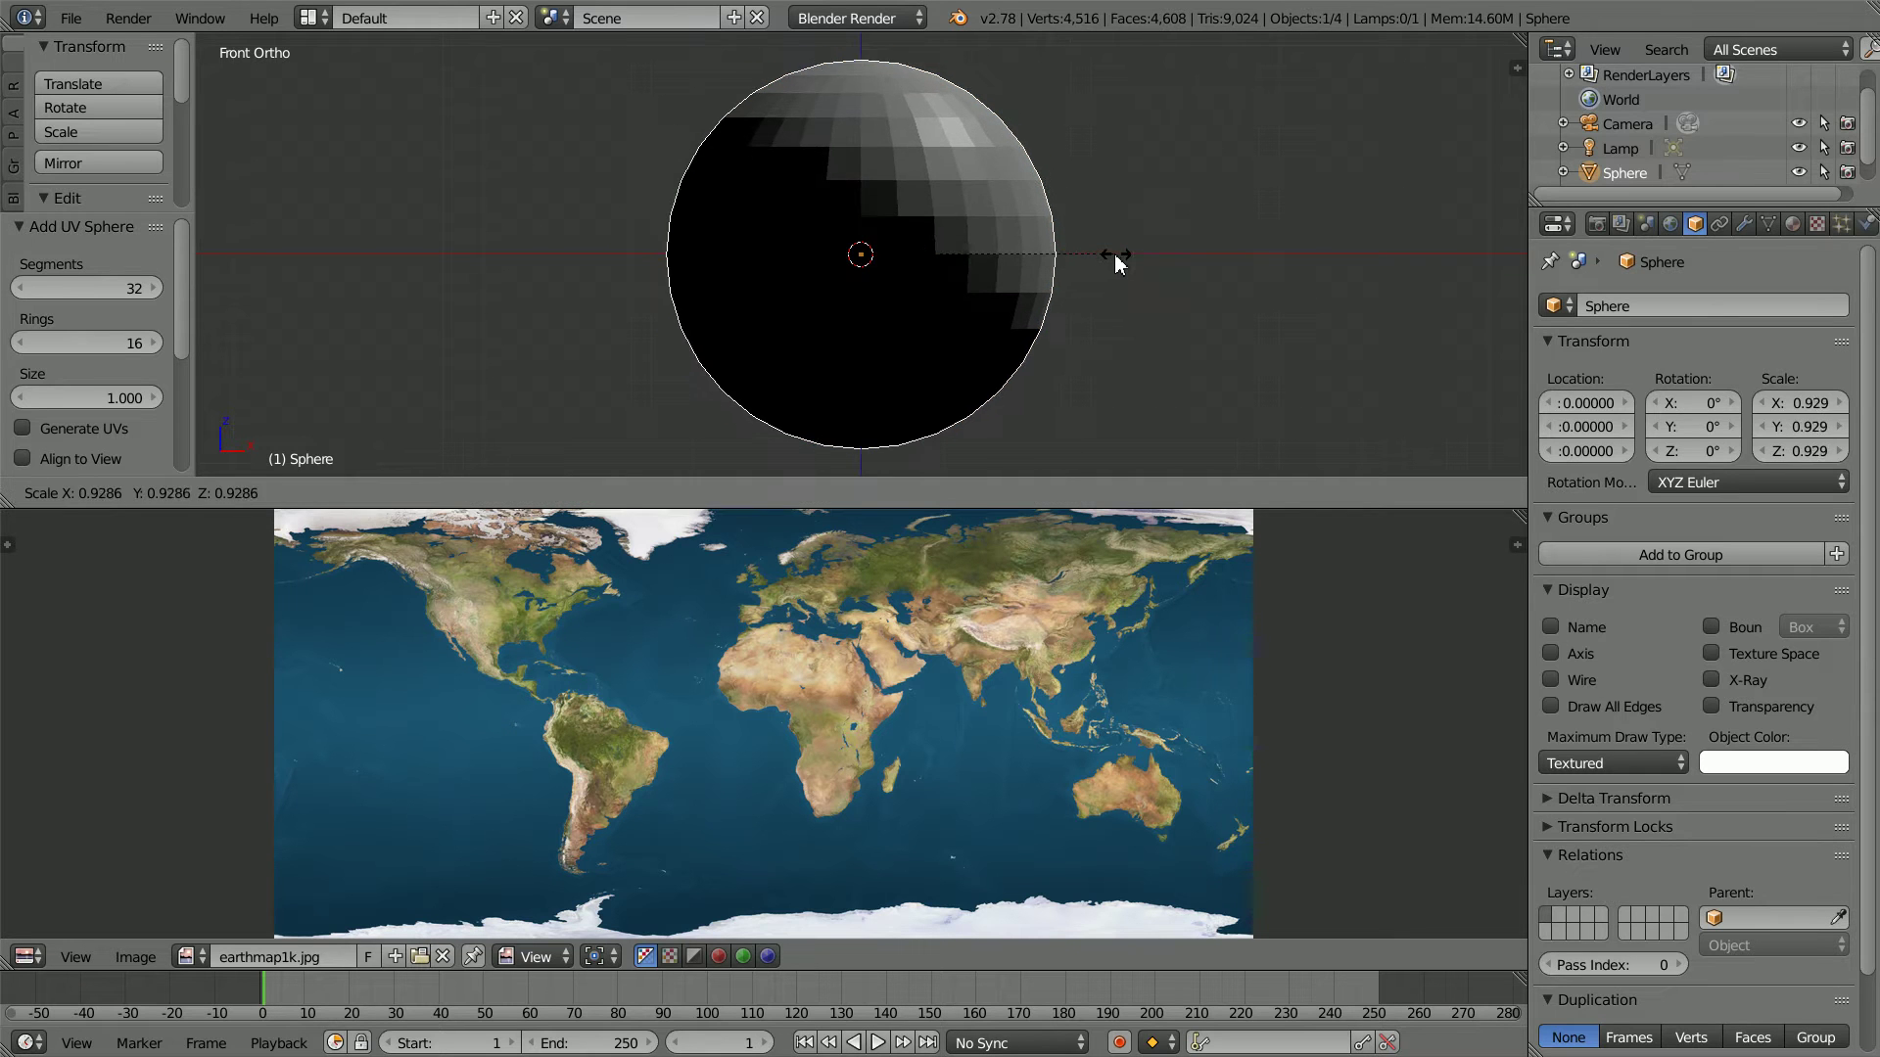
{"action": "type", "text": "."}
{"action": "type", "text": "27"}
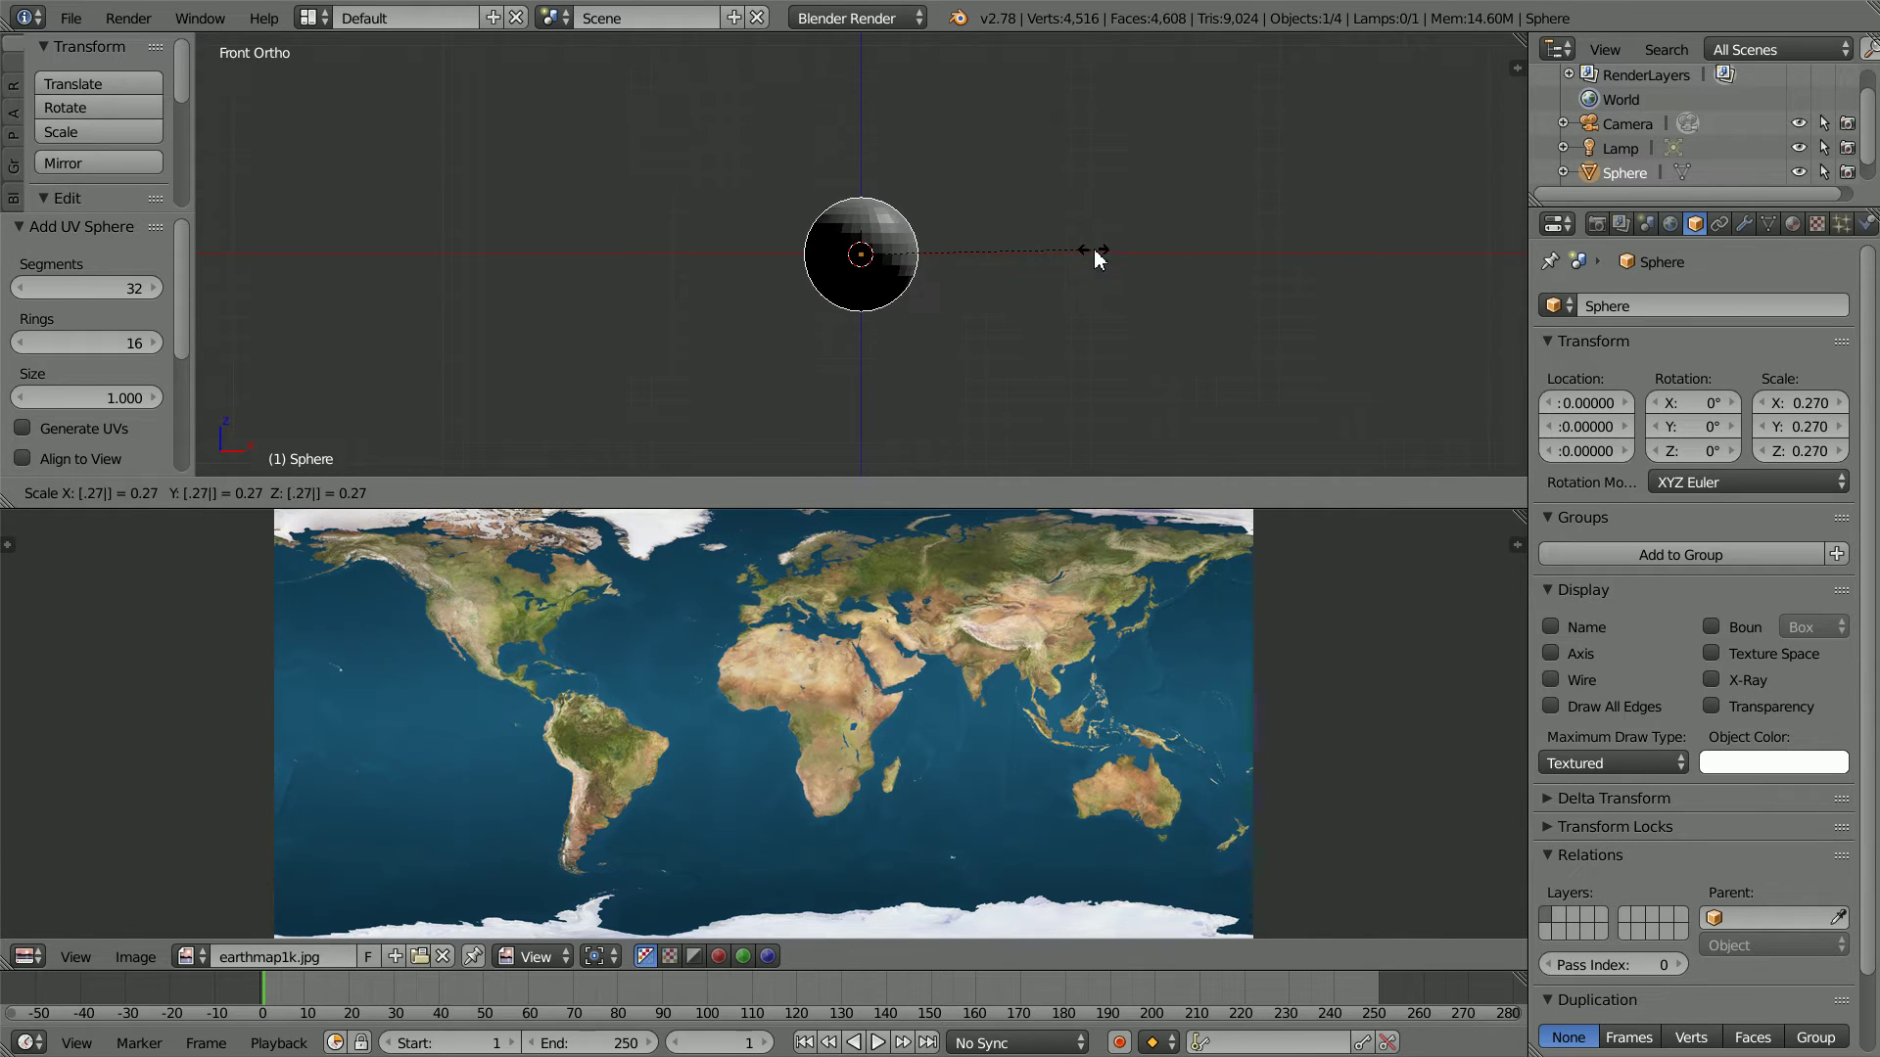
{"action": "key", "text": "Return"}
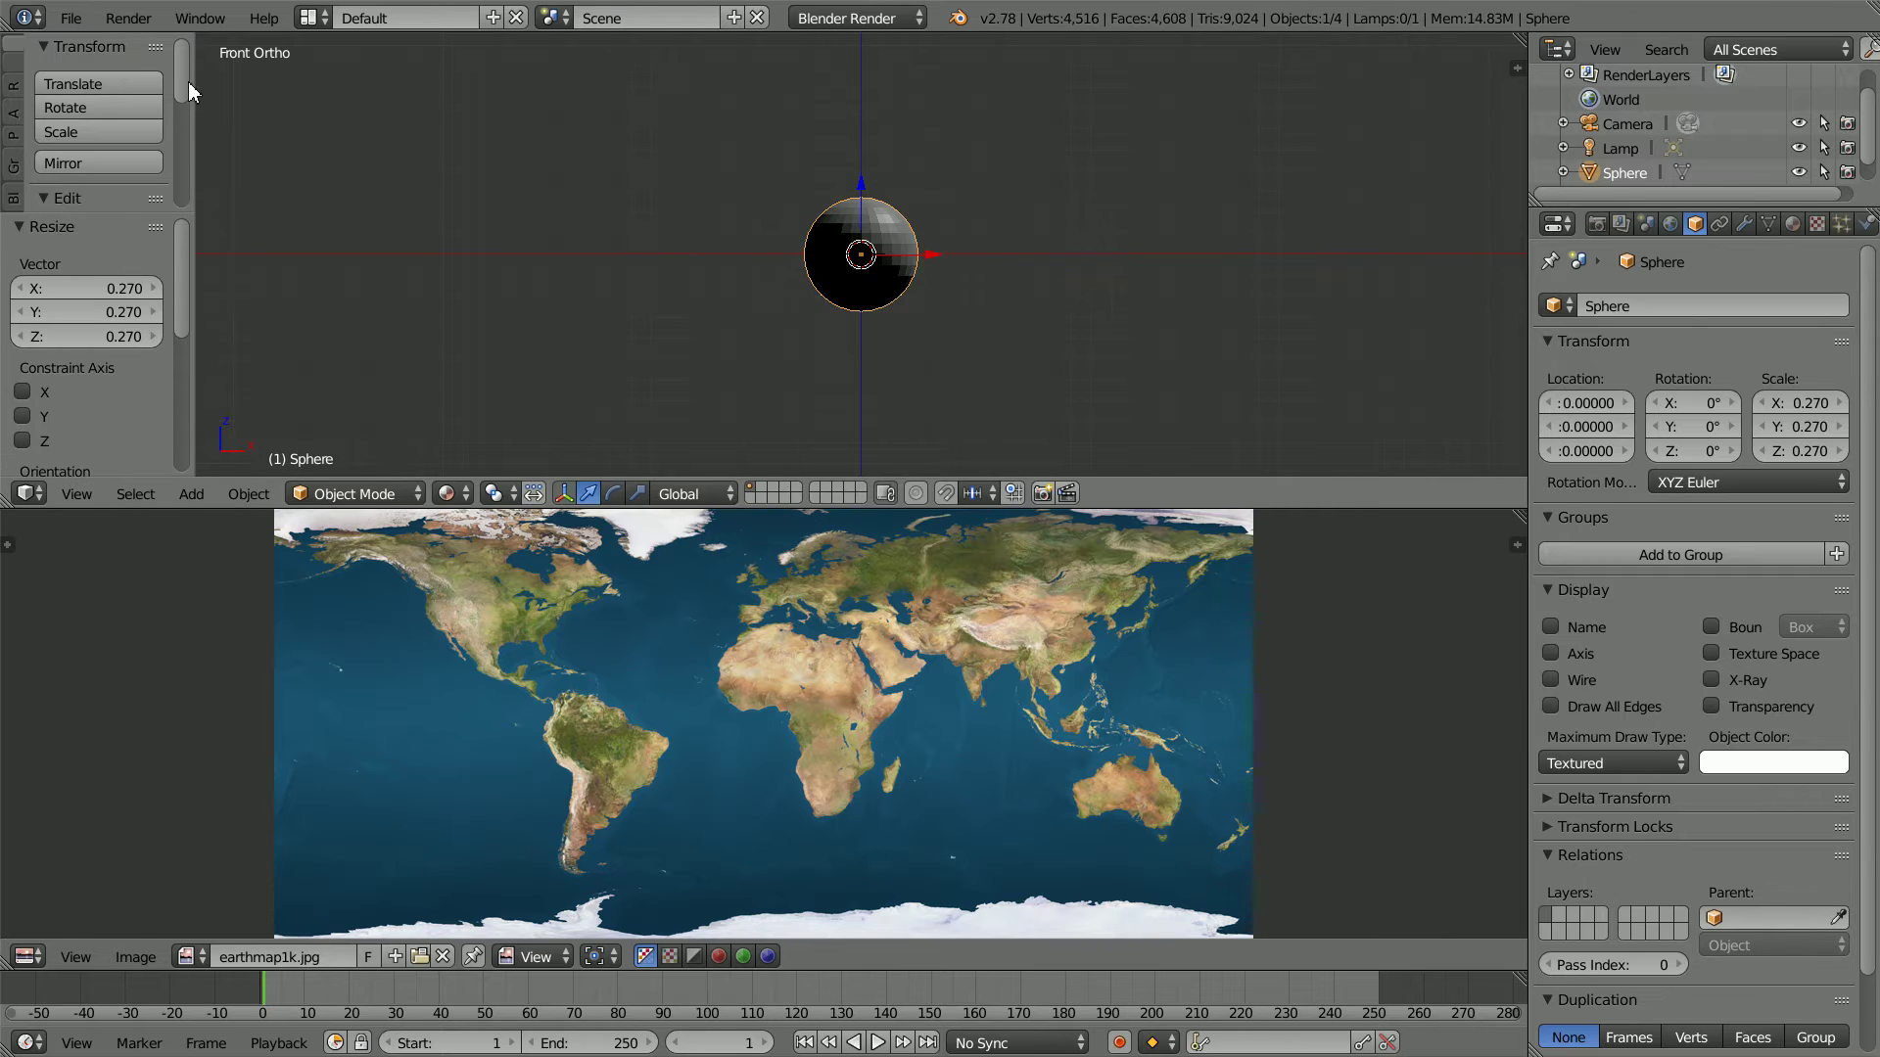
{"action": "scroll", "coordinate": [39, 120], "scroll_direction": "down", "scroll_amount": 5}
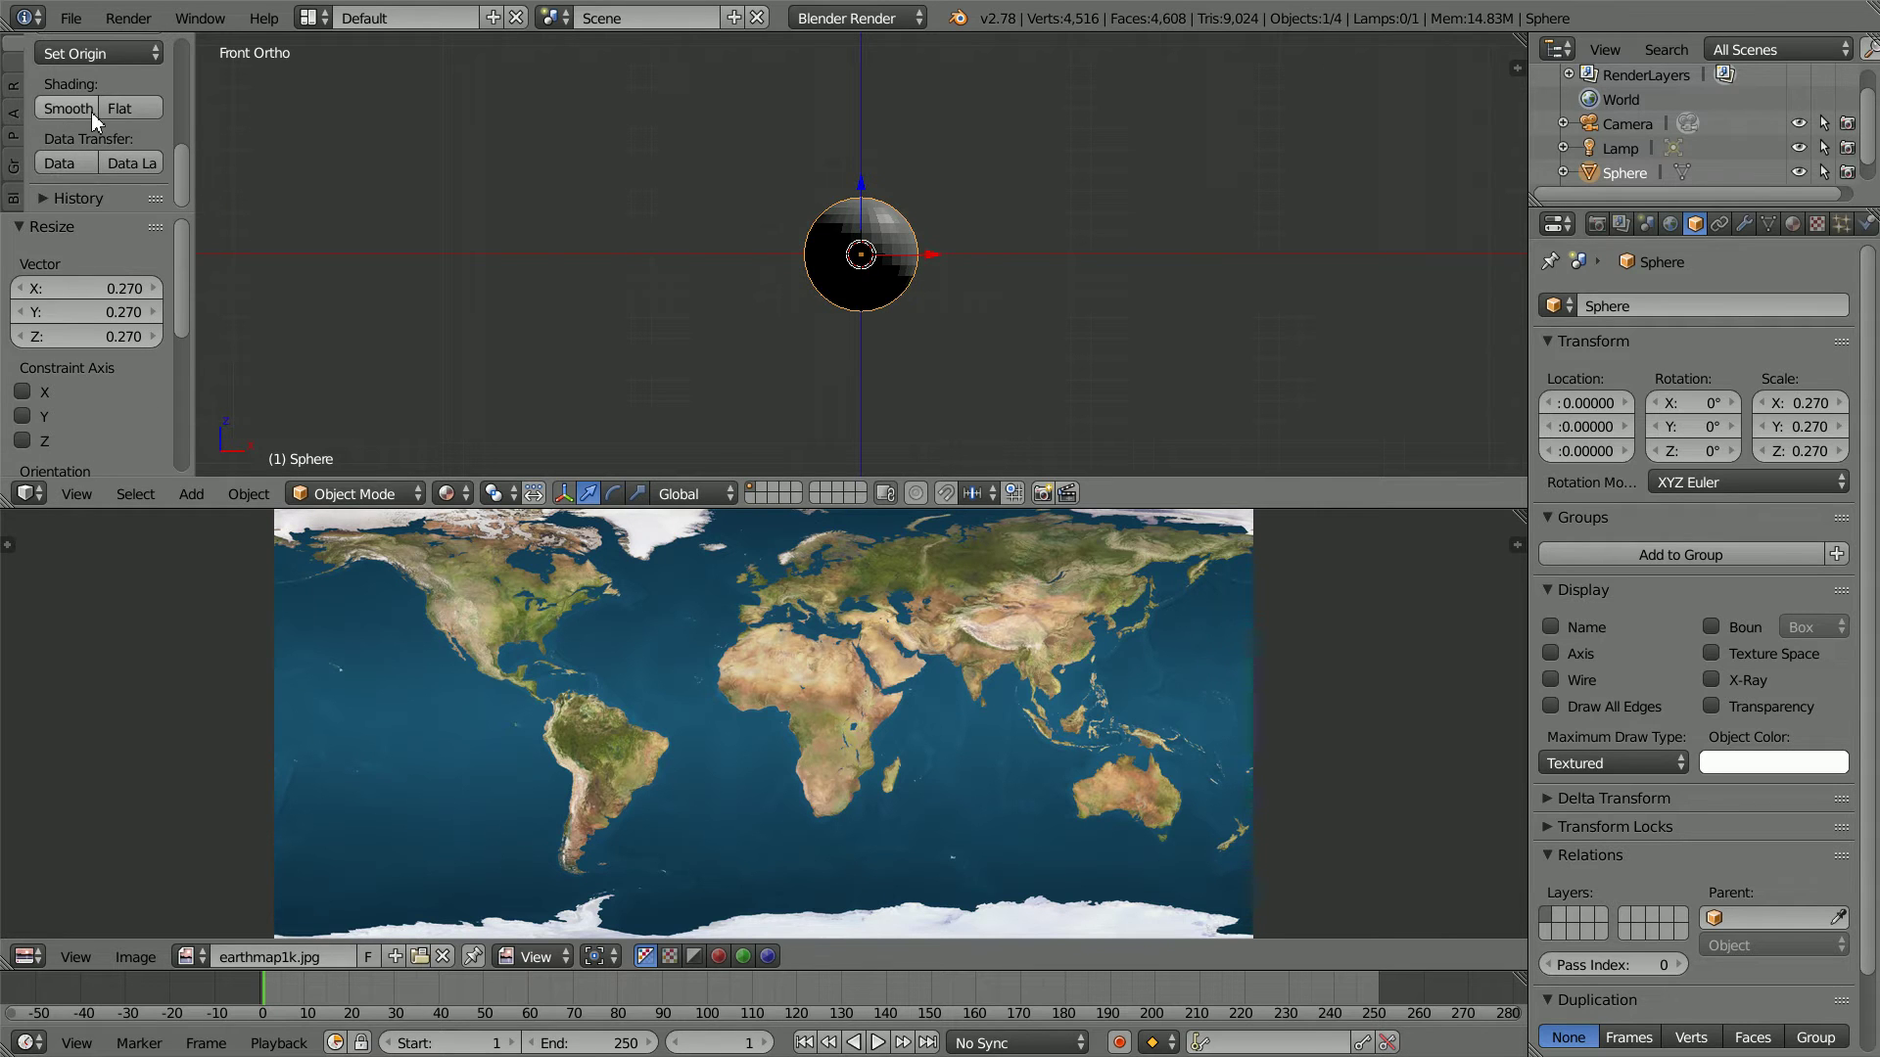
{"action": "left_click", "coordinate": [91, 110]}
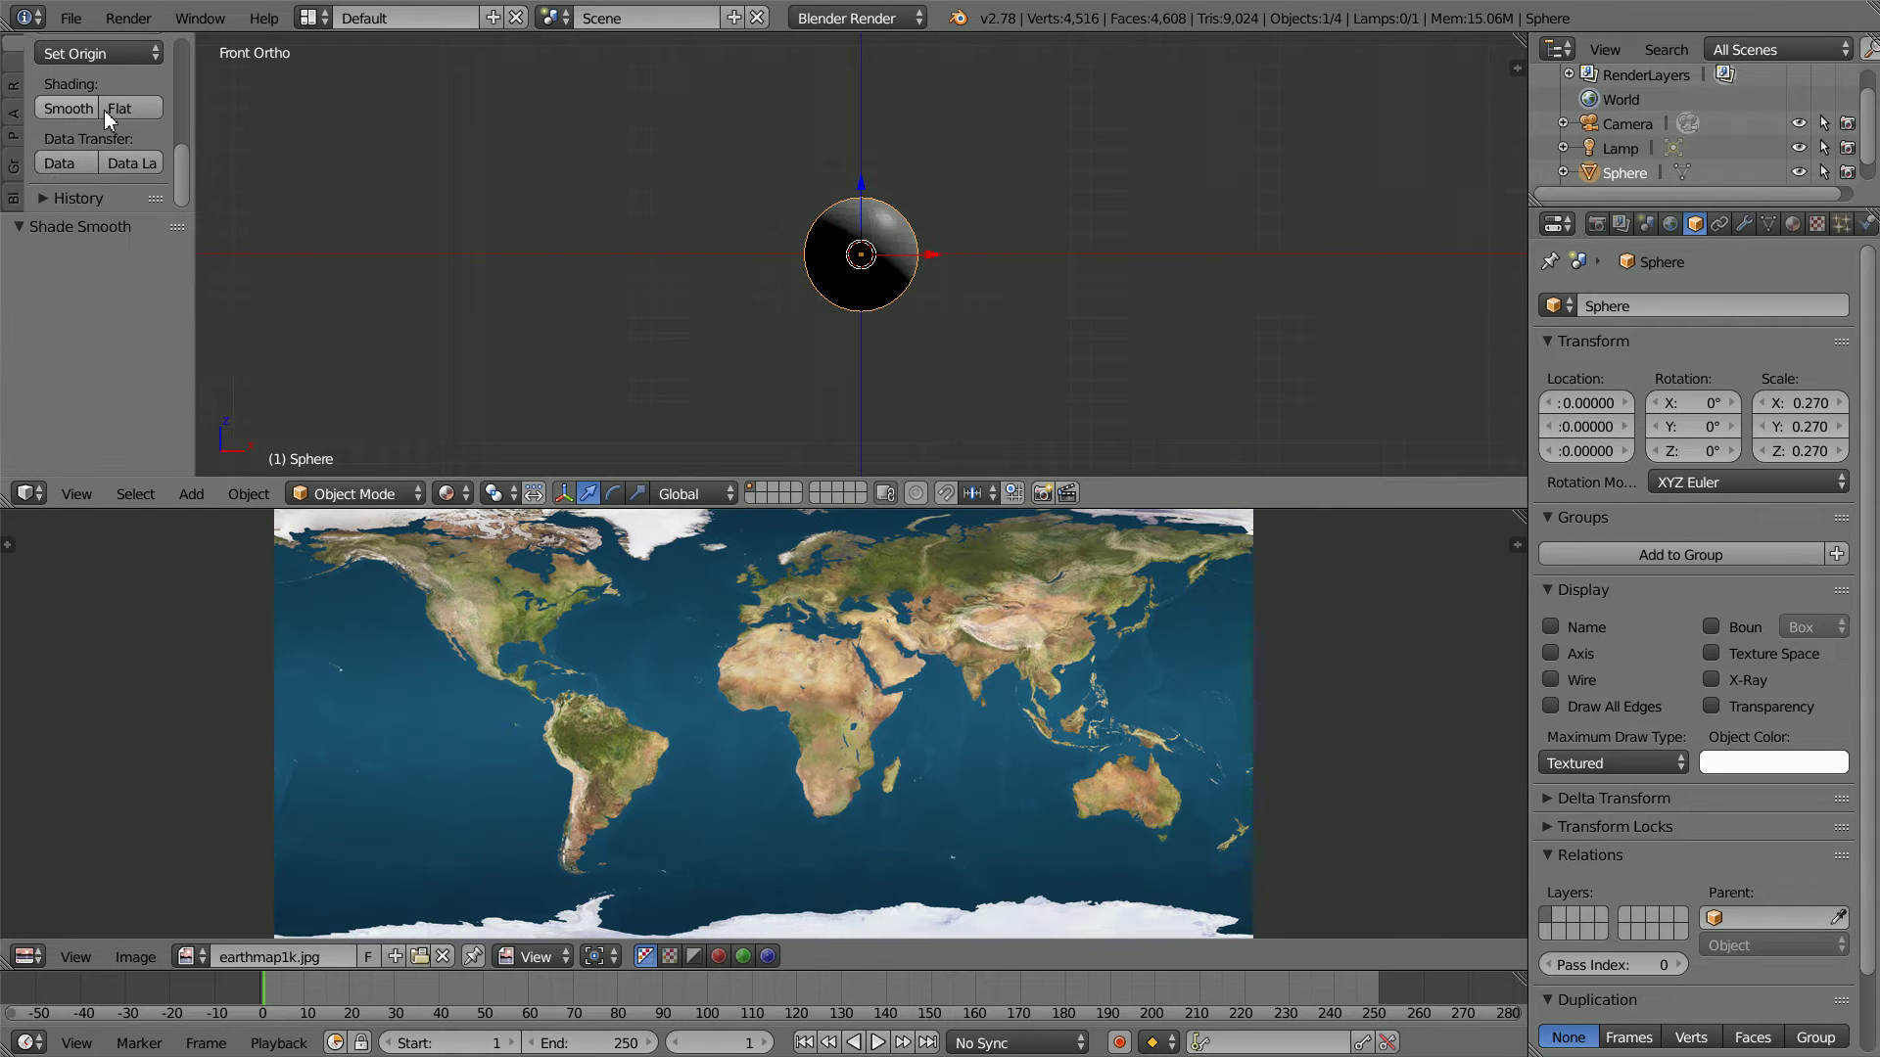
Step: Rename the sphere to 'moon' and set its X location to 2
{"action": "left_click", "coordinate": [1590, 307]}
{"action": "type", "text": "moo"}
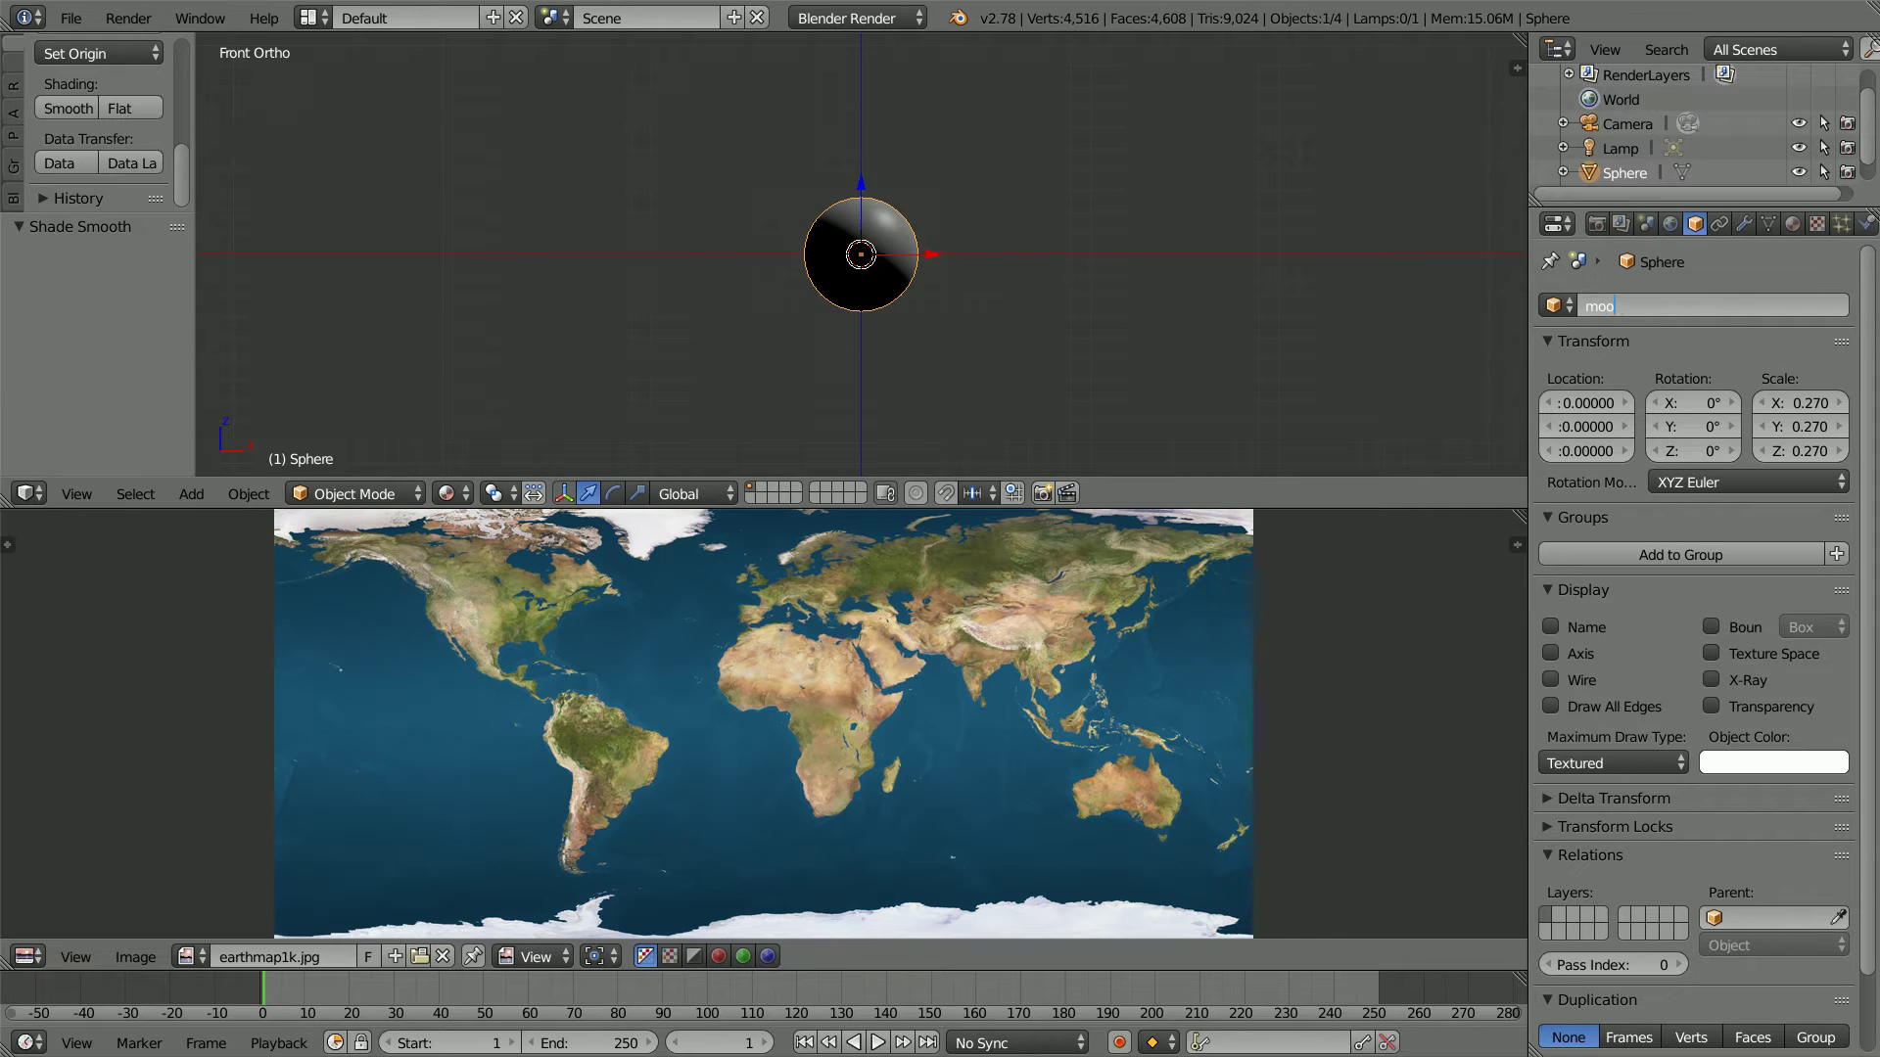
{"action": "type", "text": "n"}
{"action": "key", "text": "Return"}
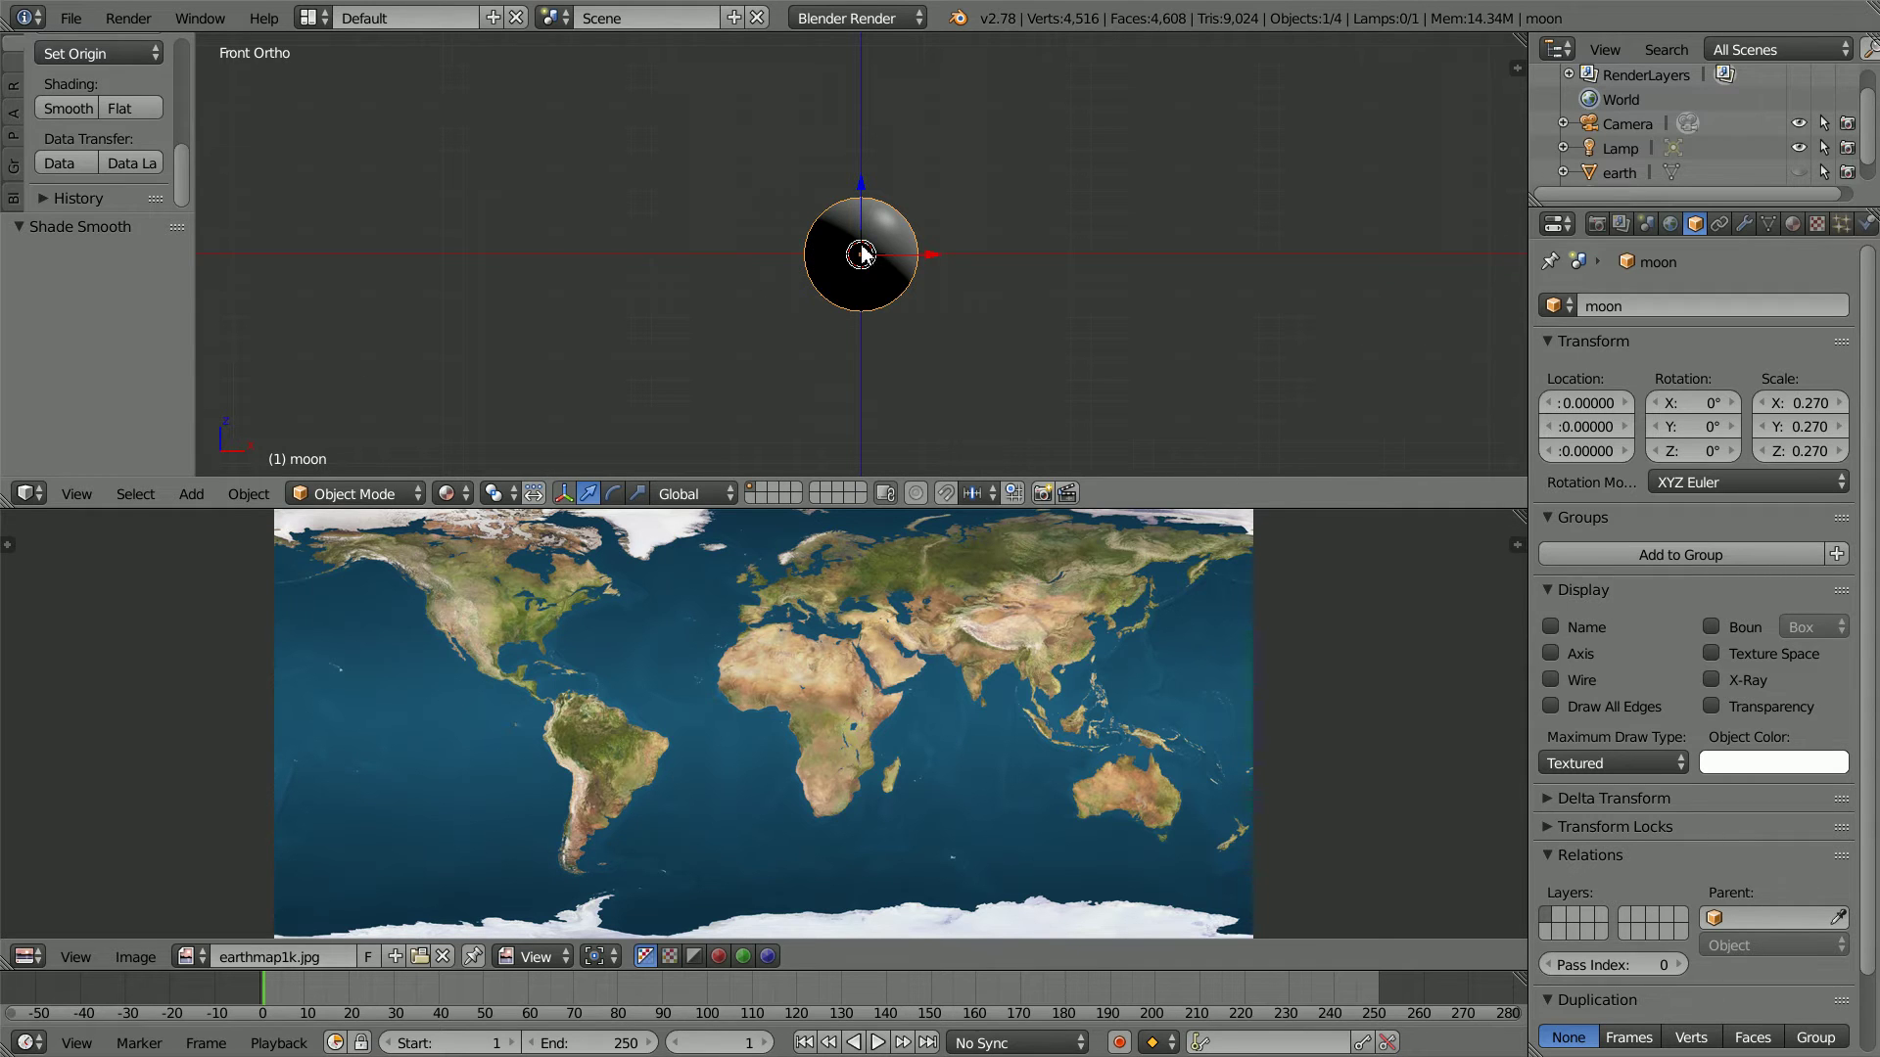
{"action": "left_click", "coordinate": [1602, 404]}
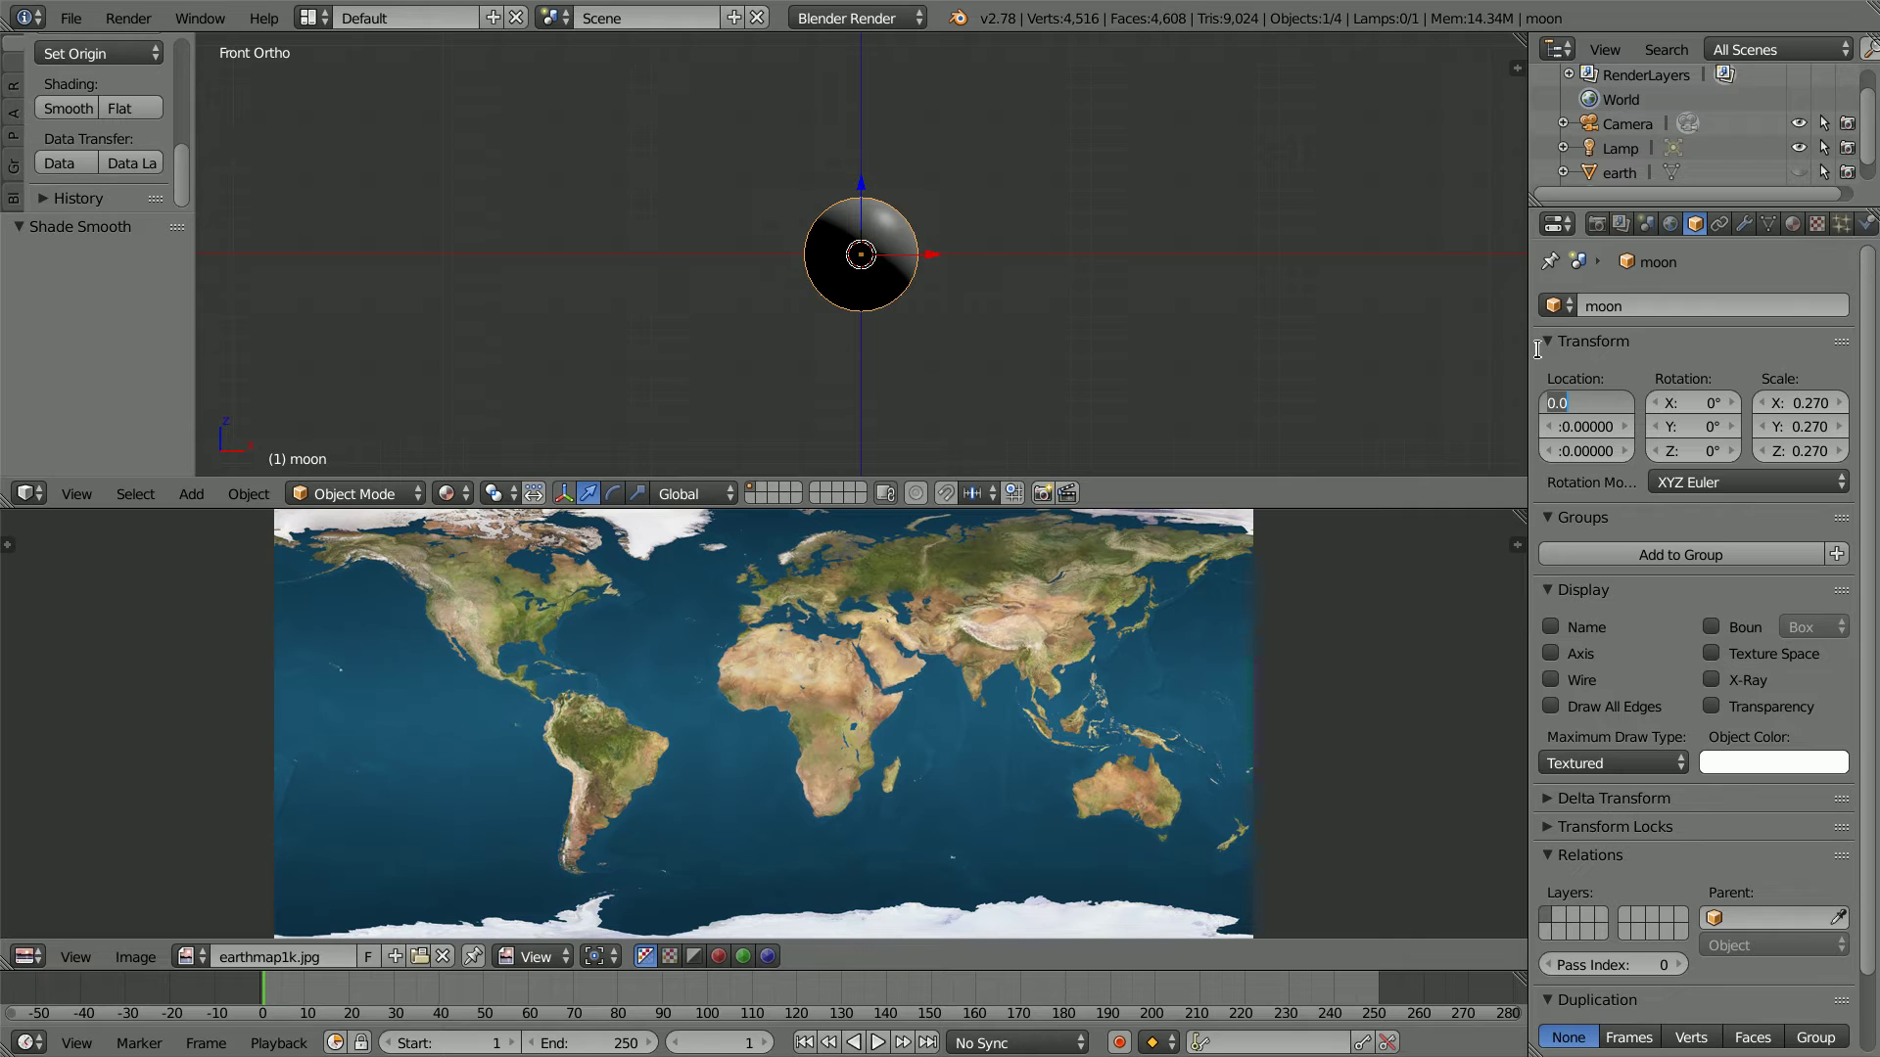
{"action": "type", "text": "2"}
{"action": "key", "text": "Return"}
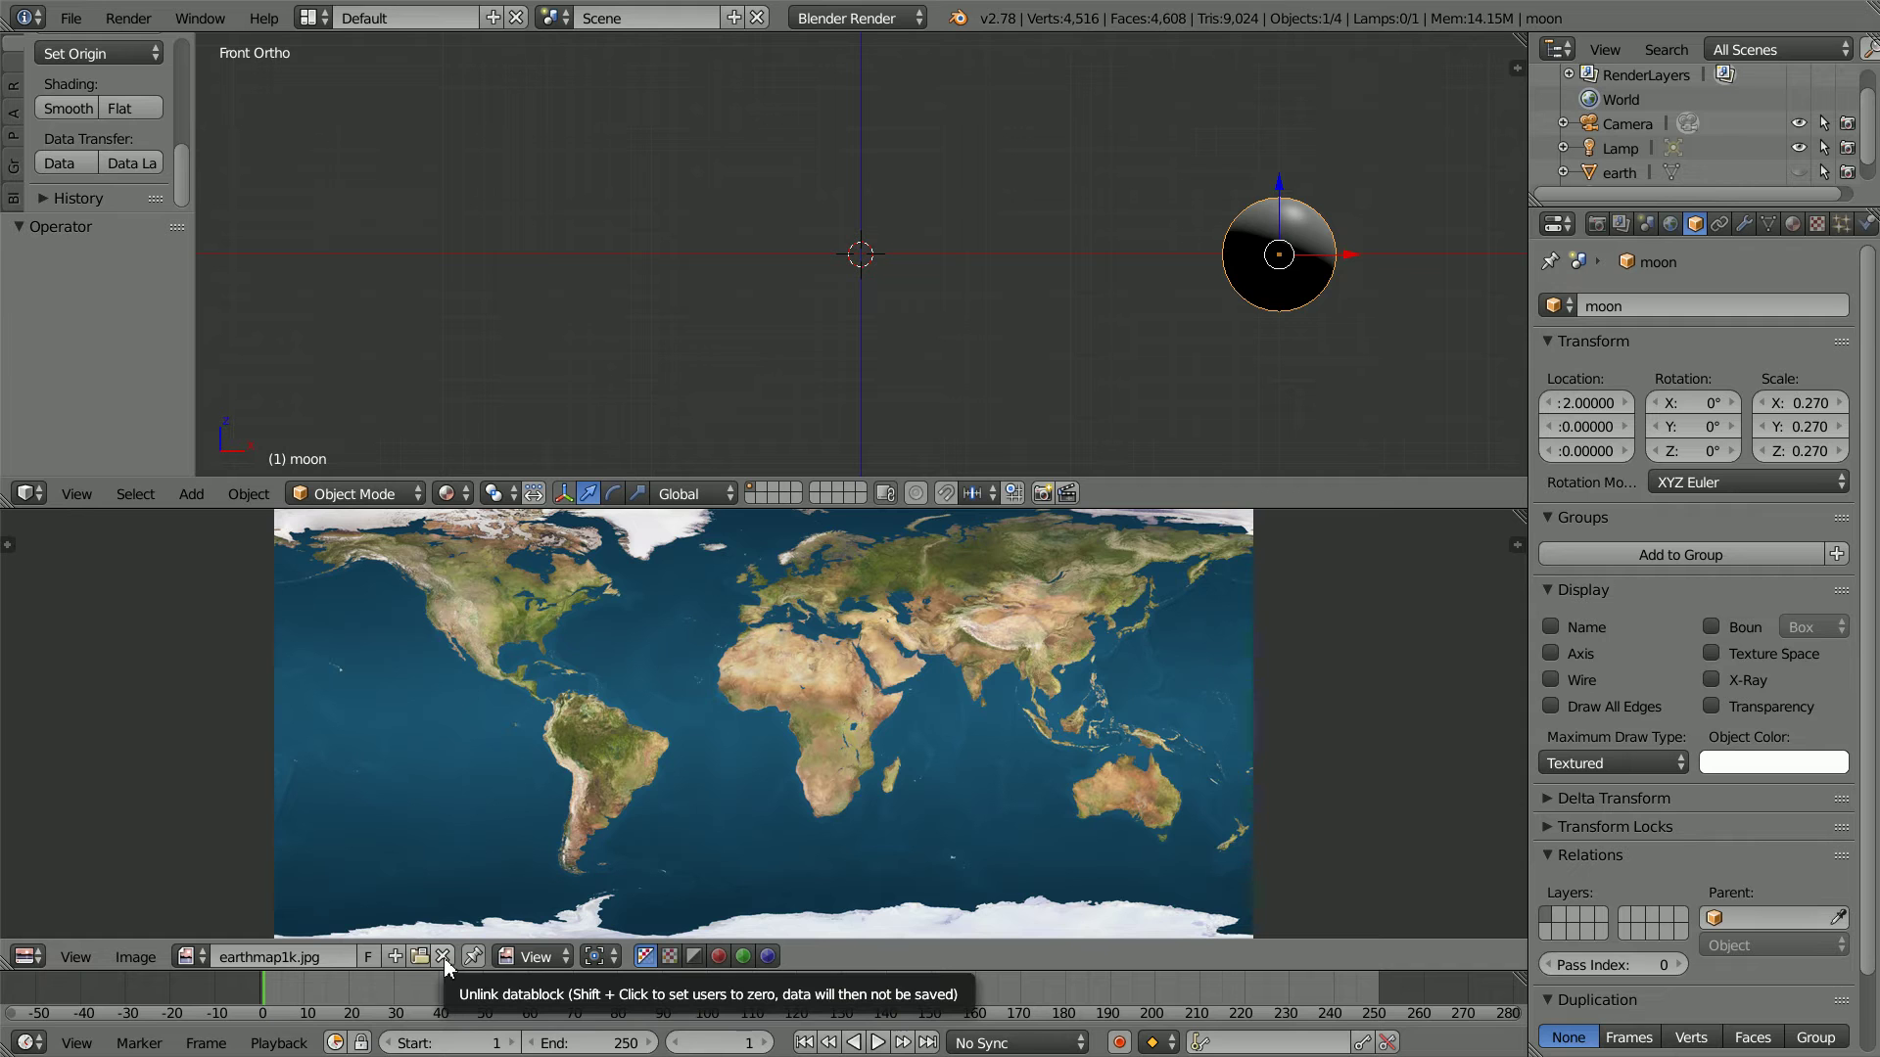
Step: Clear earthmap1k.jpg from the image view and sphere-project the moon's UVs in Edit Mode
{"action": "left_click", "coordinate": [443, 957]}
{"action": "left_click", "coordinate": [349, 495]}
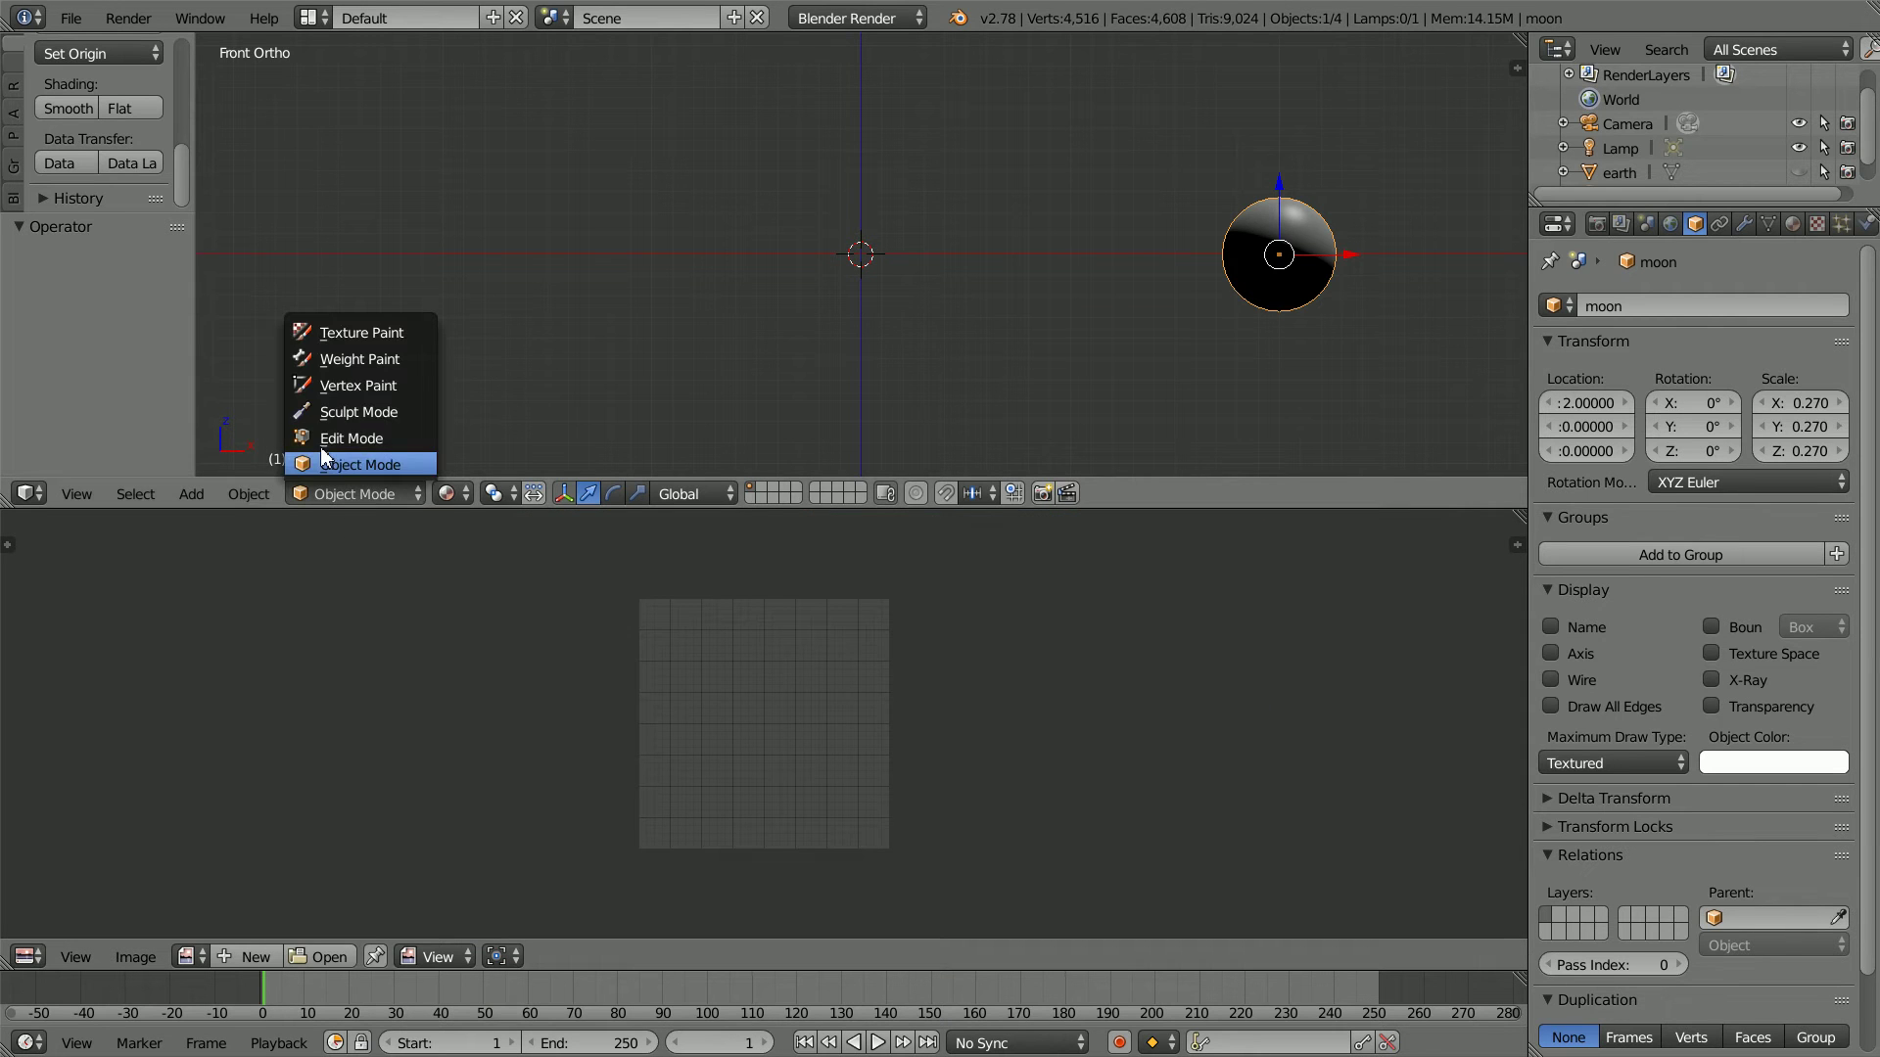
{"action": "left_click", "coordinate": [364, 438]}
{"action": "left_click", "coordinate": [244, 494]}
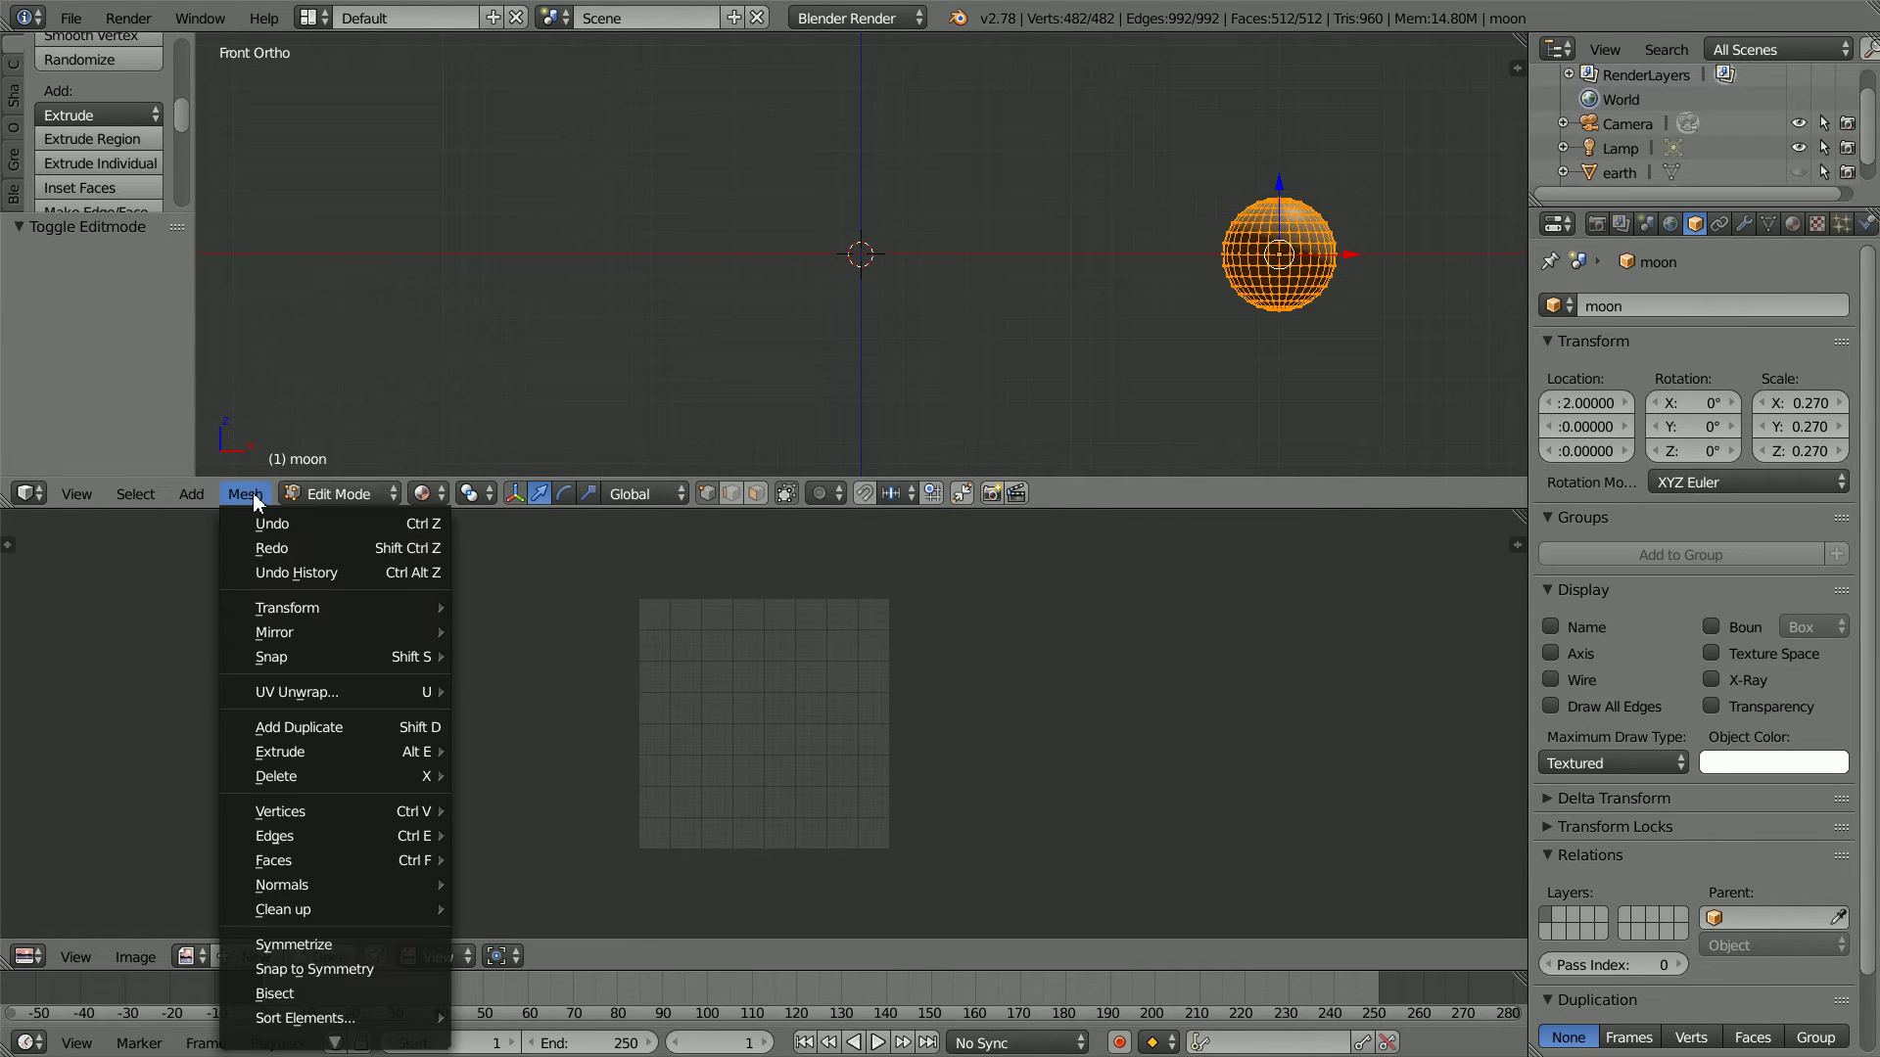
{"action": "mouse_move", "coordinate": [313, 701]}
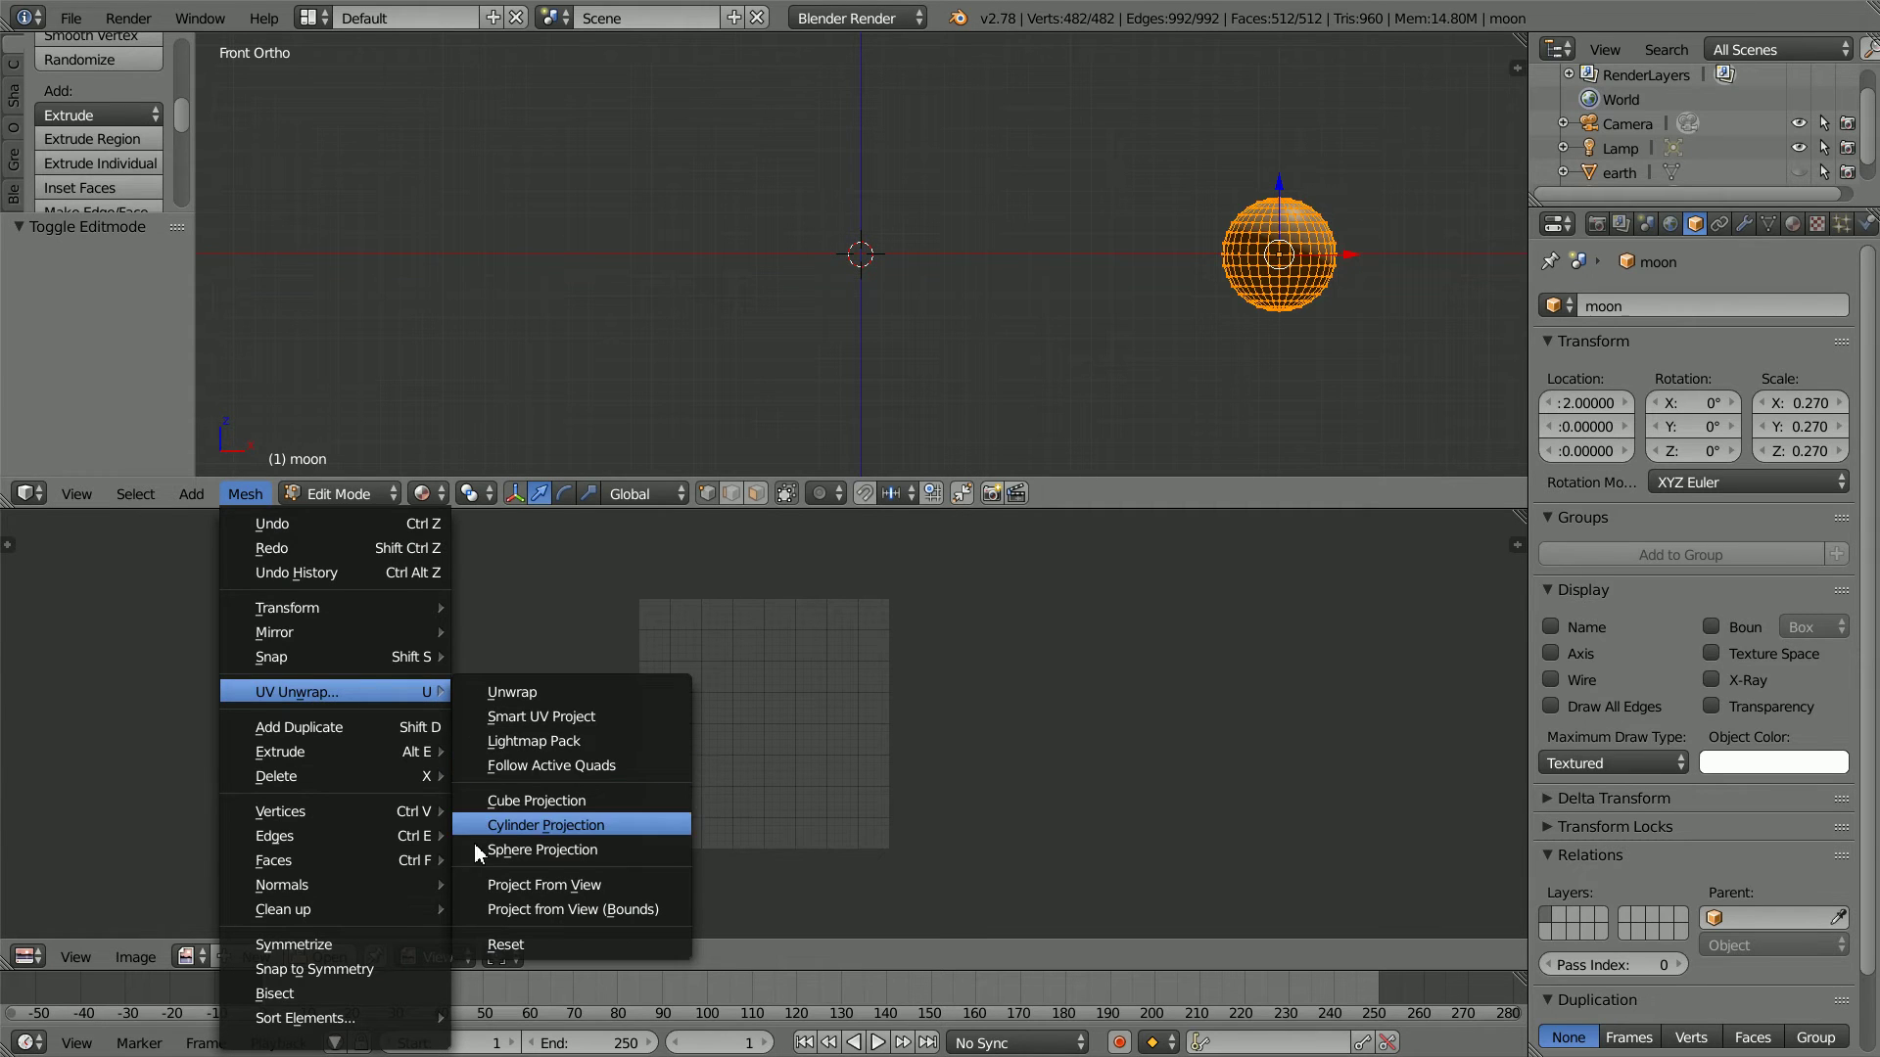
{"action": "left_click", "coordinate": [607, 850]}
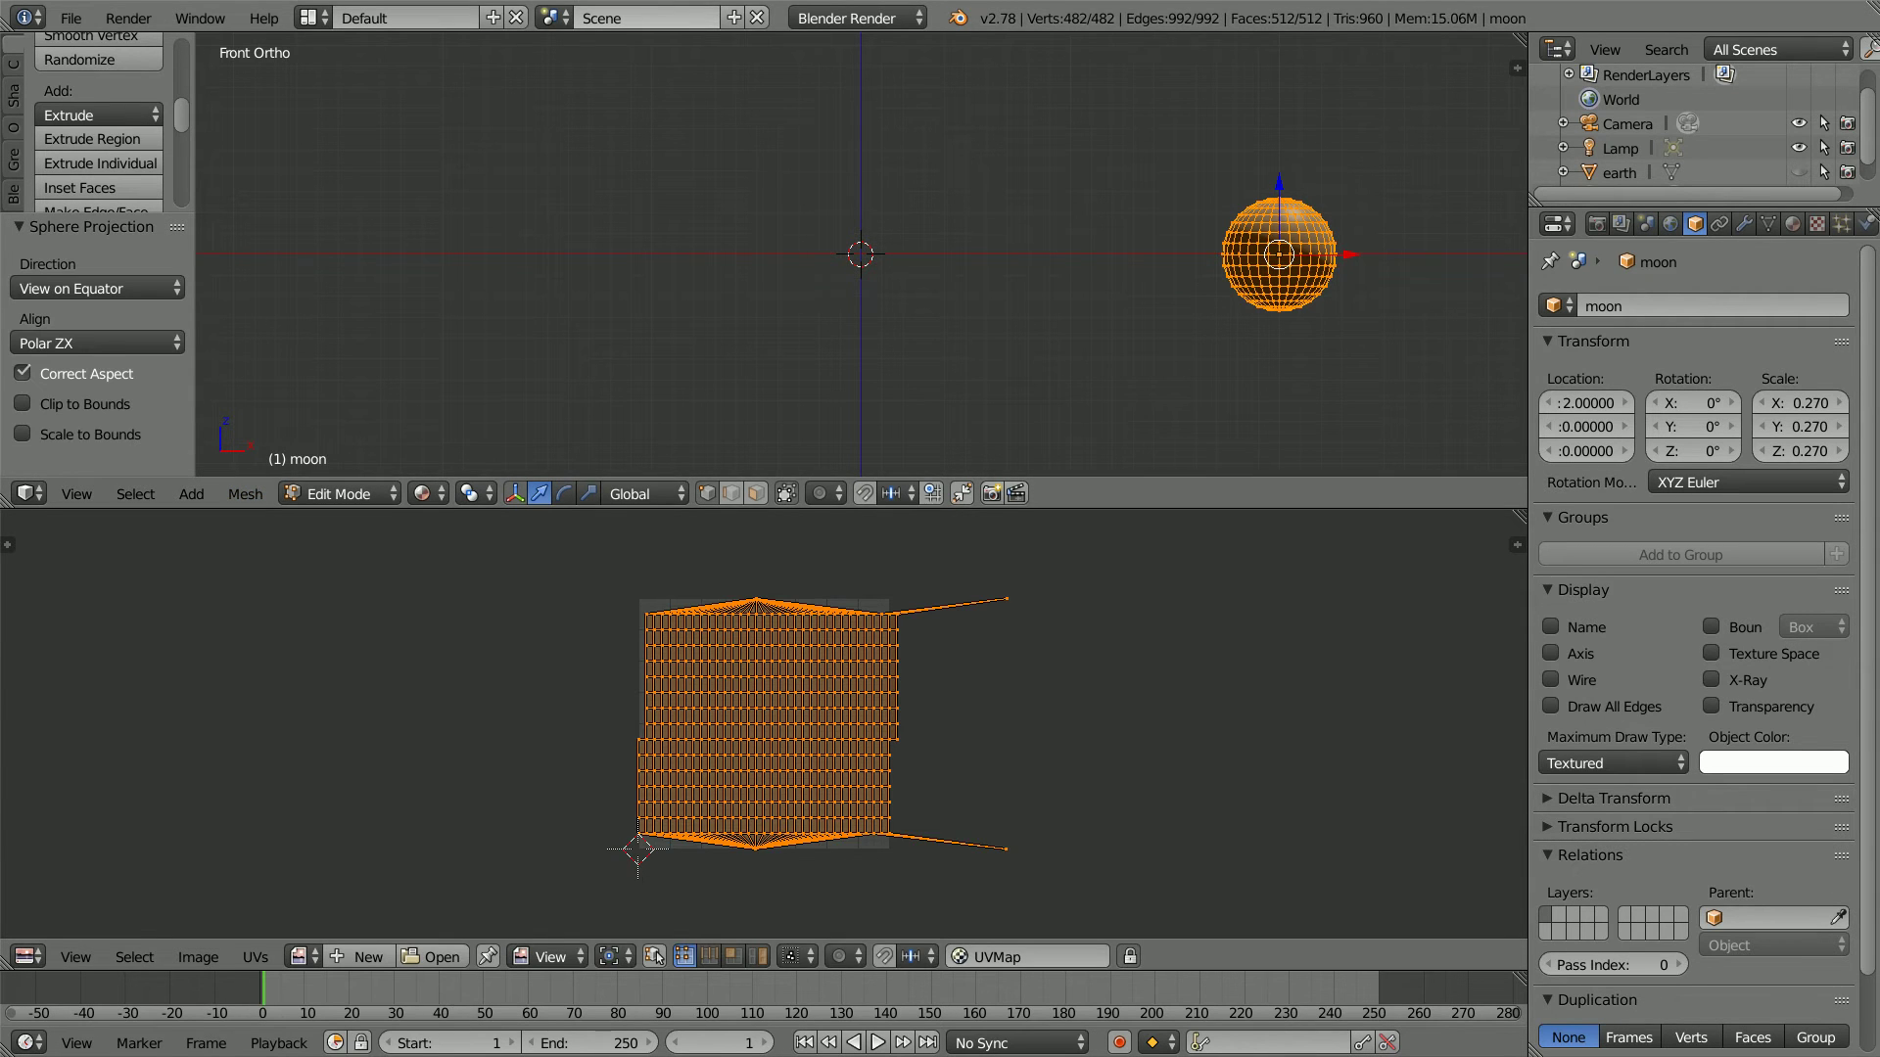
Step: Load moonmap1k.jpg into the image editor behind the moon's UV layout
{"action": "left_click", "coordinate": [458, 960]}
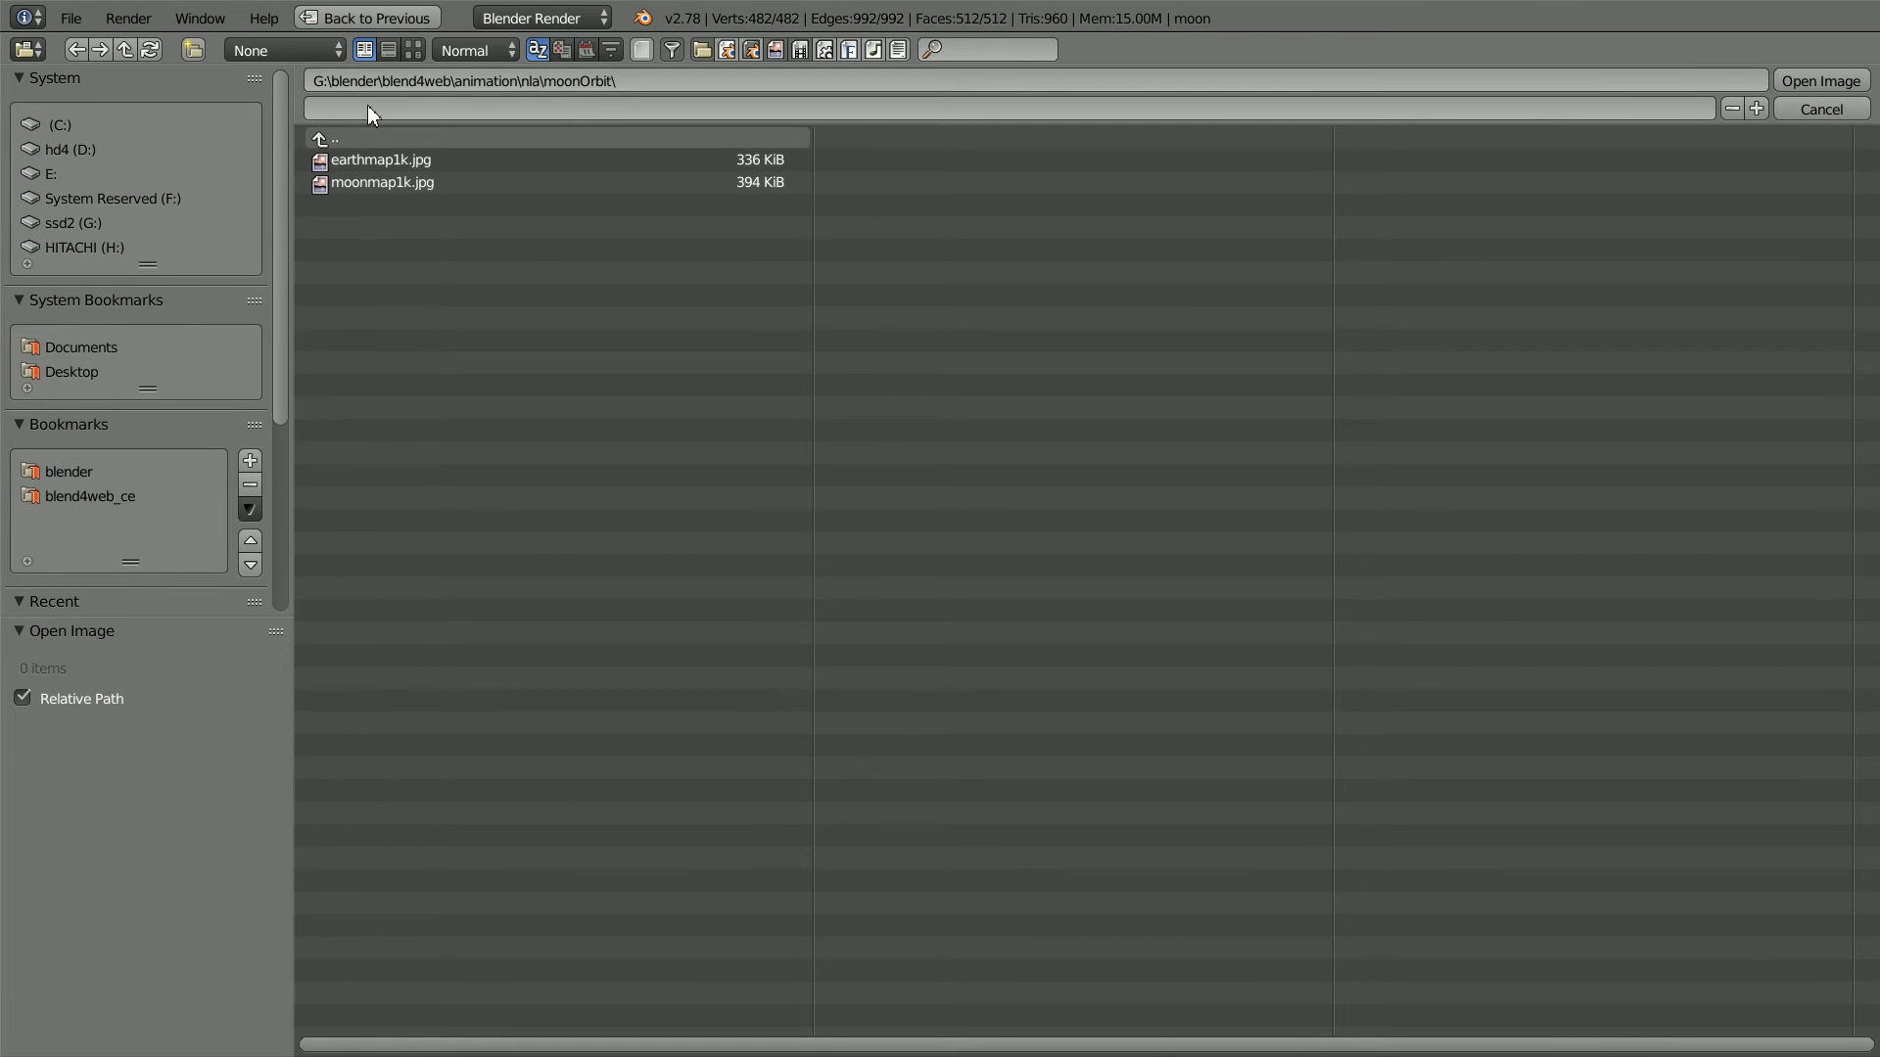
{"action": "left_click", "coordinate": [382, 180]}
{"action": "left_click", "coordinate": [1809, 79]}
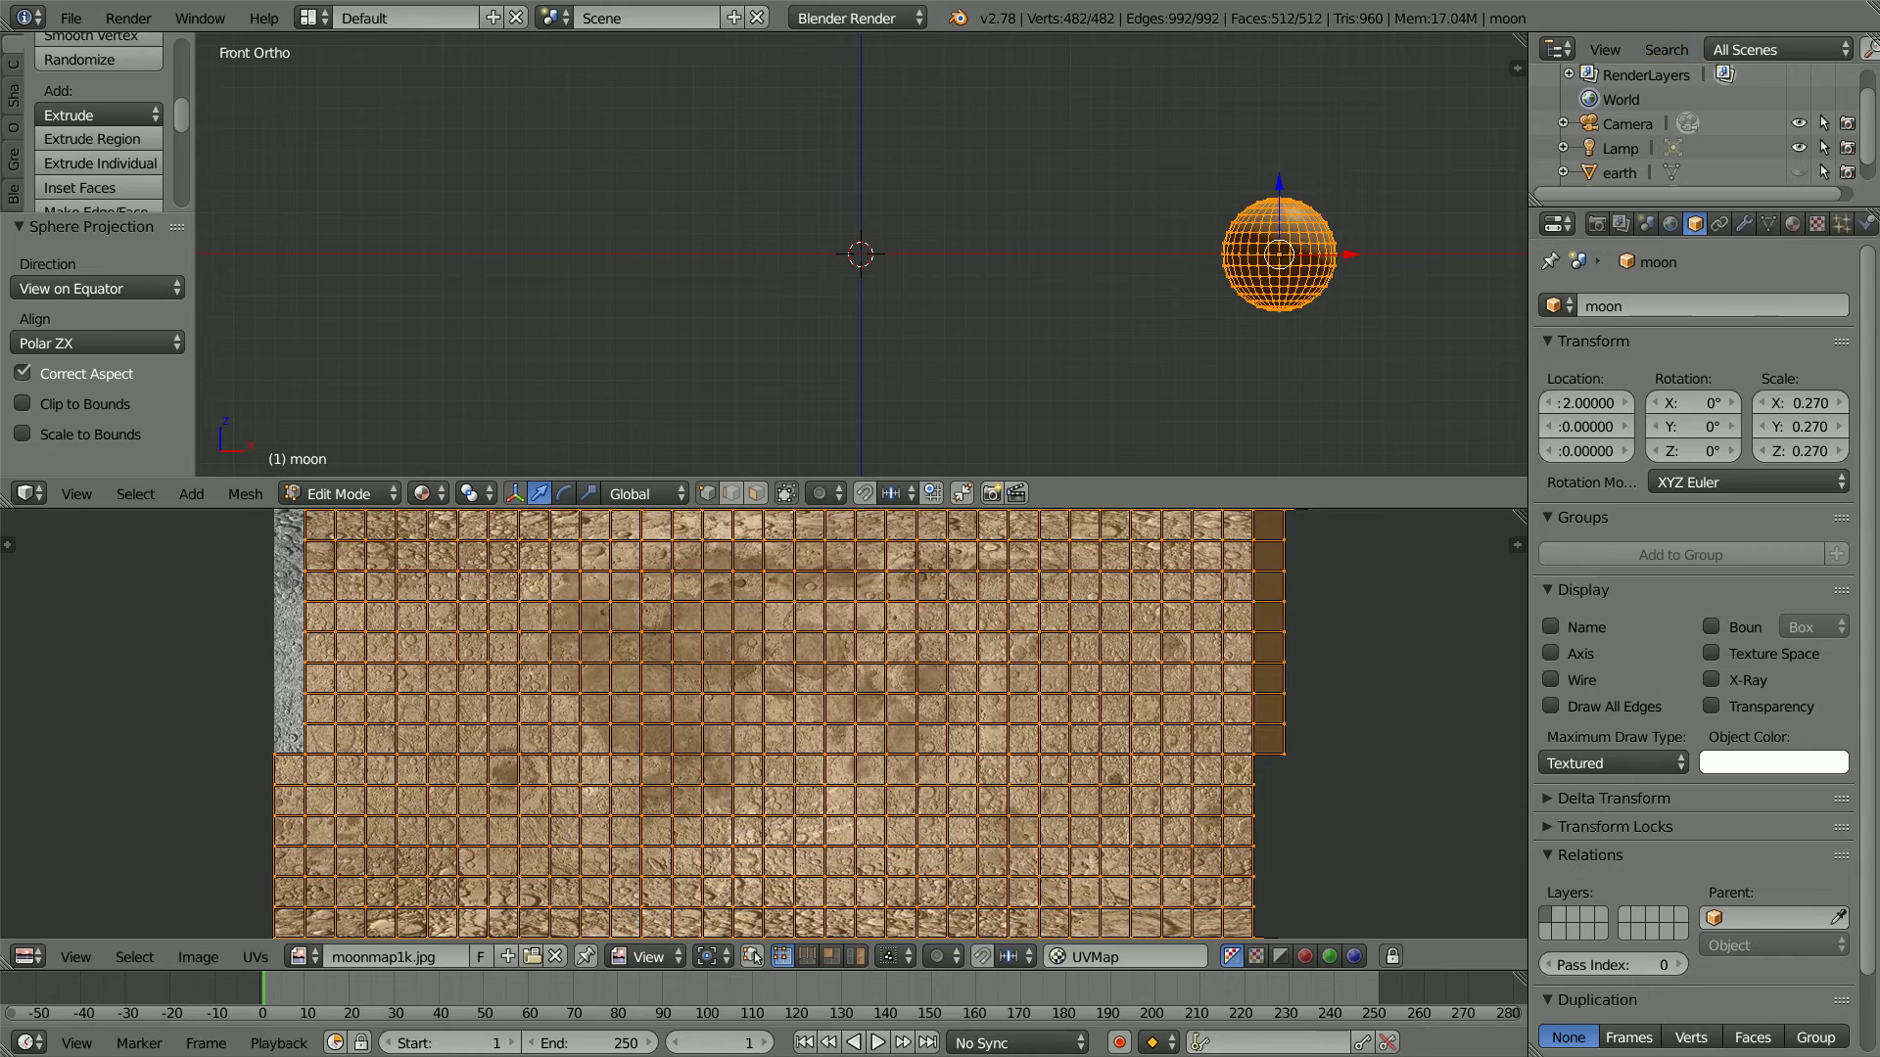
{"action": "left_click", "coordinate": [347, 494]}
Step: Return the moon to Object Mode and give it a new material
{"action": "left_click", "coordinate": [355, 465]}
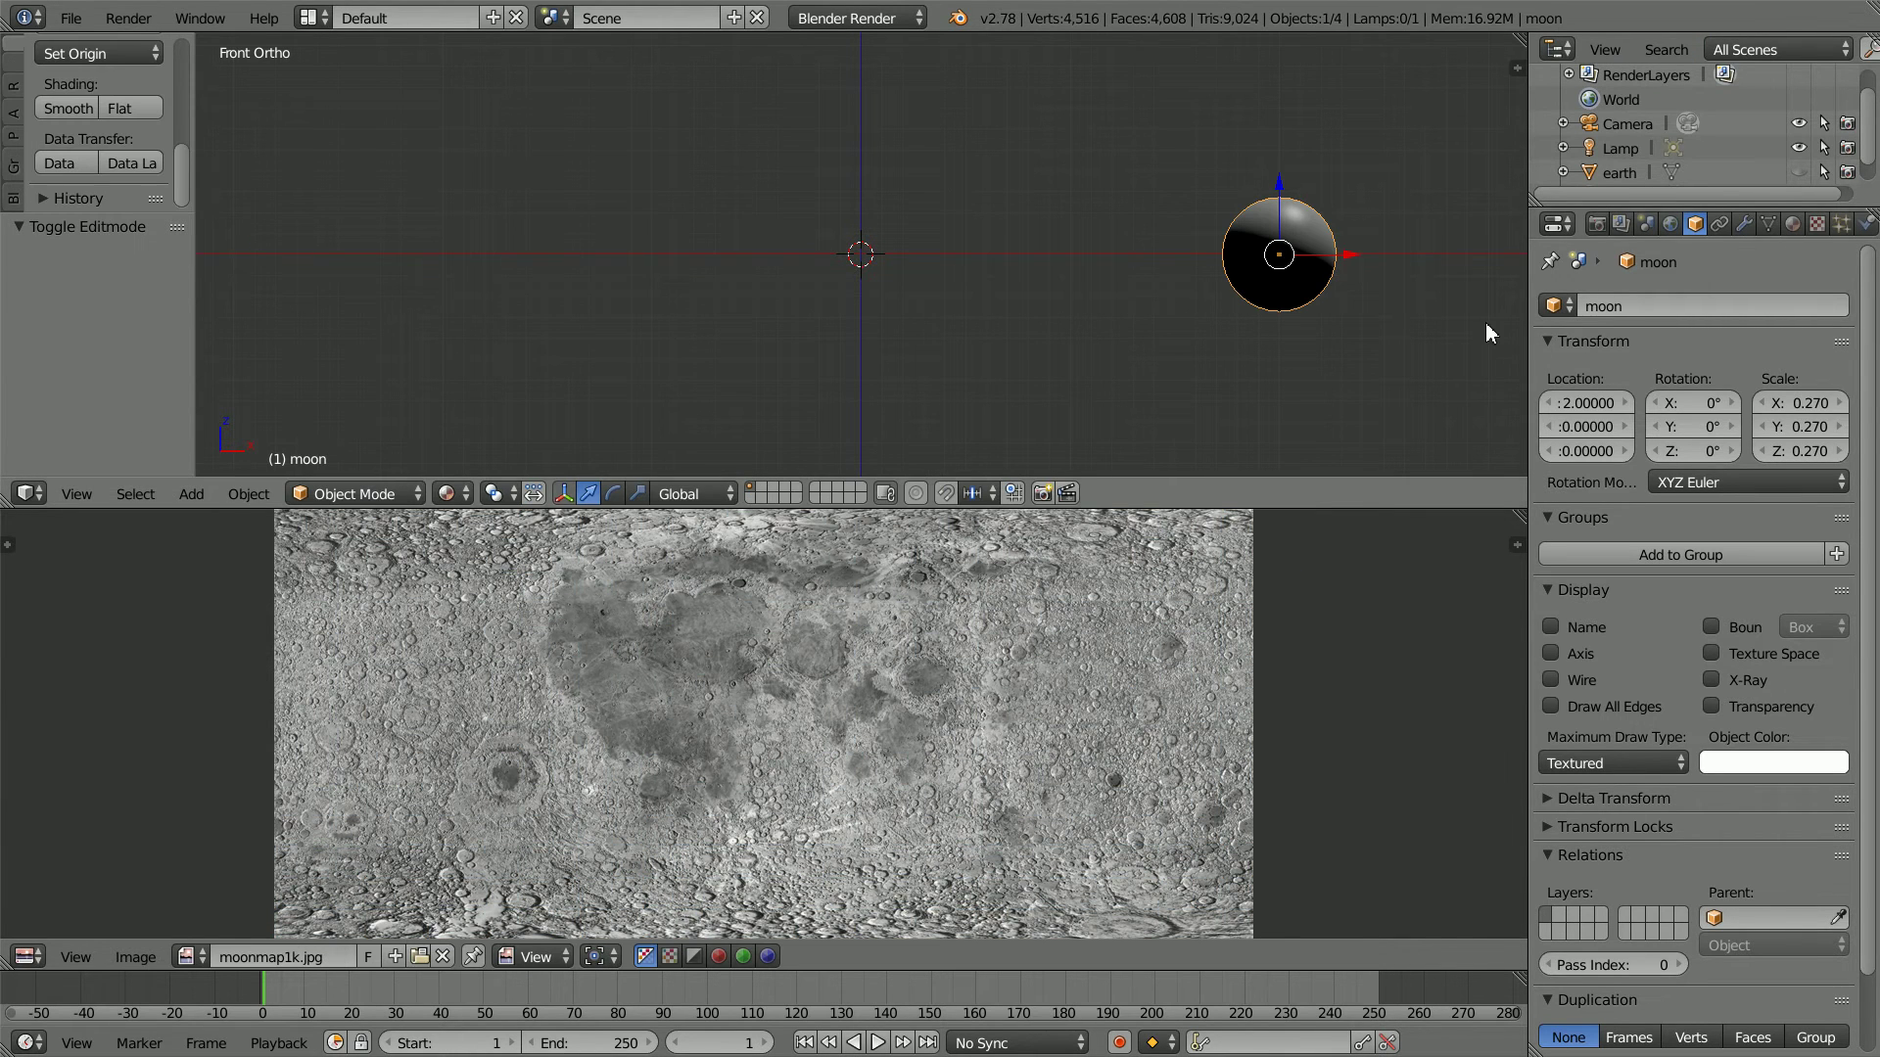
{"action": "left_click", "coordinate": [1789, 218]}
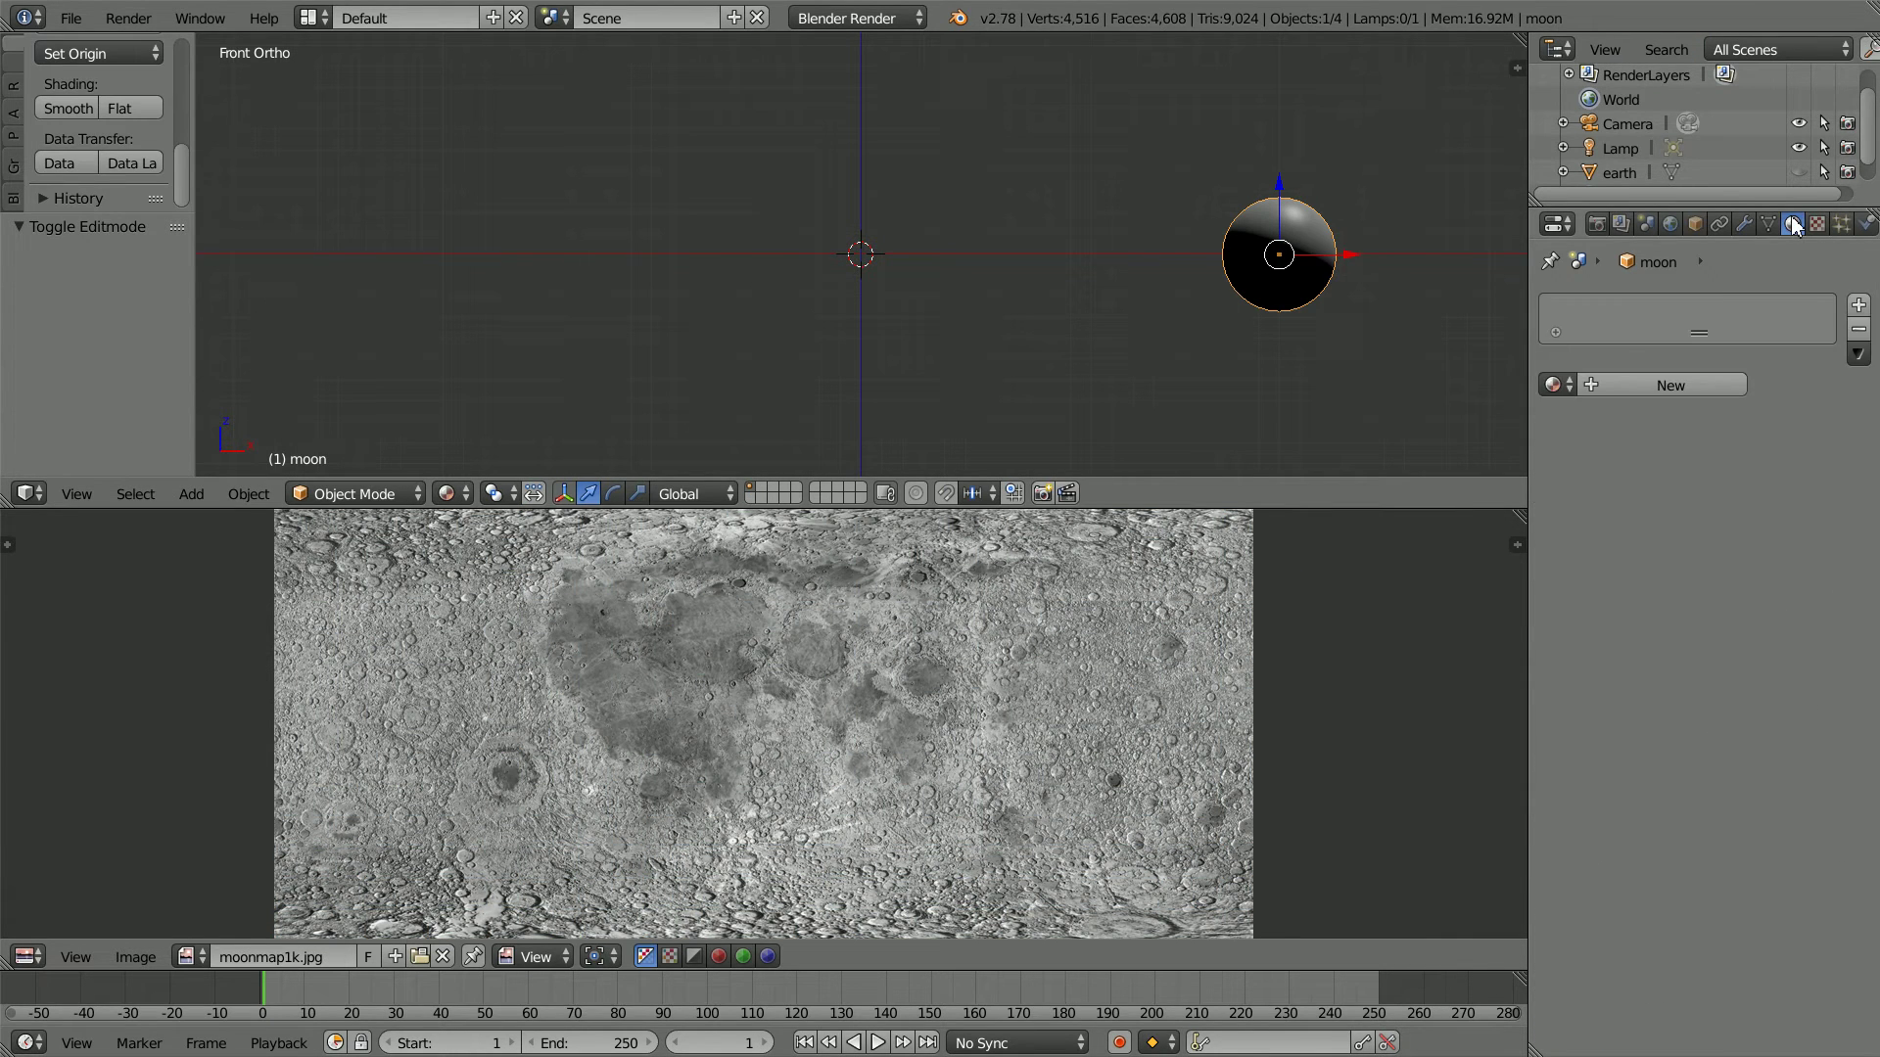
{"action": "left_click", "coordinate": [1612, 385]}
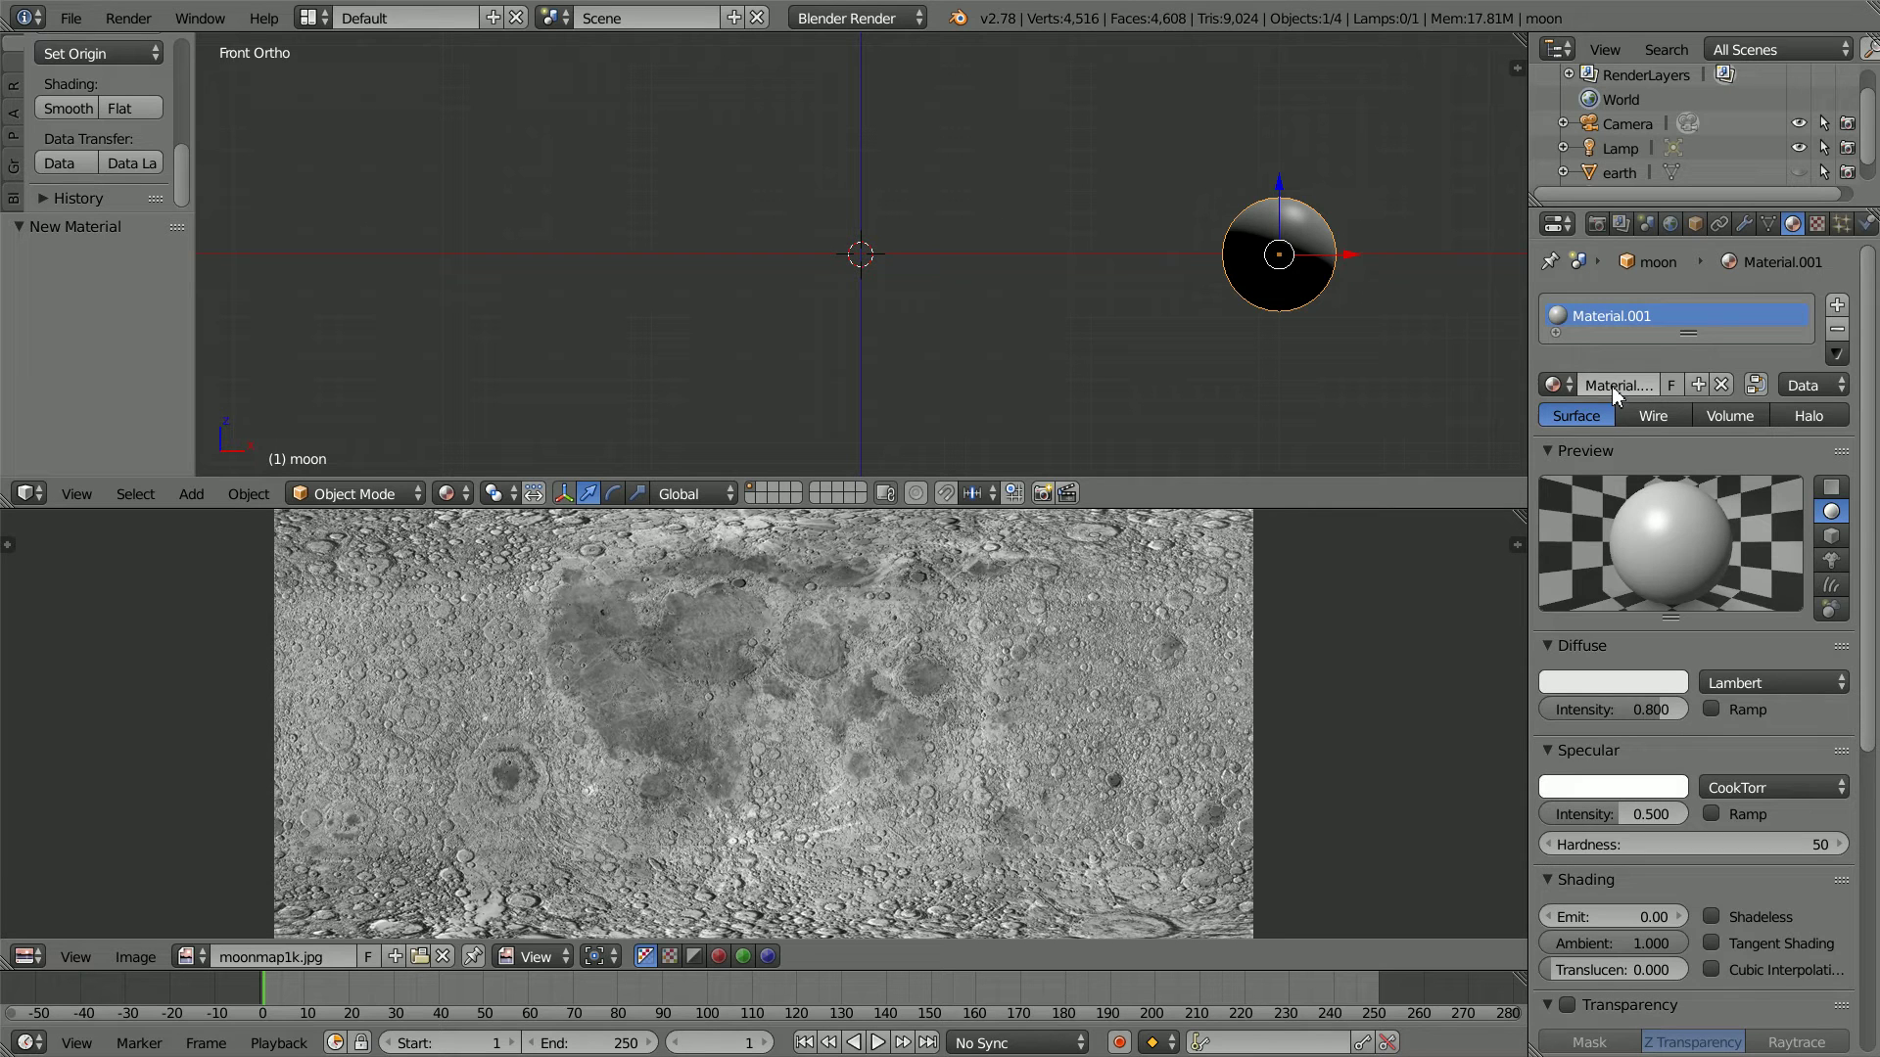
Step: Add an image texture using moonmap1k.jpg, previewing both texture and material
{"action": "left_click", "coordinate": [1816, 224]}
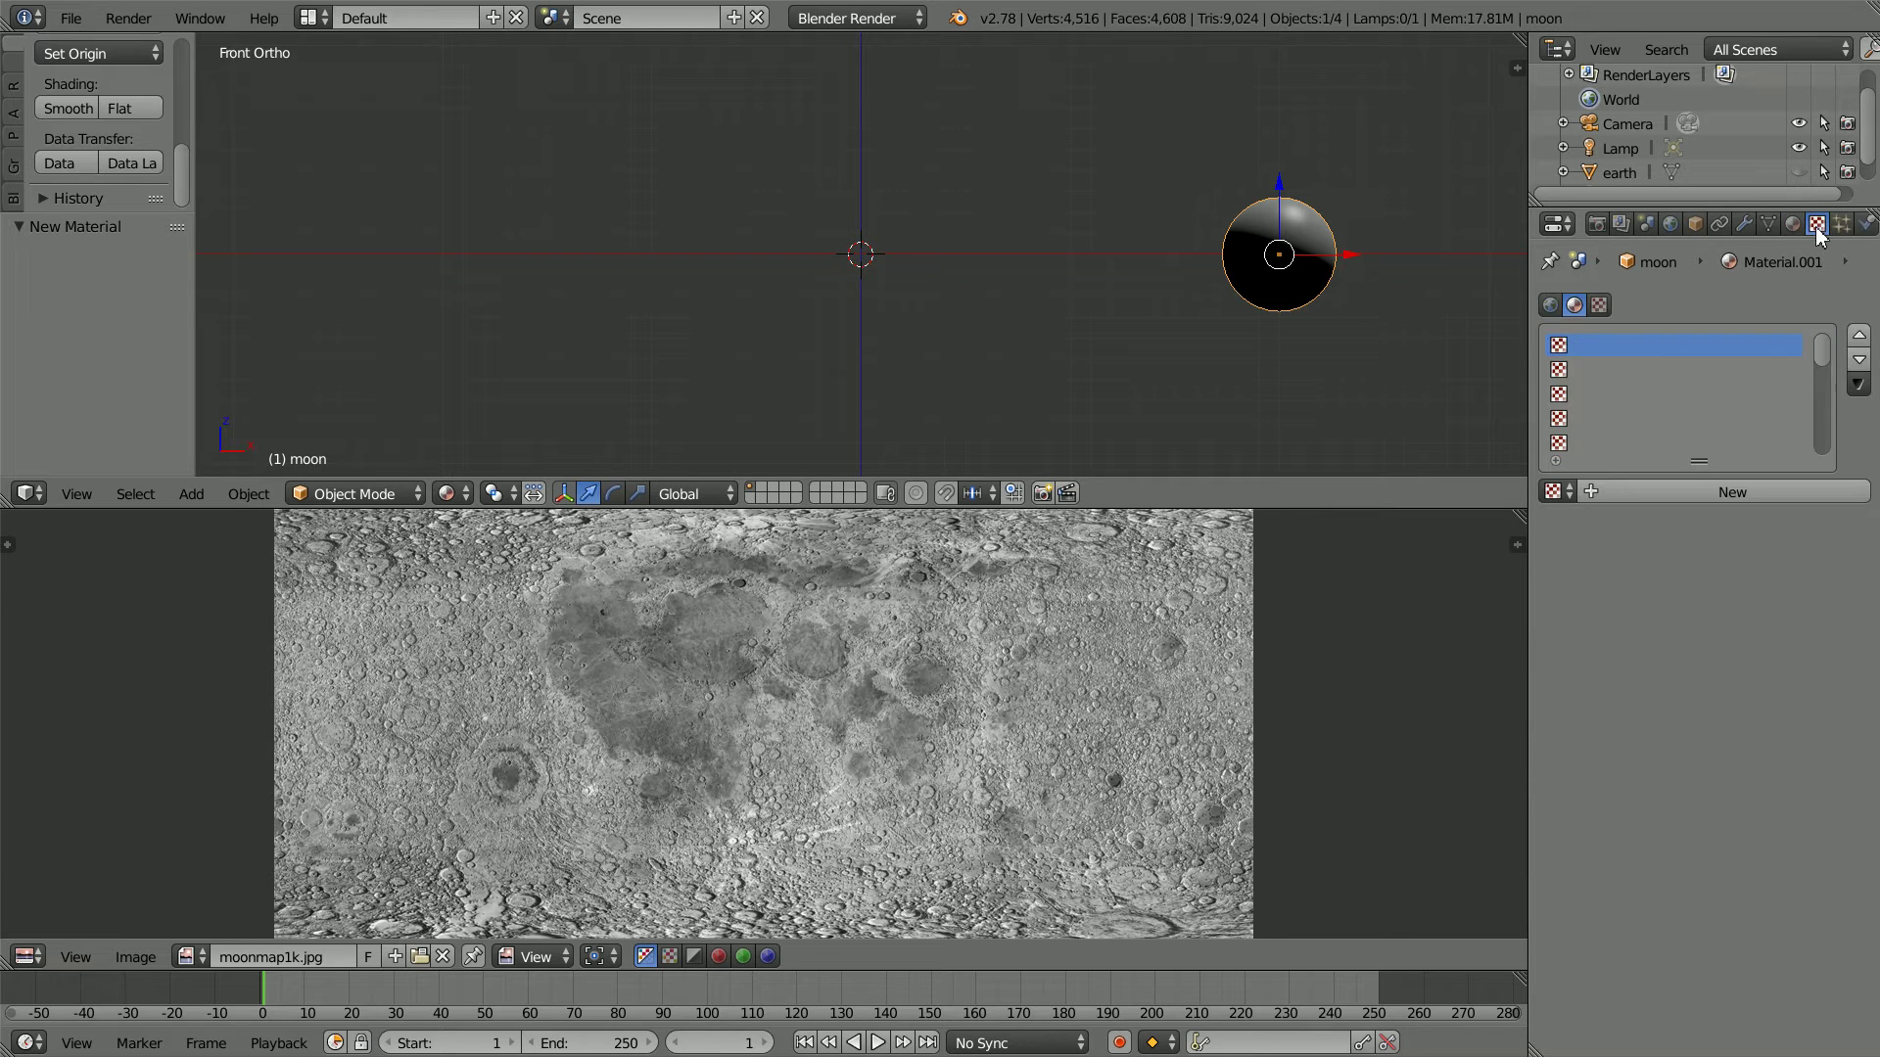
{"action": "left_click", "coordinate": [1700, 491]}
{"action": "left_click", "coordinate": [1798, 747]}
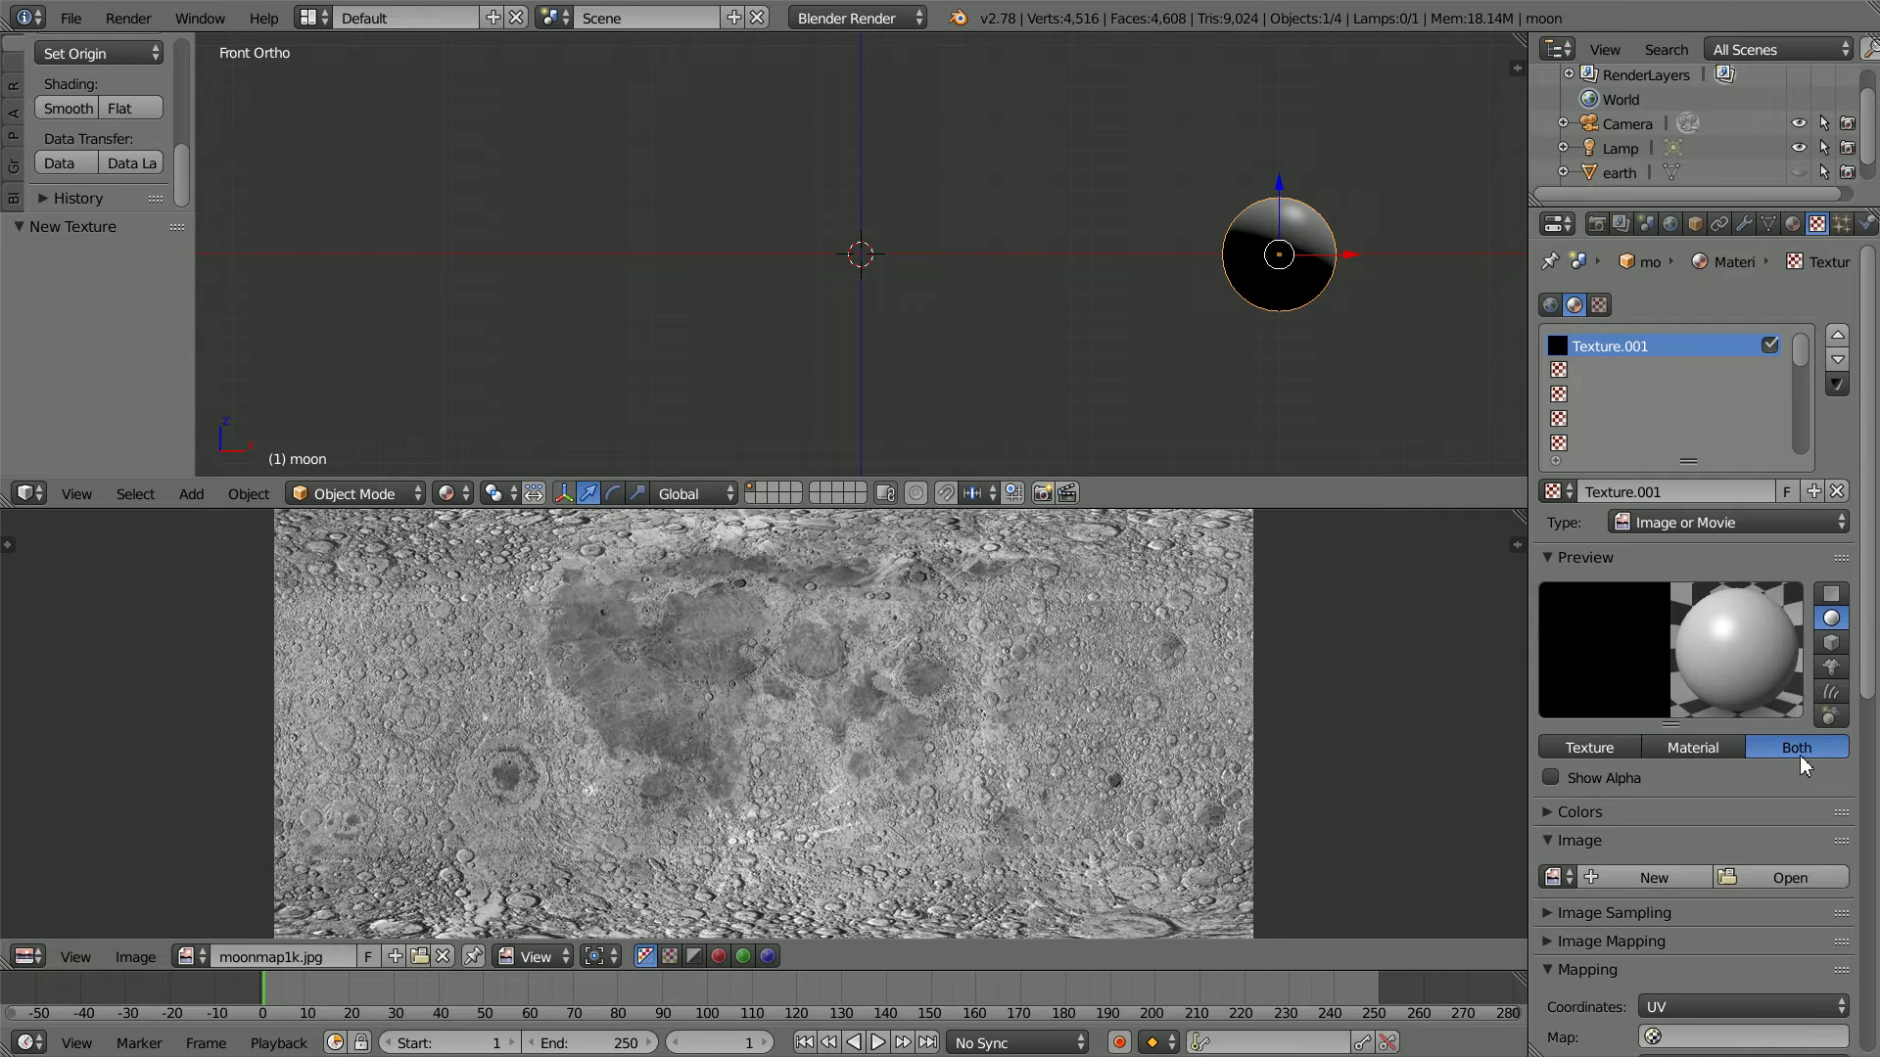
{"action": "left_click", "coordinate": [1552, 879]}
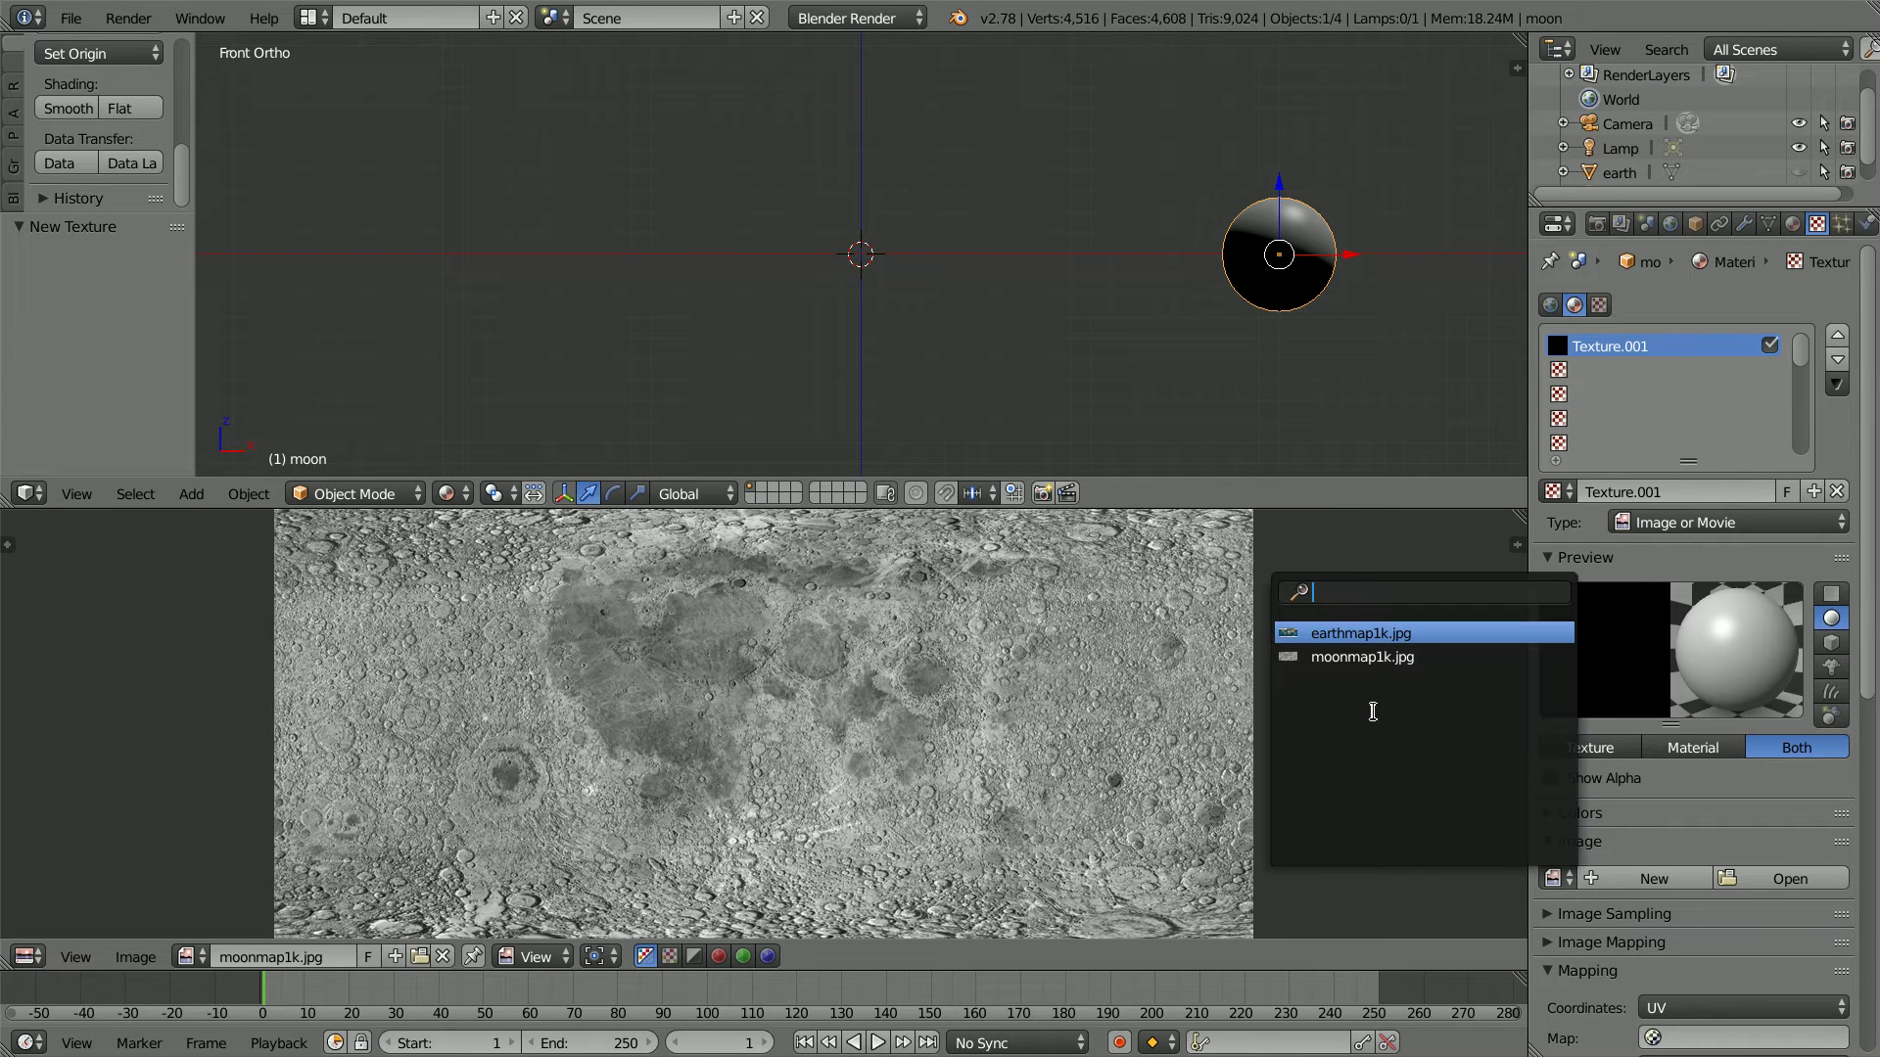
{"action": "left_click", "coordinate": [1424, 657]}
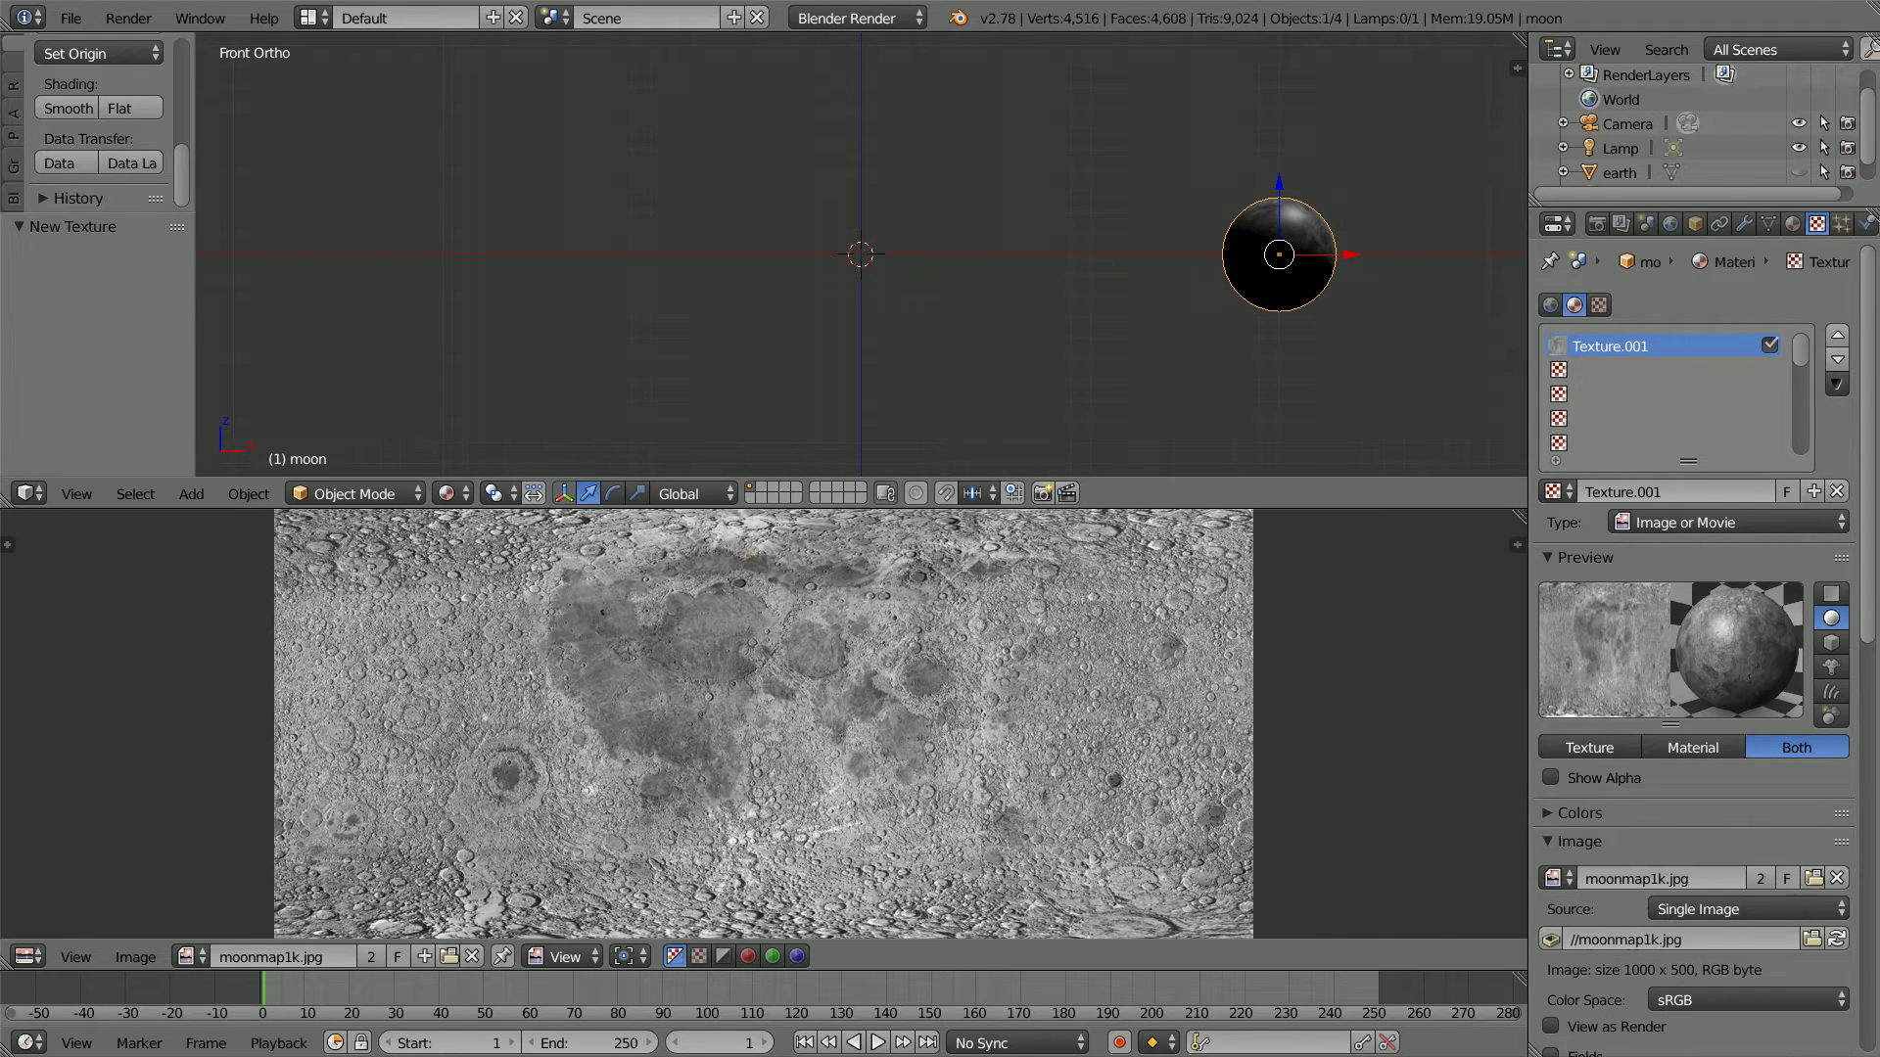
{"action": "left_click", "coordinate": [28, 956]}
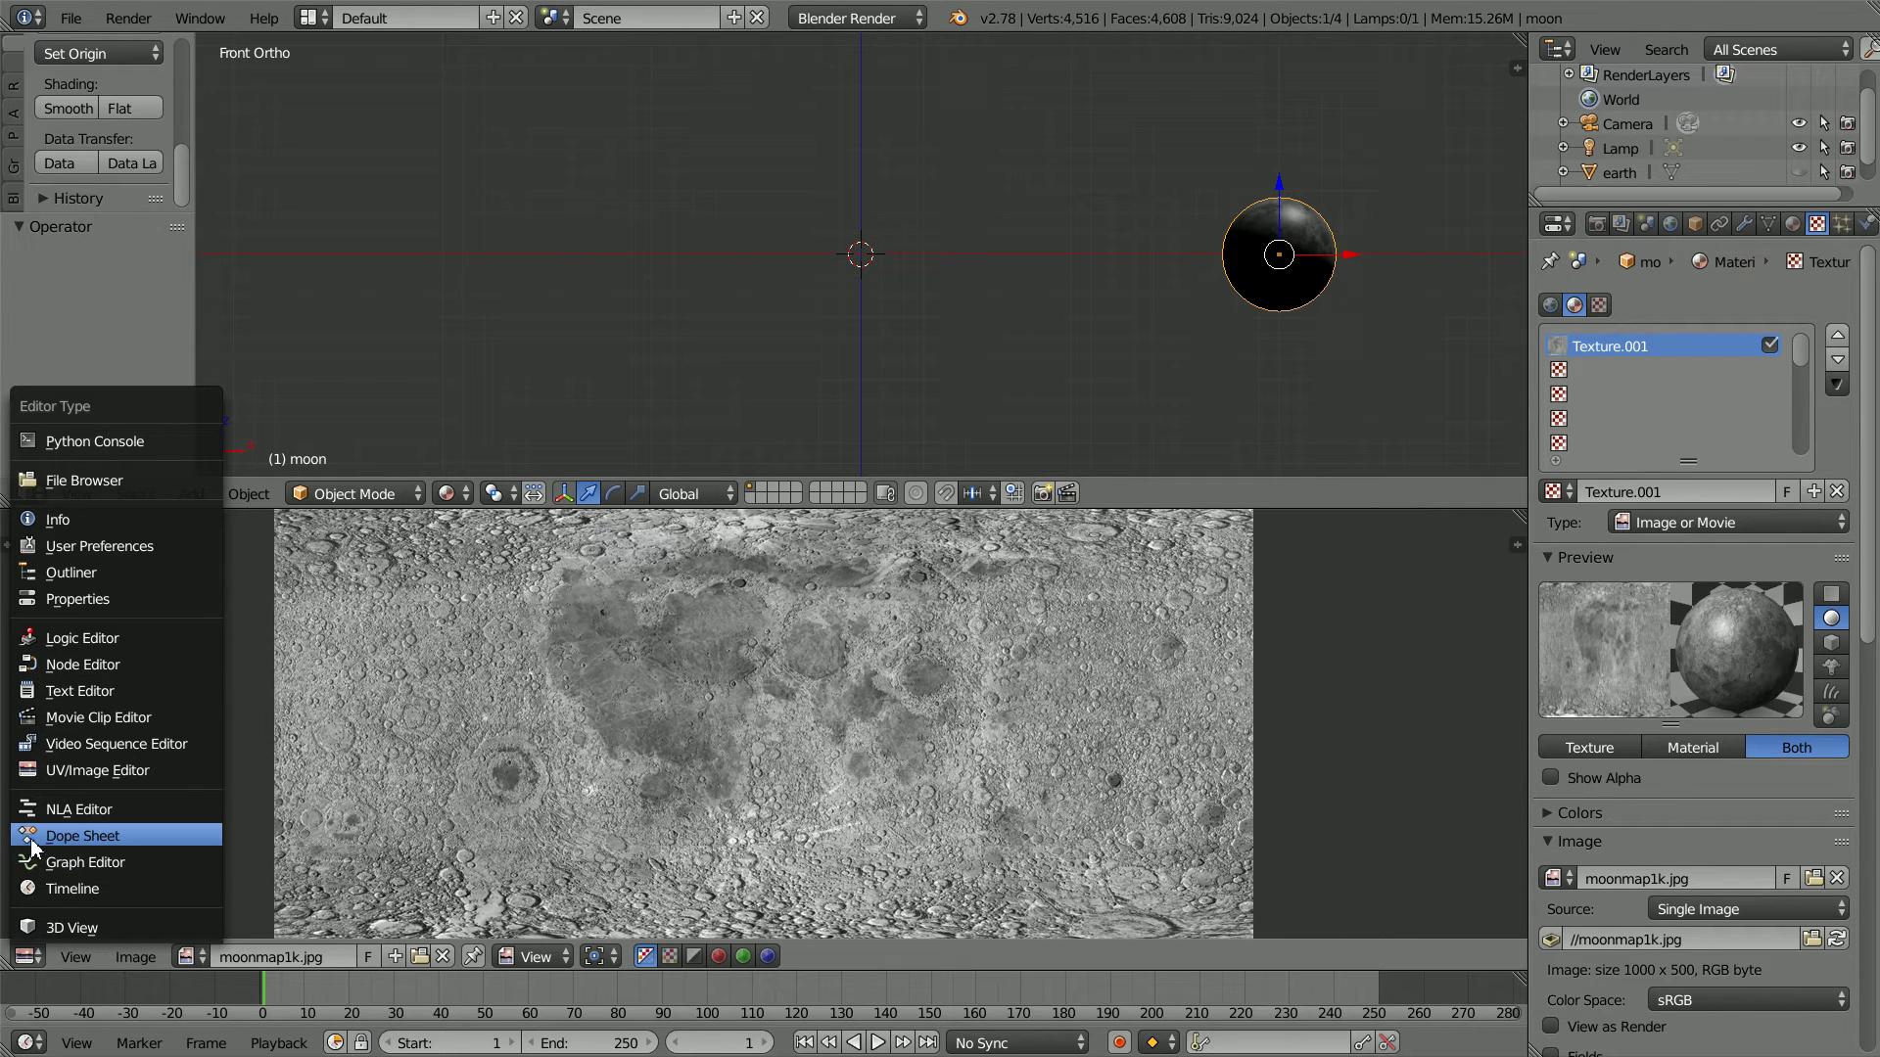
Step: Switch the lower area to the Action Editor and add a Plain Axes empty at the centre
{"action": "left_click", "coordinate": [162, 834]}
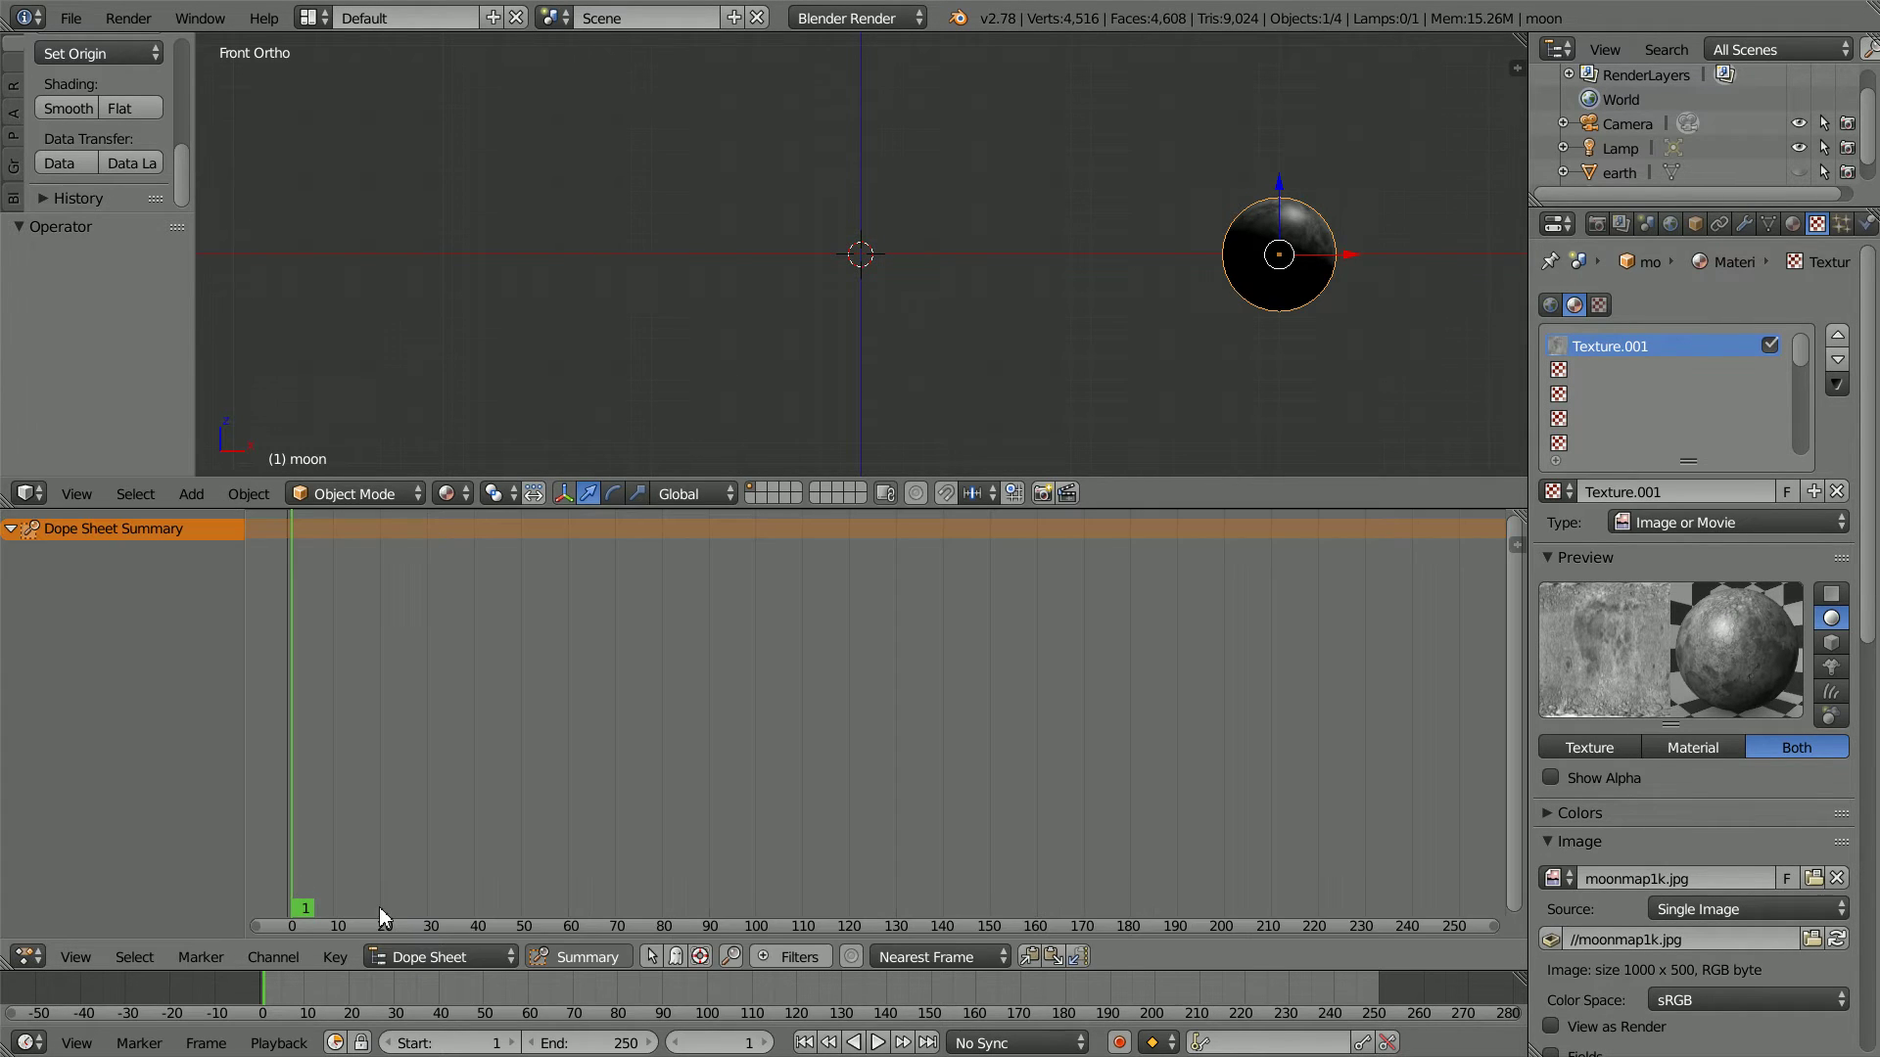
{"action": "left_click", "coordinate": [464, 963]}
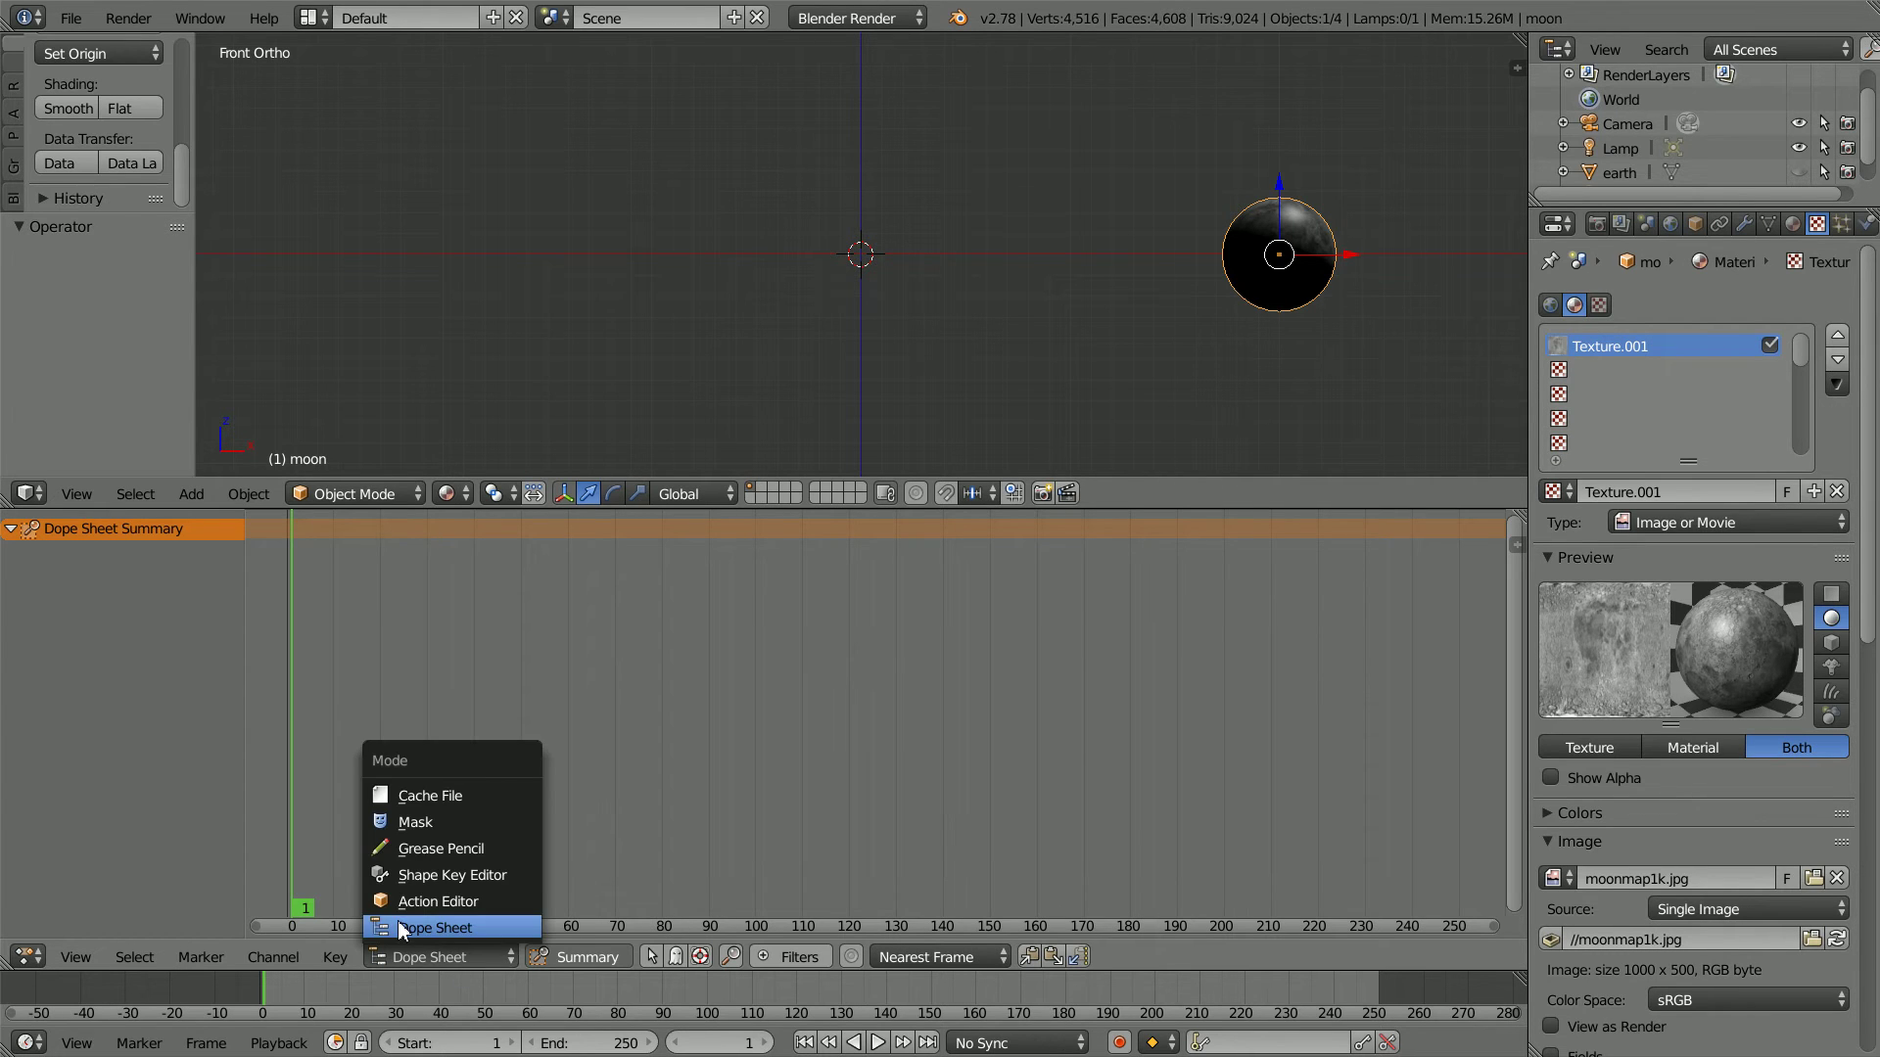
{"action": "left_click", "coordinate": [508, 913]}
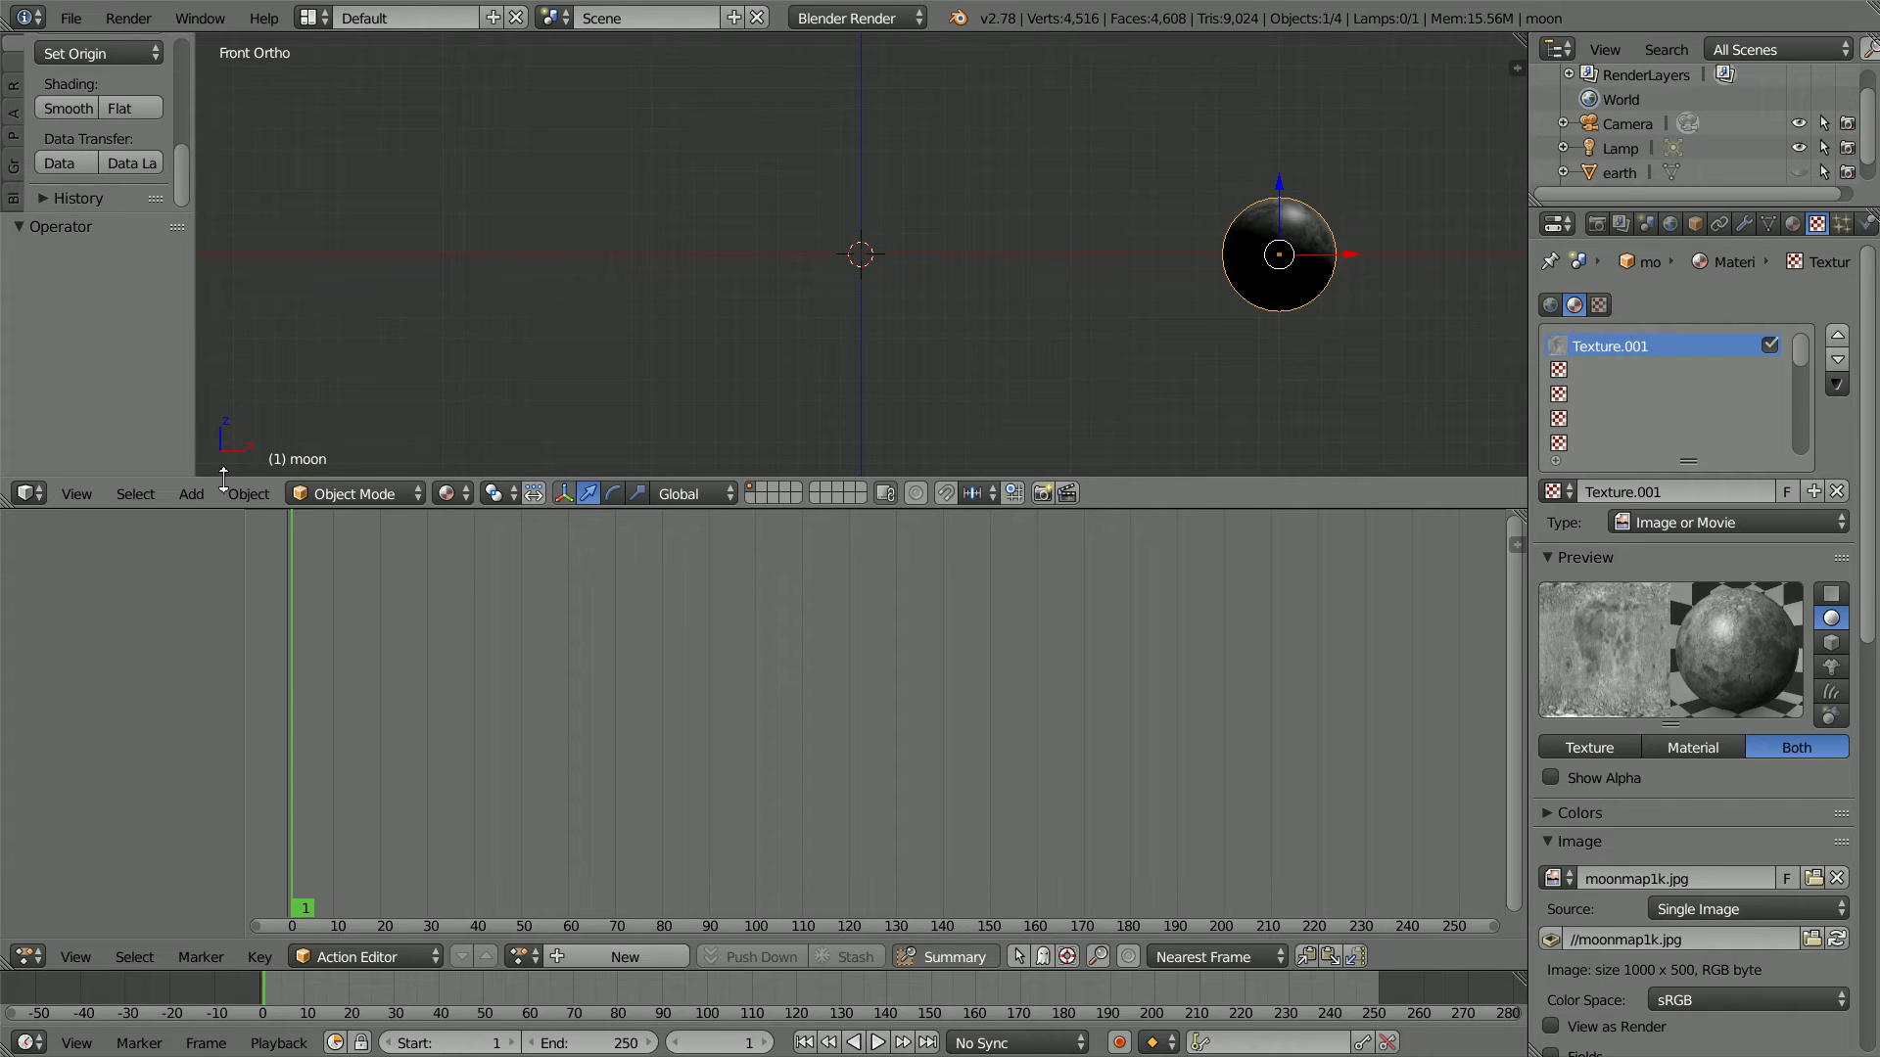
{"action": "left_click", "coordinate": [195, 494]}
{"action": "mouse_move", "coordinate": [225, 285]}
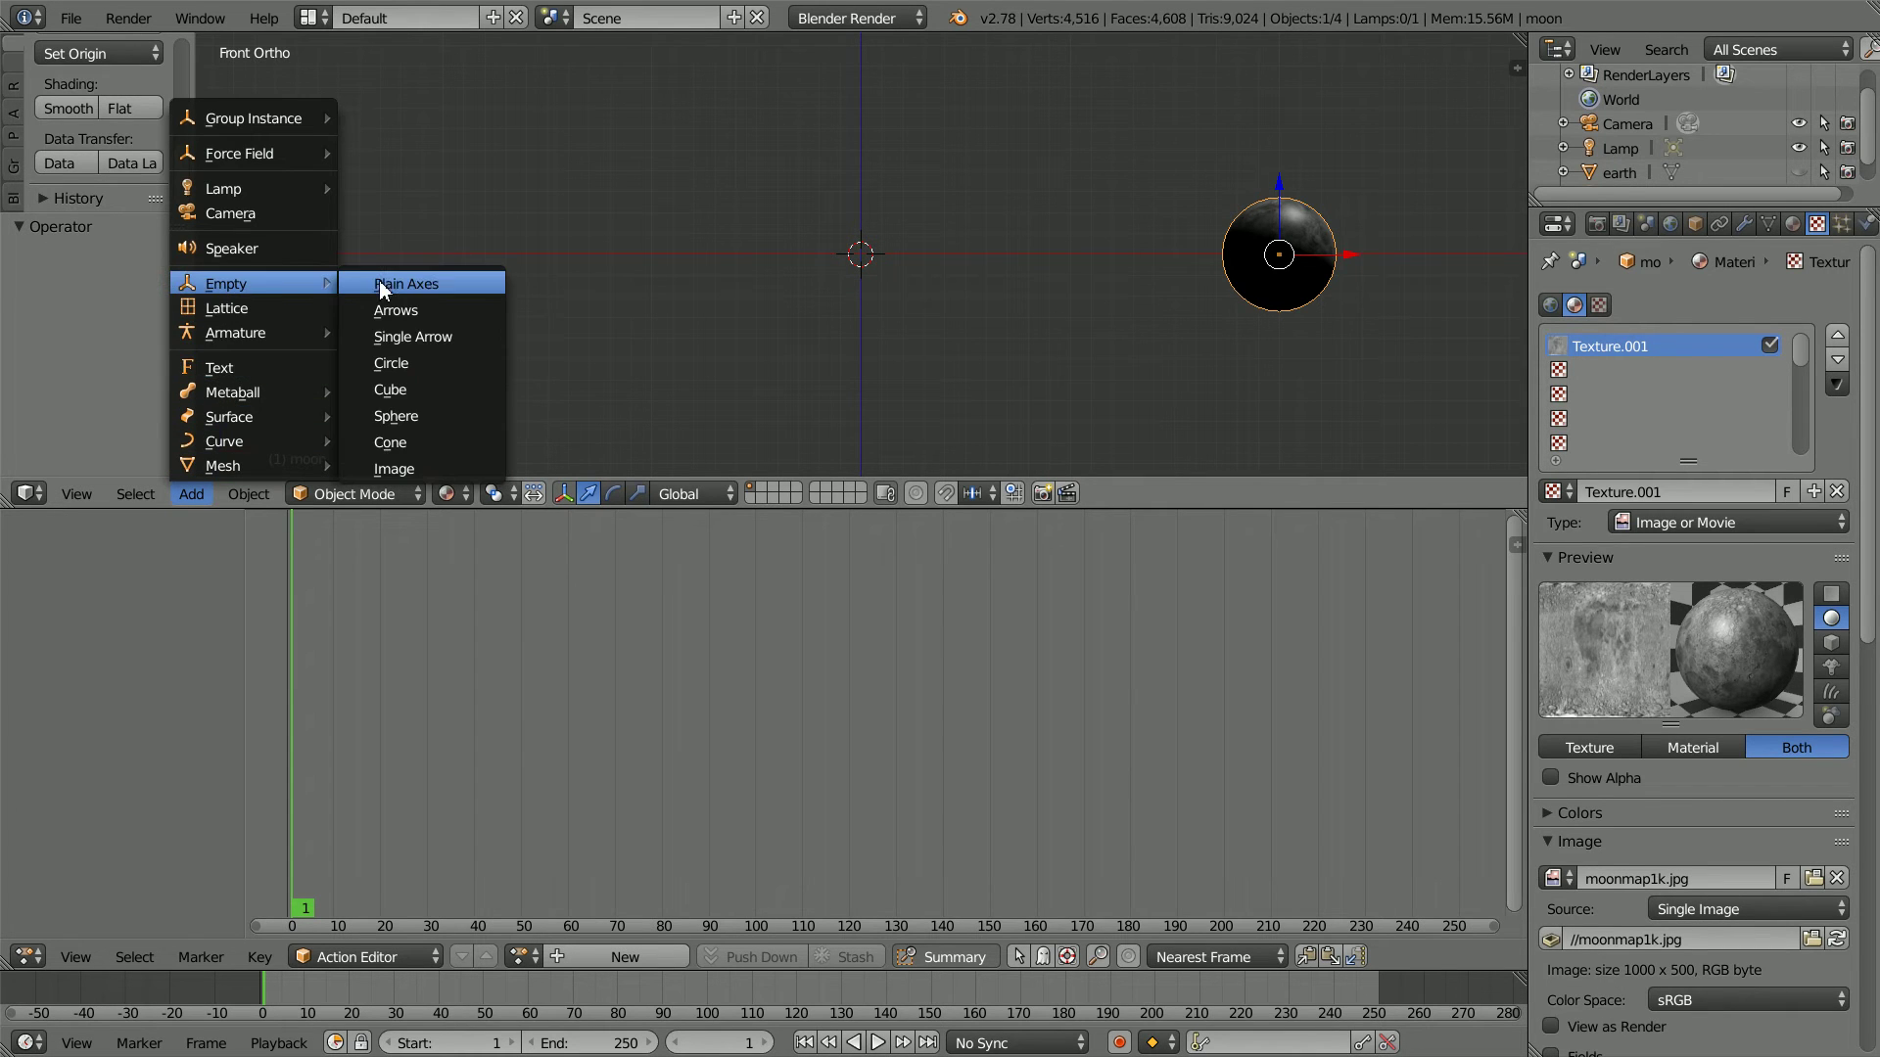
{"action": "left_click", "coordinate": [448, 283]}
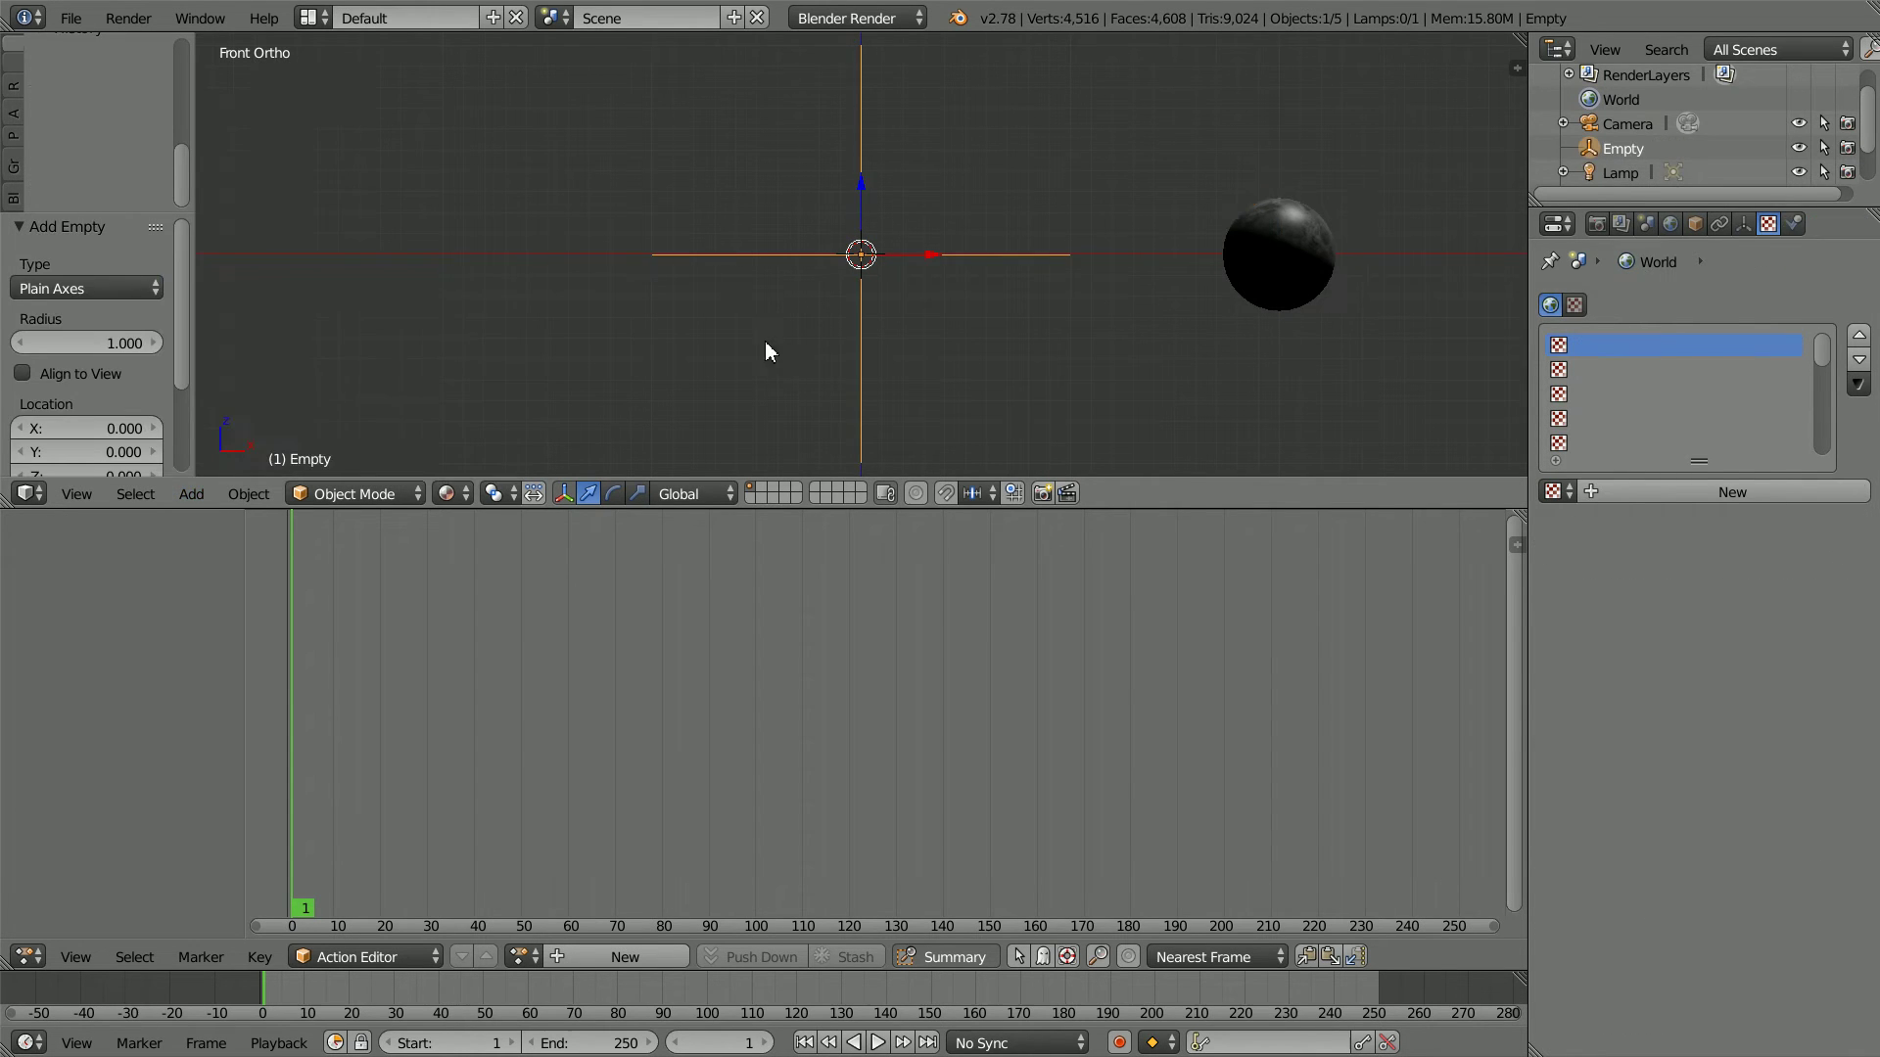
Step: Set the moon's parent to Empty, then select the Empty
{"action": "right_click", "coordinate": [1267, 254]}
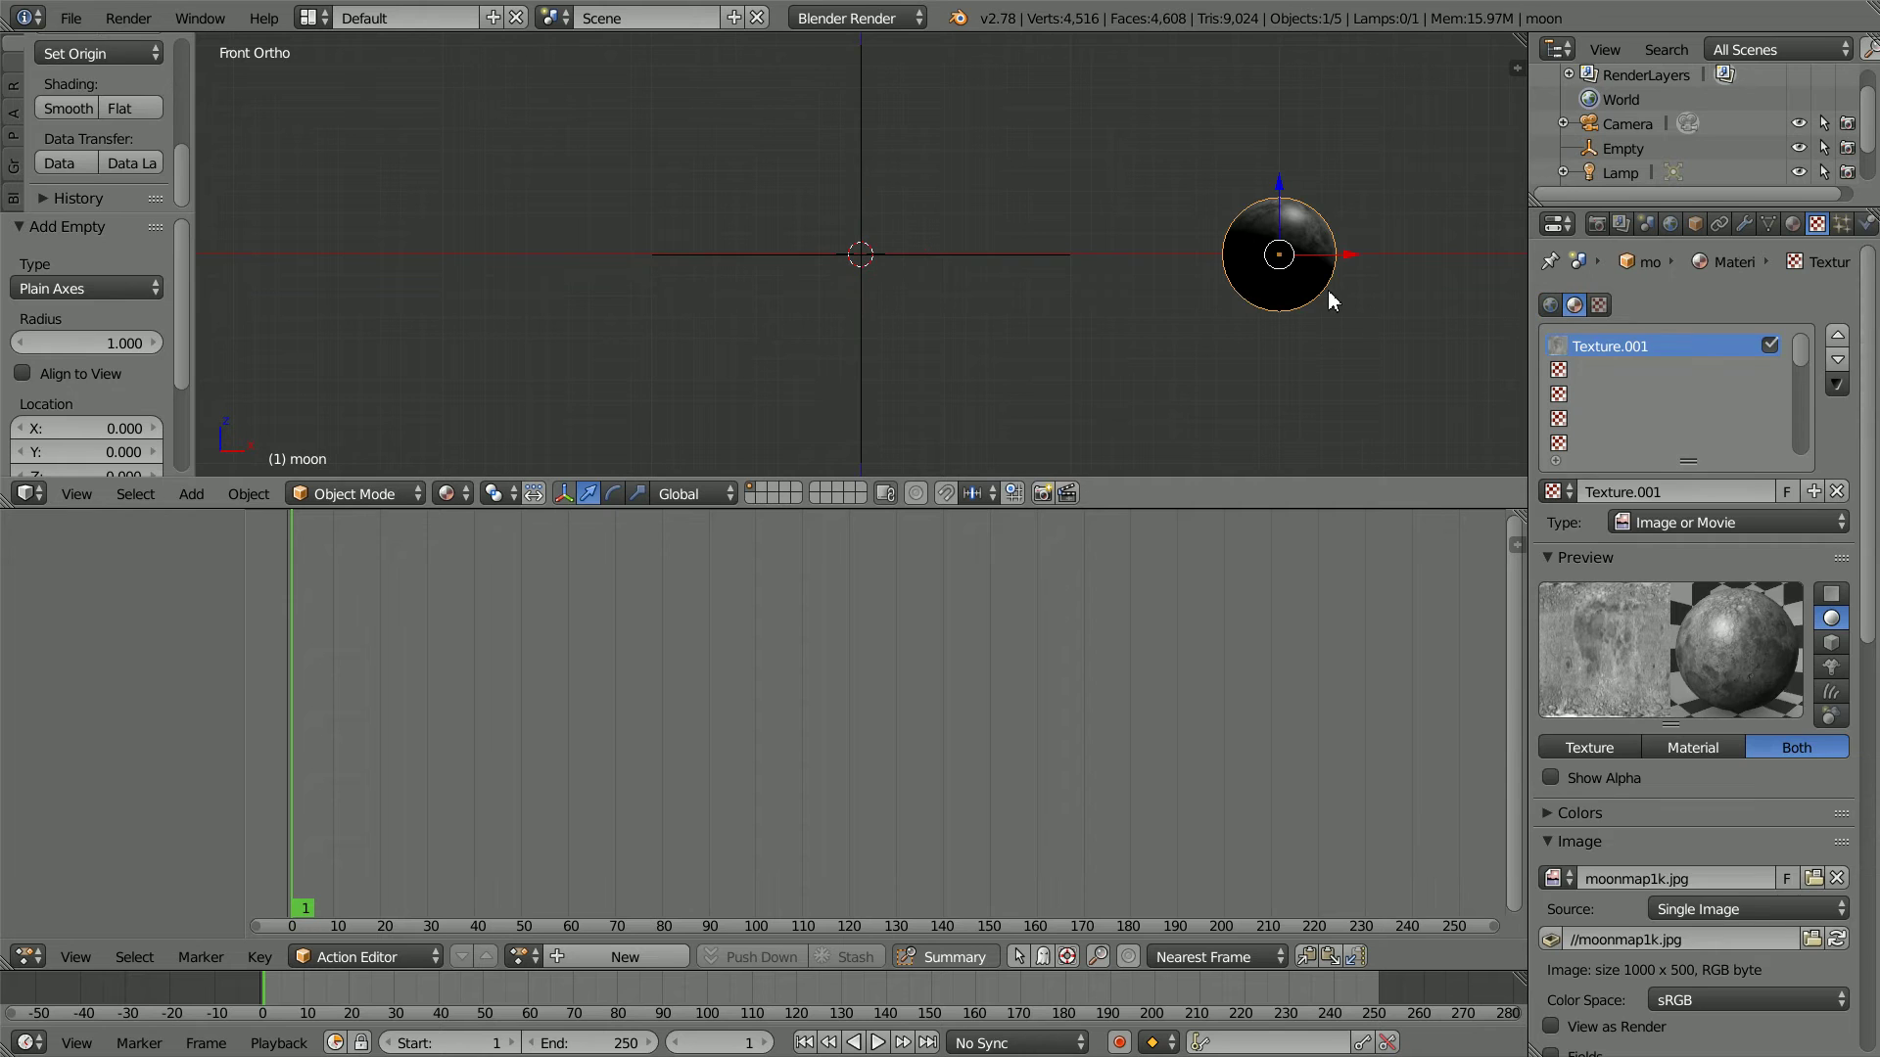
{"action": "left_click", "coordinate": [1695, 227]}
{"action": "left_click", "coordinate": [1733, 922]}
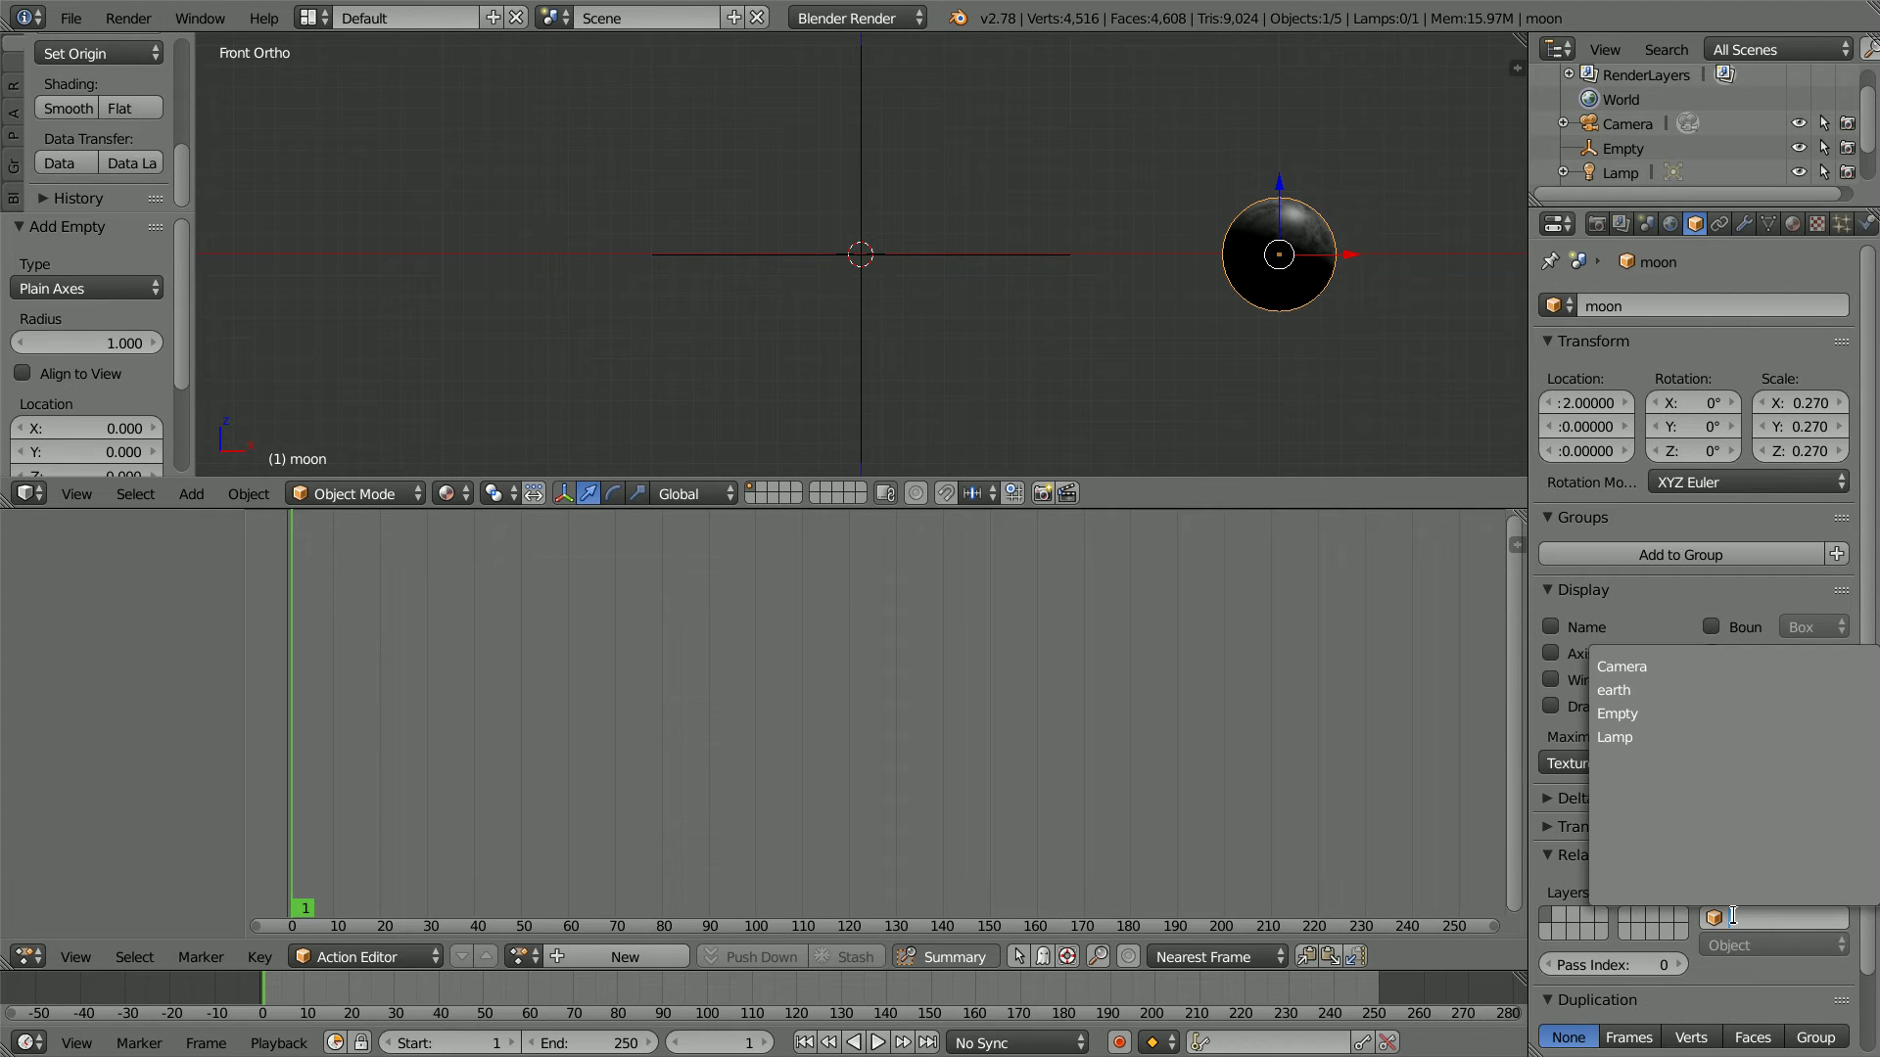
{"action": "left_click", "coordinate": [1658, 716]}
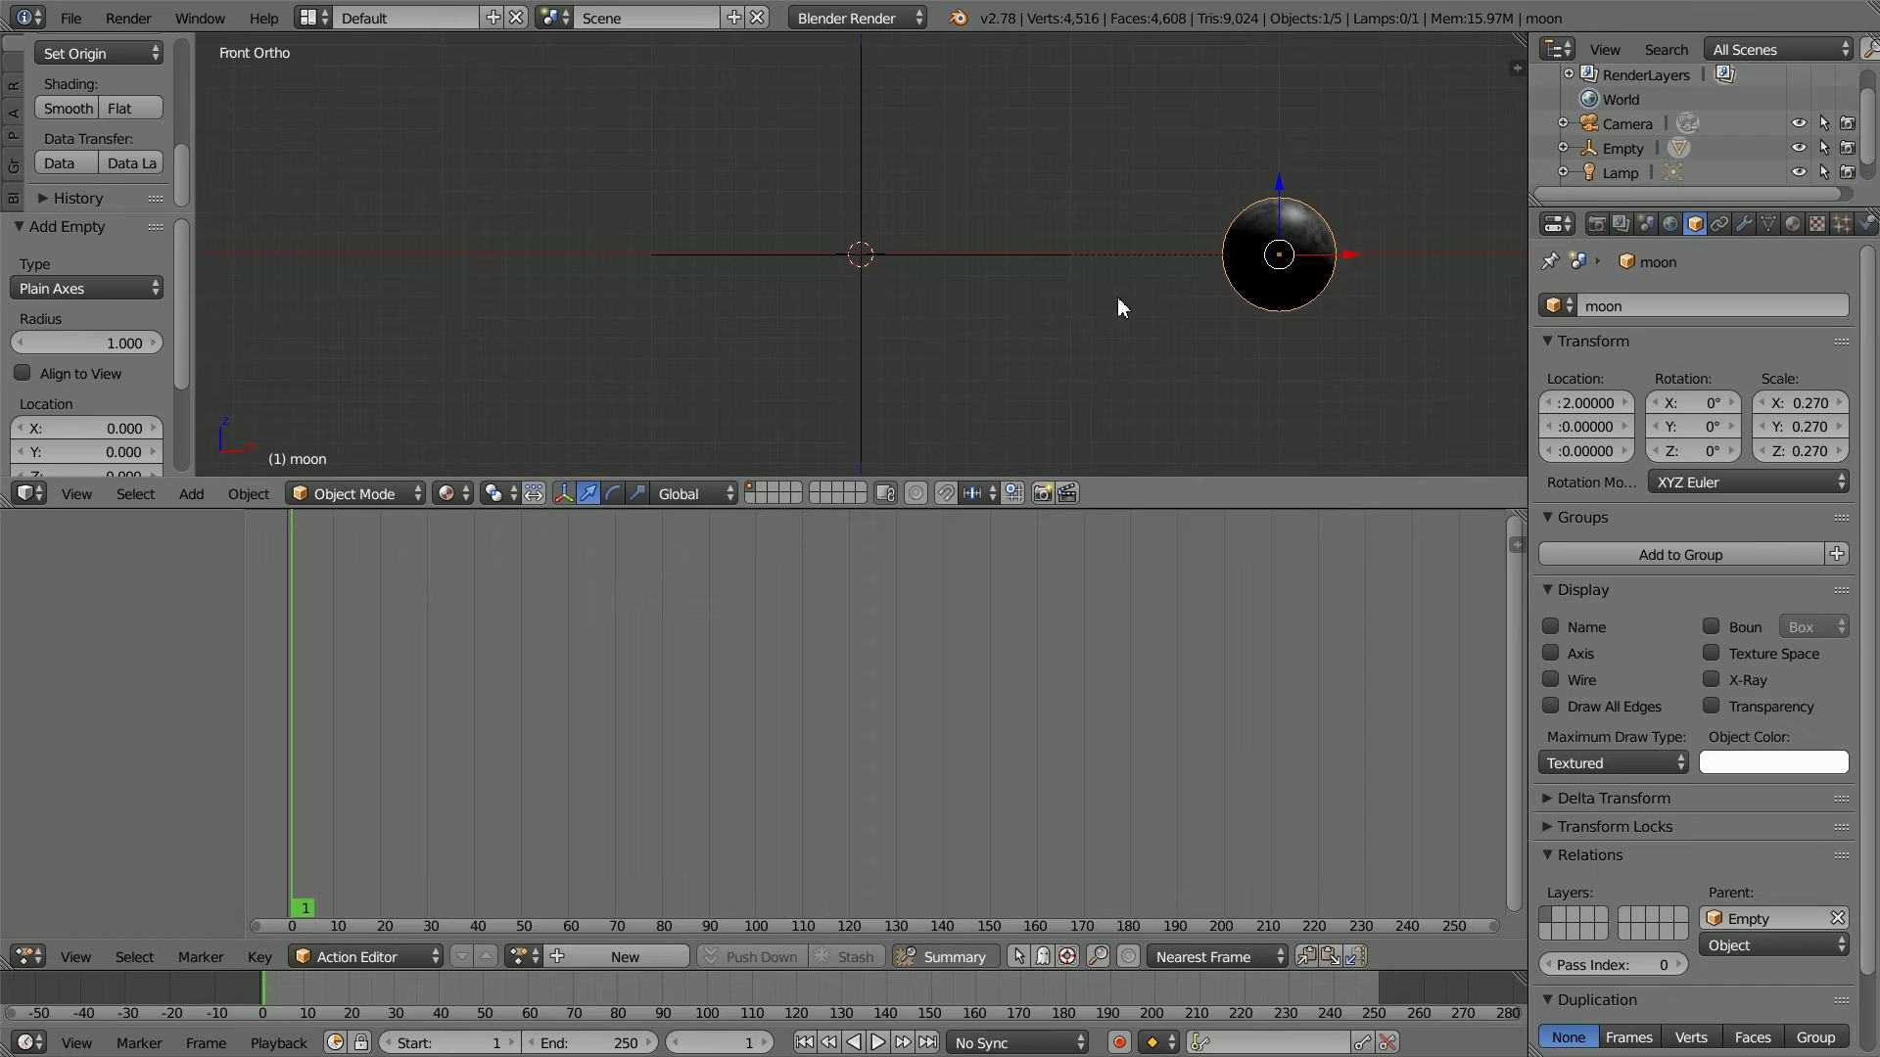
{"action": "right_click", "coordinate": [865, 319]}
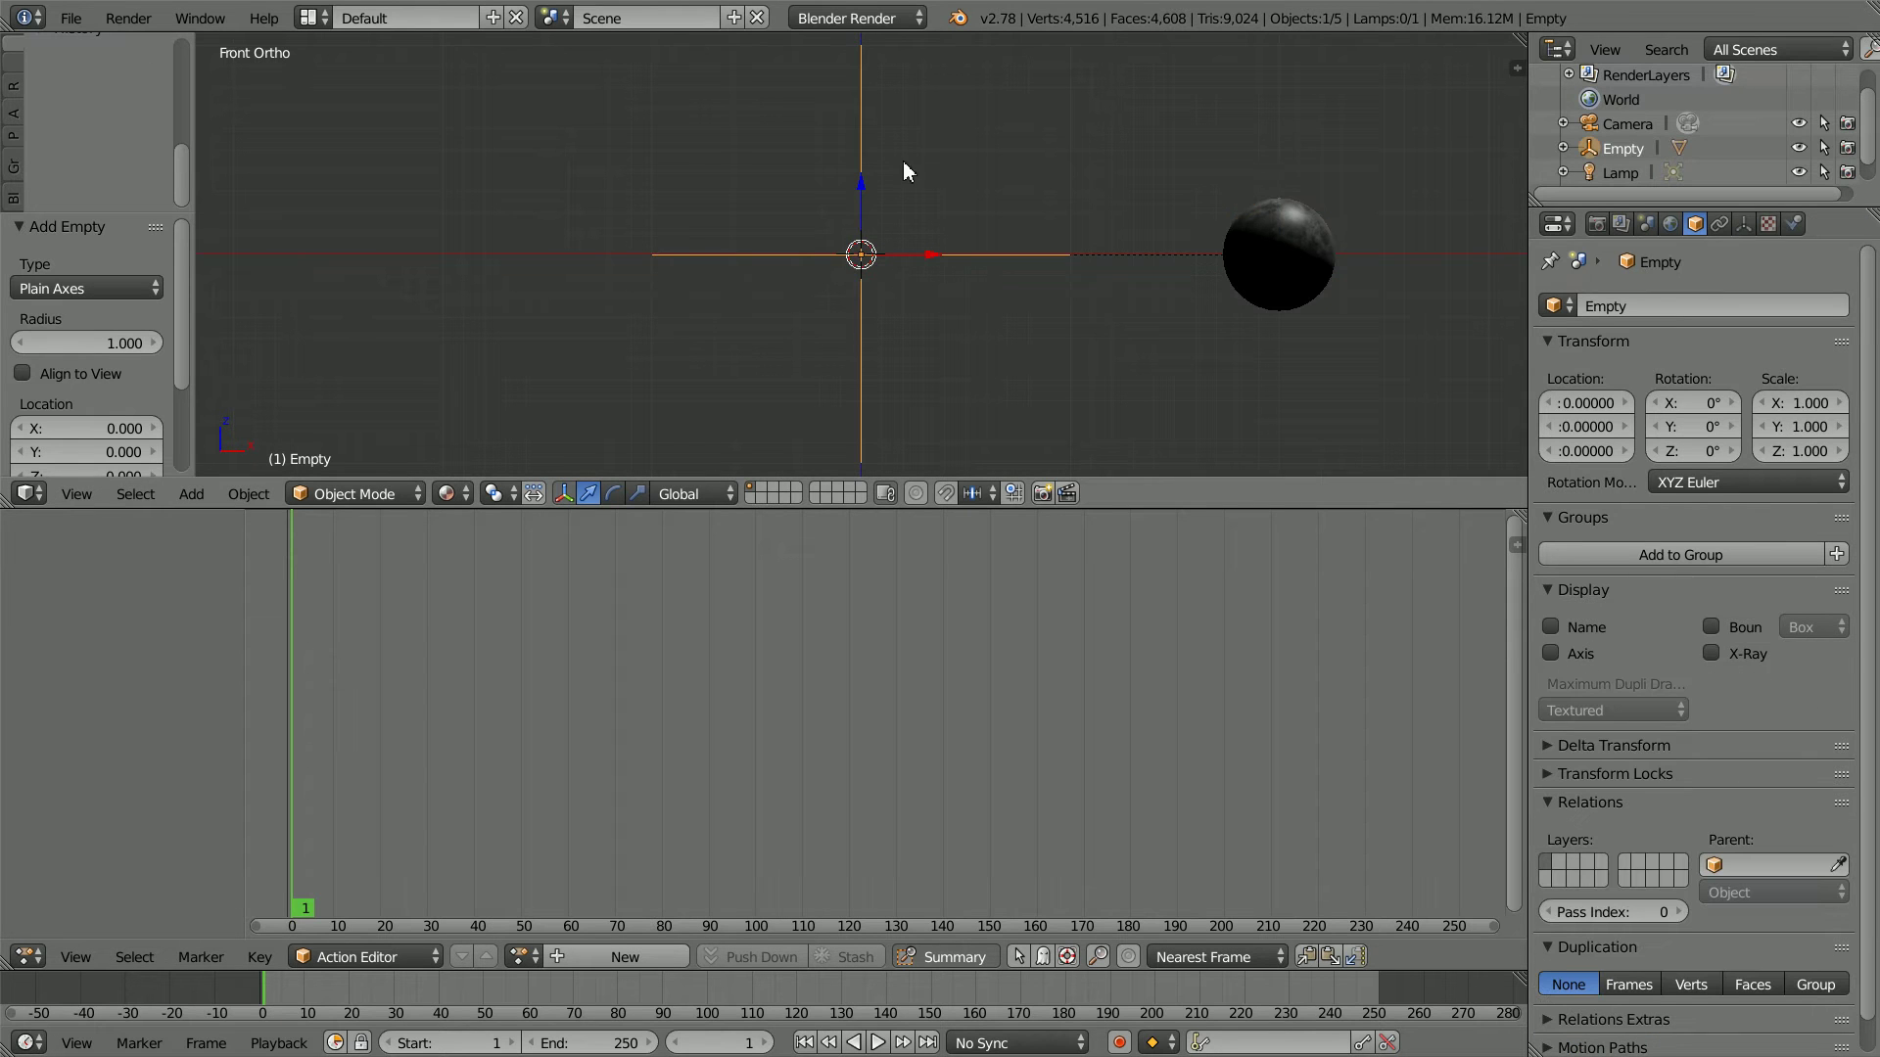
Step: Keyframe the Empty's Z rotation at frame 1 and at 360° on frame 300
{"action": "right_click", "coordinate": [1694, 450]}
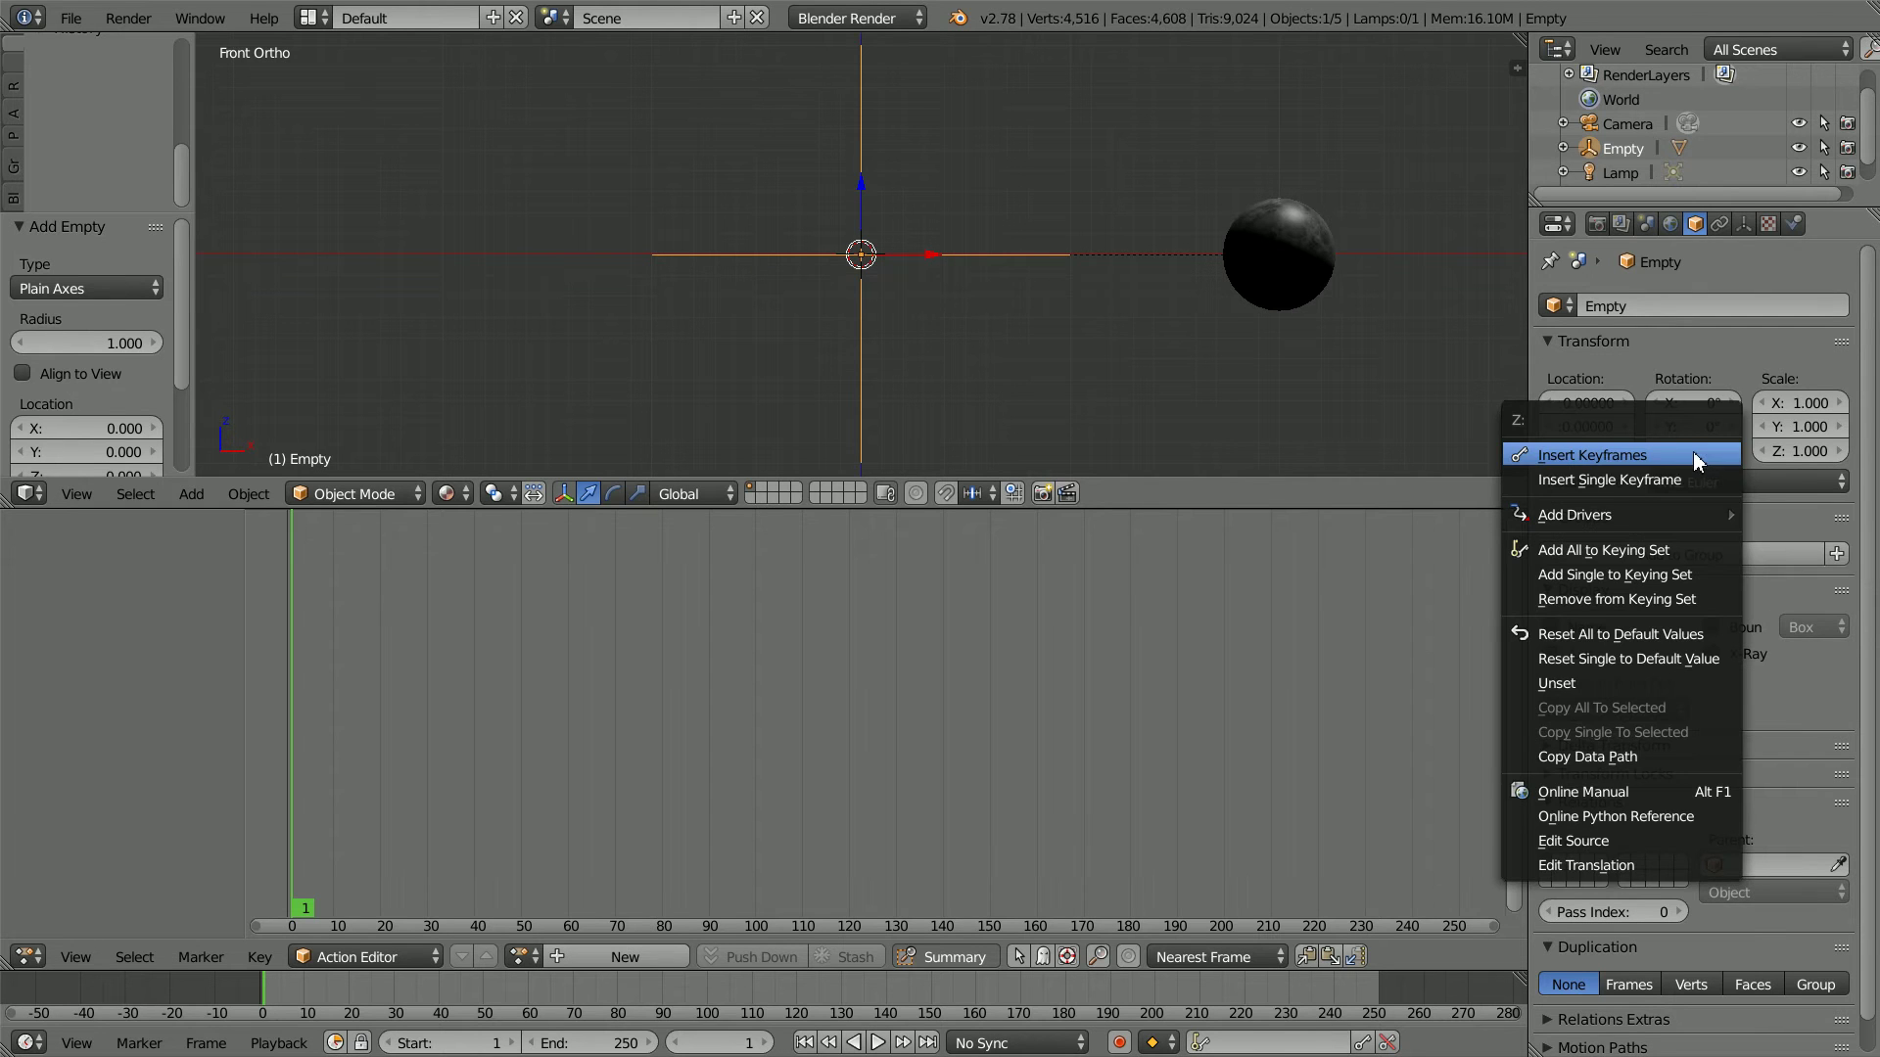
{"action": "left_click", "coordinate": [1652, 478]}
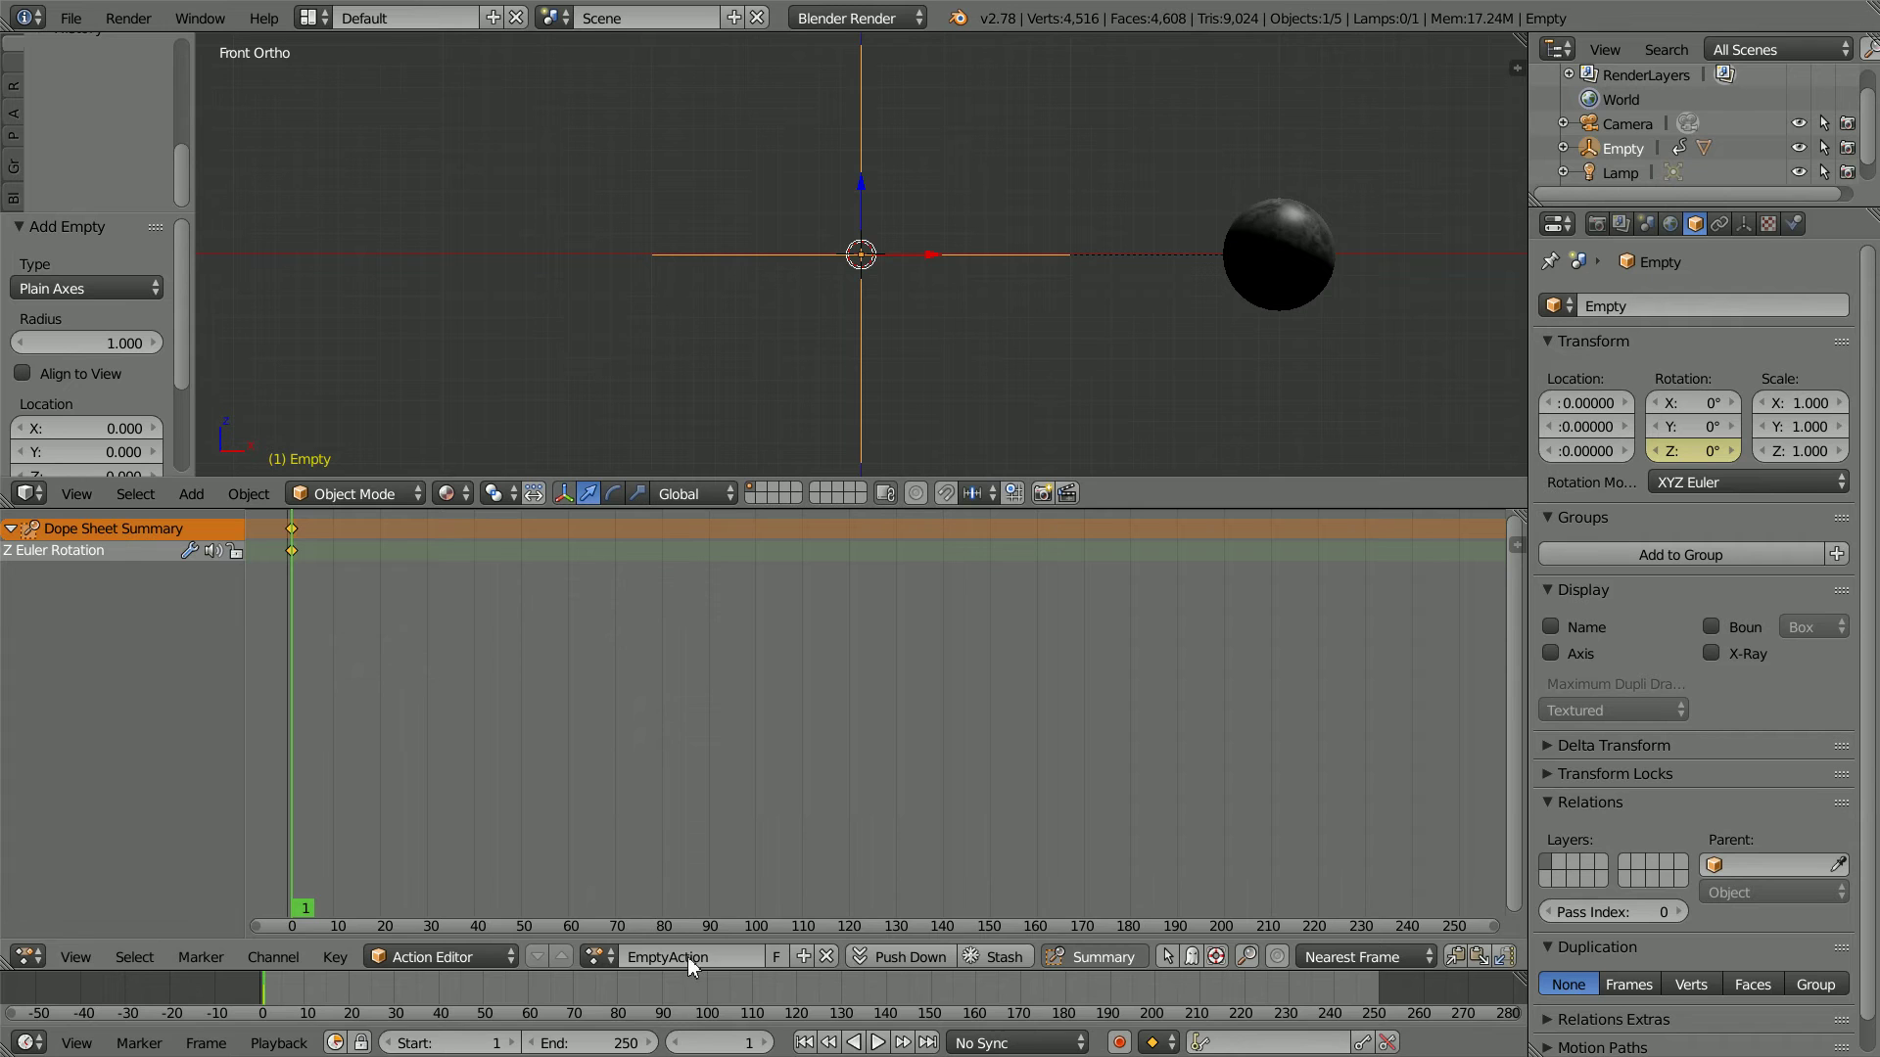
{"action": "left_click", "coordinate": [724, 1043]}
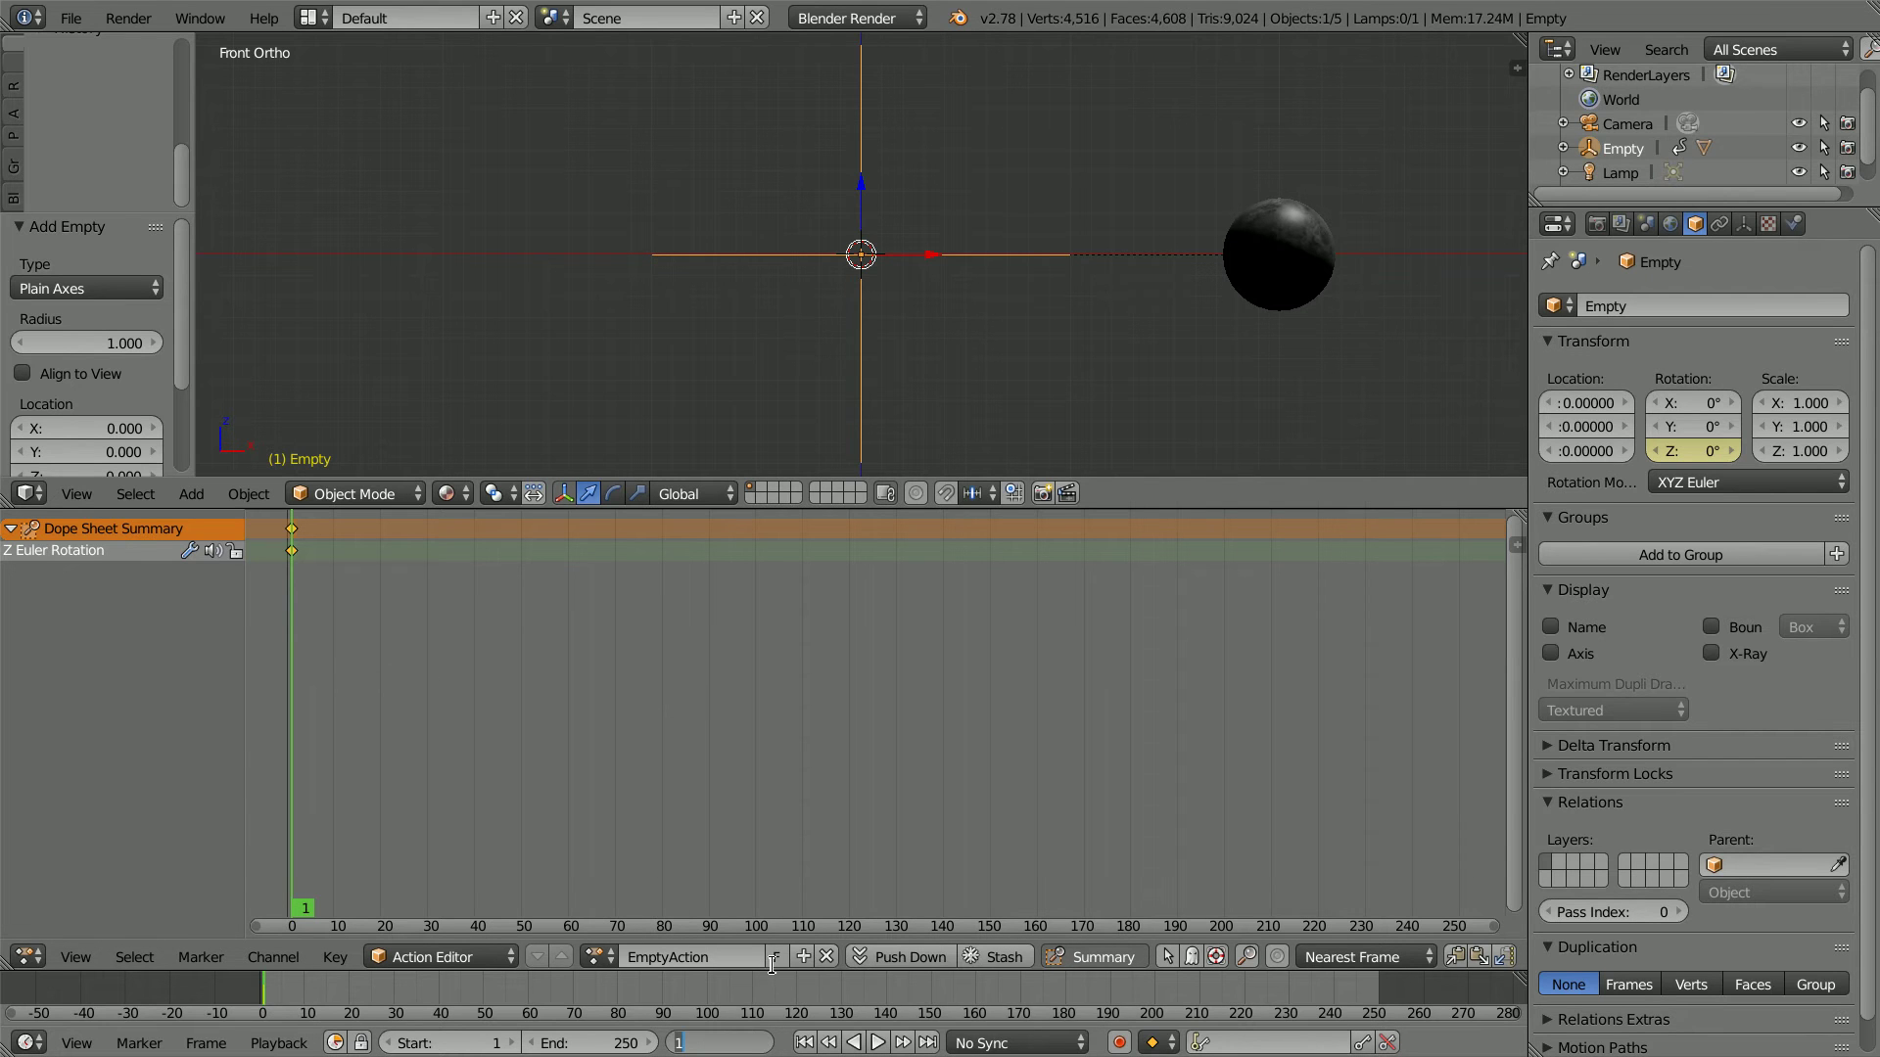
{"action": "type", "text": "300"}
{"action": "key", "text": "Return"}
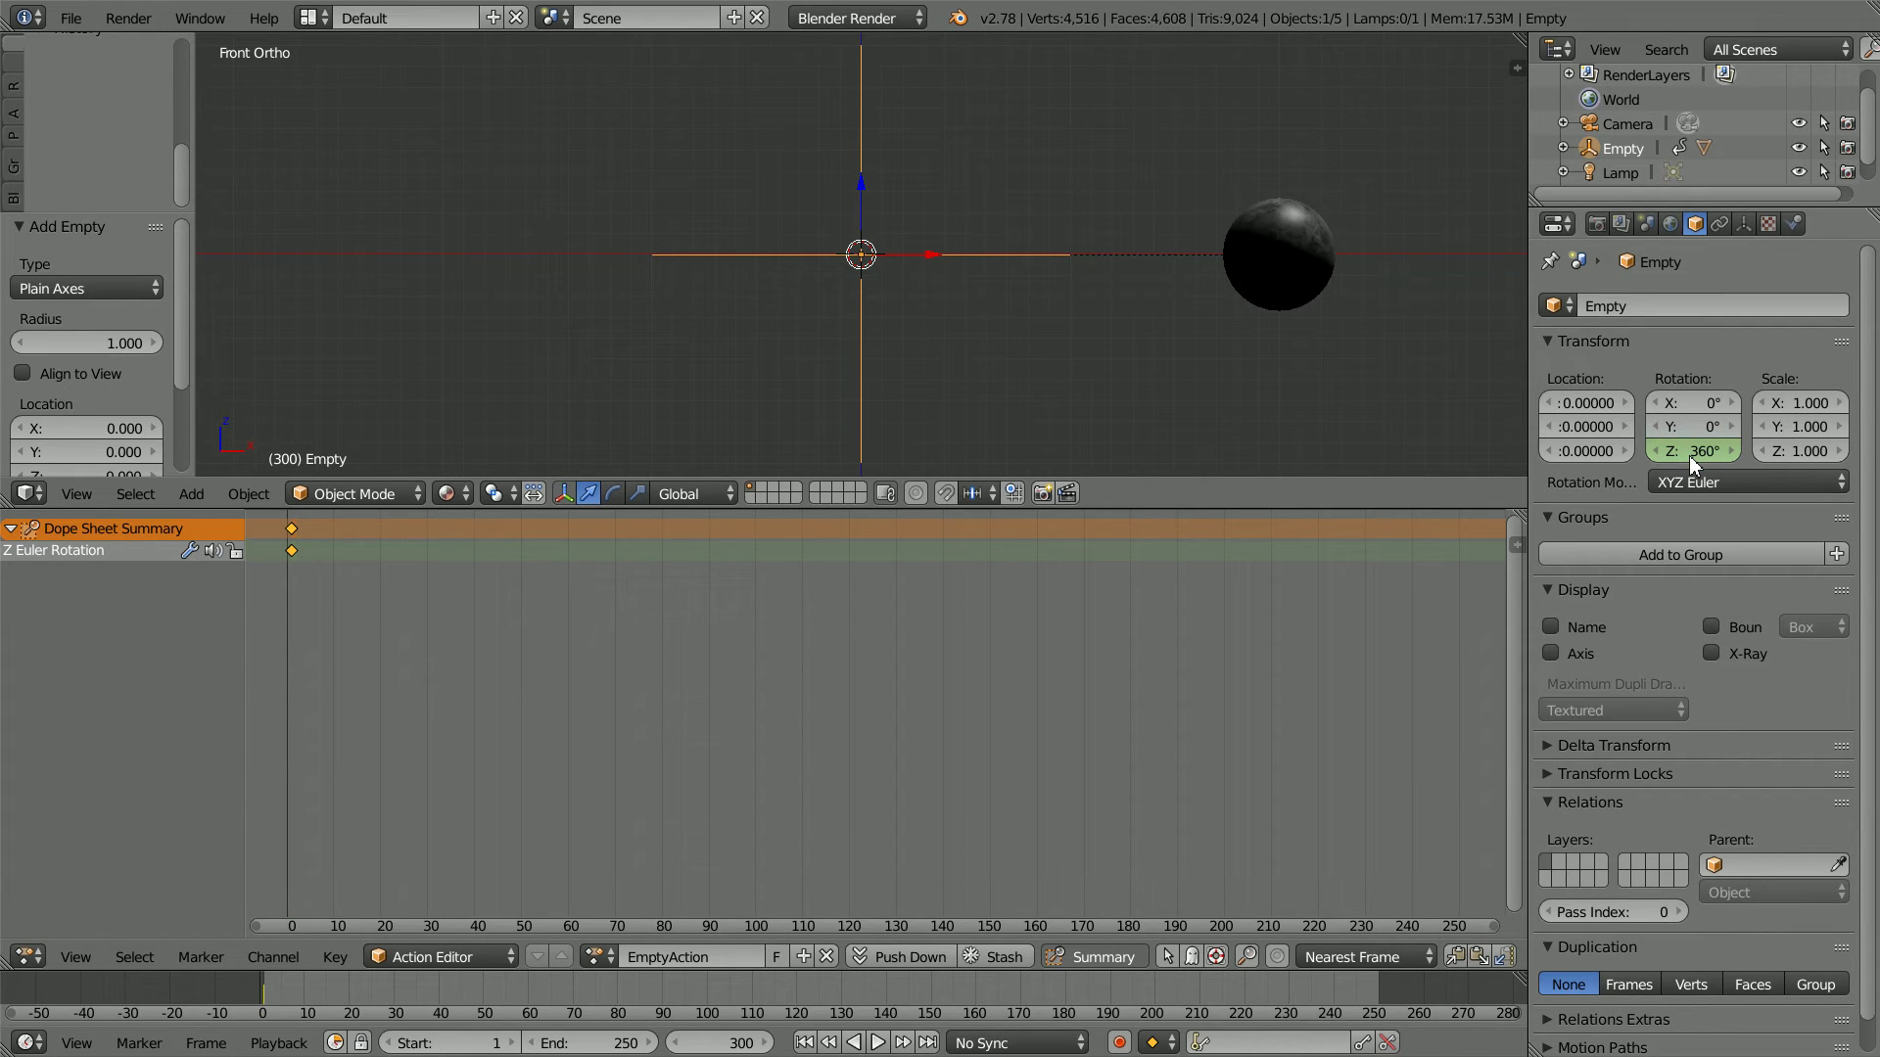
{"action": "right_click", "coordinate": [1690, 456]}
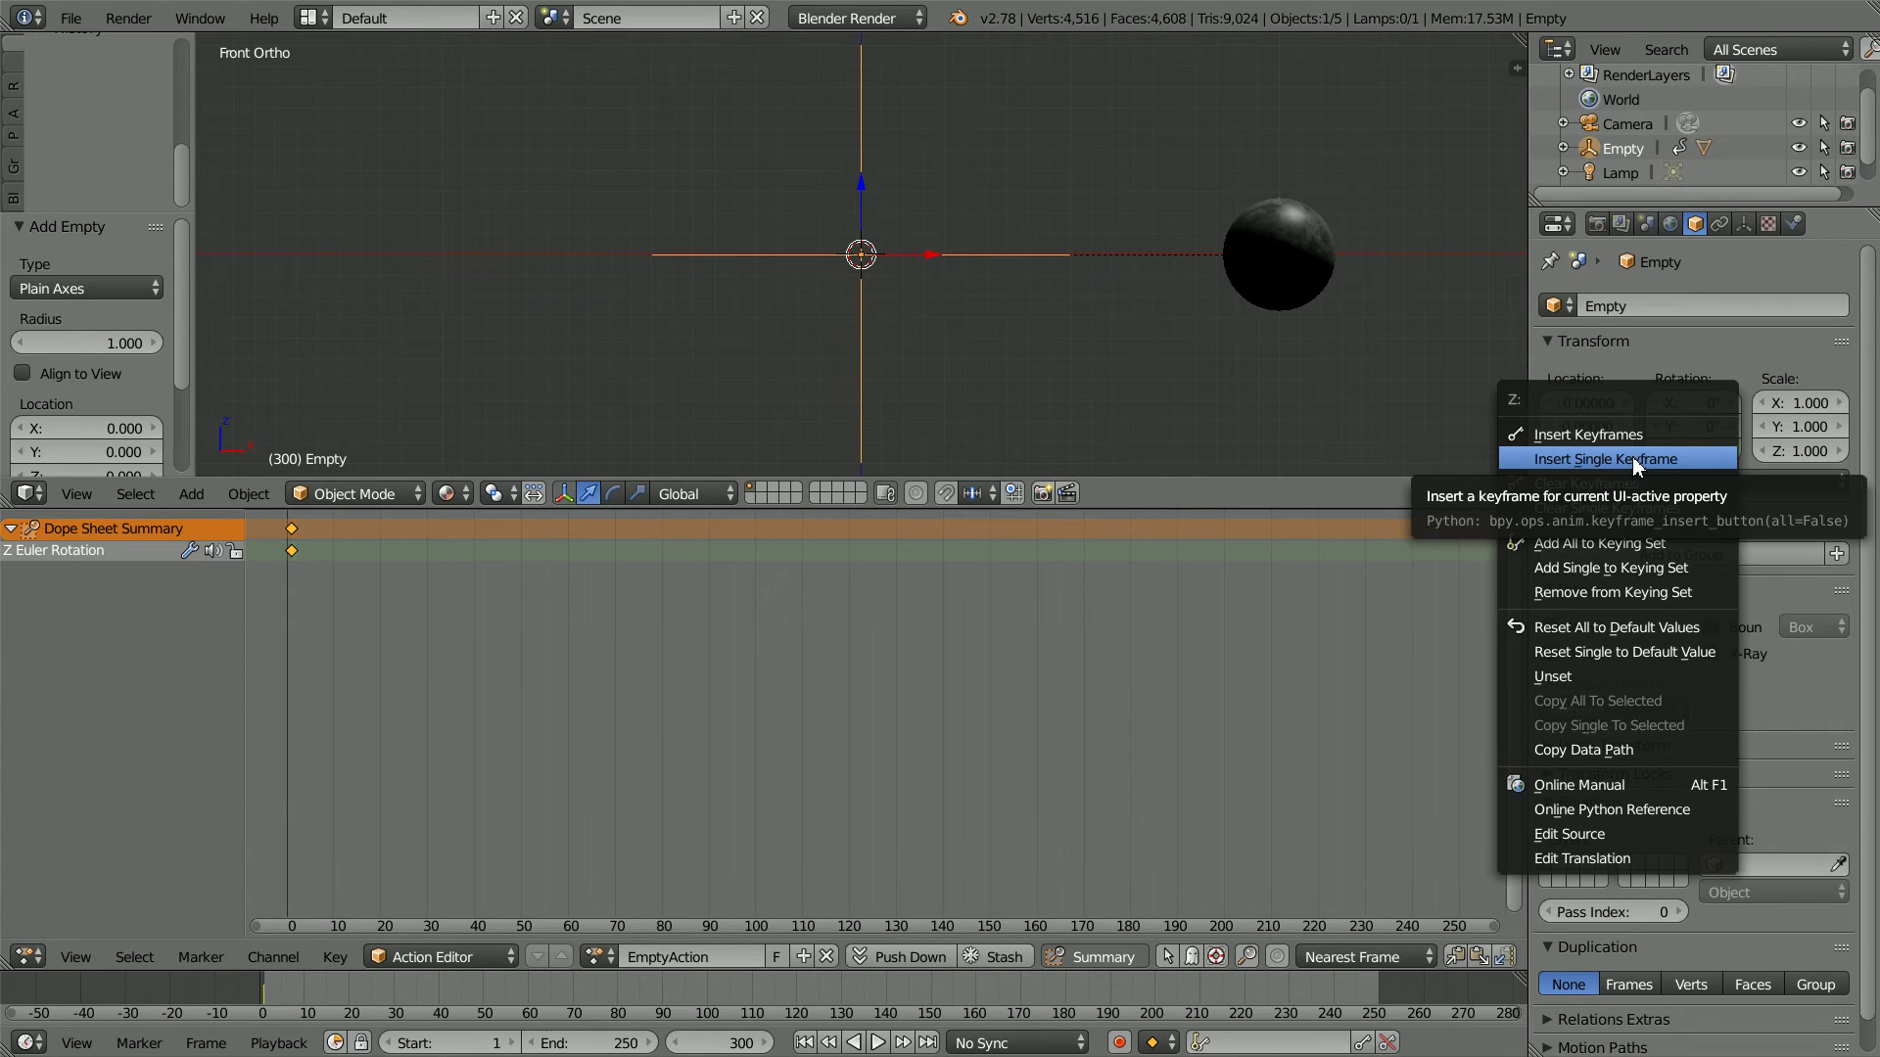
{"action": "left_click", "coordinate": [1654, 458]}
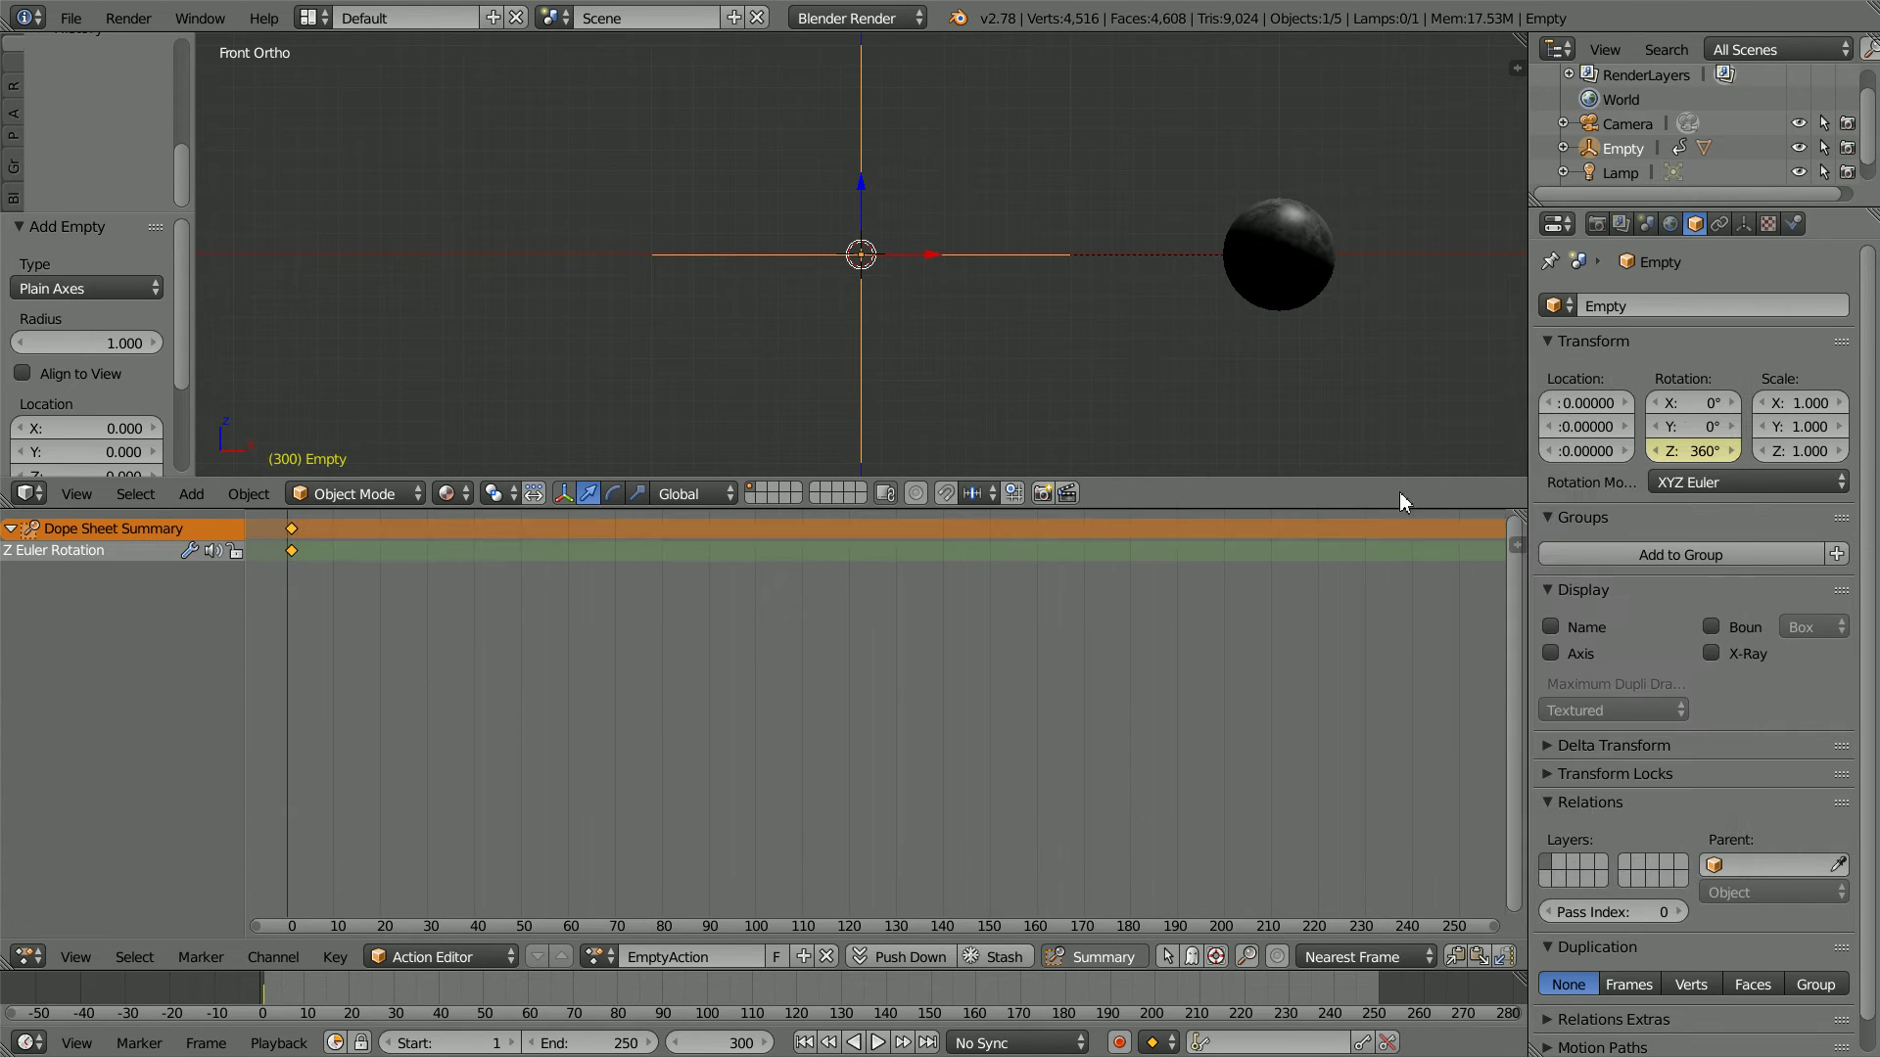
Step: Set the scene end frame to 300 and make the keyframes interpolate linearly
{"action": "left_click", "coordinate": [595, 1046]}
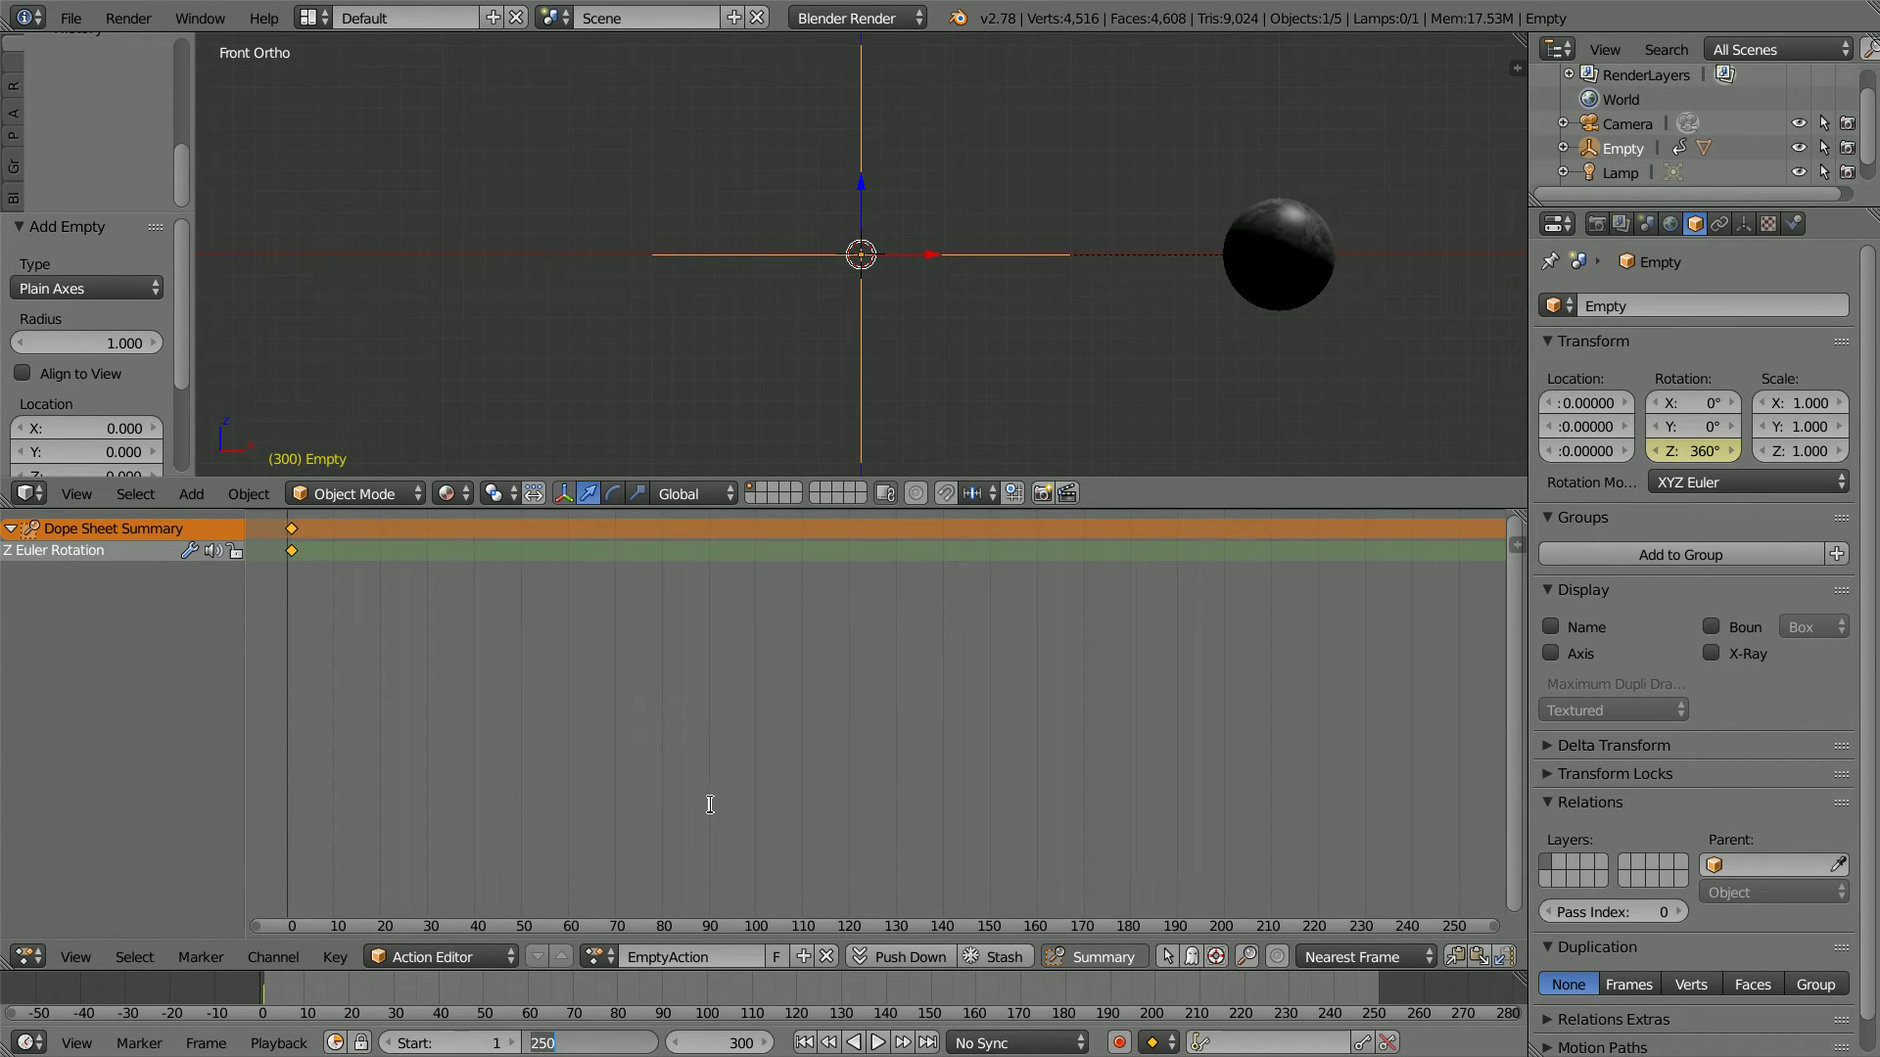
{"action": "type", "text": "300"}
{"action": "key", "text": "Return"}
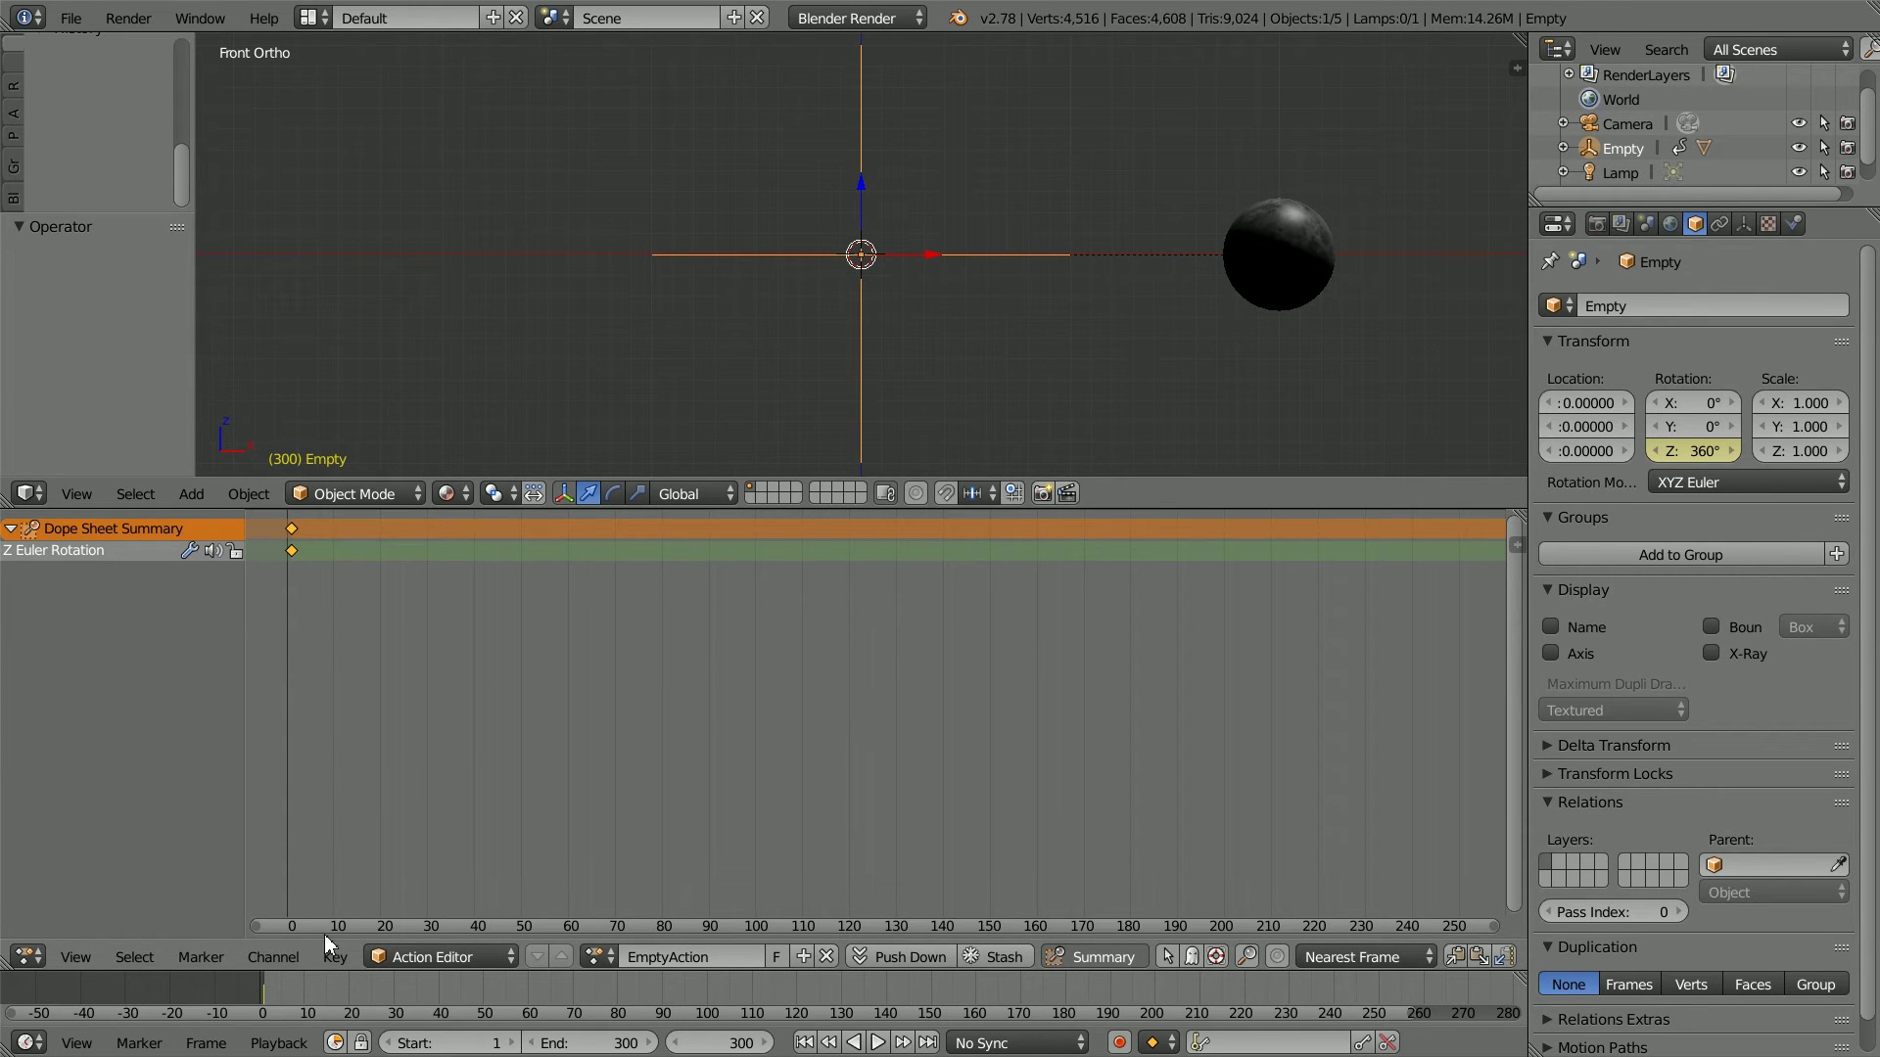
{"action": "left_click", "coordinate": [333, 963]}
{"action": "mouse_move", "coordinate": [467, 665]}
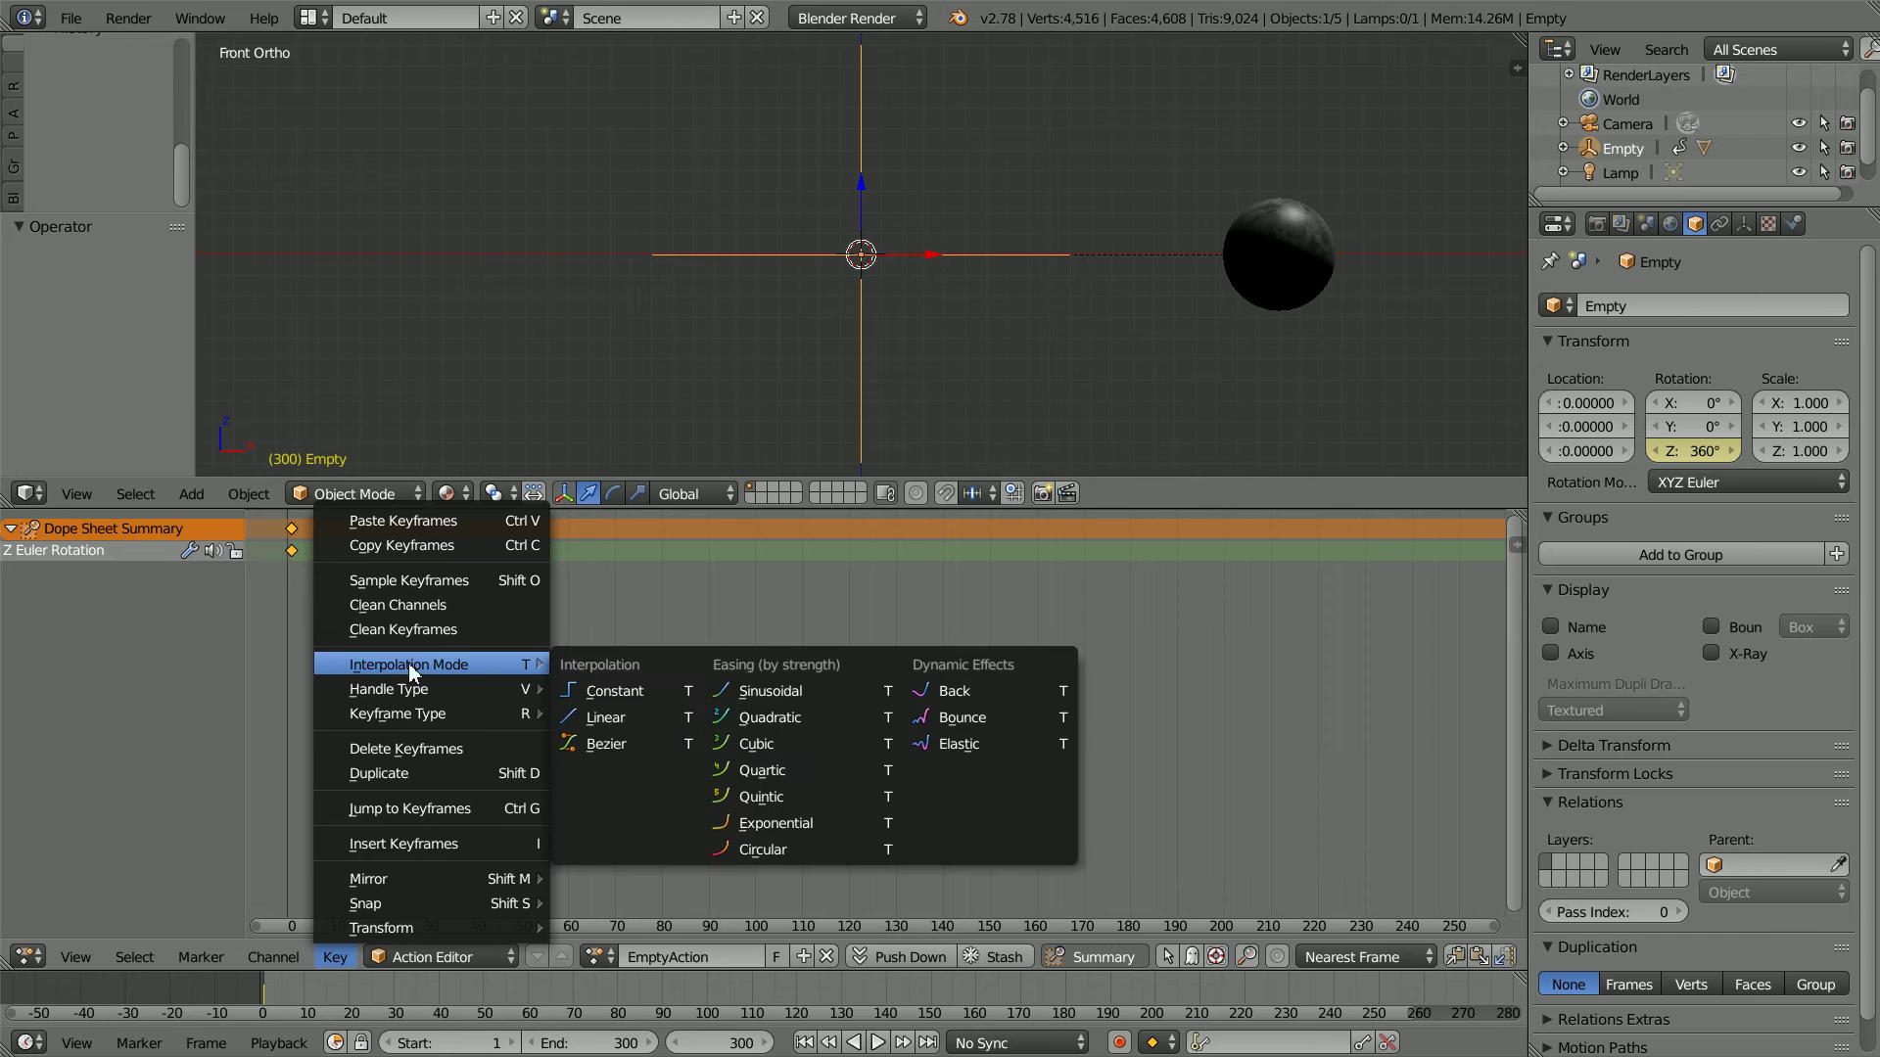
{"action": "left_click", "coordinate": [656, 719]}
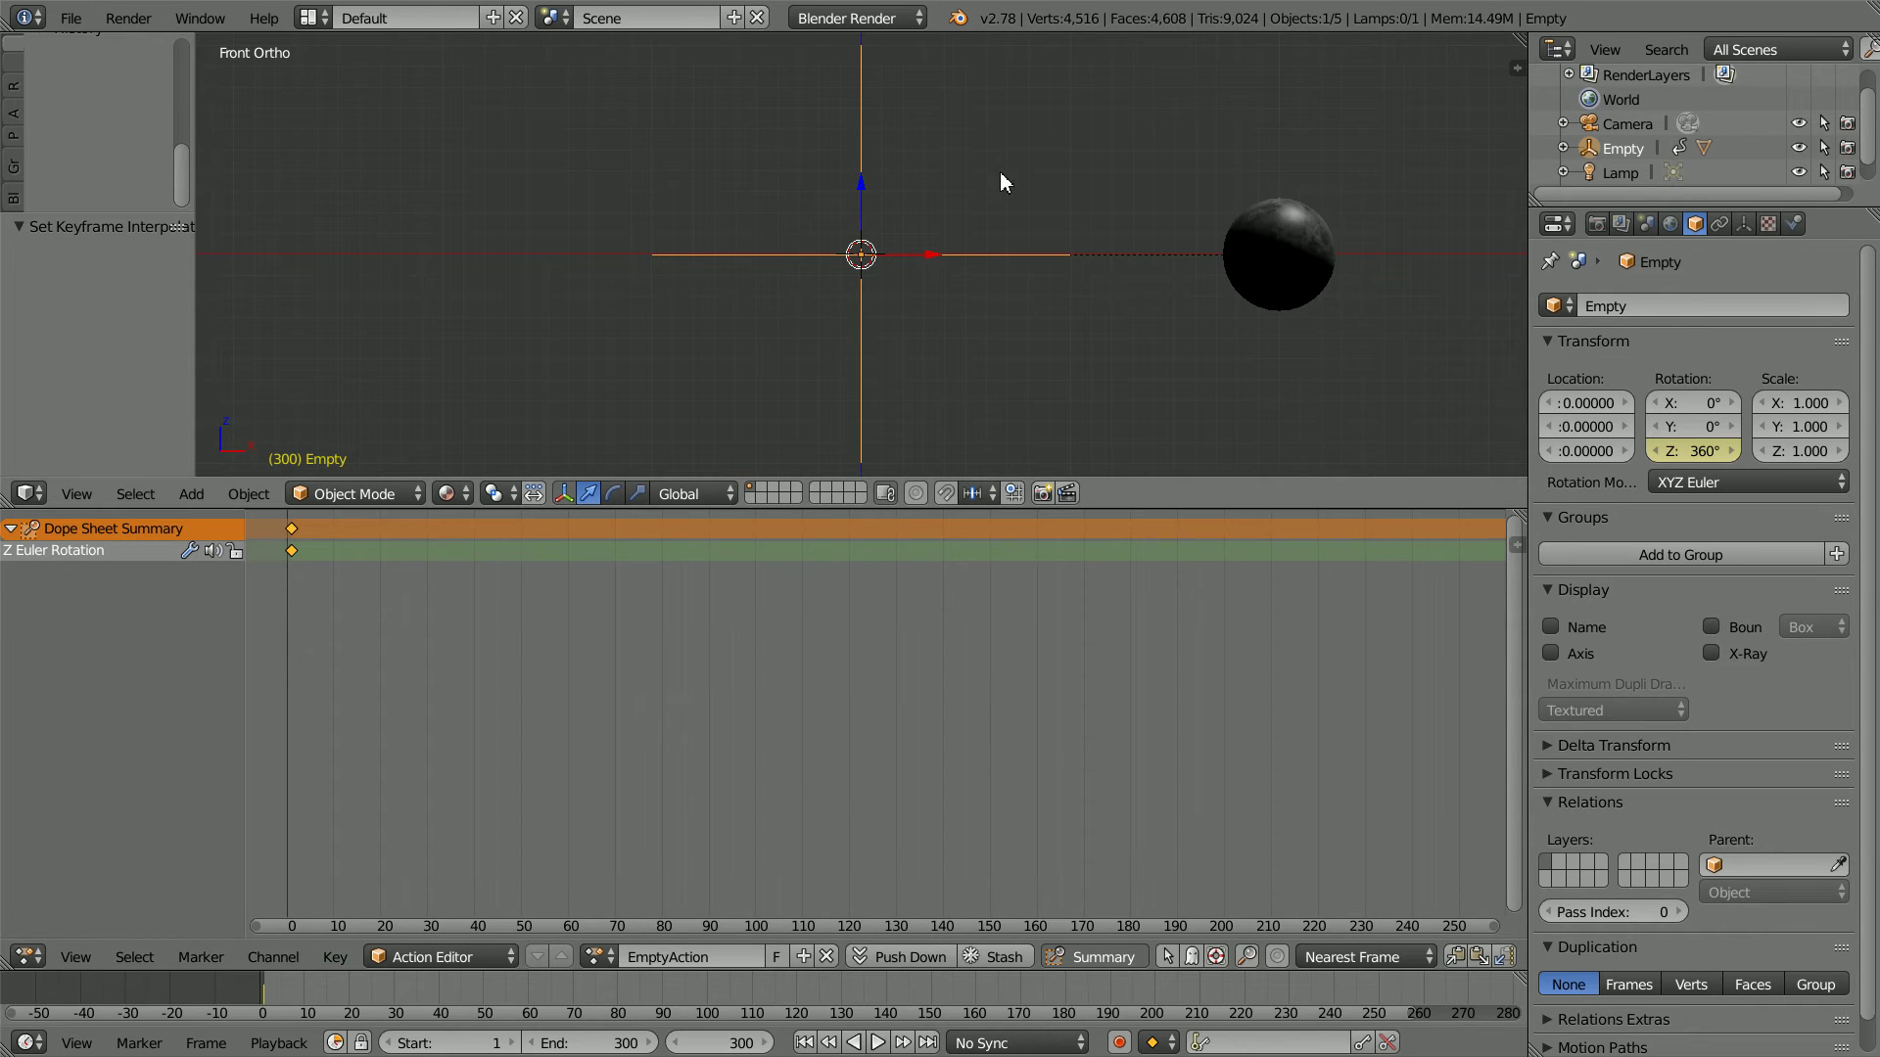
Step: Rename the Empty's action to moonOrbit and push it down into an NLA strip
{"action": "left_click", "coordinate": [679, 958]}
{"action": "type", "text": "m"}
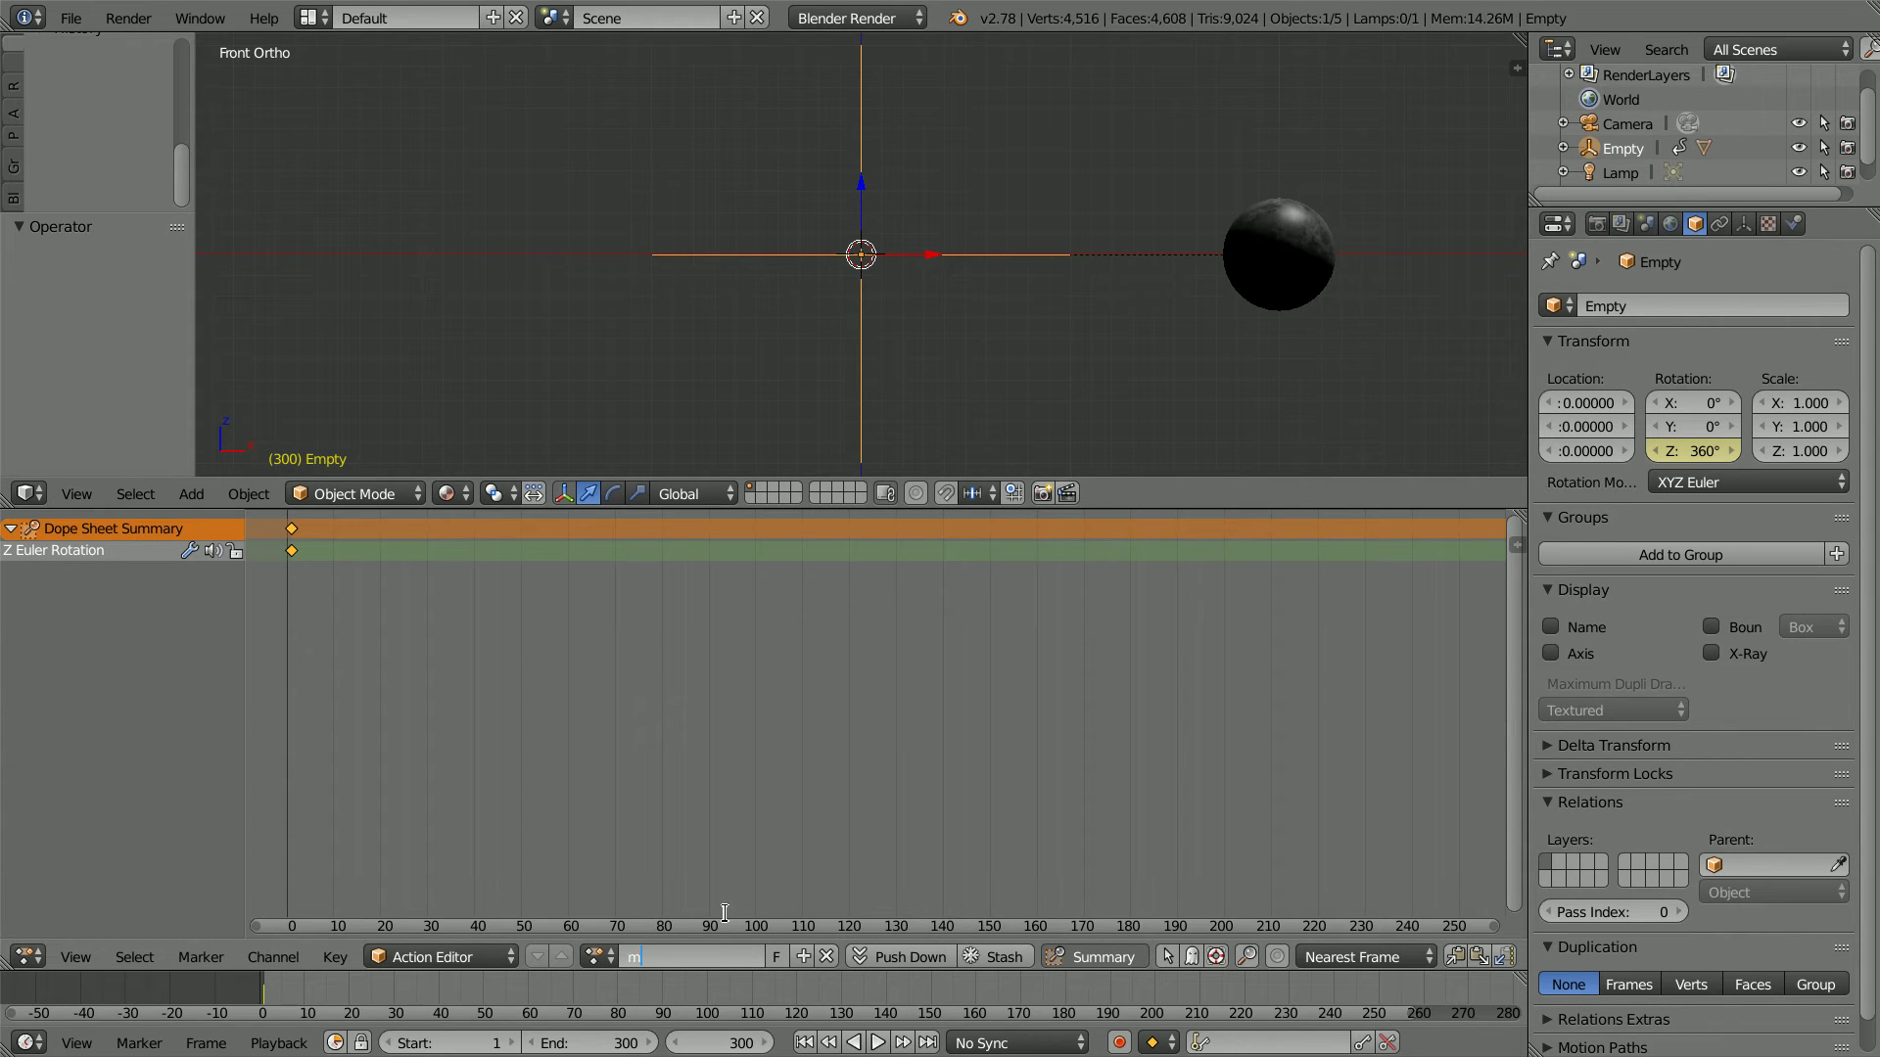
{"action": "type", "text": "oonOrbit"}
{"action": "key", "text": "Return"}
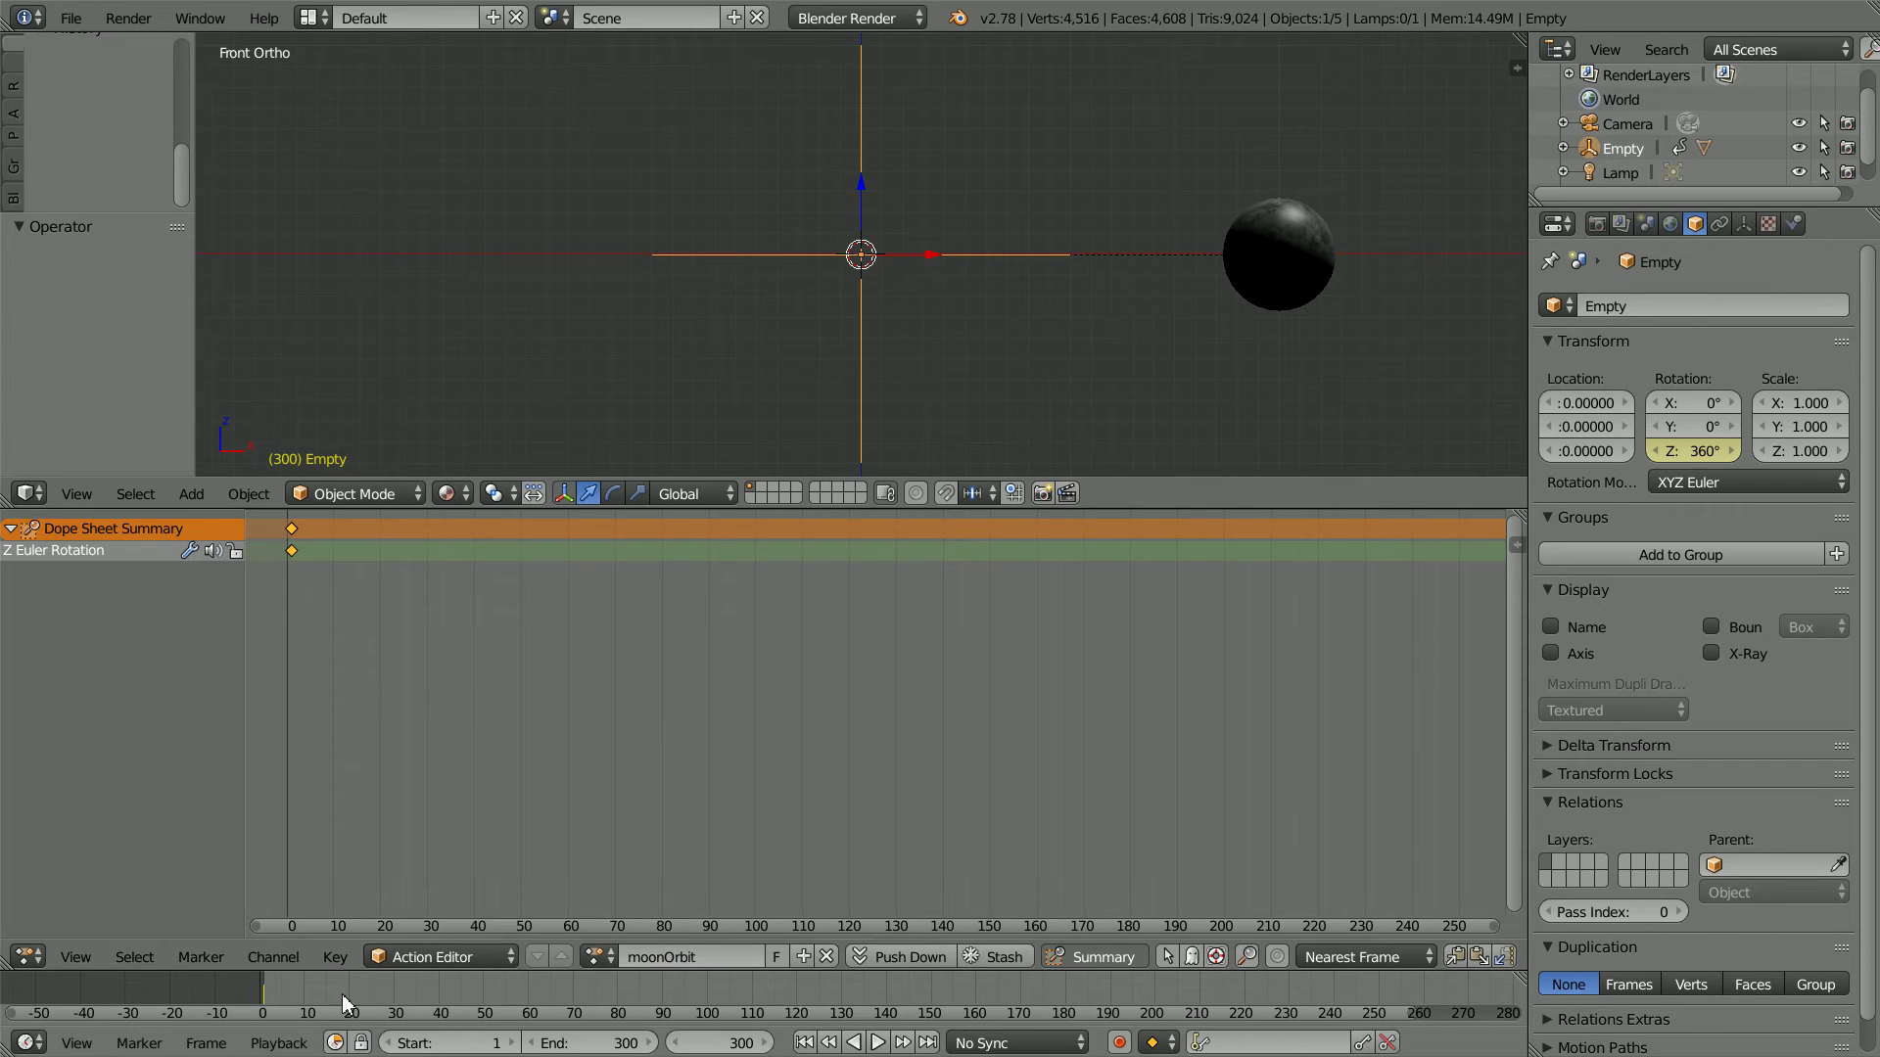
{"action": "left_click", "coordinate": [28, 956]}
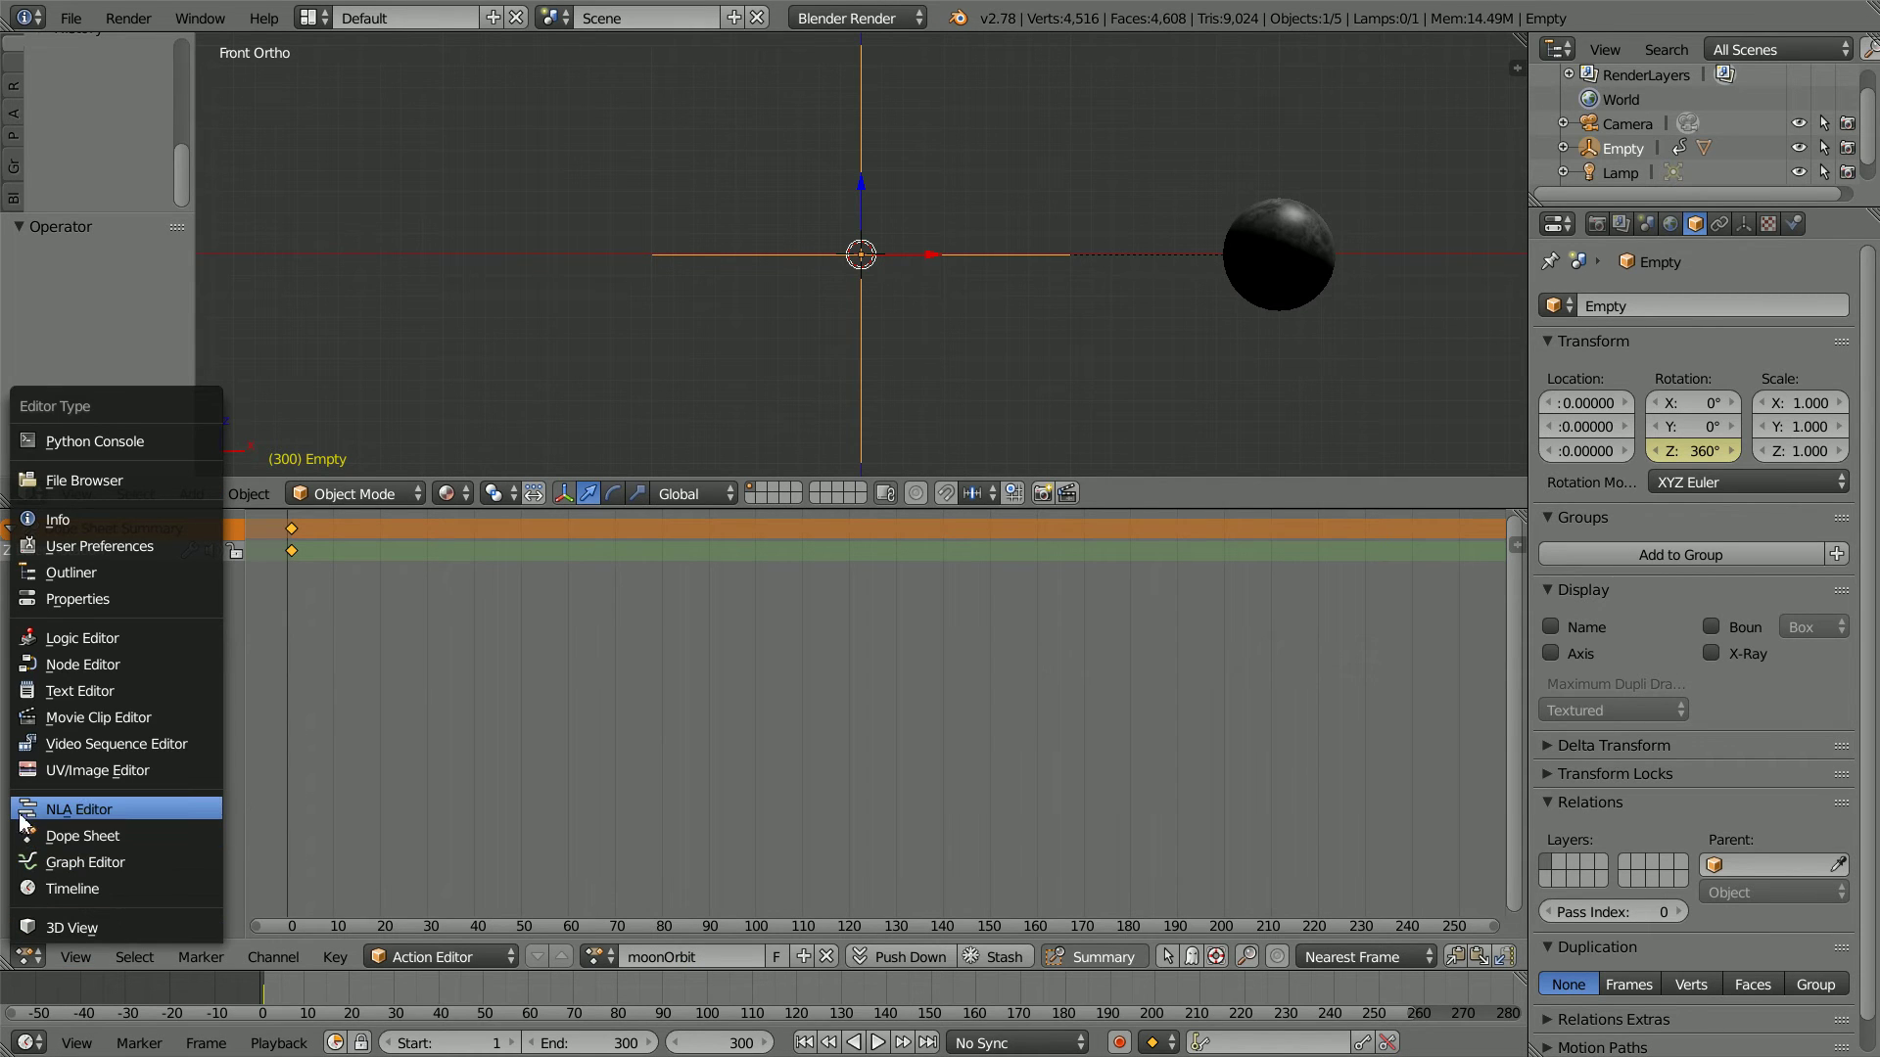
{"action": "left_click", "coordinate": [135, 808]}
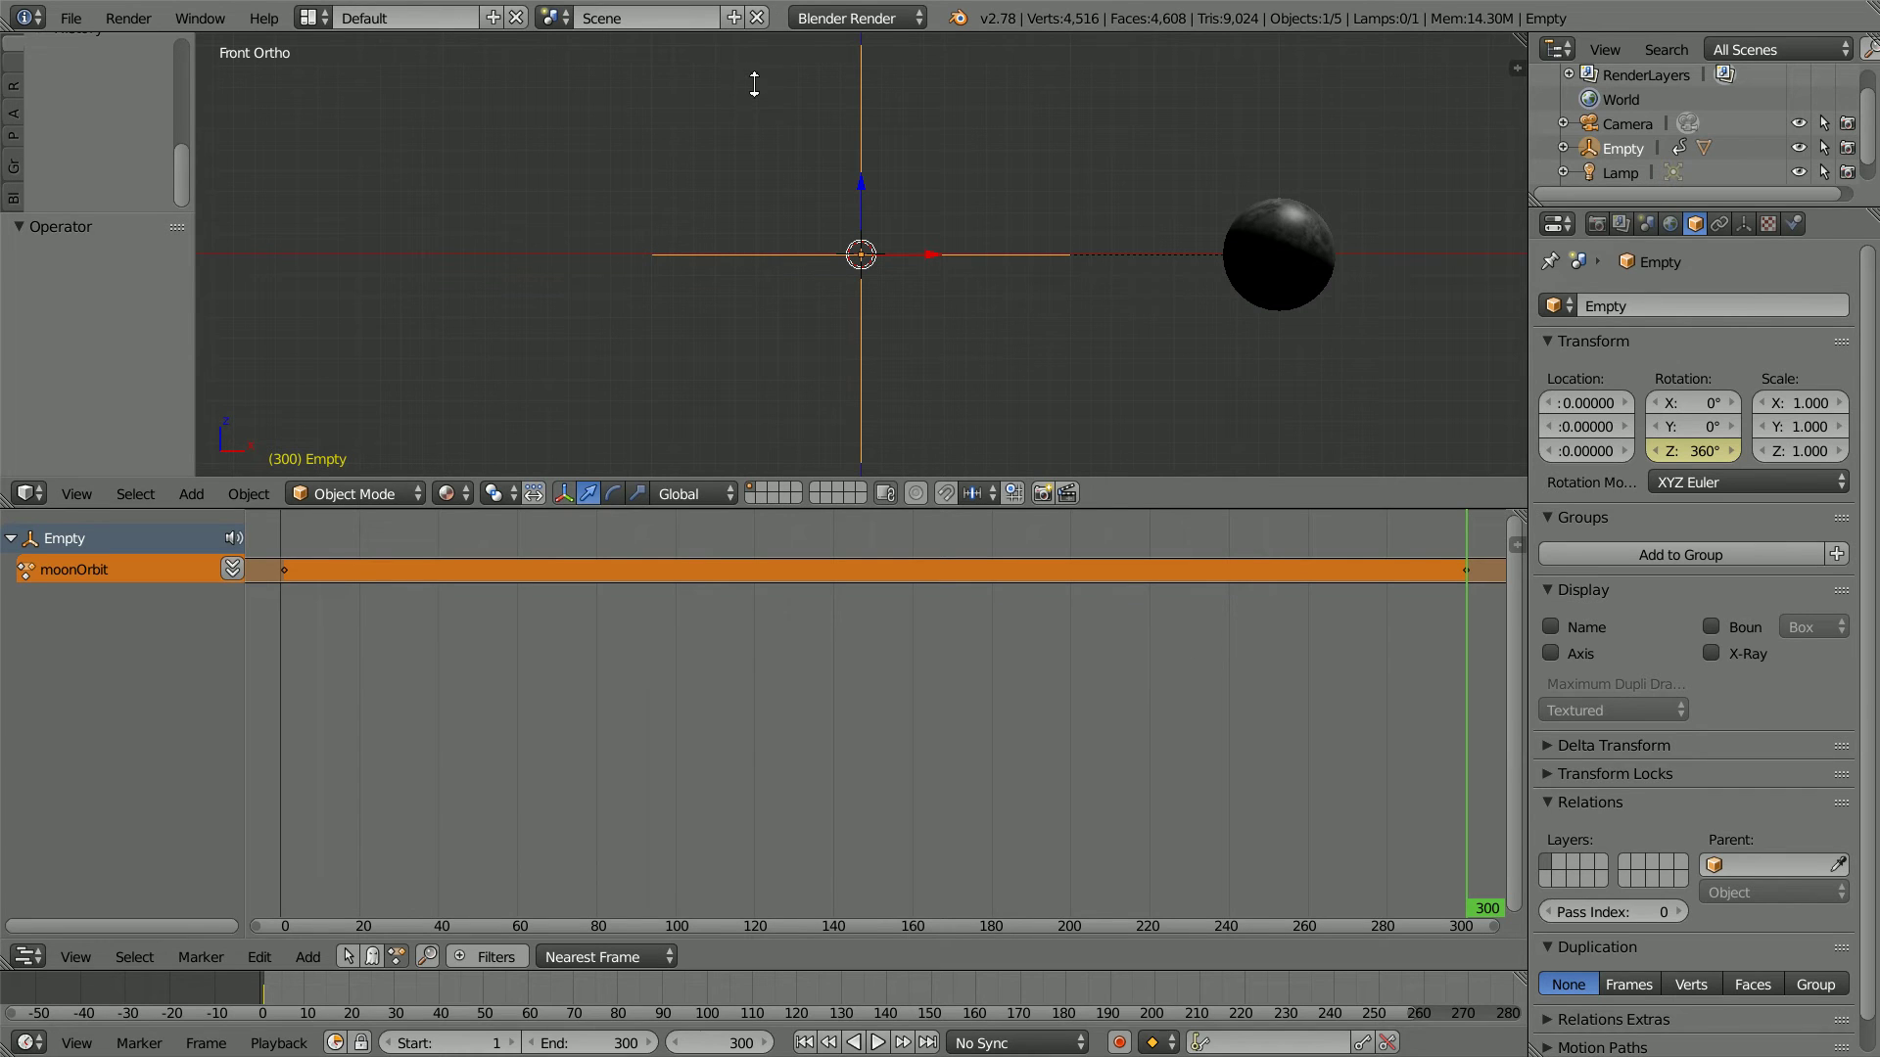
{"action": "scroll", "coordinate": [850, 1008], "scroll_direction": "down", "scroll_amount": 2}
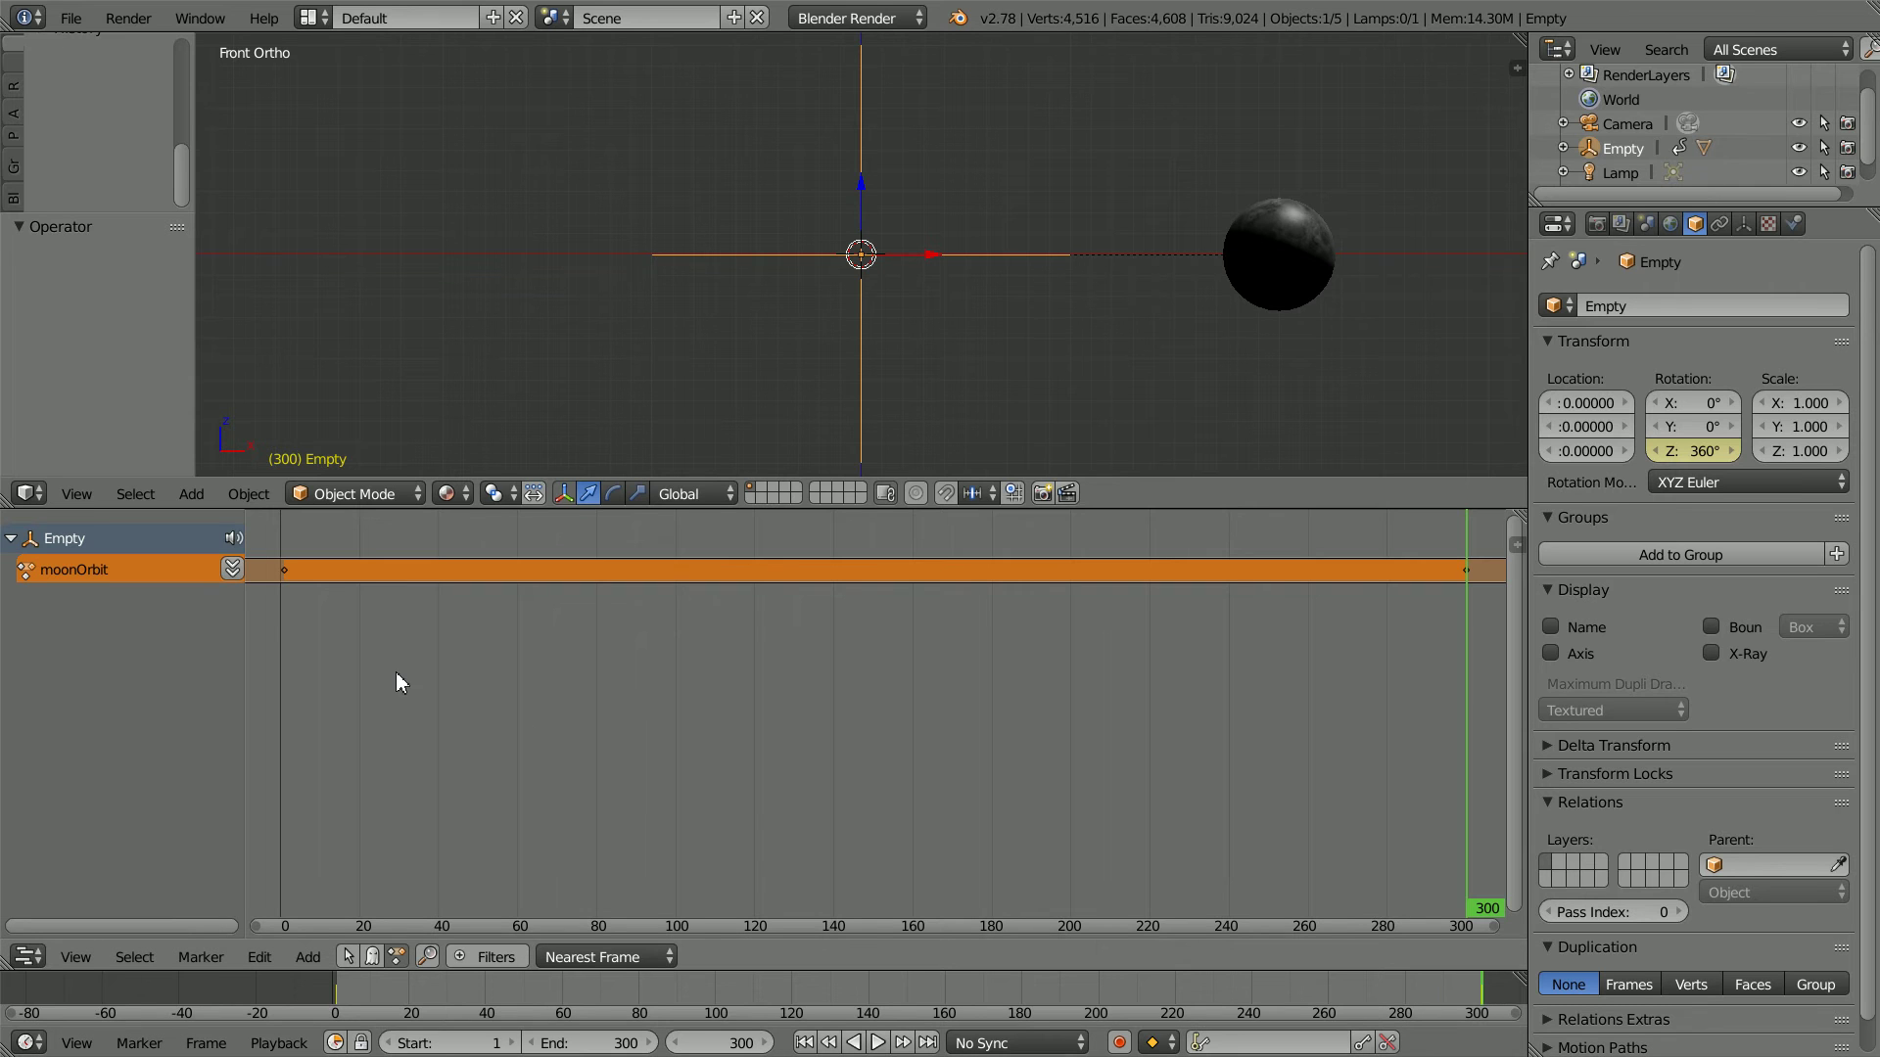
{"action": "left_click", "coordinate": [232, 569]}
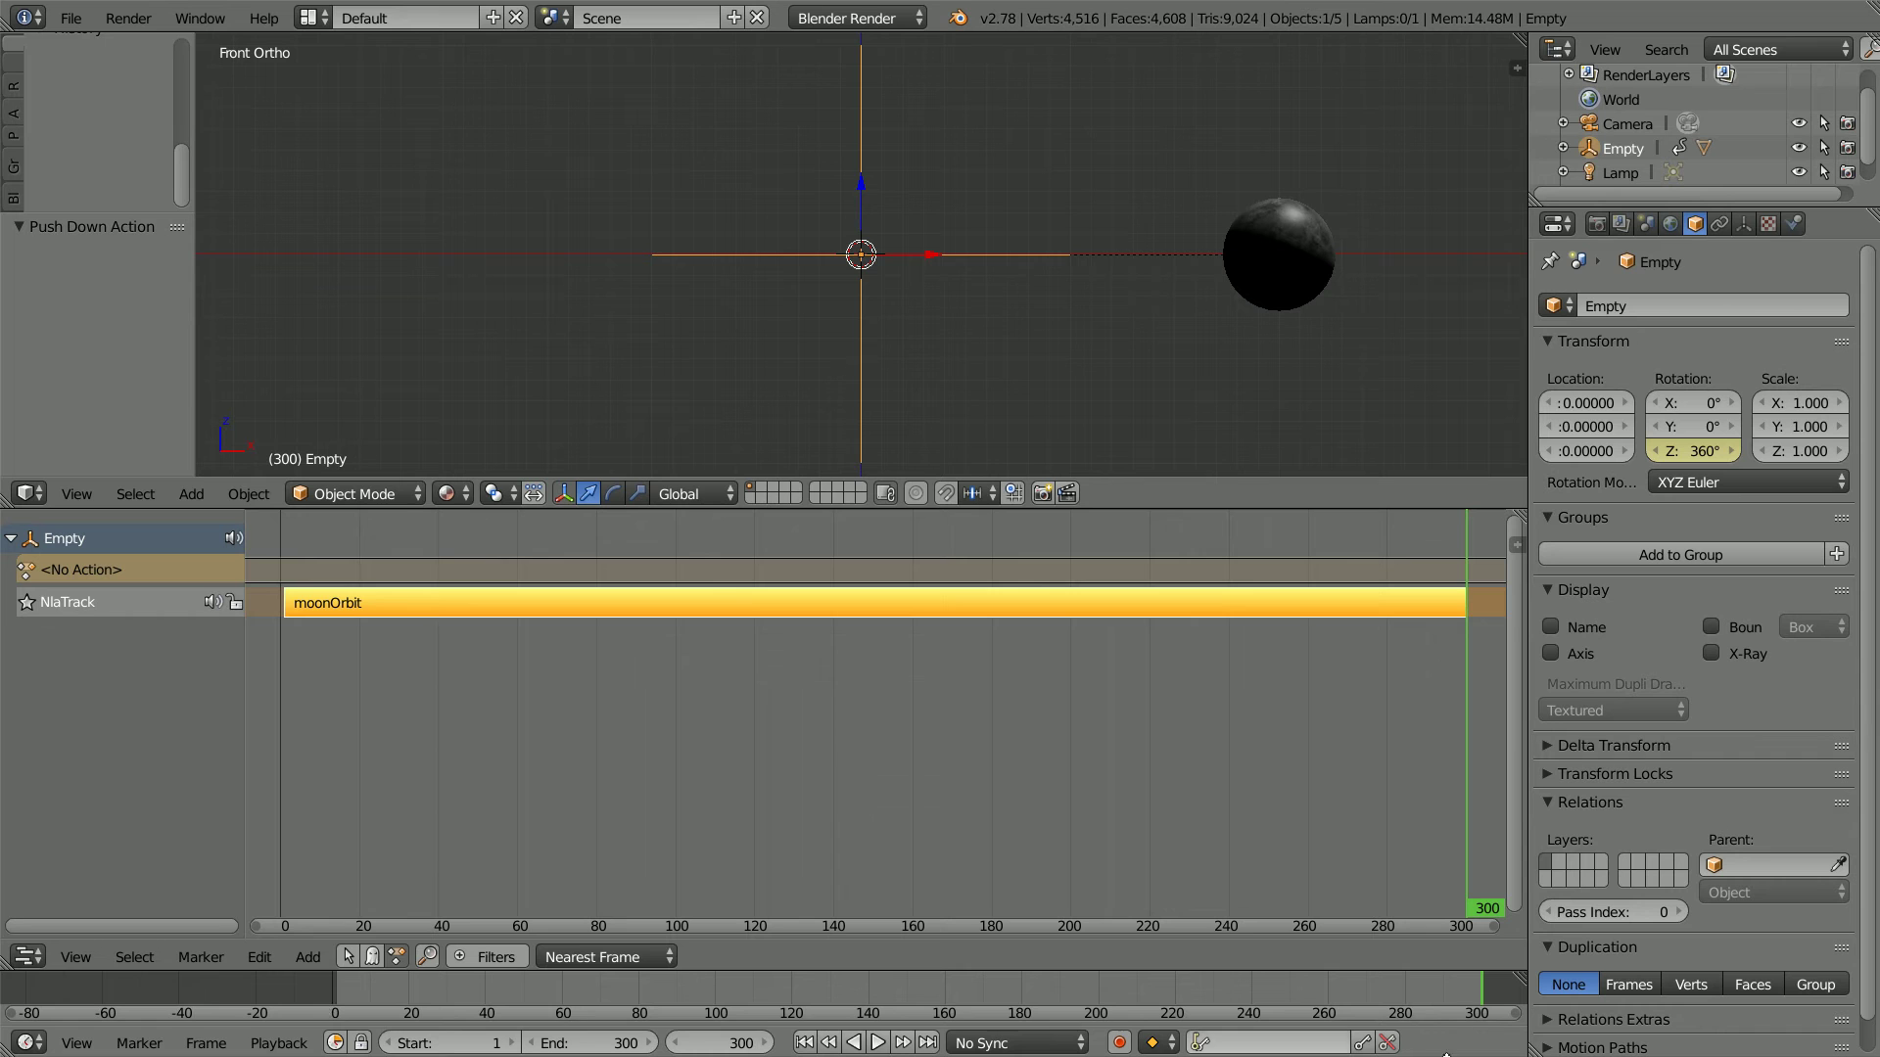
Step: Play the orbit animation, stop it, and return to frame 1
{"action": "left_click", "coordinate": [877, 1043]}
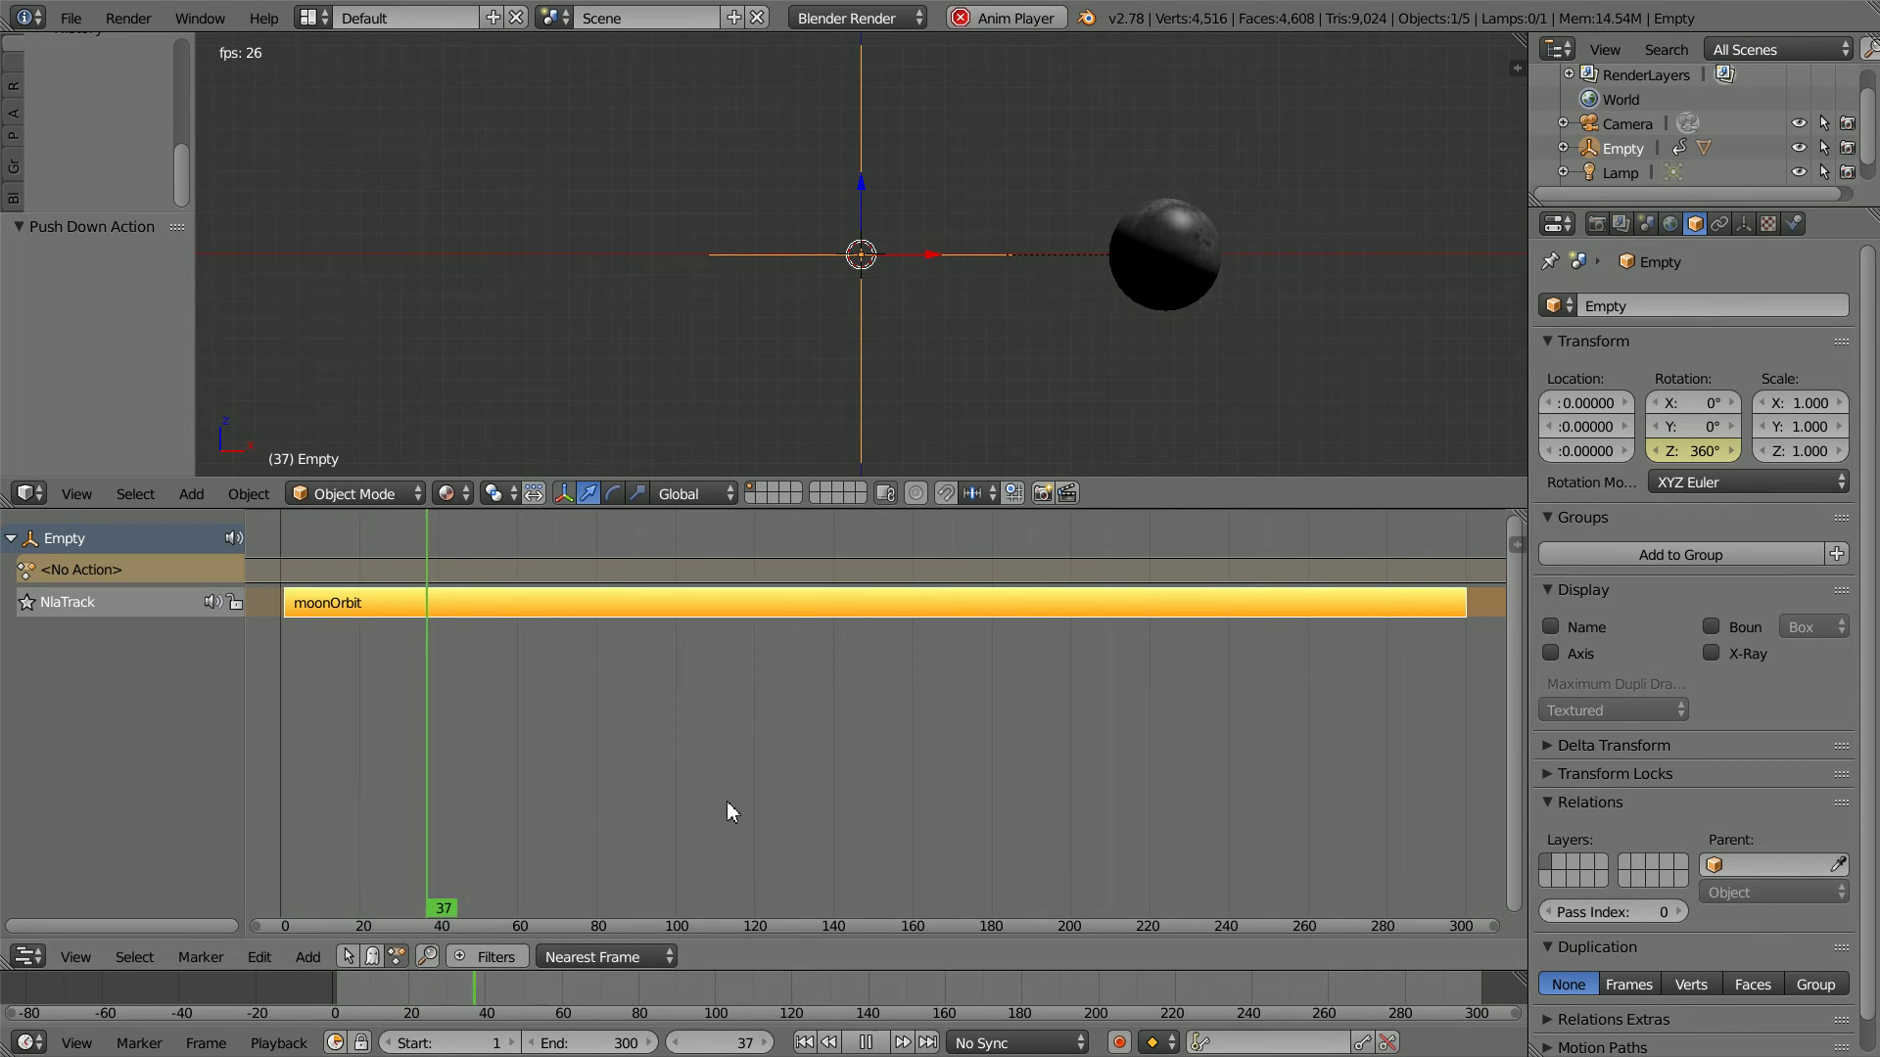
{"action": "left_click", "coordinate": [865, 1043]}
{"action": "left_click", "coordinate": [804, 1043]}
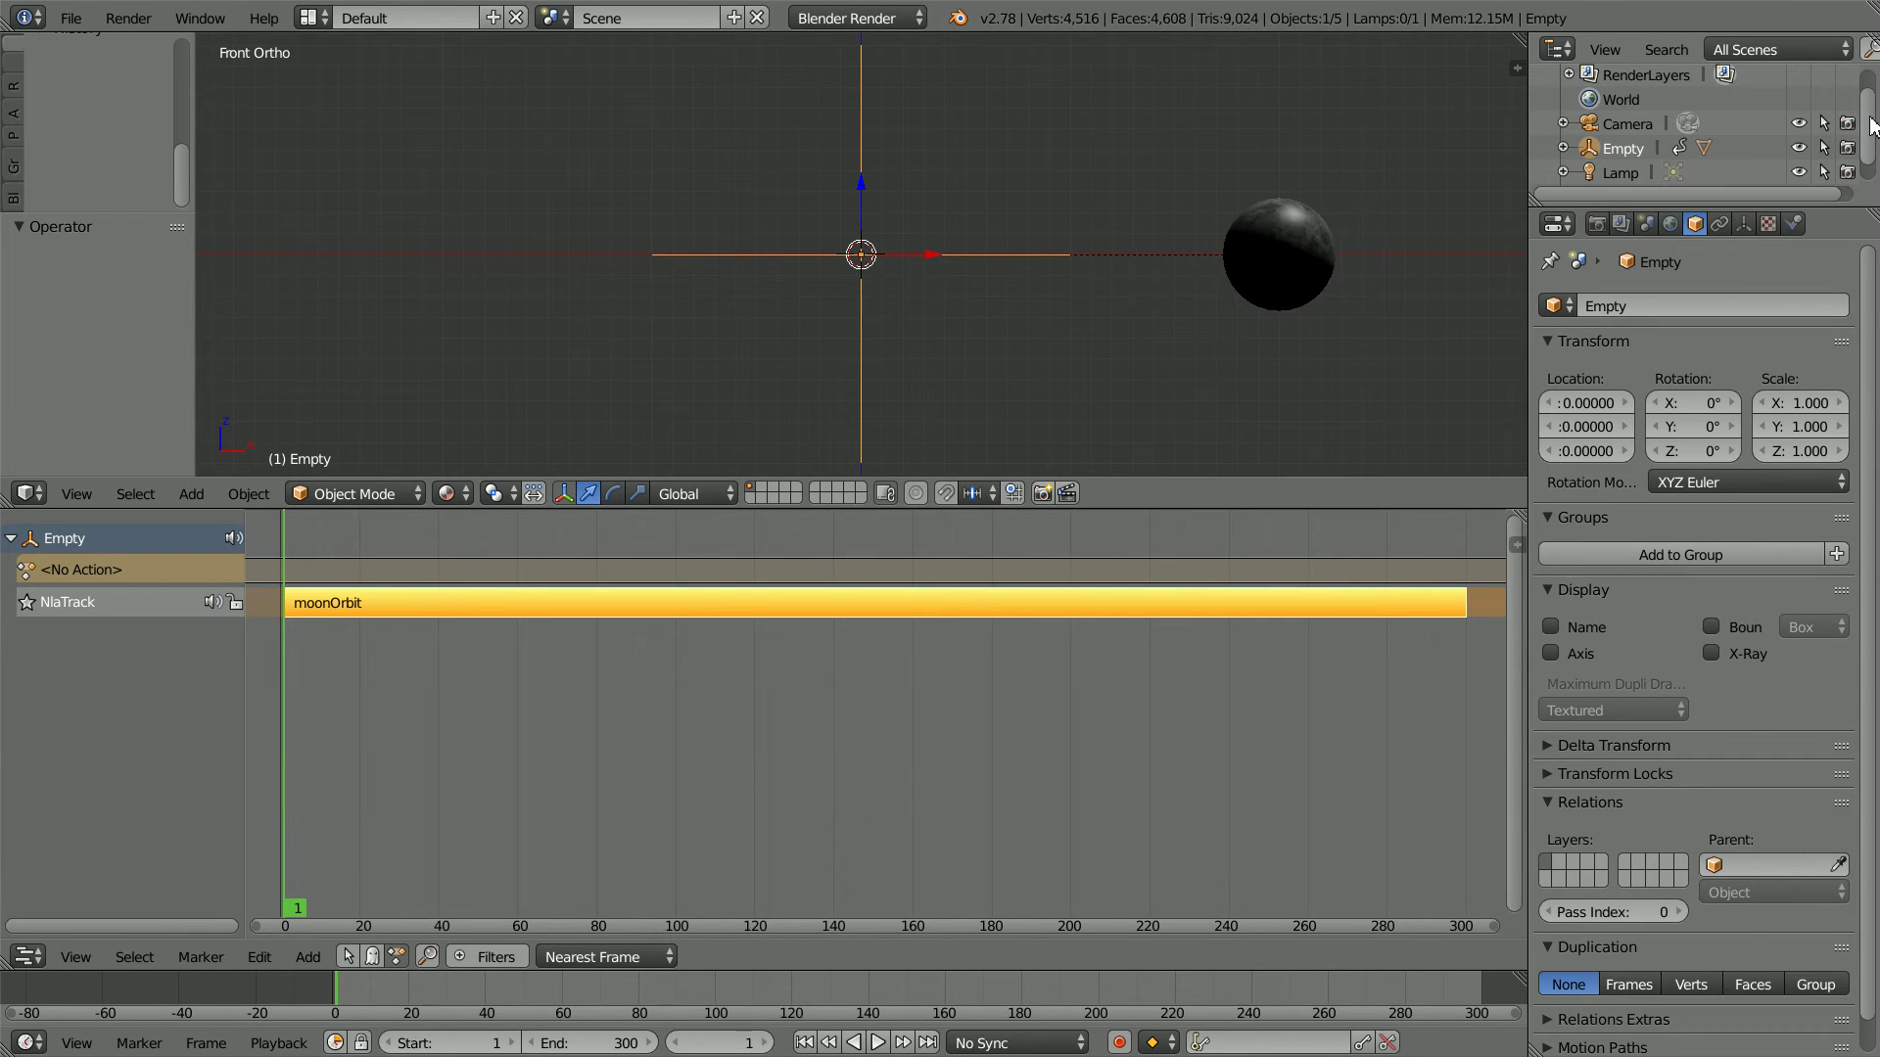
{"action": "scroll", "coordinate": [1872, 159], "scroll_direction": "down", "scroll_amount": 1}
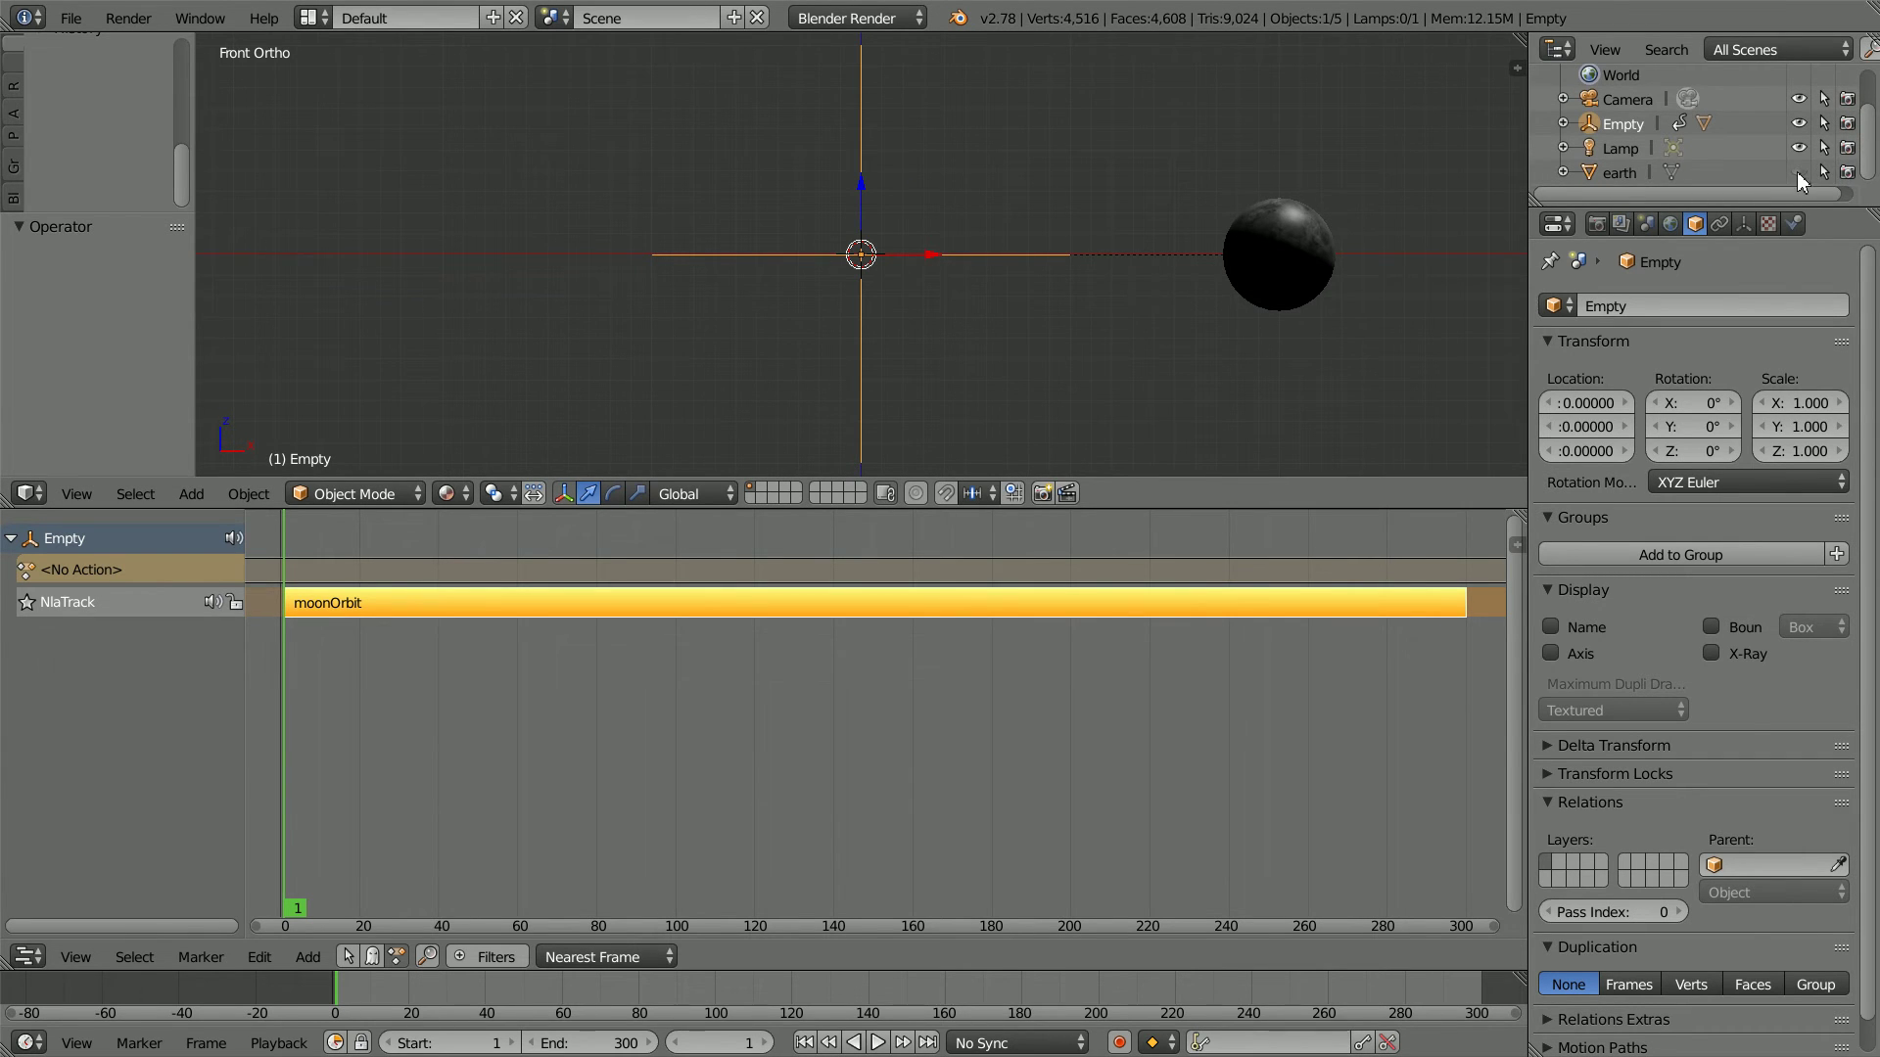
Step: Unhide and select the earth, then include it in the NLA editor
{"action": "left_click", "coordinate": [1800, 177]}
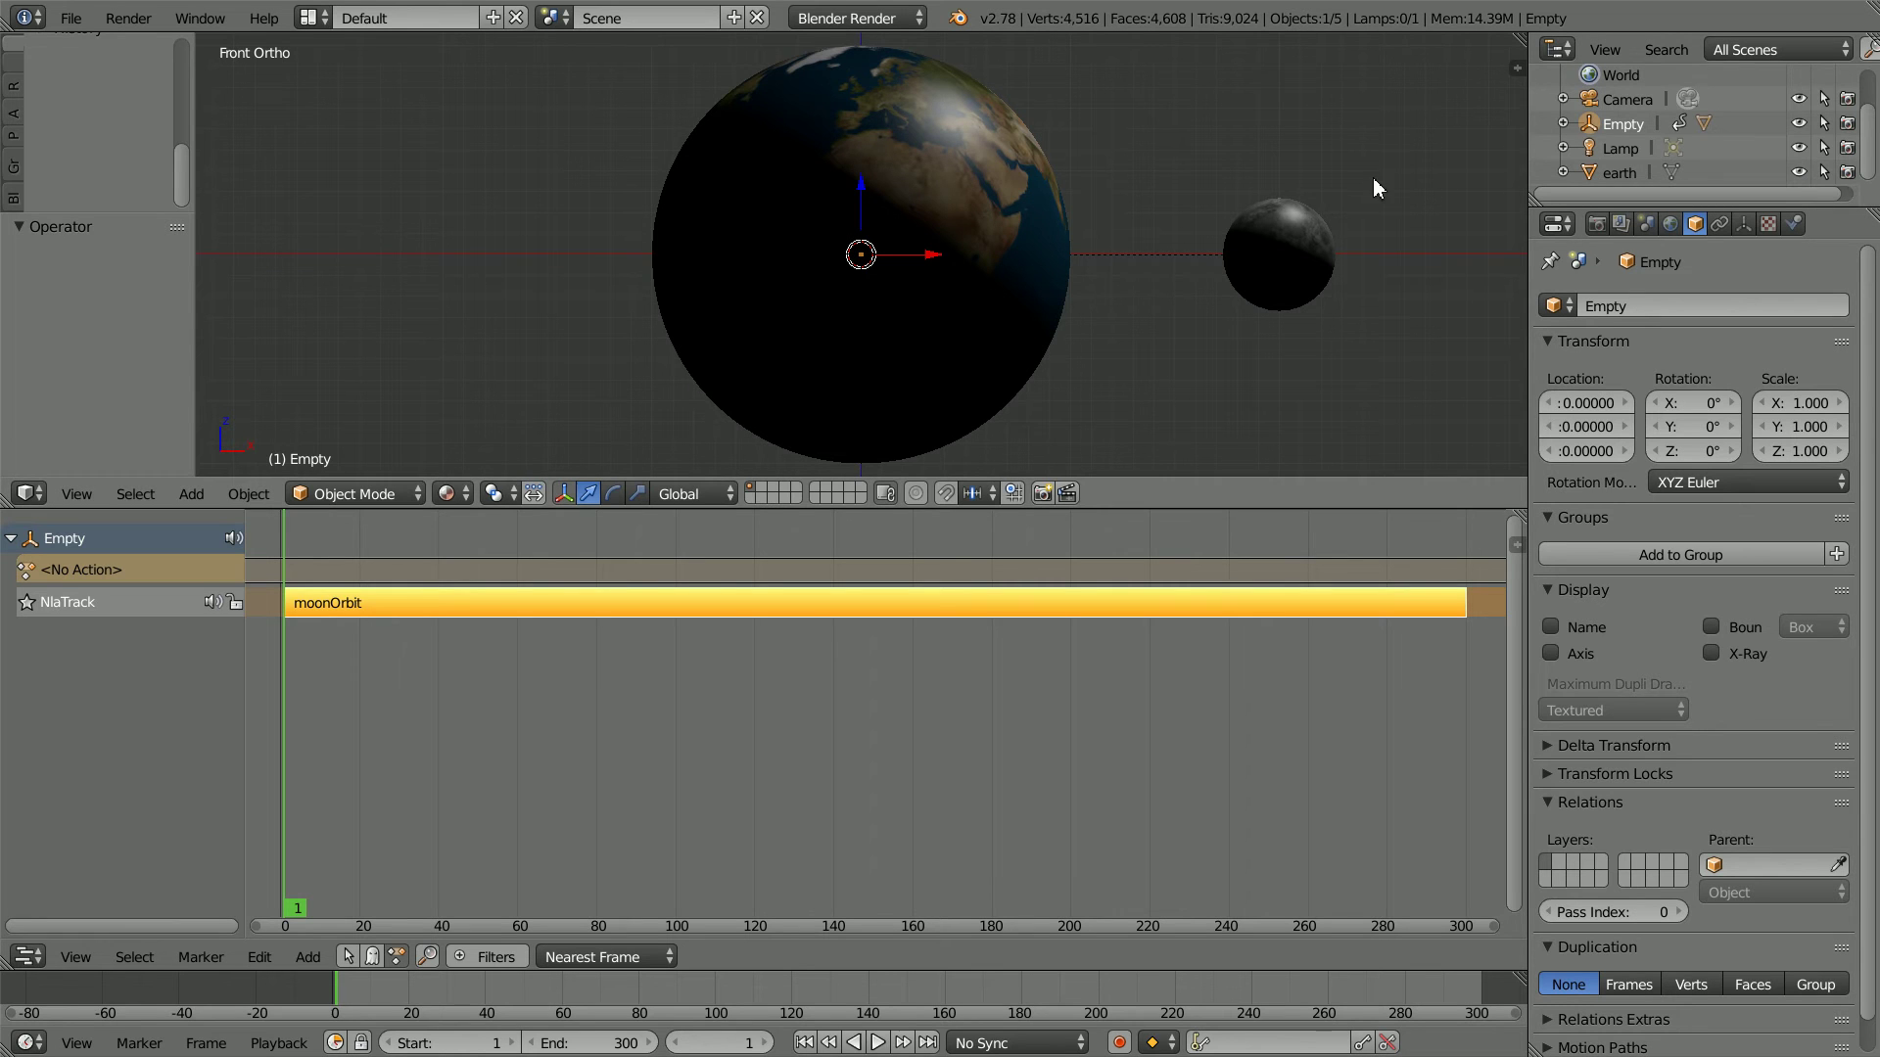
{"action": "right_click", "coordinate": [1039, 281]}
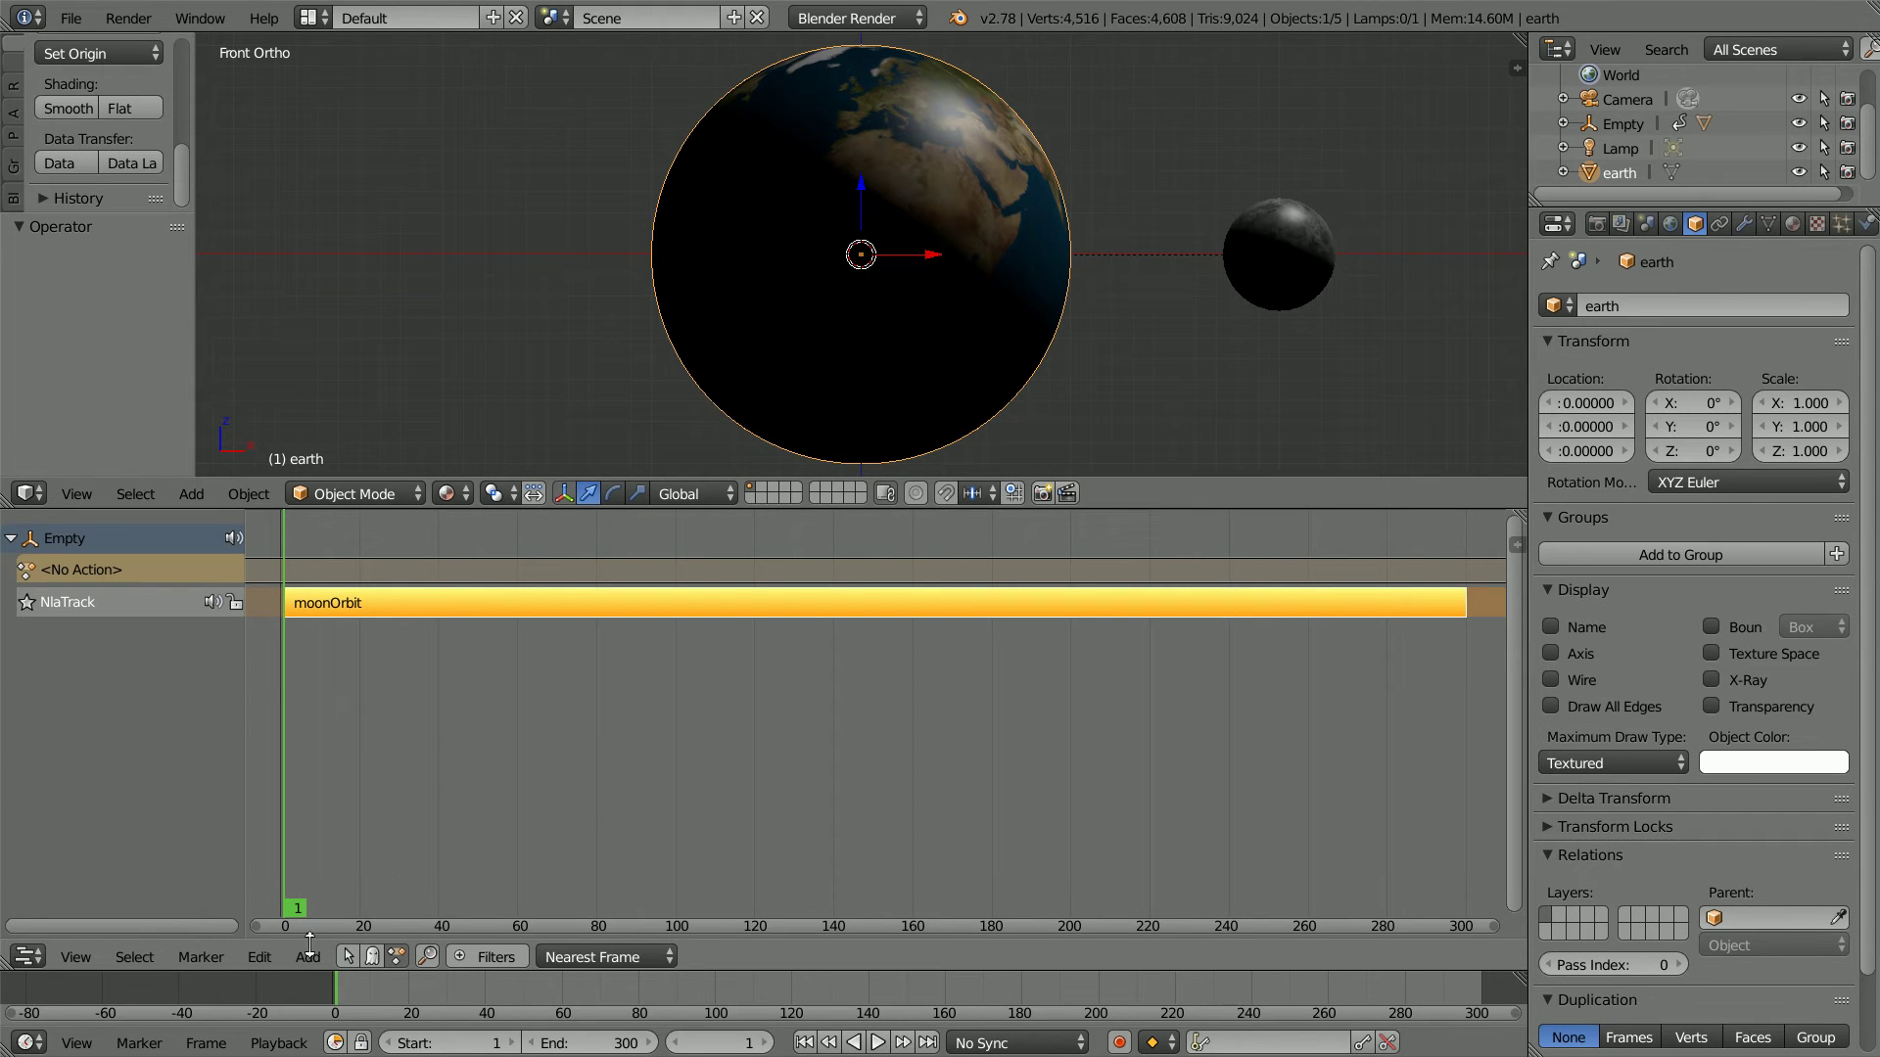
{"action": "left_click", "coordinate": [309, 958]}
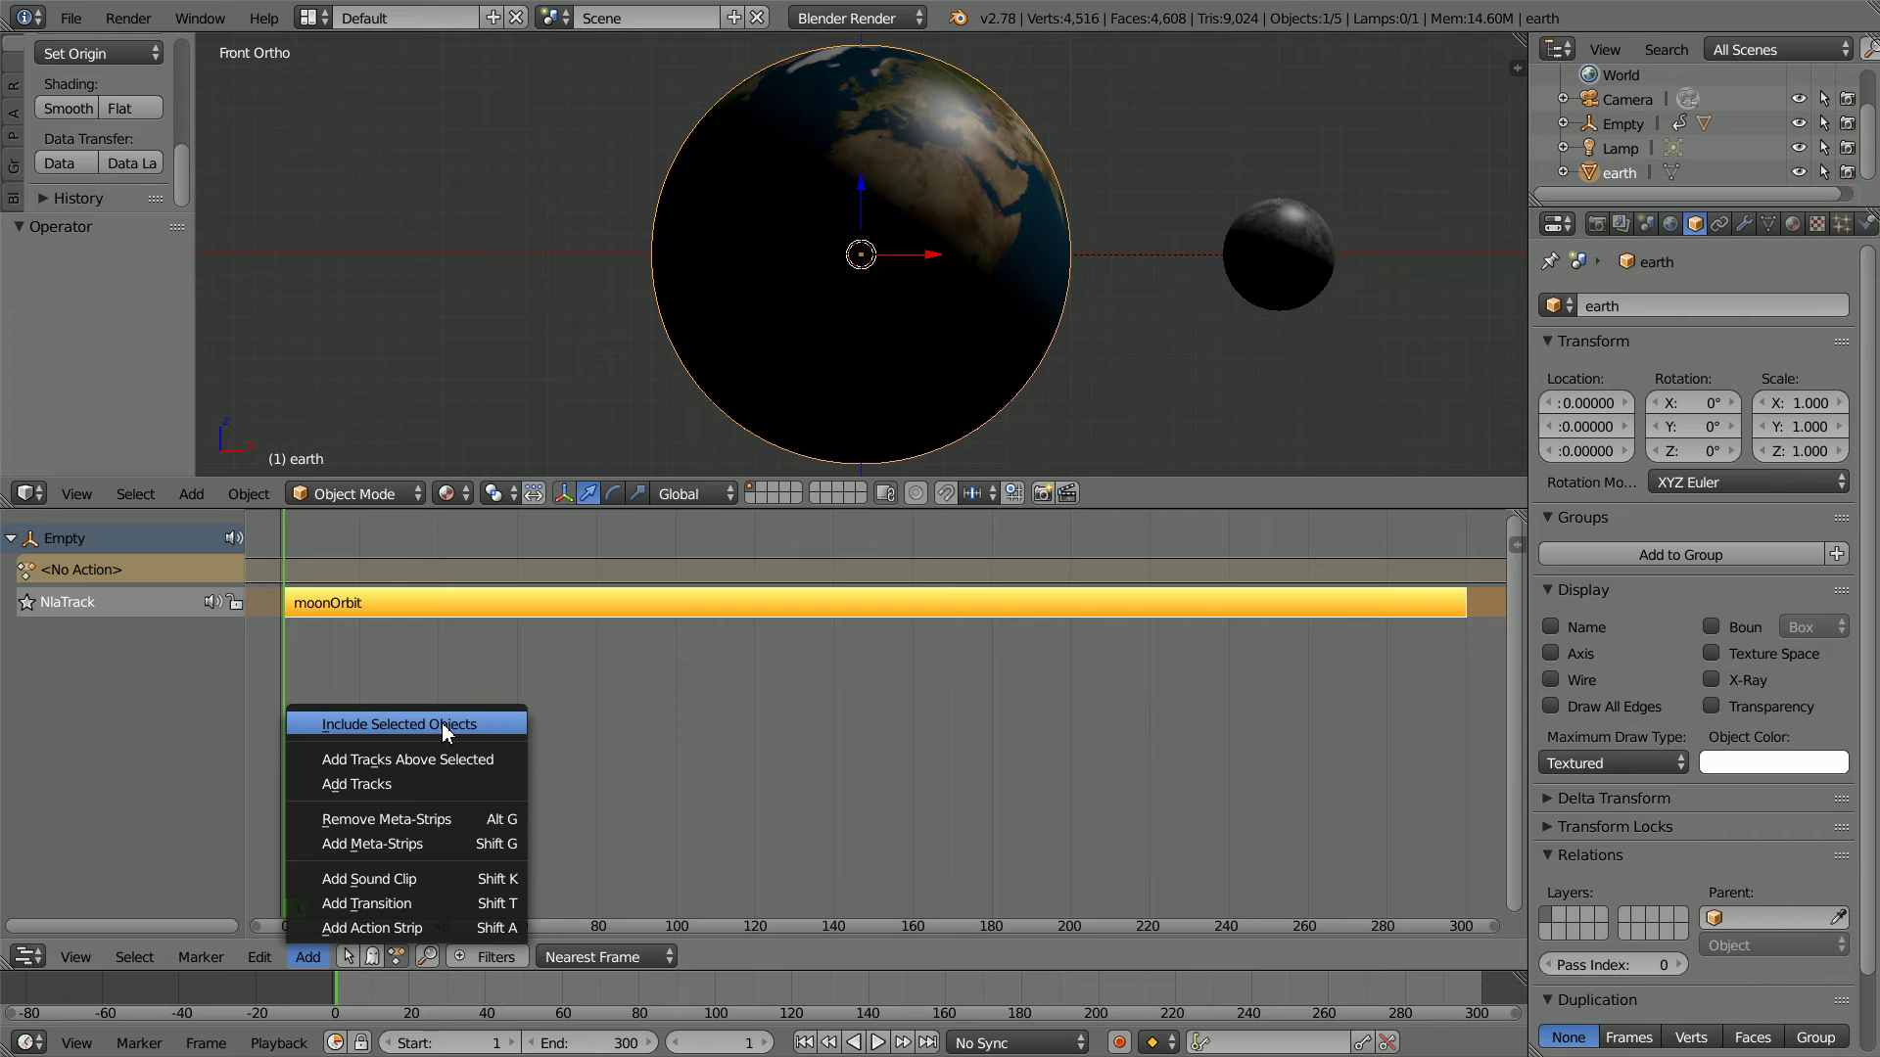
{"action": "left_click", "coordinate": [493, 725]}
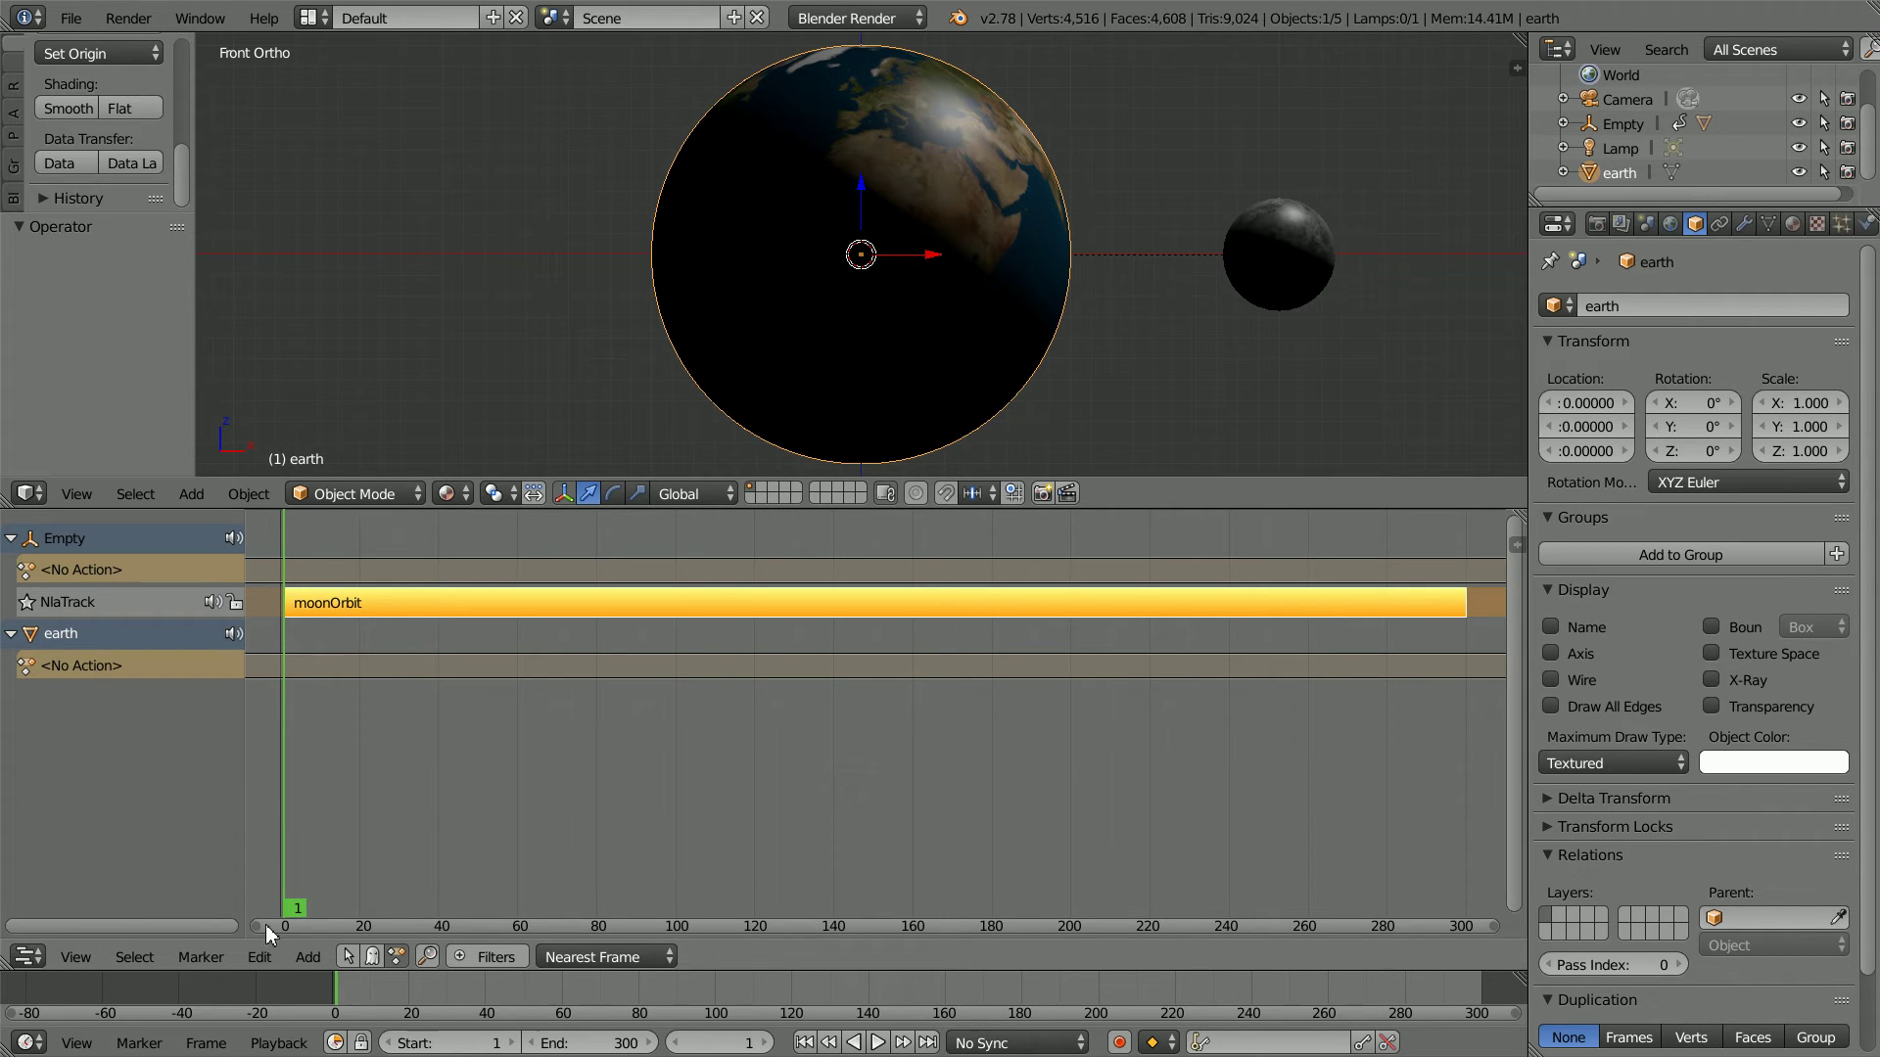
Step: Add a new track for the earth holding a moonOrbit action strip
{"action": "left_click", "coordinate": [308, 957]}
{"action": "left_click", "coordinate": [418, 795]}
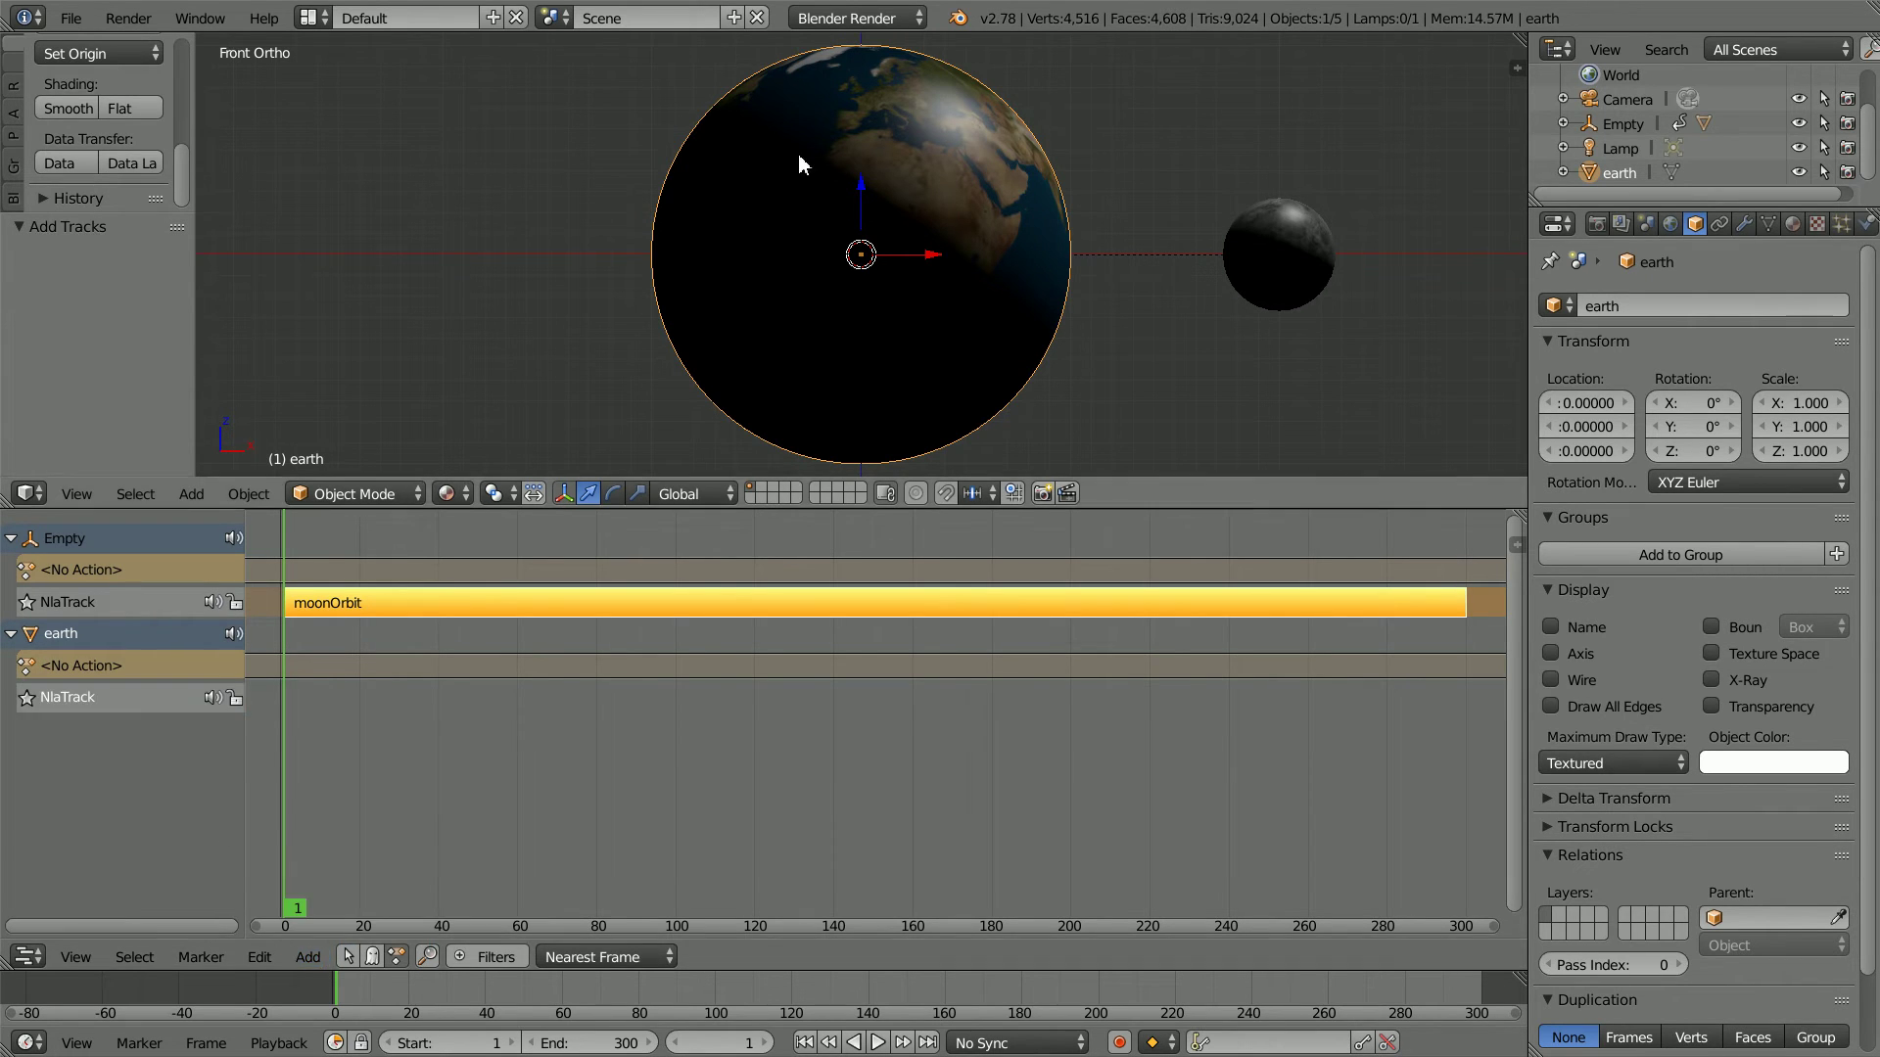
{"action": "left_click", "coordinate": [307, 955]}
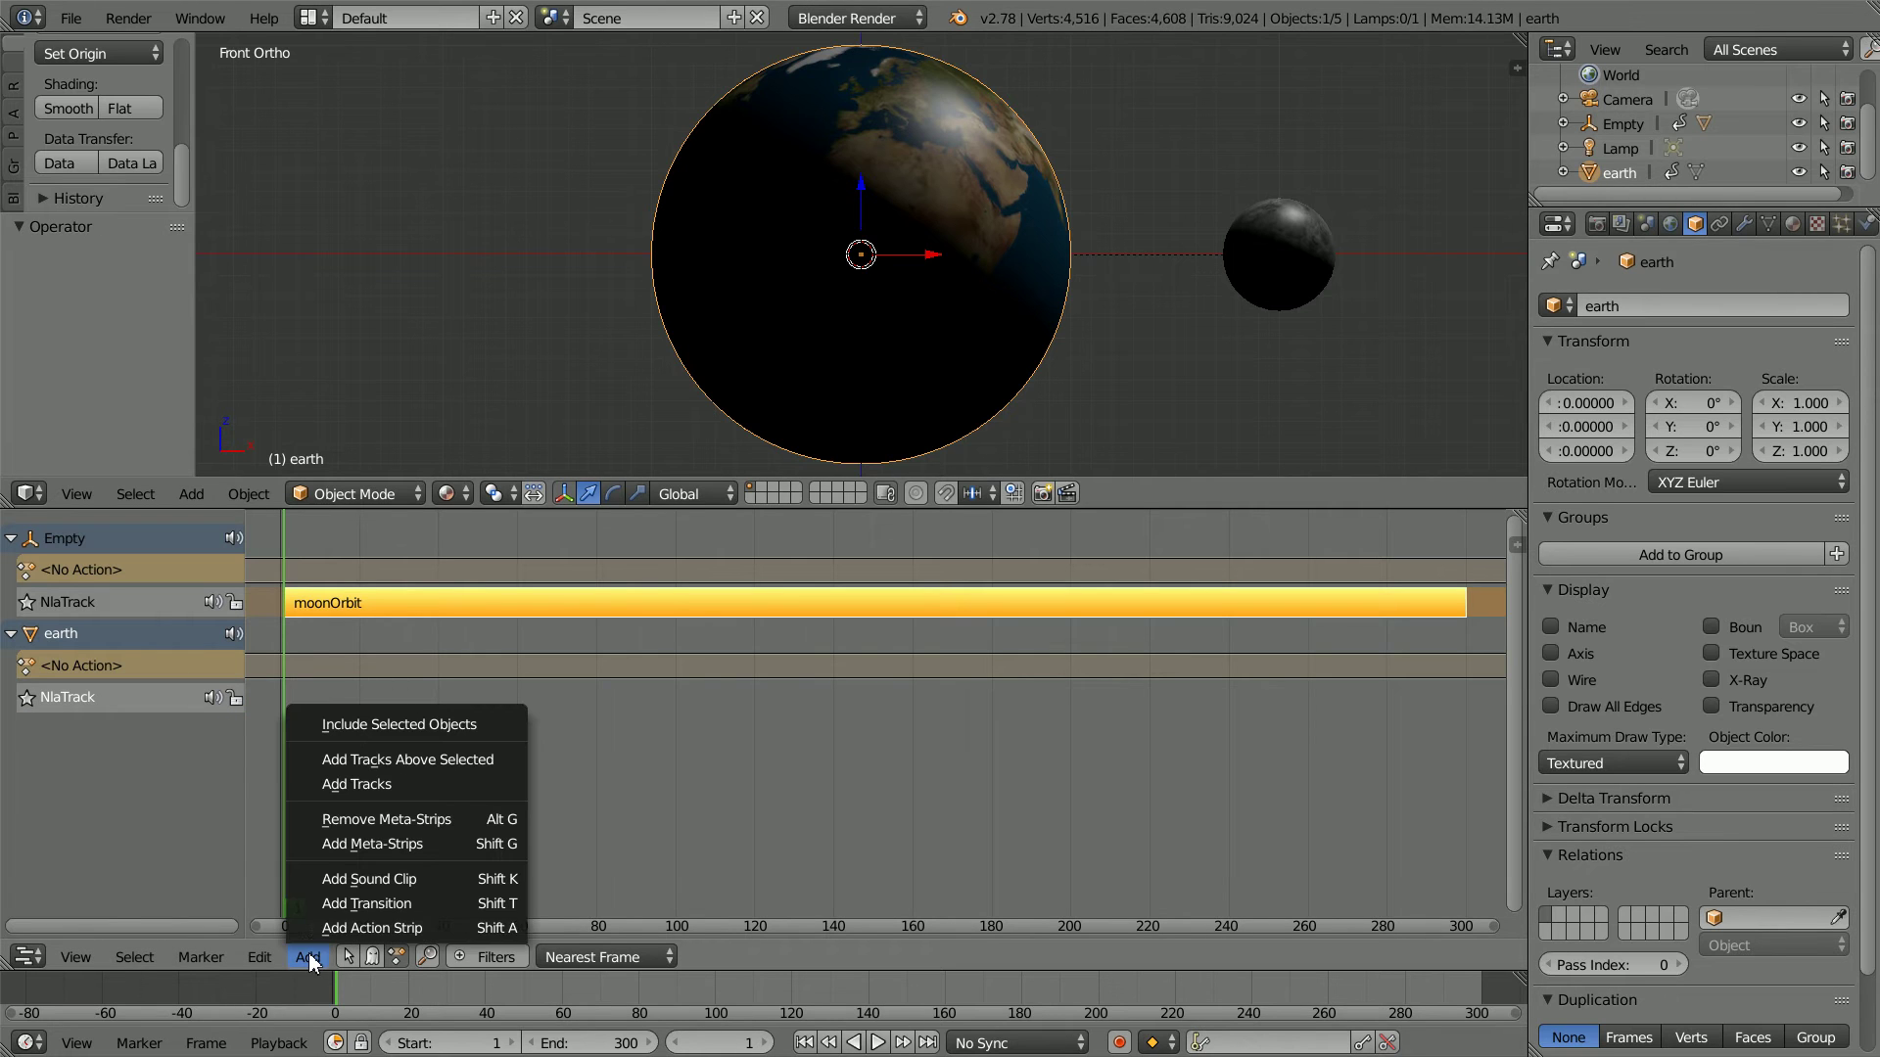
{"action": "left_click", "coordinate": [467, 928]}
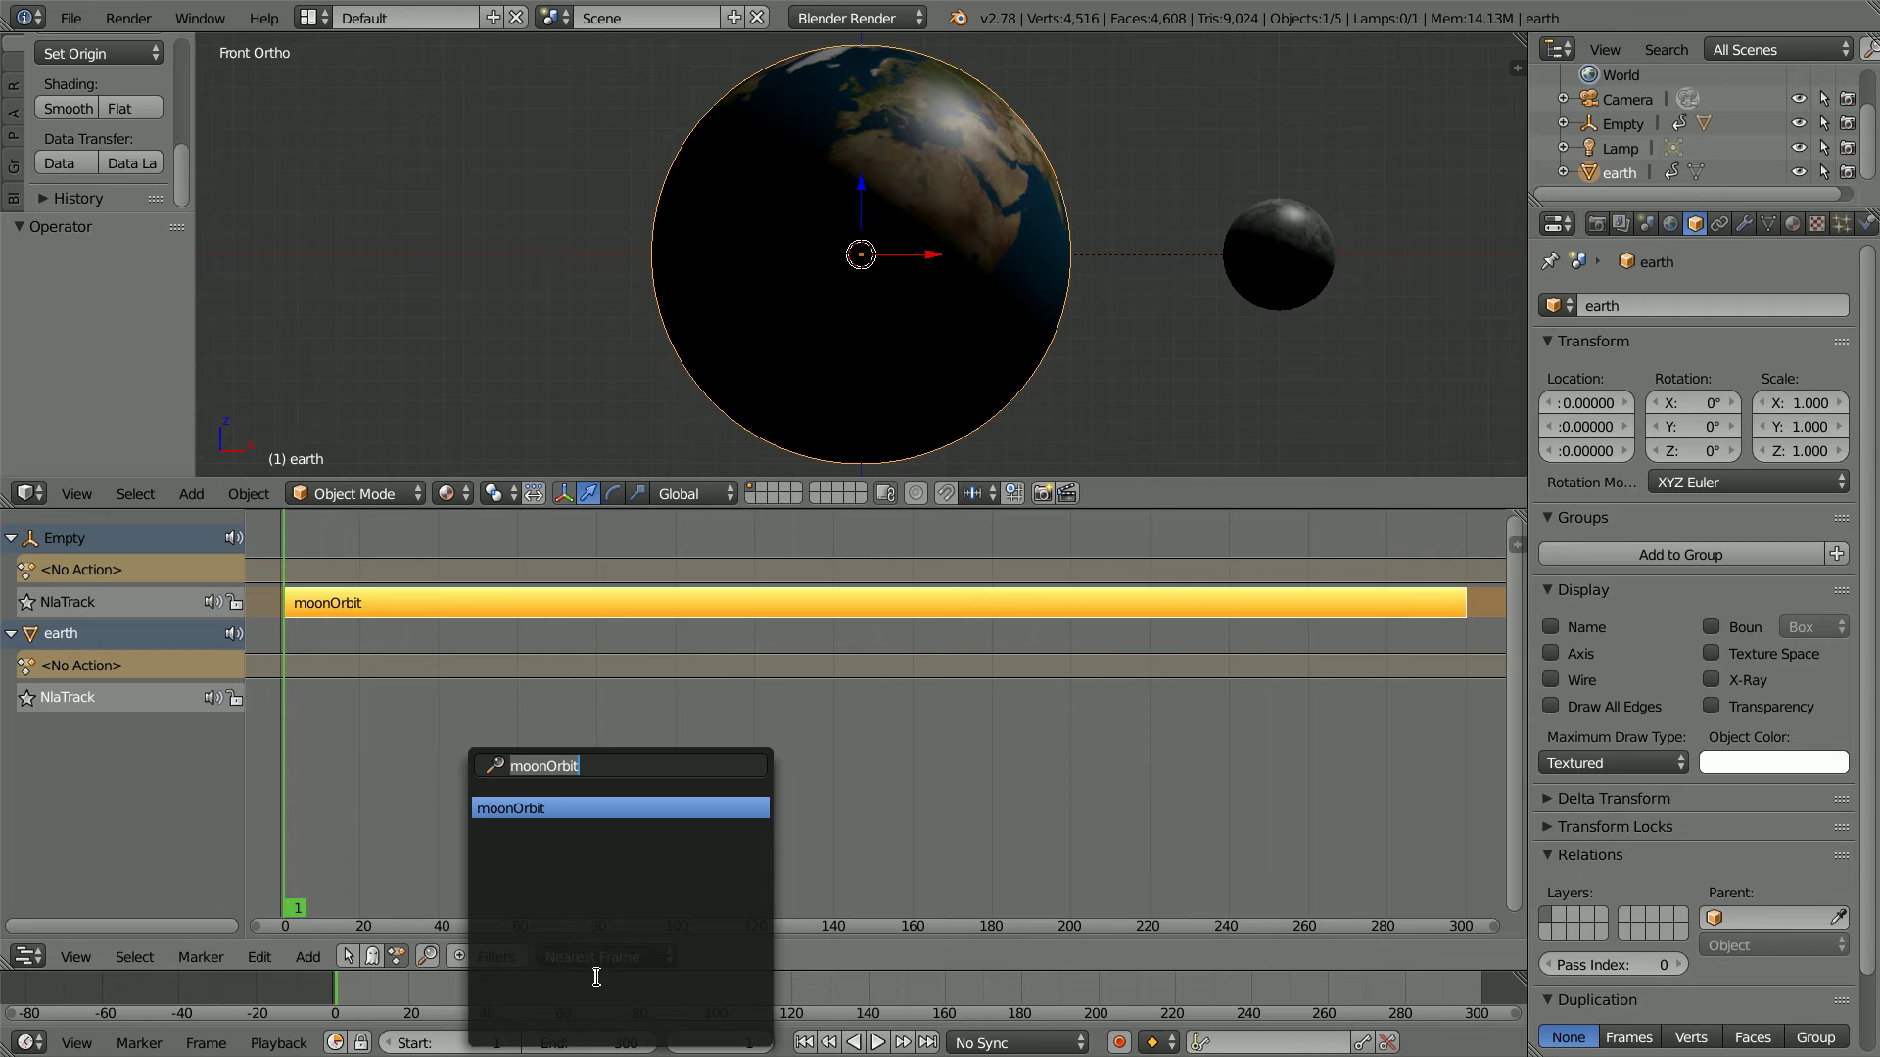
{"action": "left_click", "coordinate": [588, 809]}
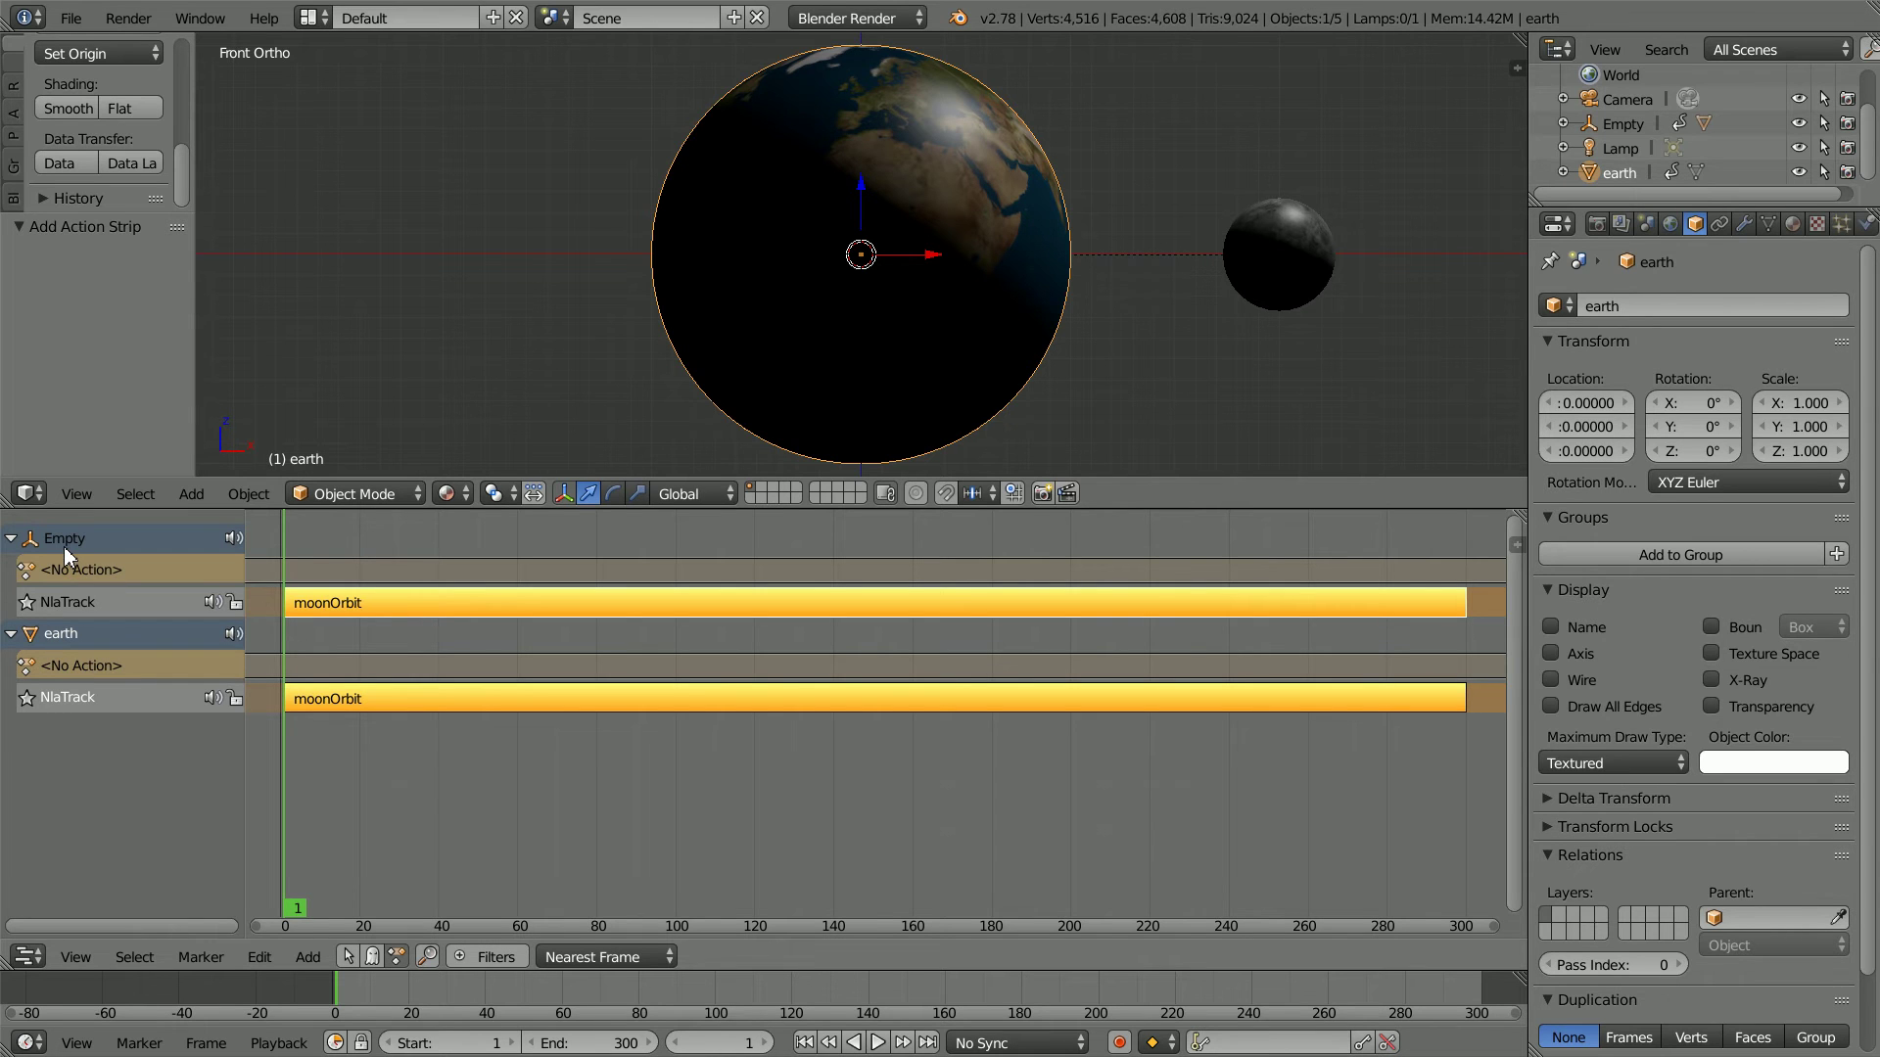
Step: Make the earth's moonOrbit strip single-user, creating the moonOrbit.001 copy
{"action": "left_click", "coordinate": [405, 701]}
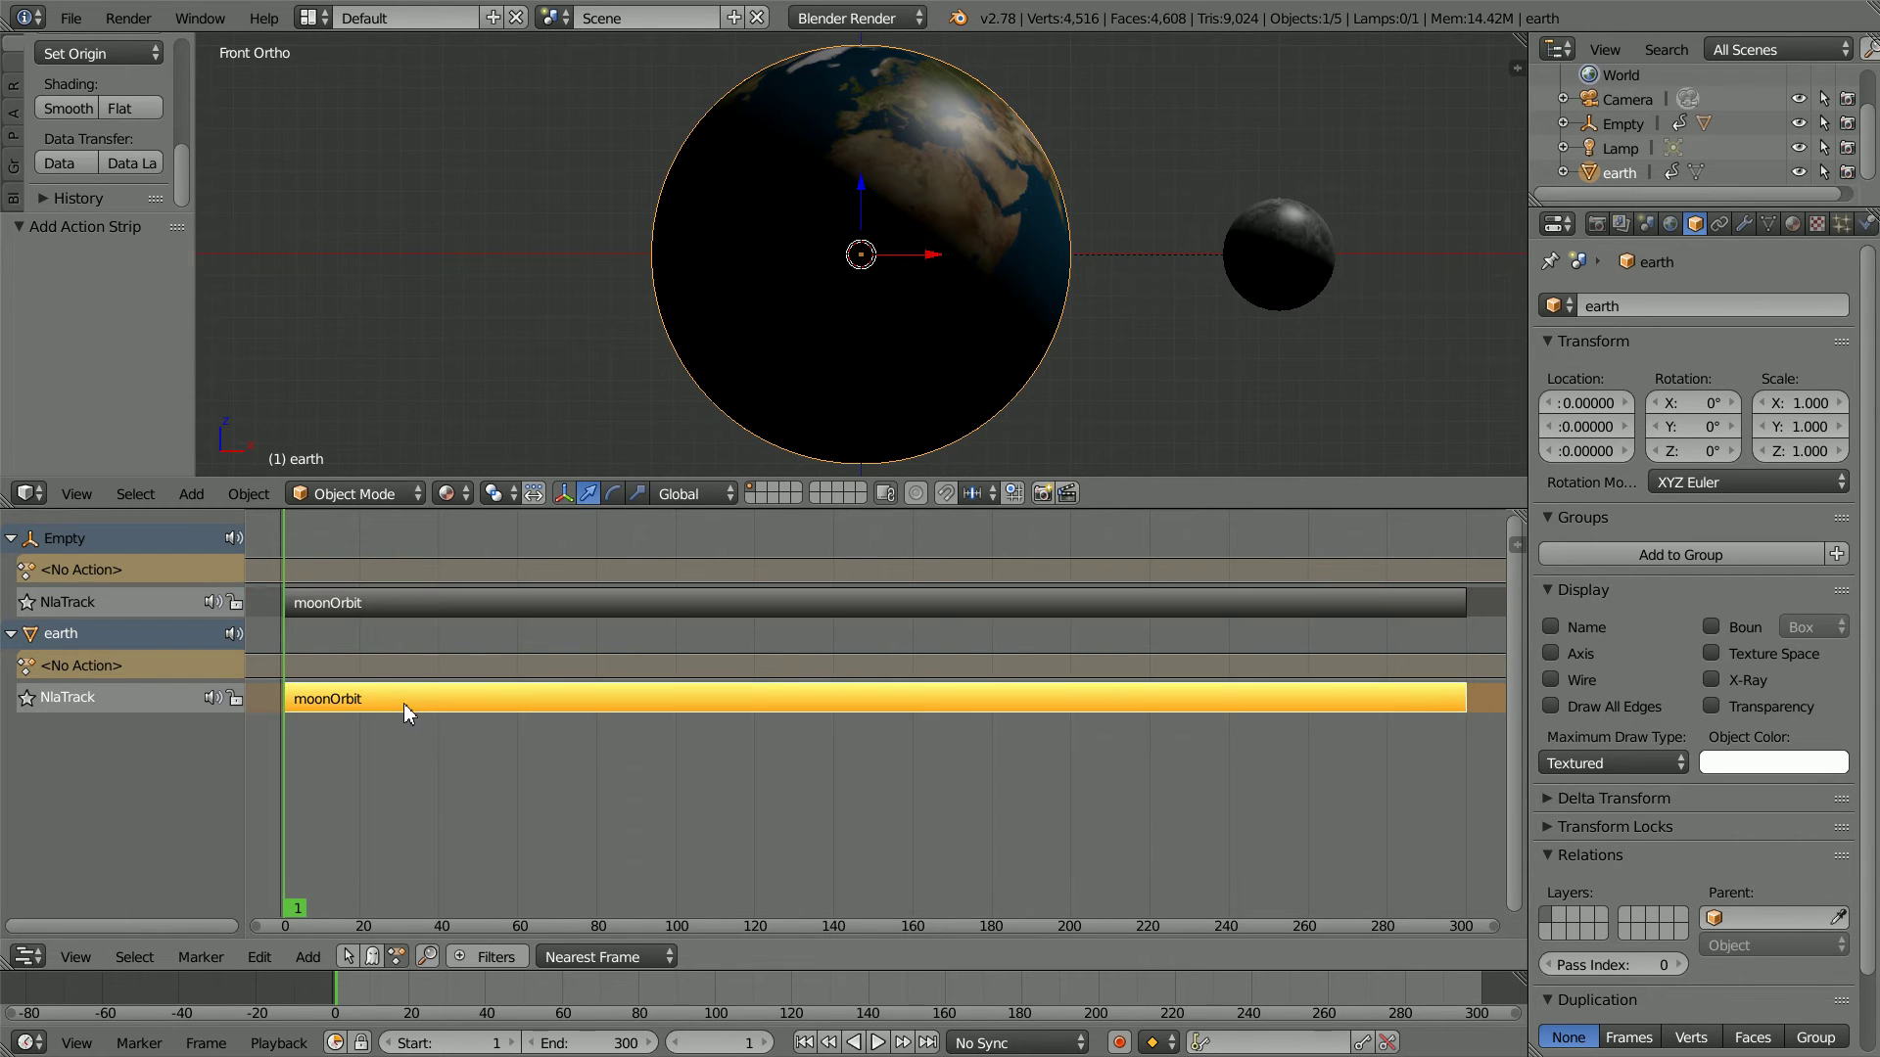
{"action": "left_click", "coordinate": [273, 959]}
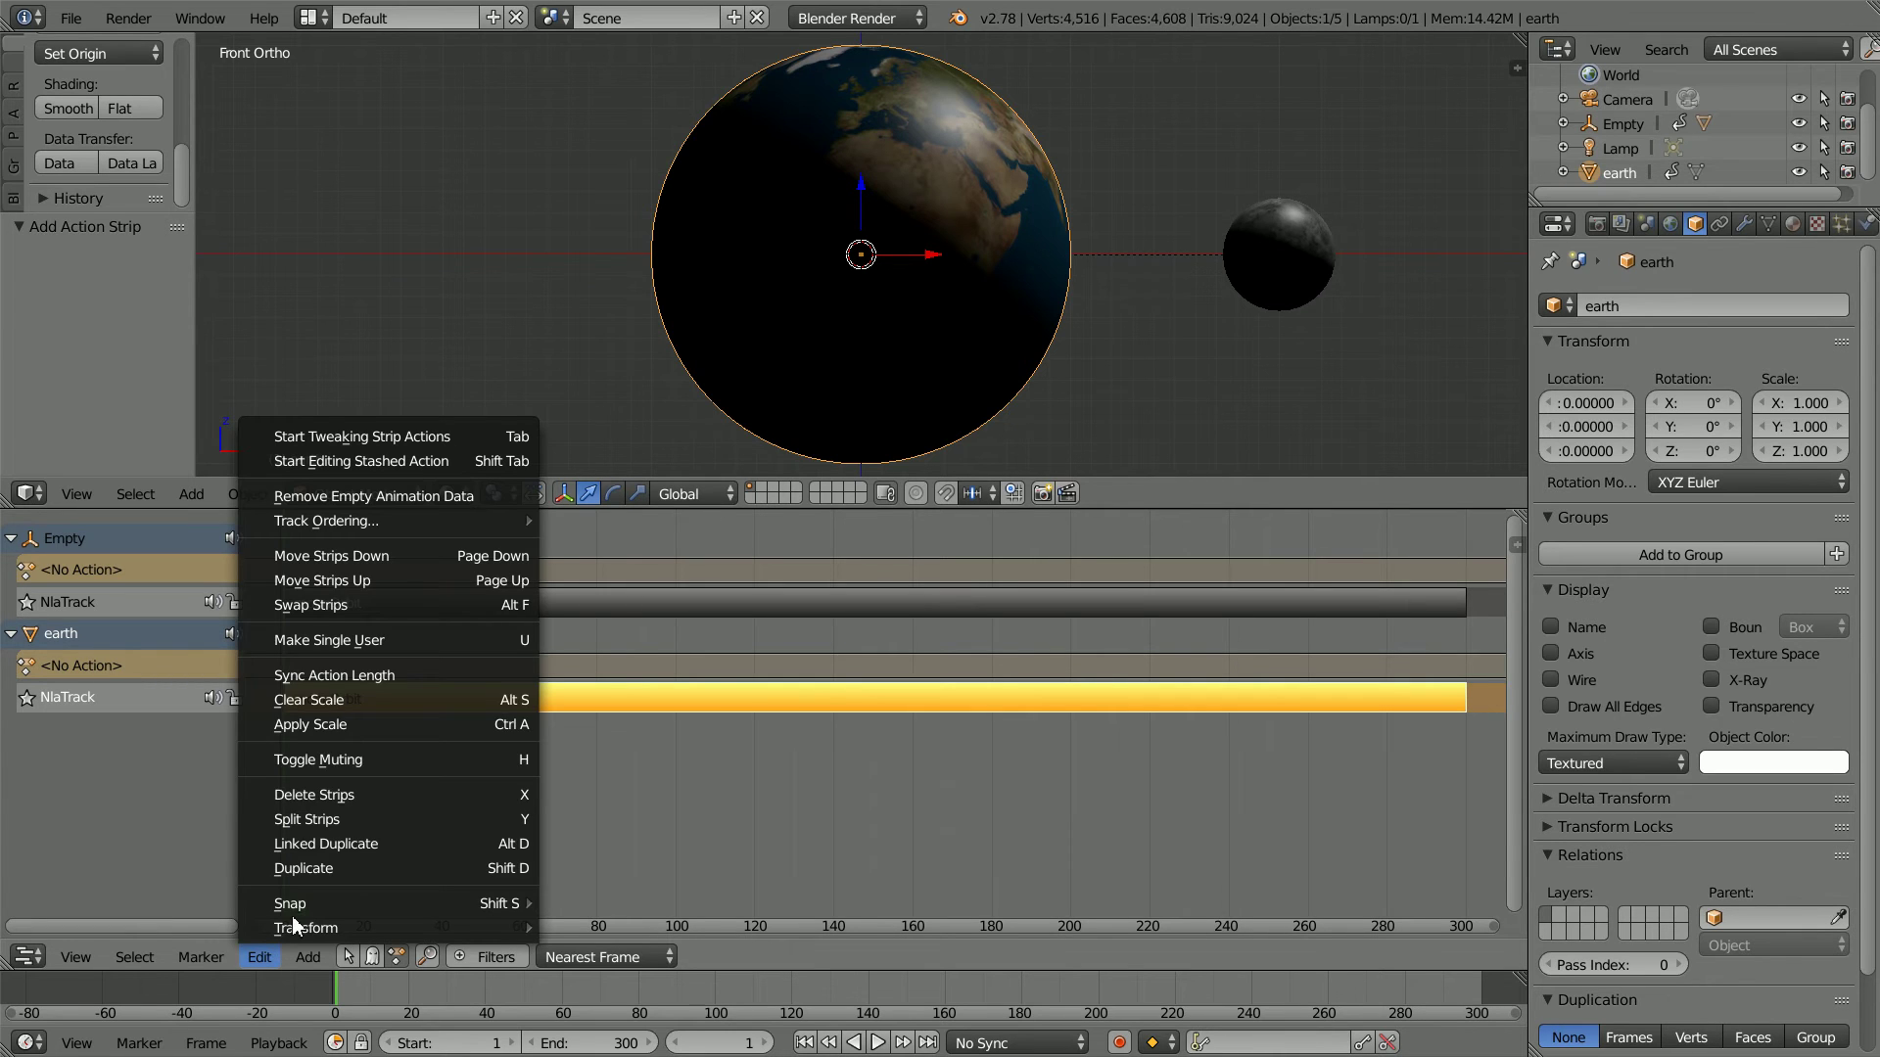
{"action": "left_click", "coordinate": [426, 640]}
{"action": "left_click", "coordinate": [399, 642]}
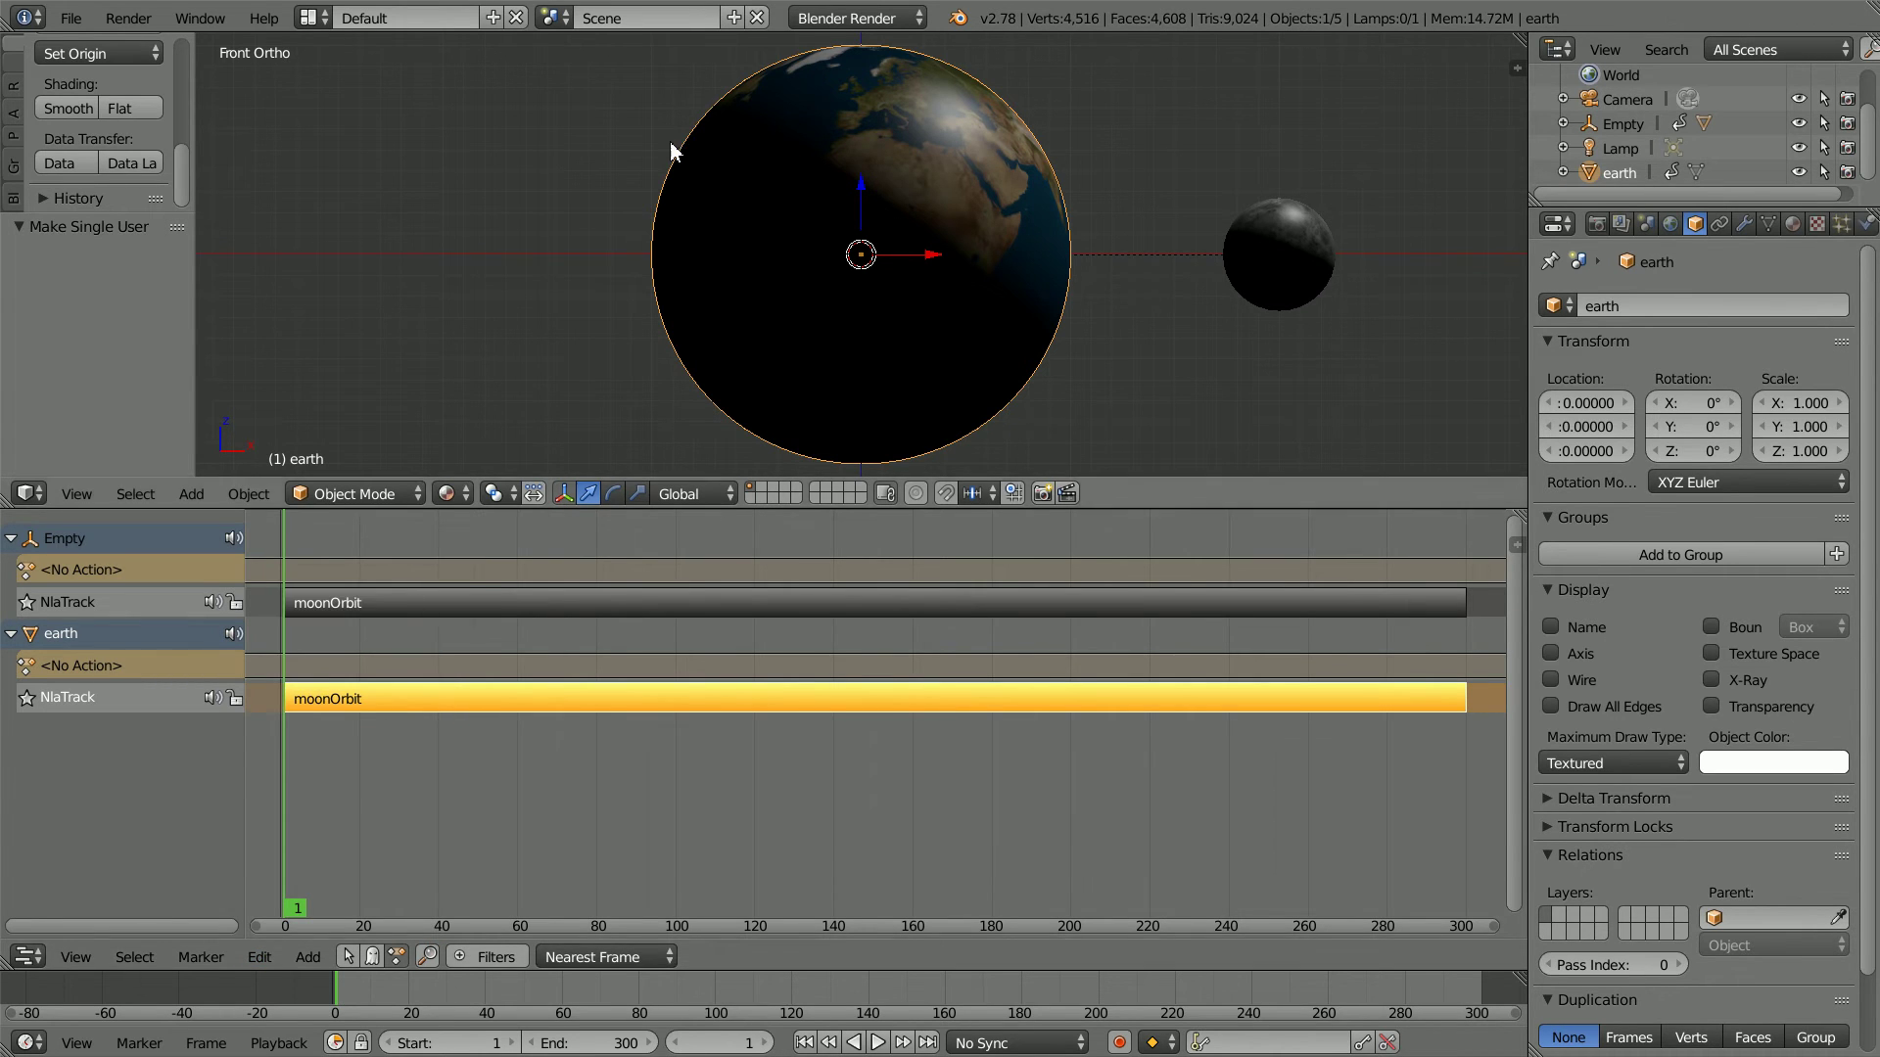
Step: Start tweaking the earth strip's action and view it in the Dope Sheet
{"action": "left_click", "coordinate": [261, 960]}
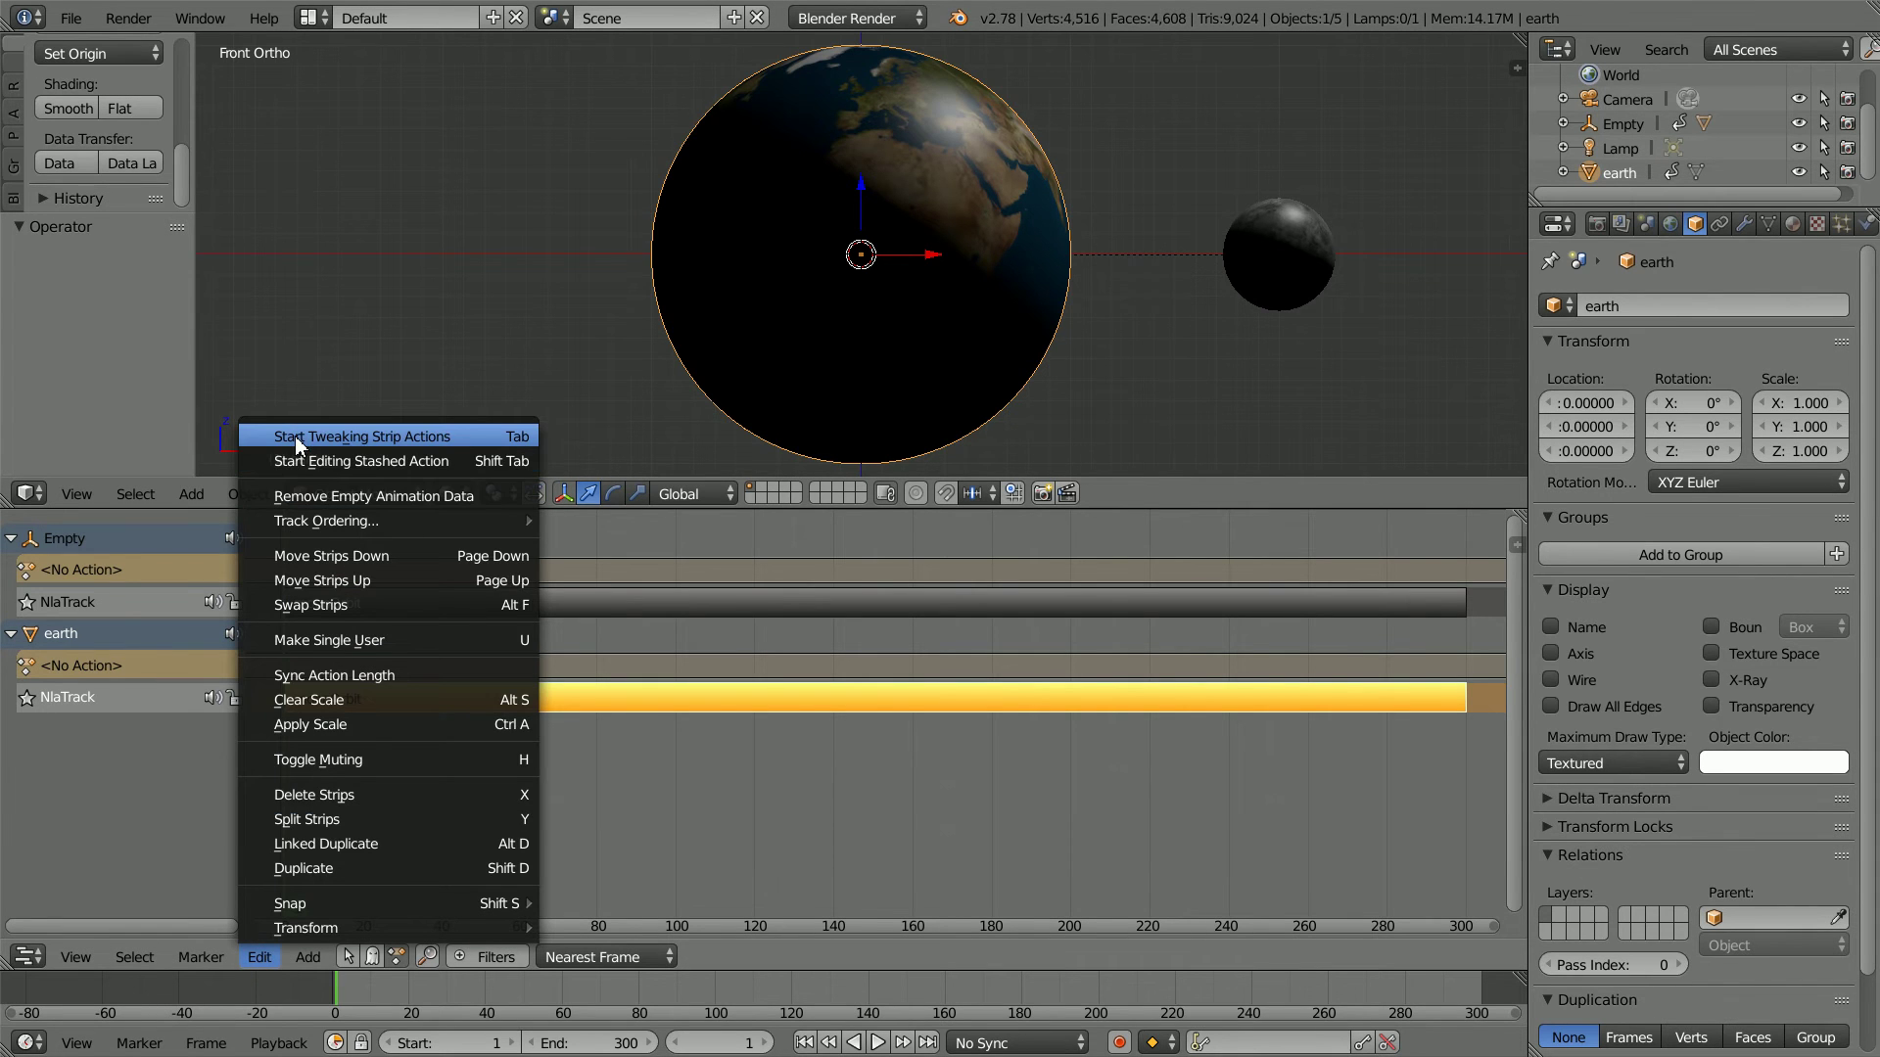
{"action": "left_click", "coordinate": [493, 439]}
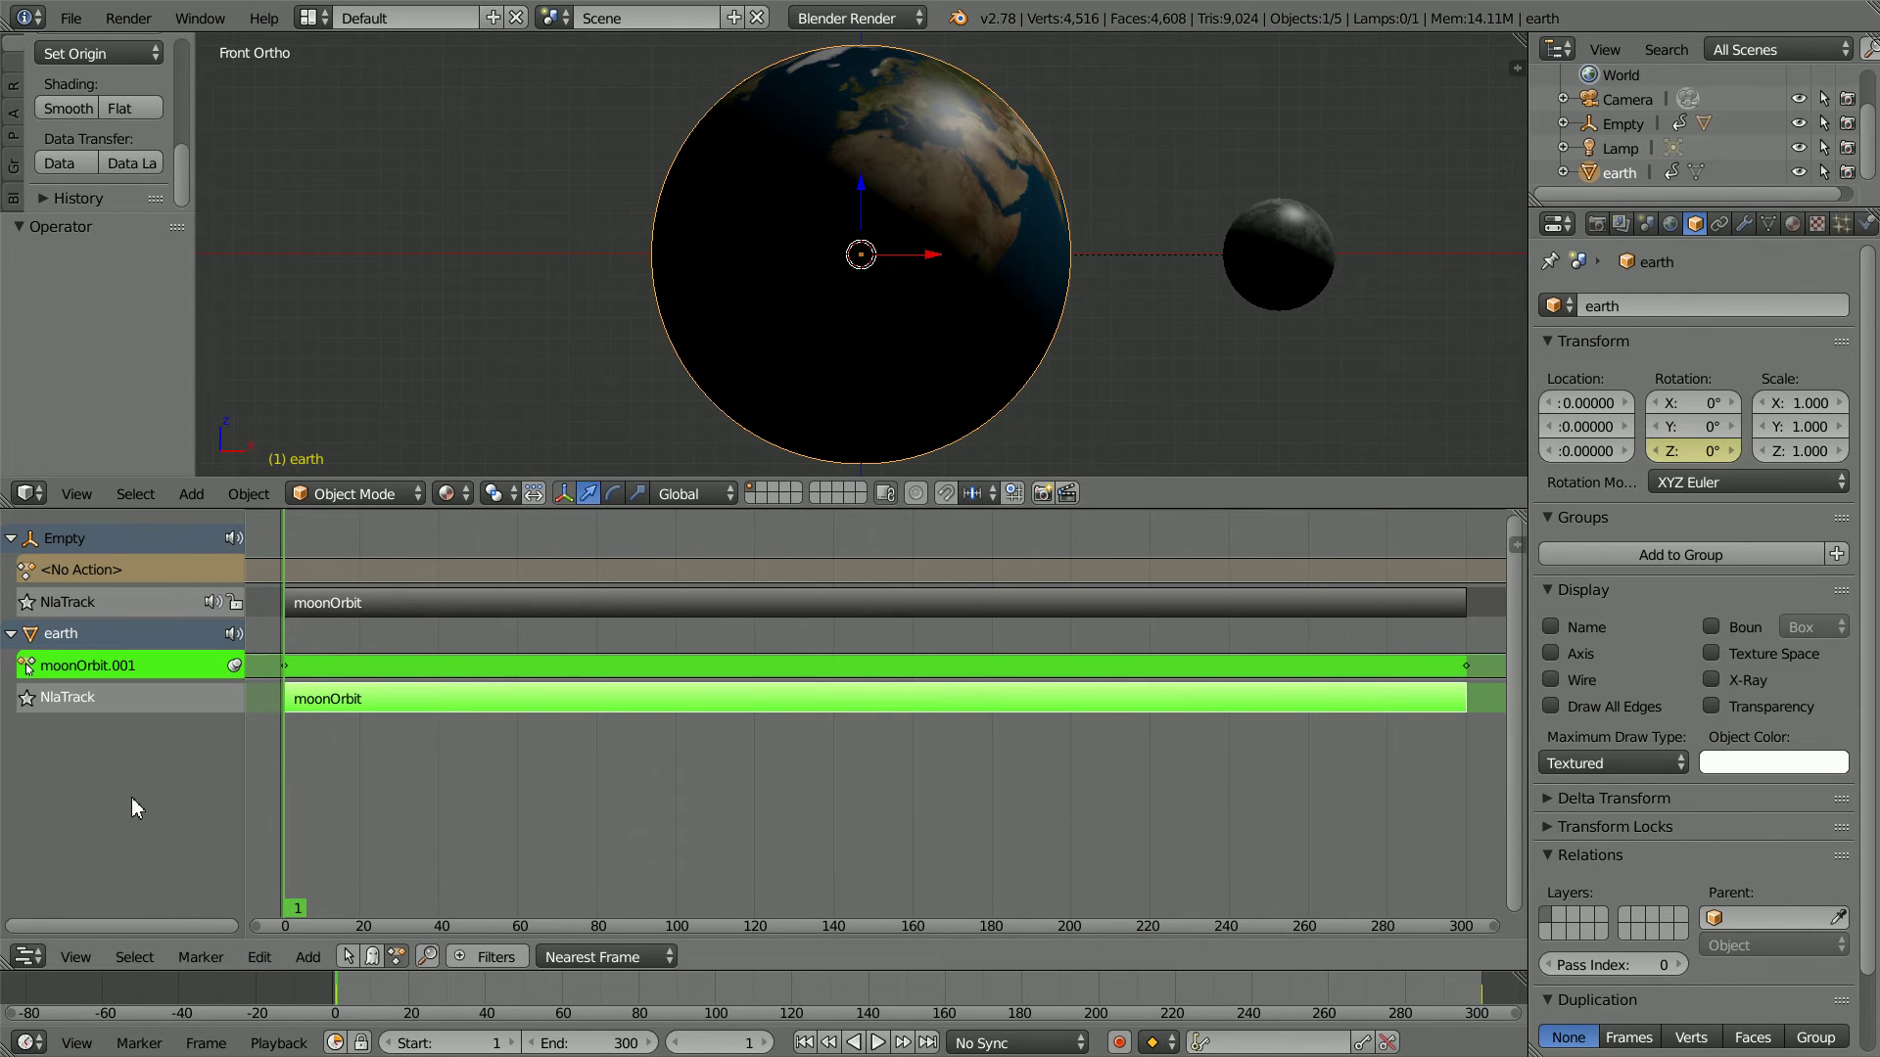
{"action": "left_click", "coordinate": [35, 957]}
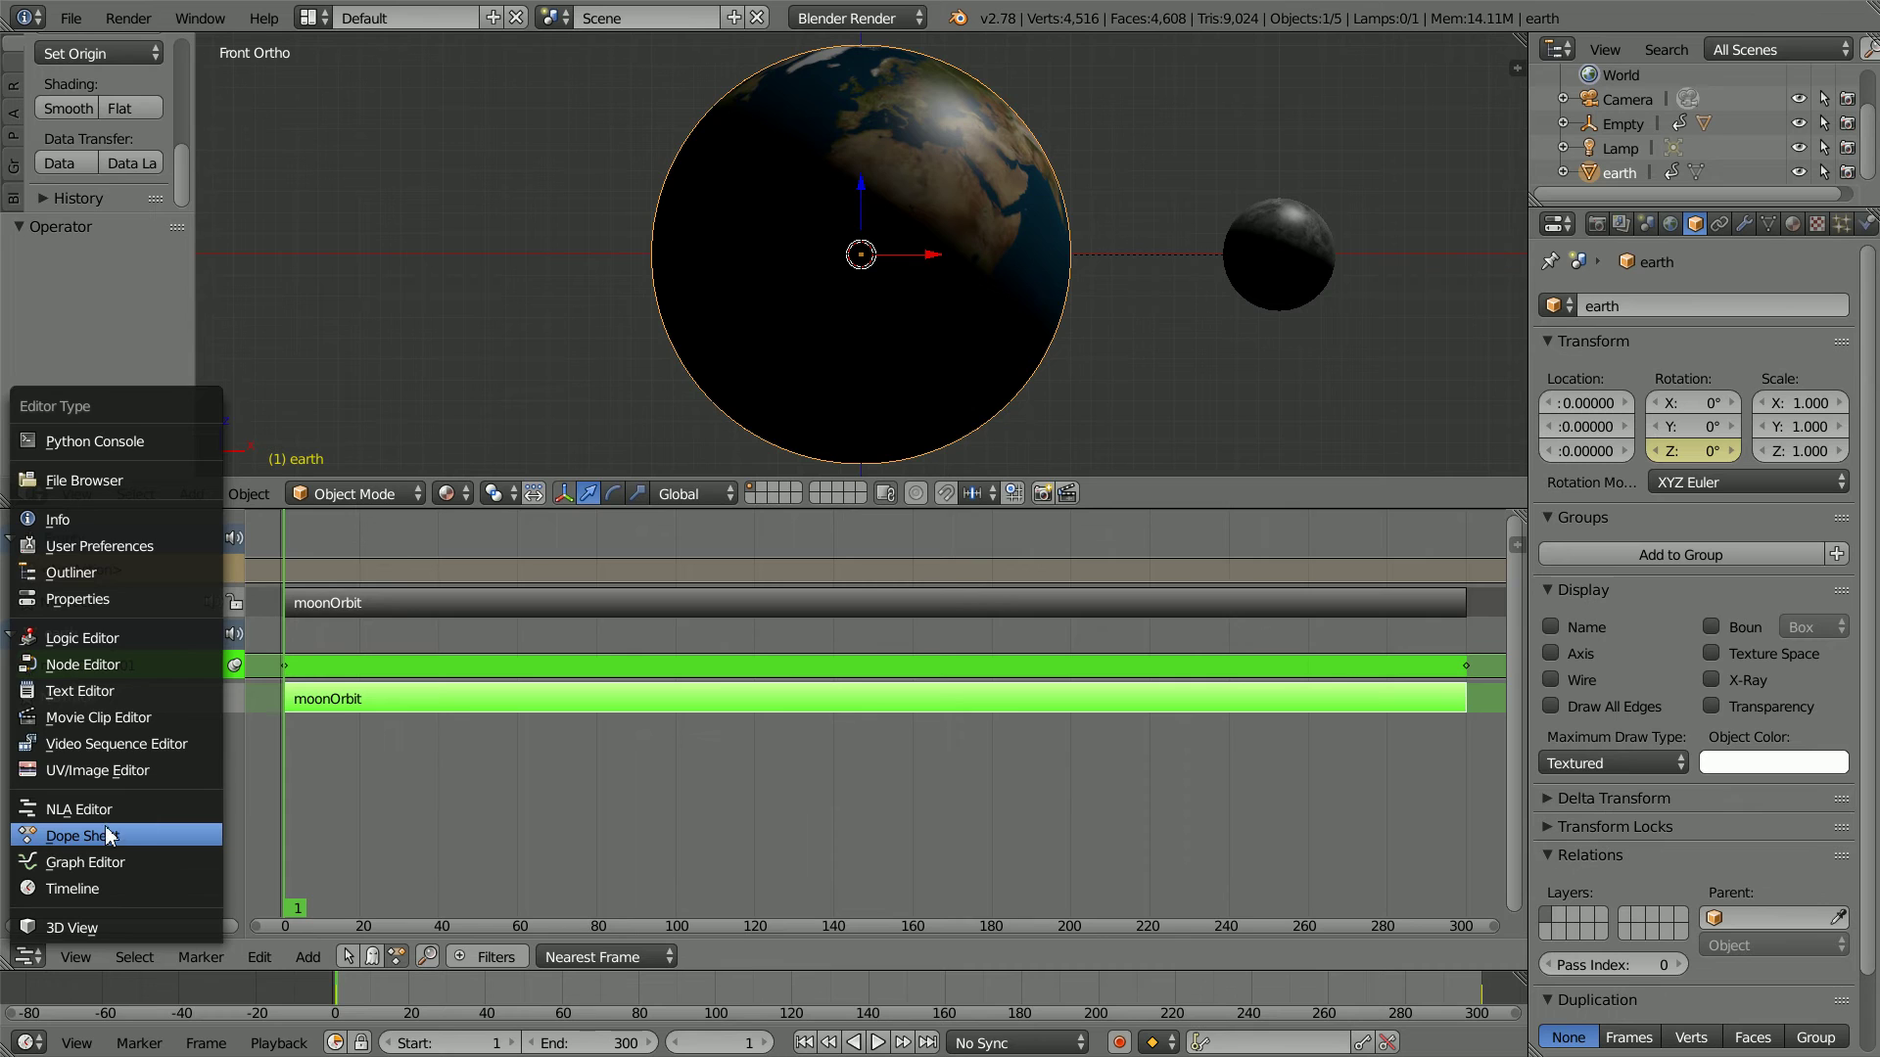
{"action": "left_click", "coordinate": [155, 831]}
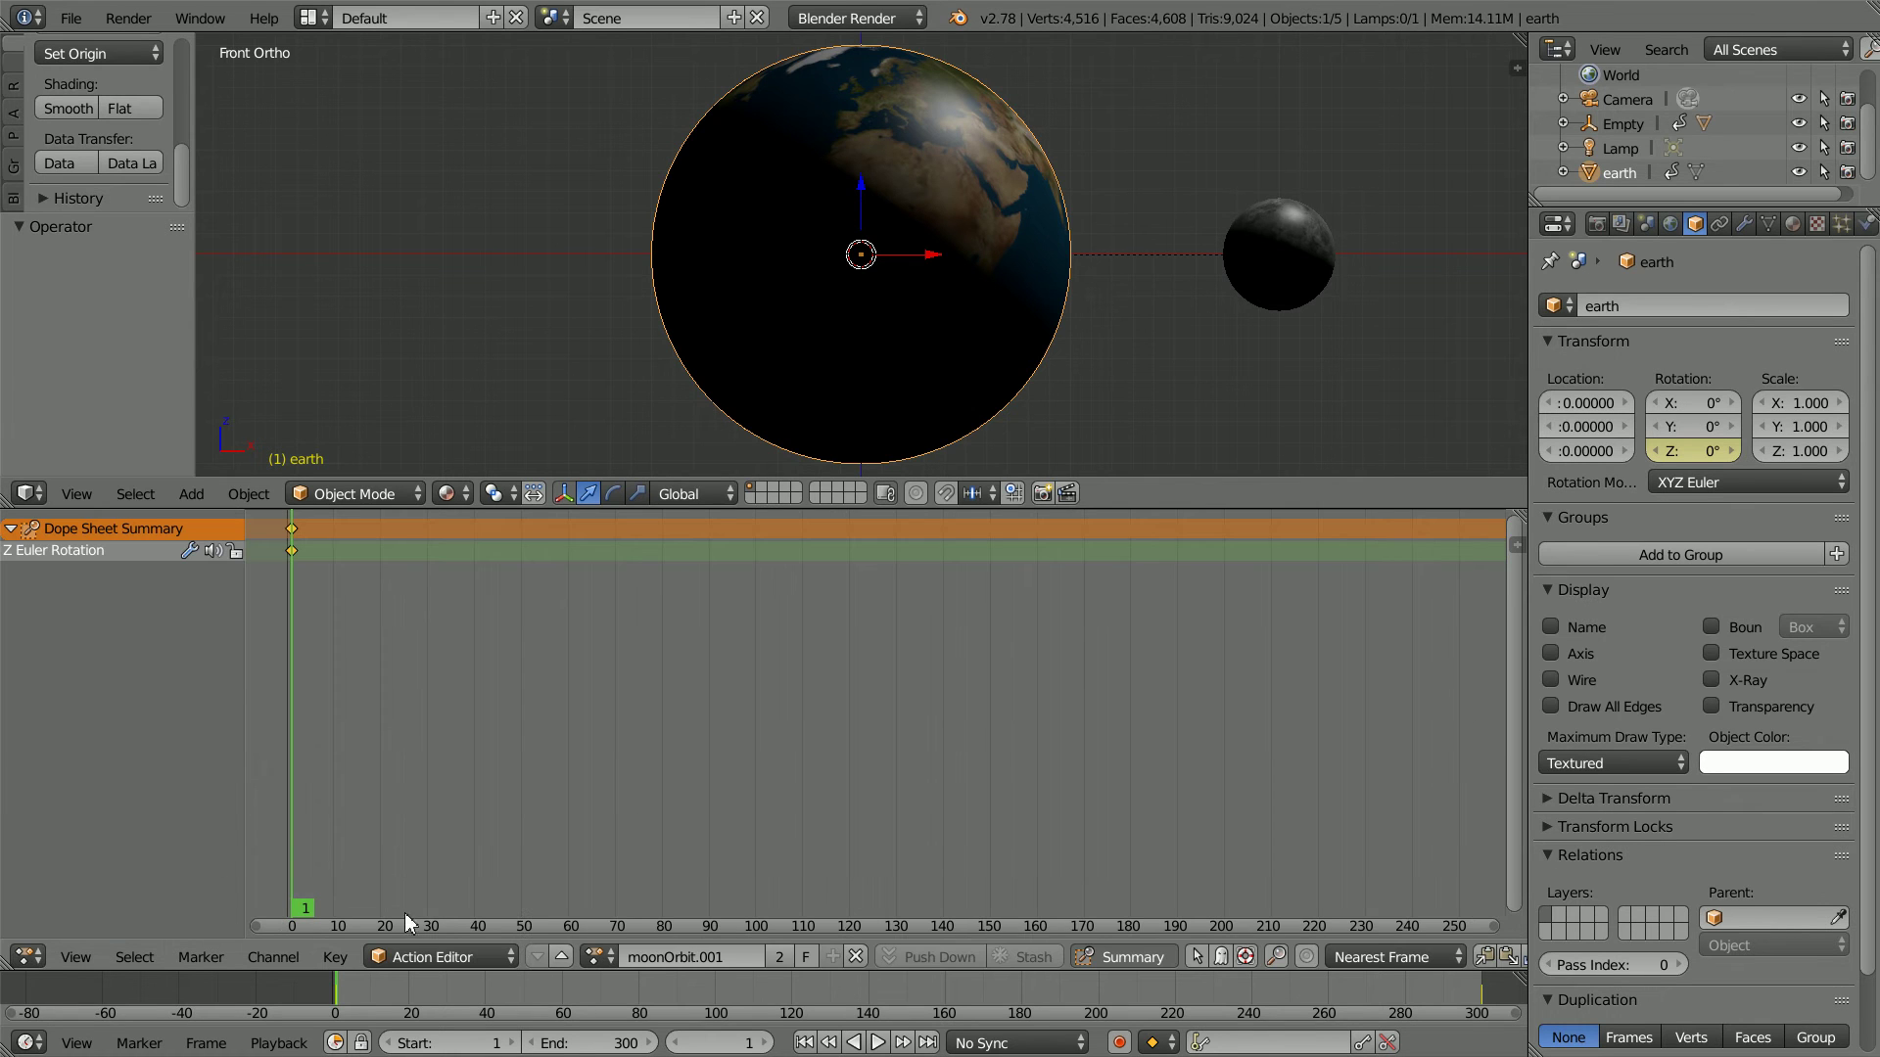
Step: Rename the earth's action to earthSpin
{"action": "left_click", "coordinate": [738, 959]}
{"action": "type", "text": "earthSpin"}
{"action": "key", "text": "Return"}
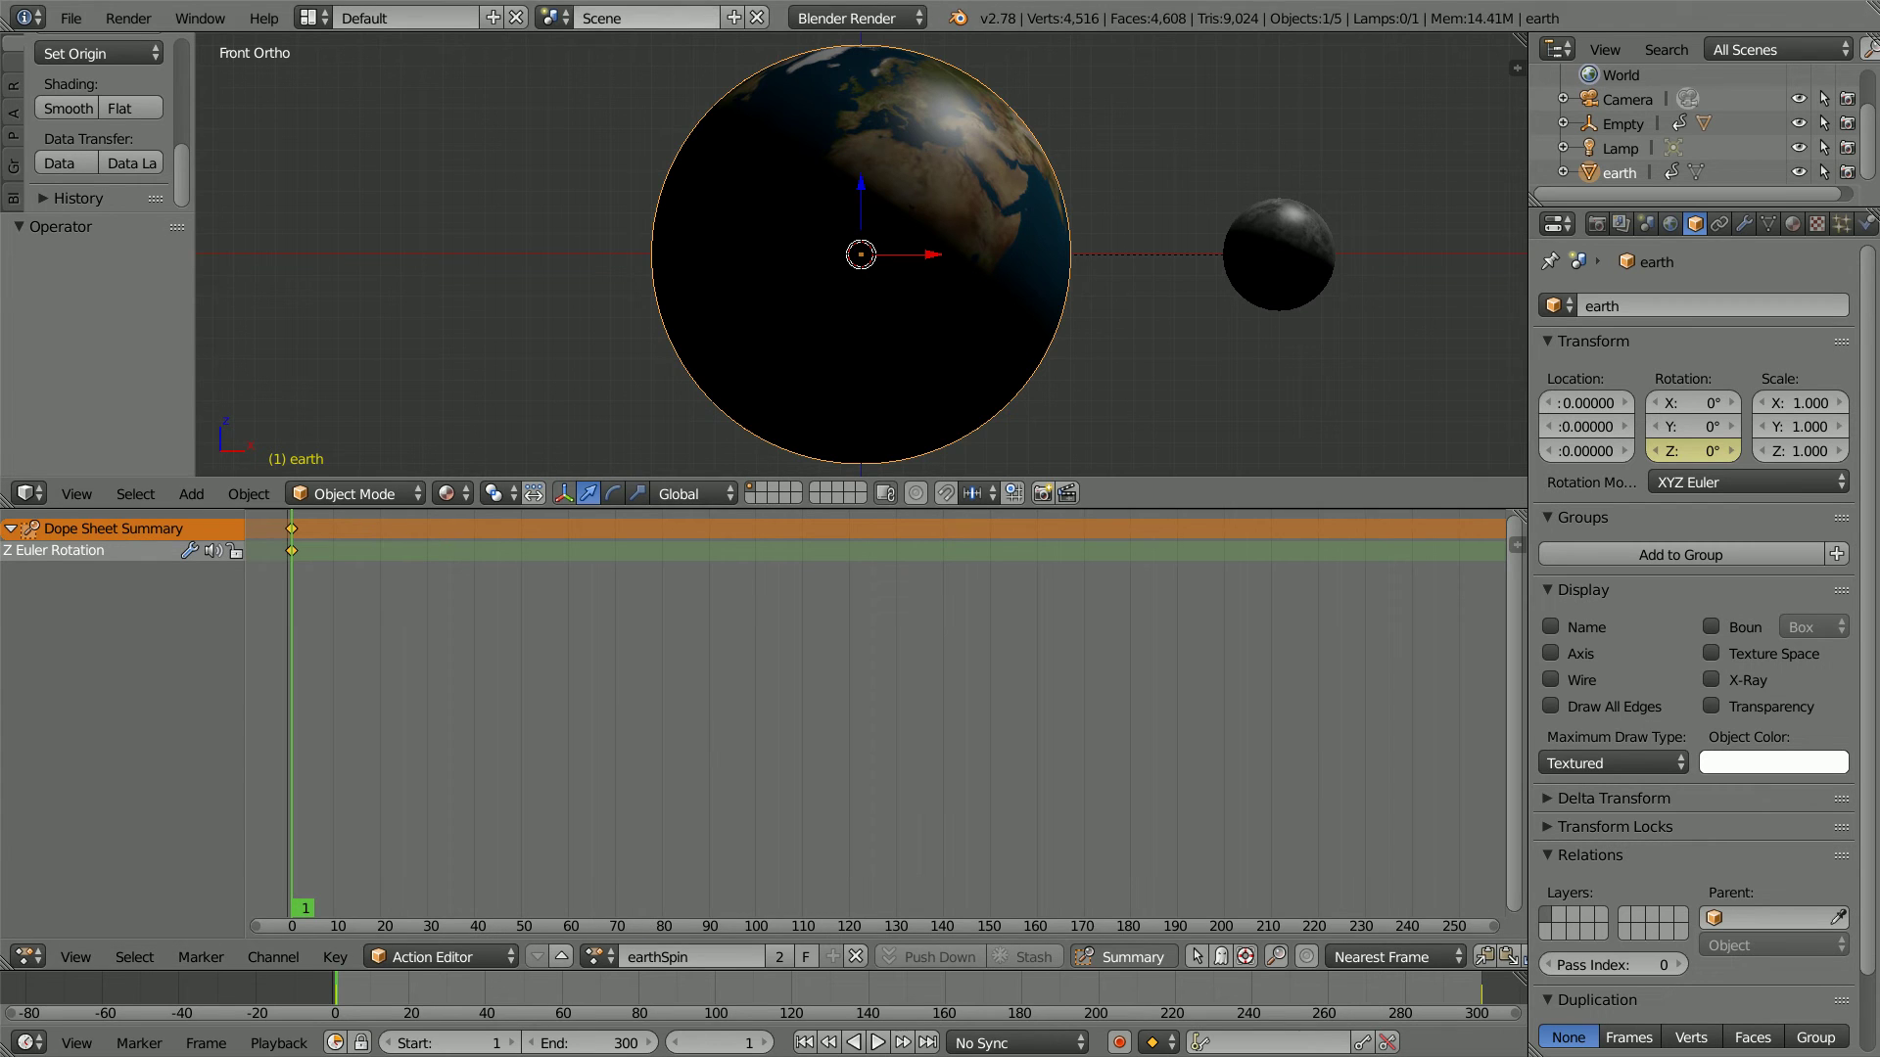
Step: Duplicate the Z rotation keyframe and slide the copy from frame 300 to frame 20
{"action": "scroll", "coordinate": [983, 677], "scroll_direction": "down", "scroll_amount": 3}
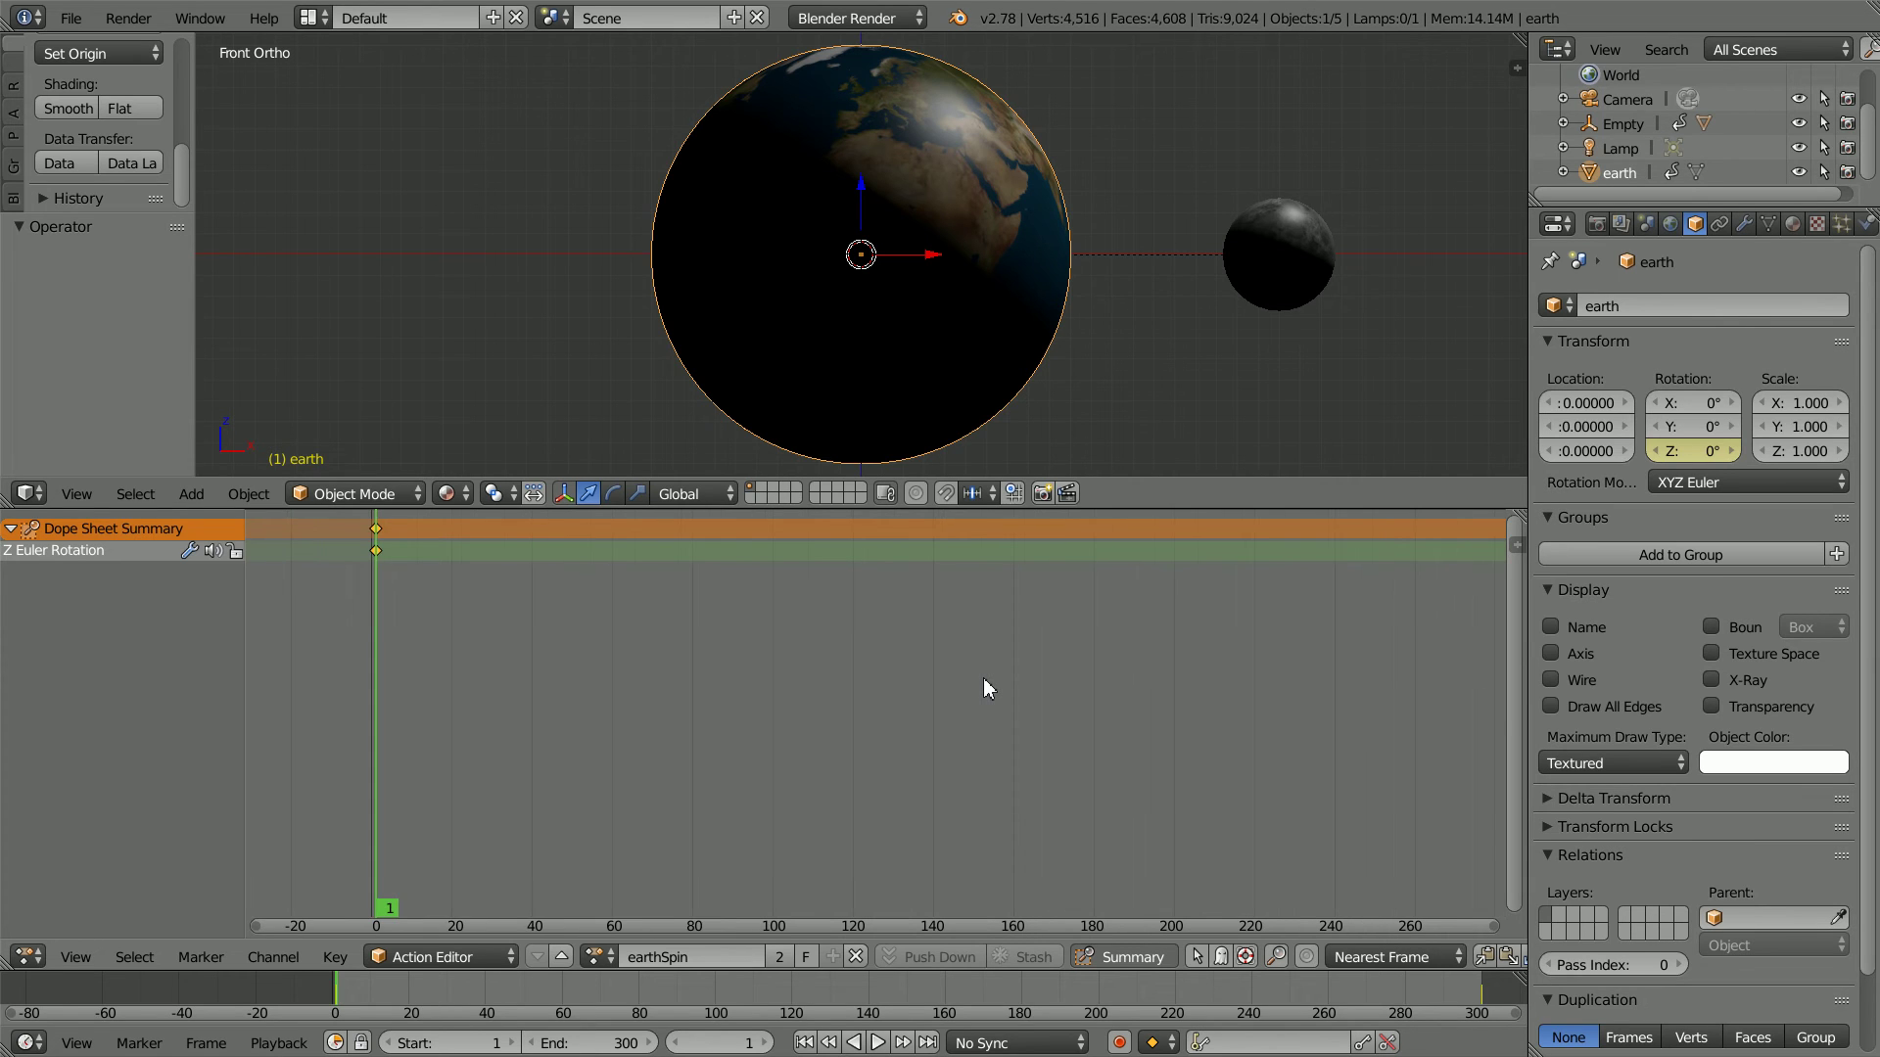
{"action": "scroll", "coordinate": [983, 677], "scroll_direction": "down", "scroll_amount": 1}
{"action": "key", "text": "shift+d"}
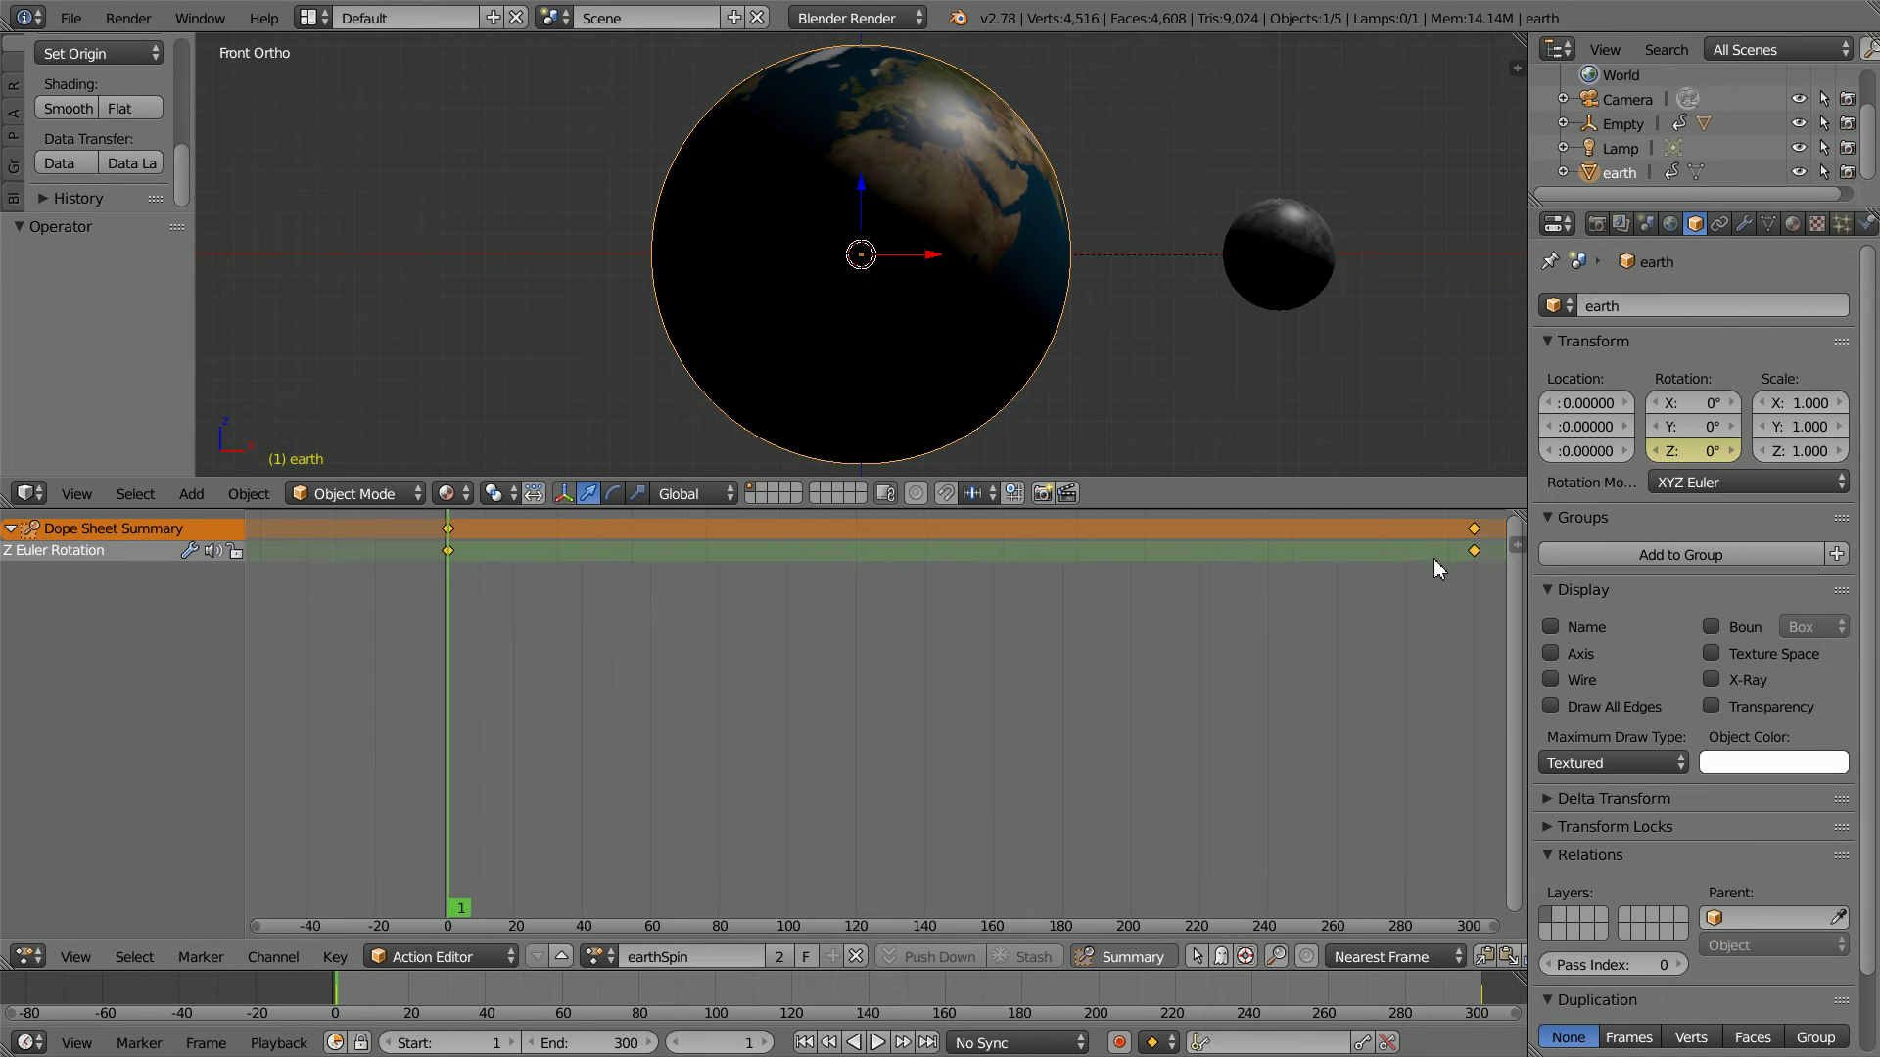
{"action": "left_click", "coordinate": [1477, 555]}
{"action": "key", "text": "g"}
{"action": "left_click_drag", "start_coordinate": [1167, 555], "coordinate": [515, 543]}
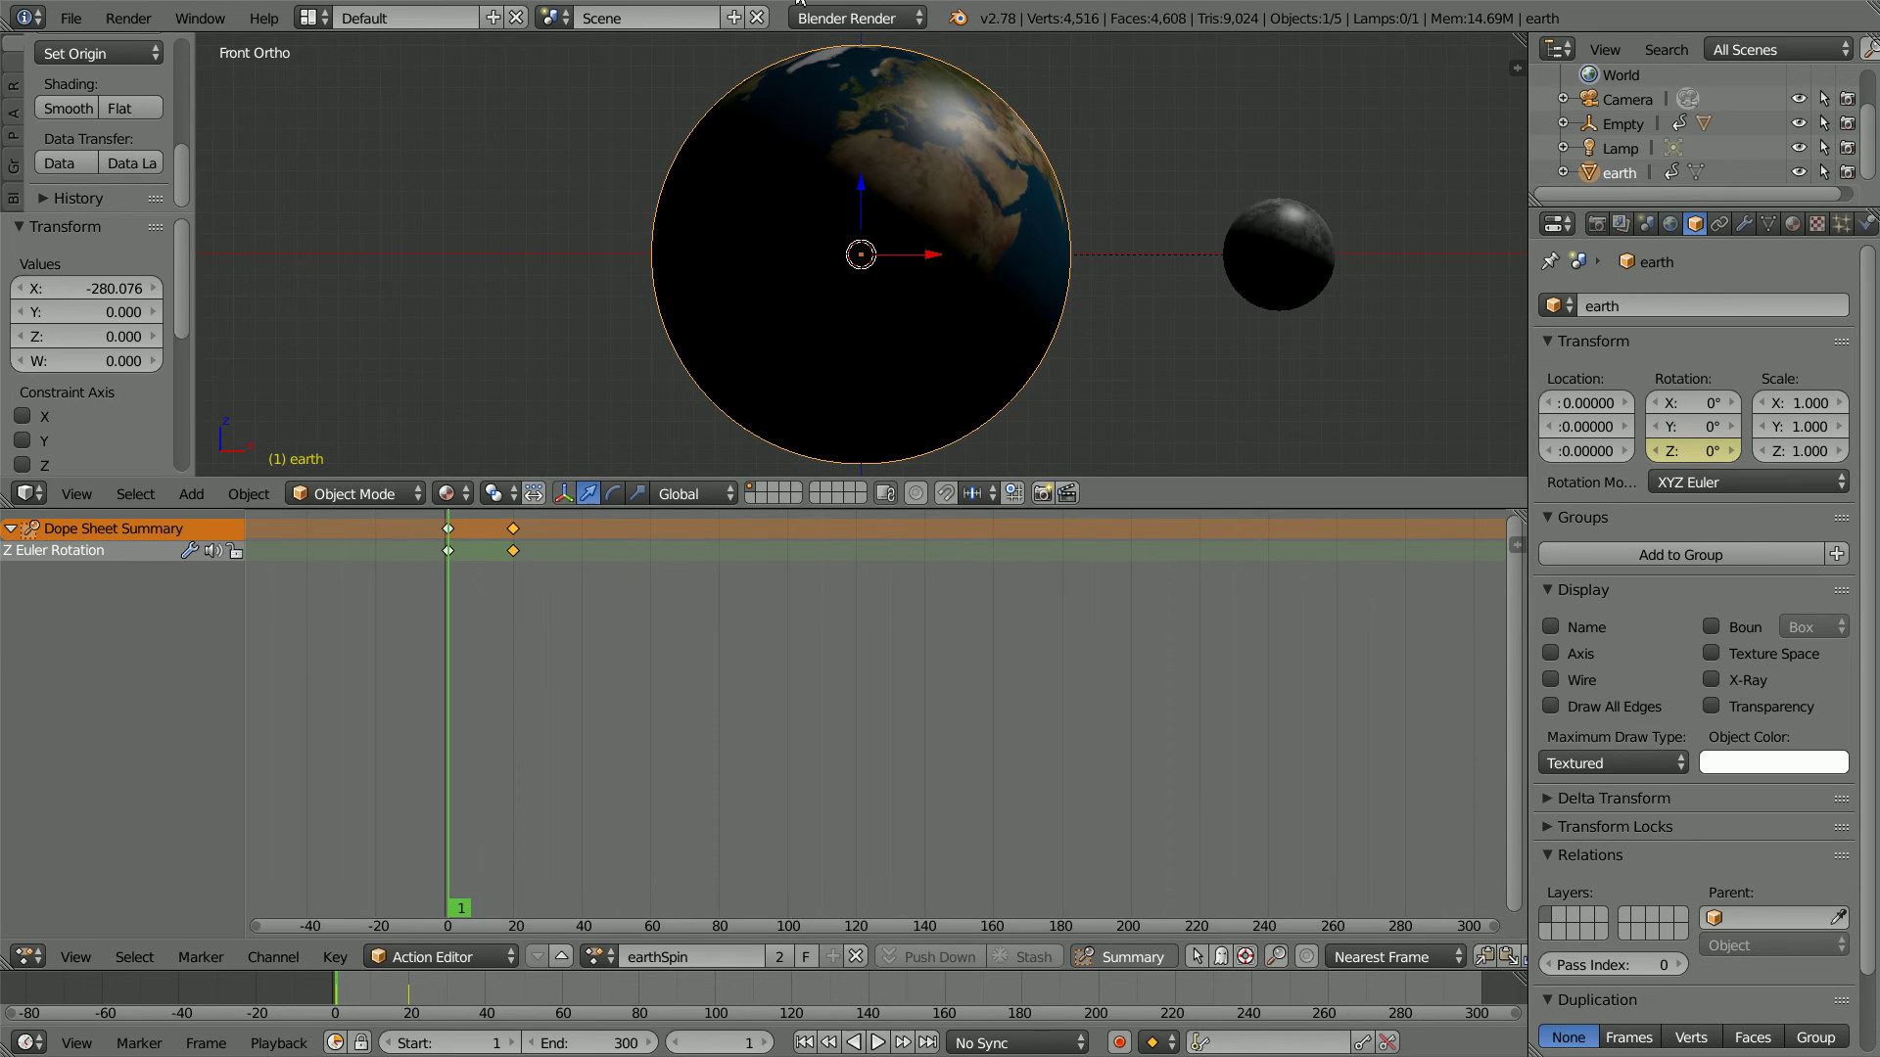
Step: Show the NLA editor with its sidebar and enable Sync Length on the earth strip
{"action": "left_click", "coordinate": [29, 957]}
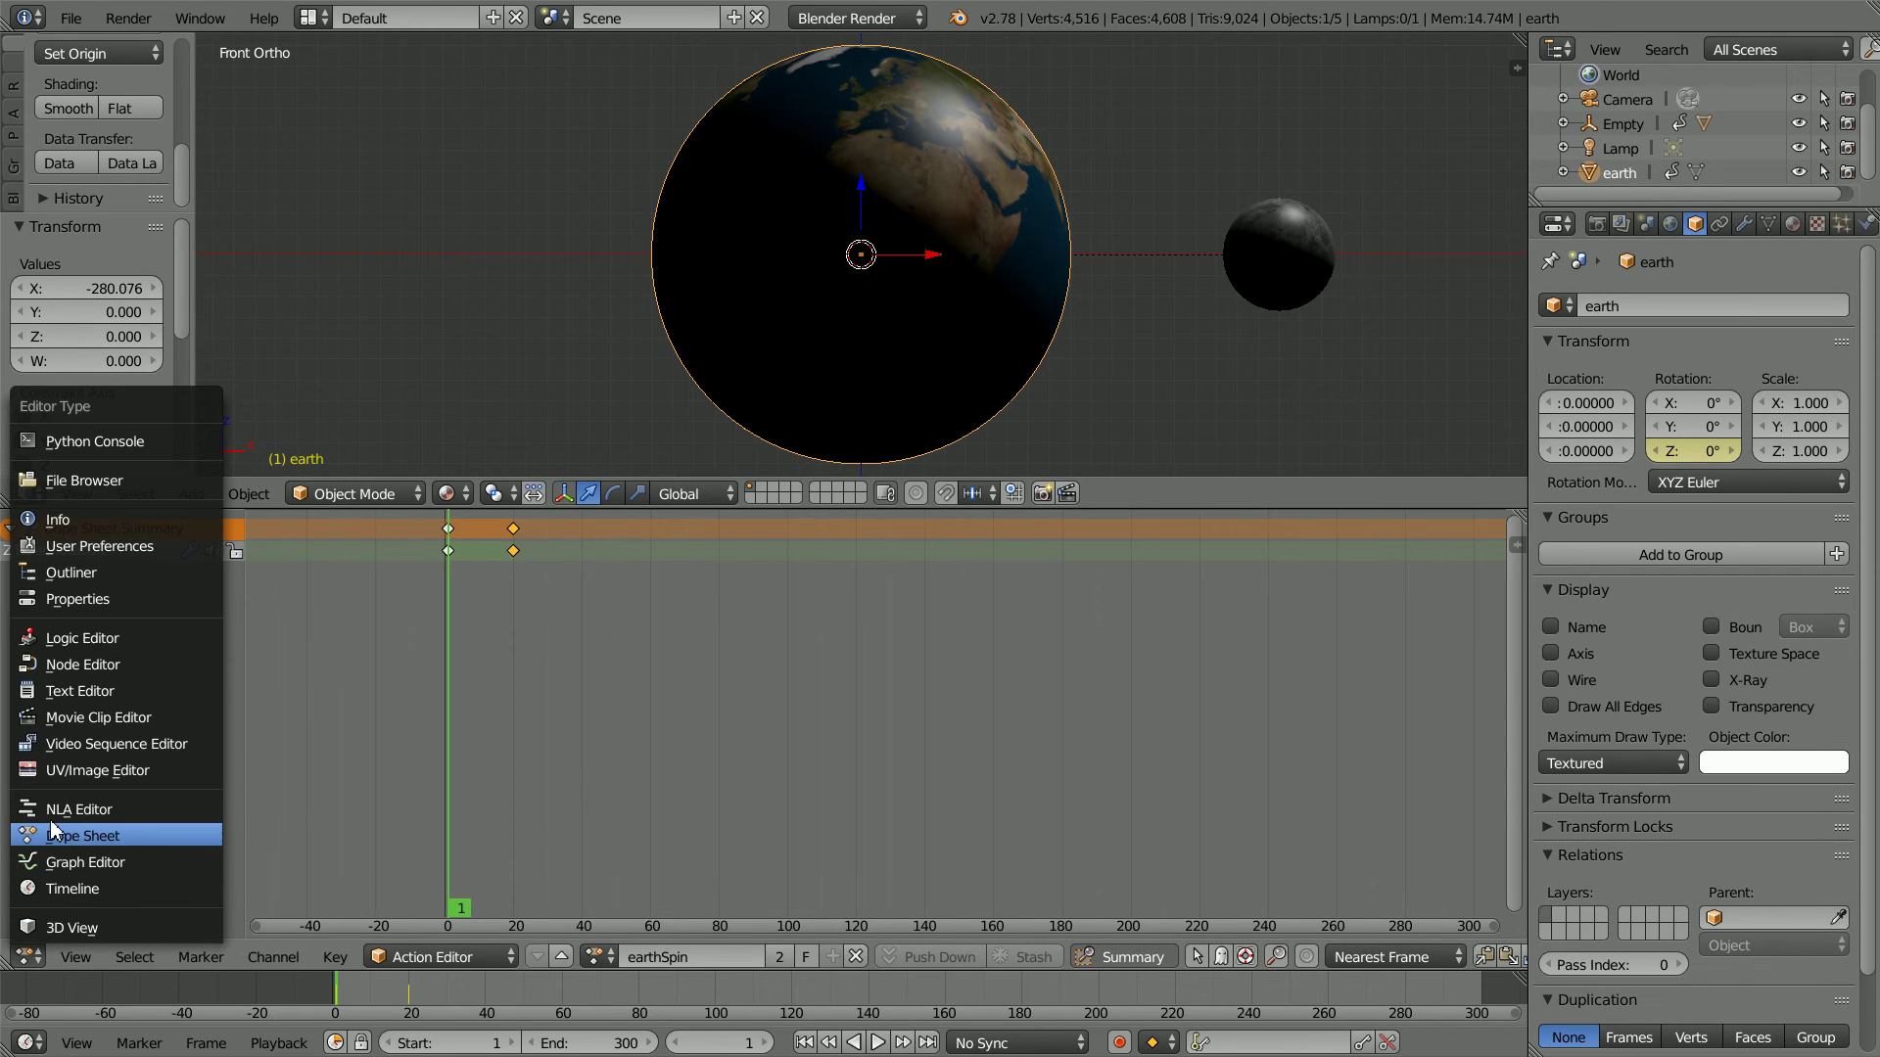
{"action": "left_click", "coordinate": [138, 813]}
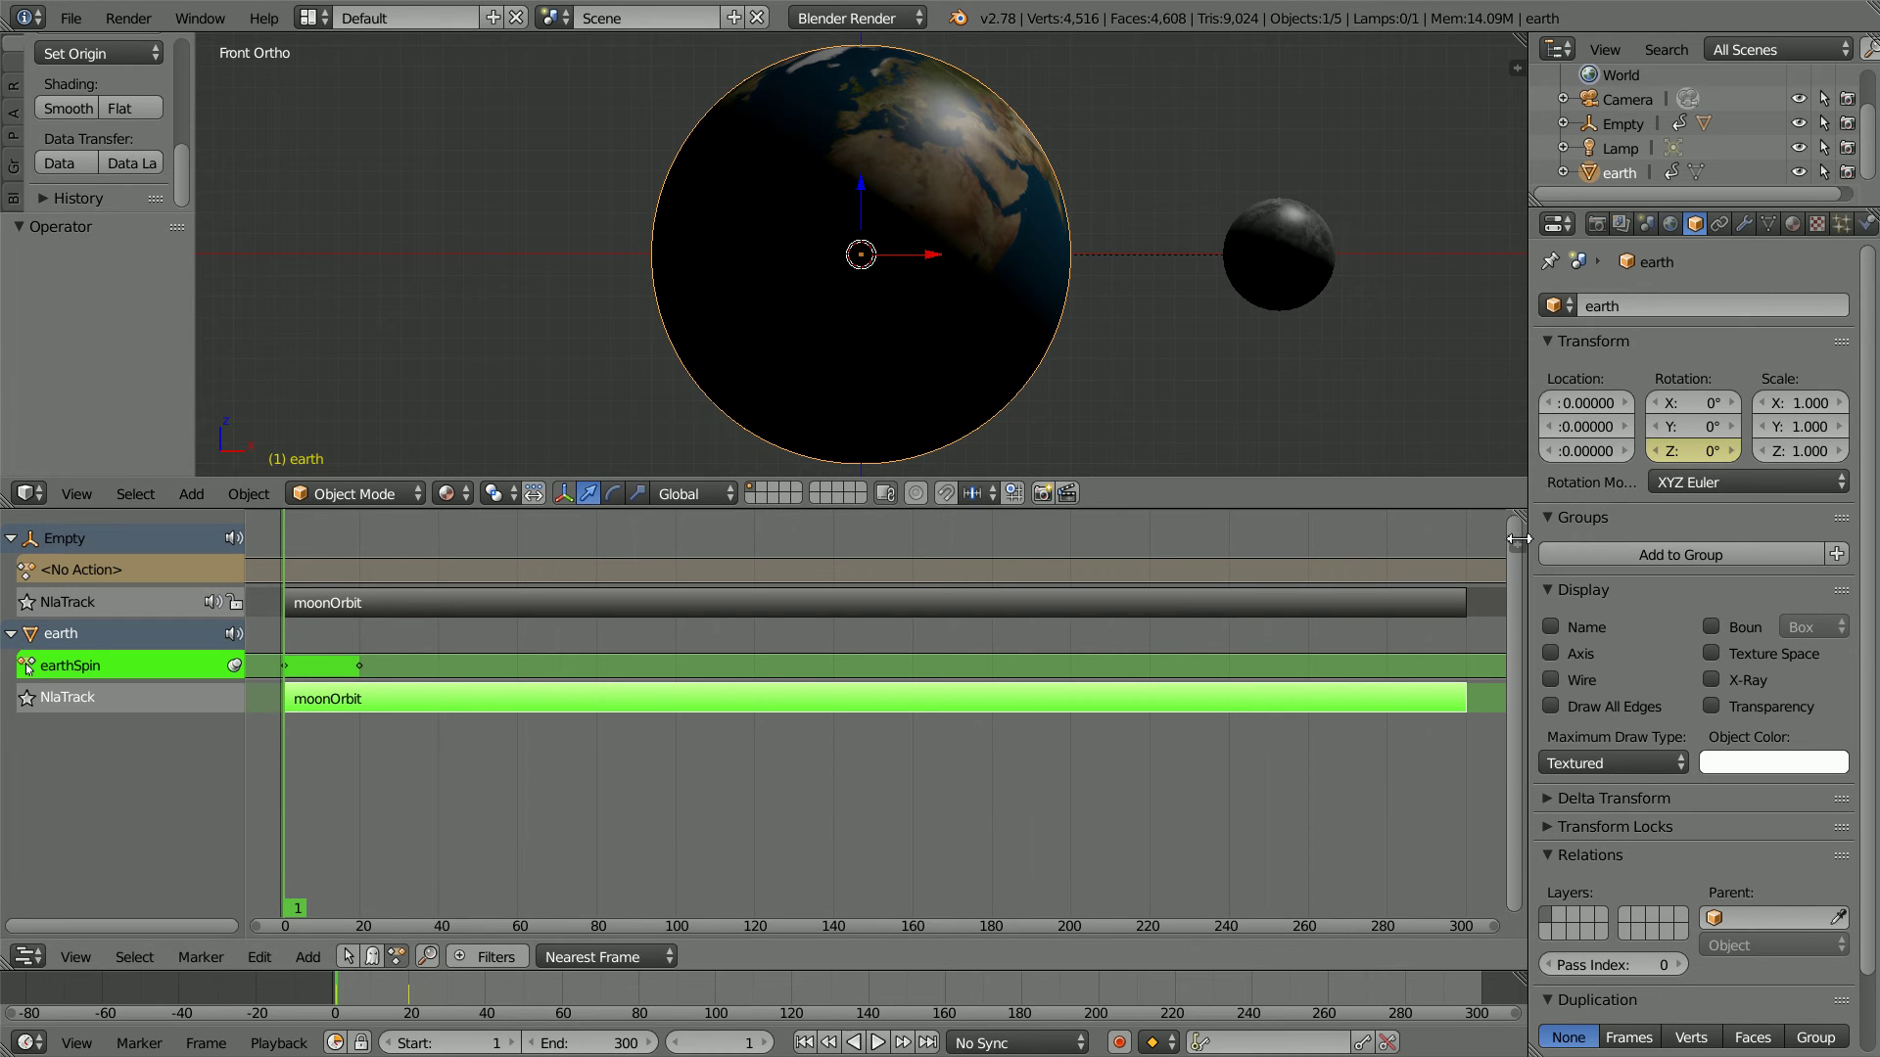
{"action": "key", "text": "n"}
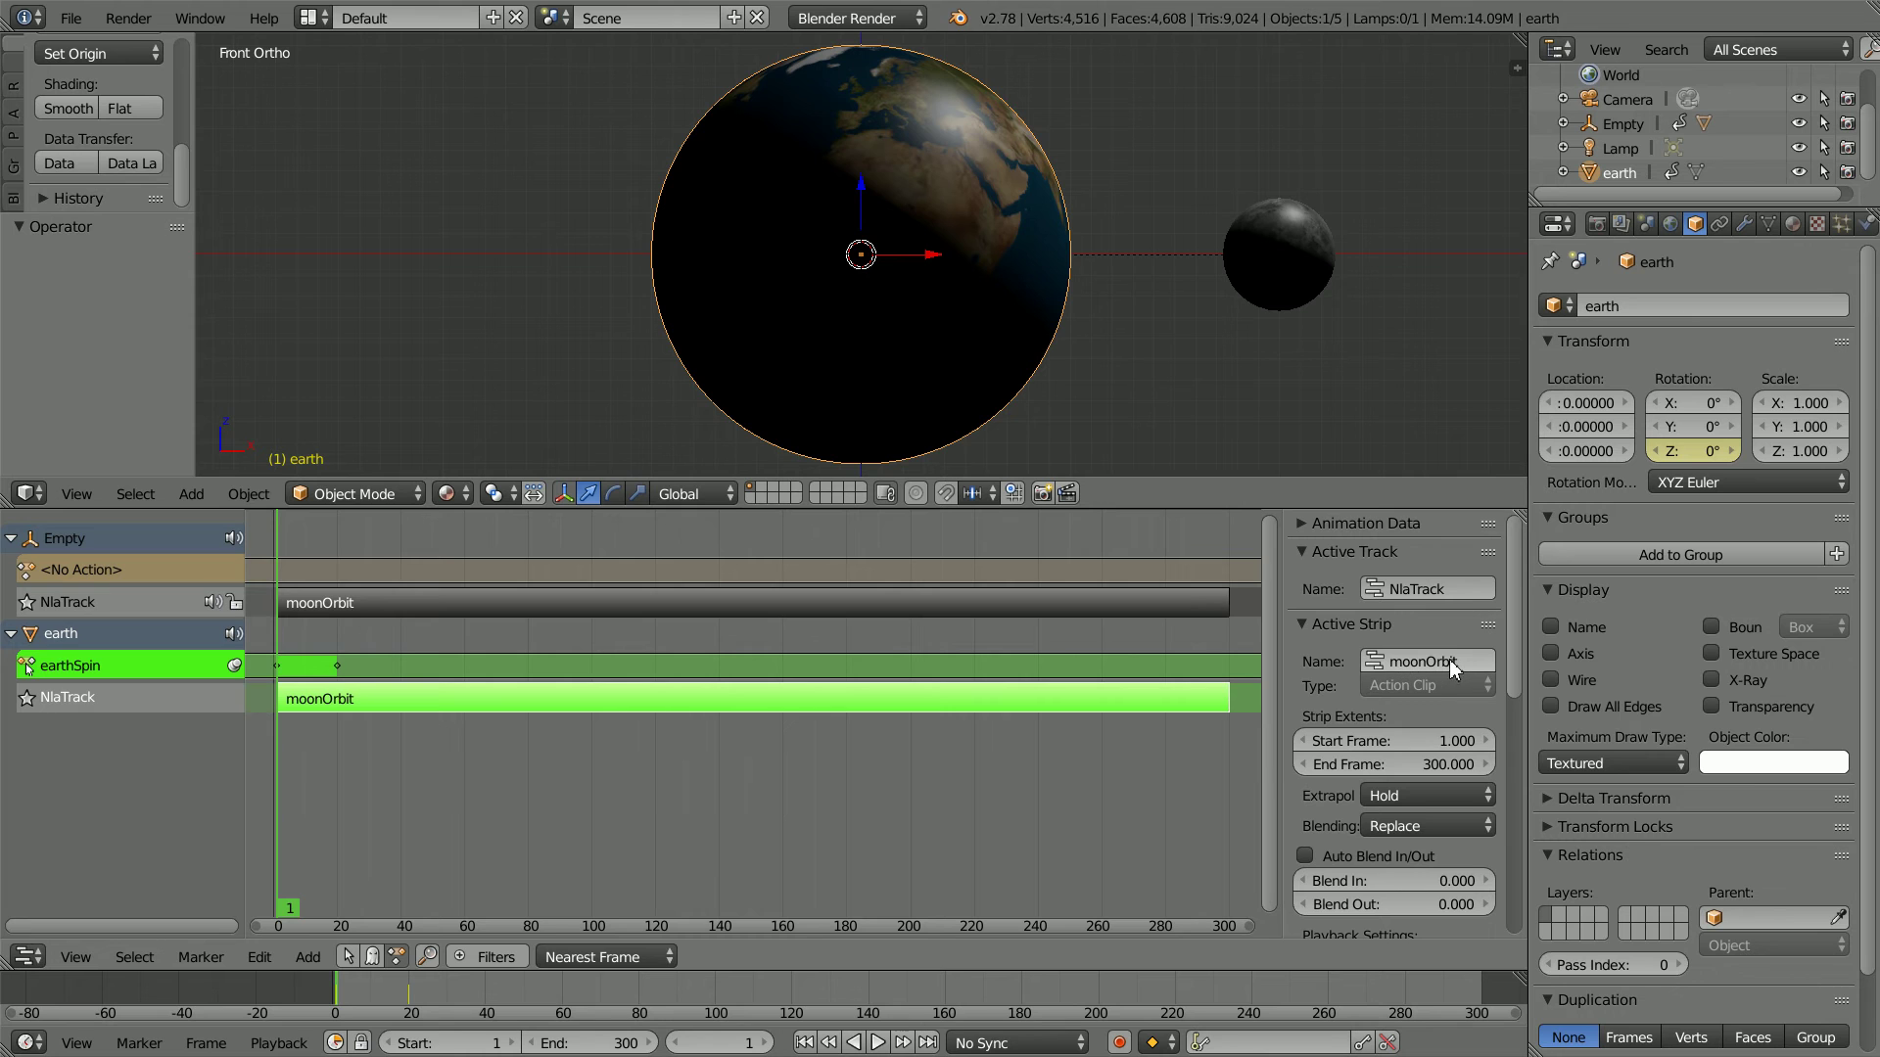
{"action": "left_click_drag", "start_coordinate": [1521, 618], "coordinate": [1522, 816]}
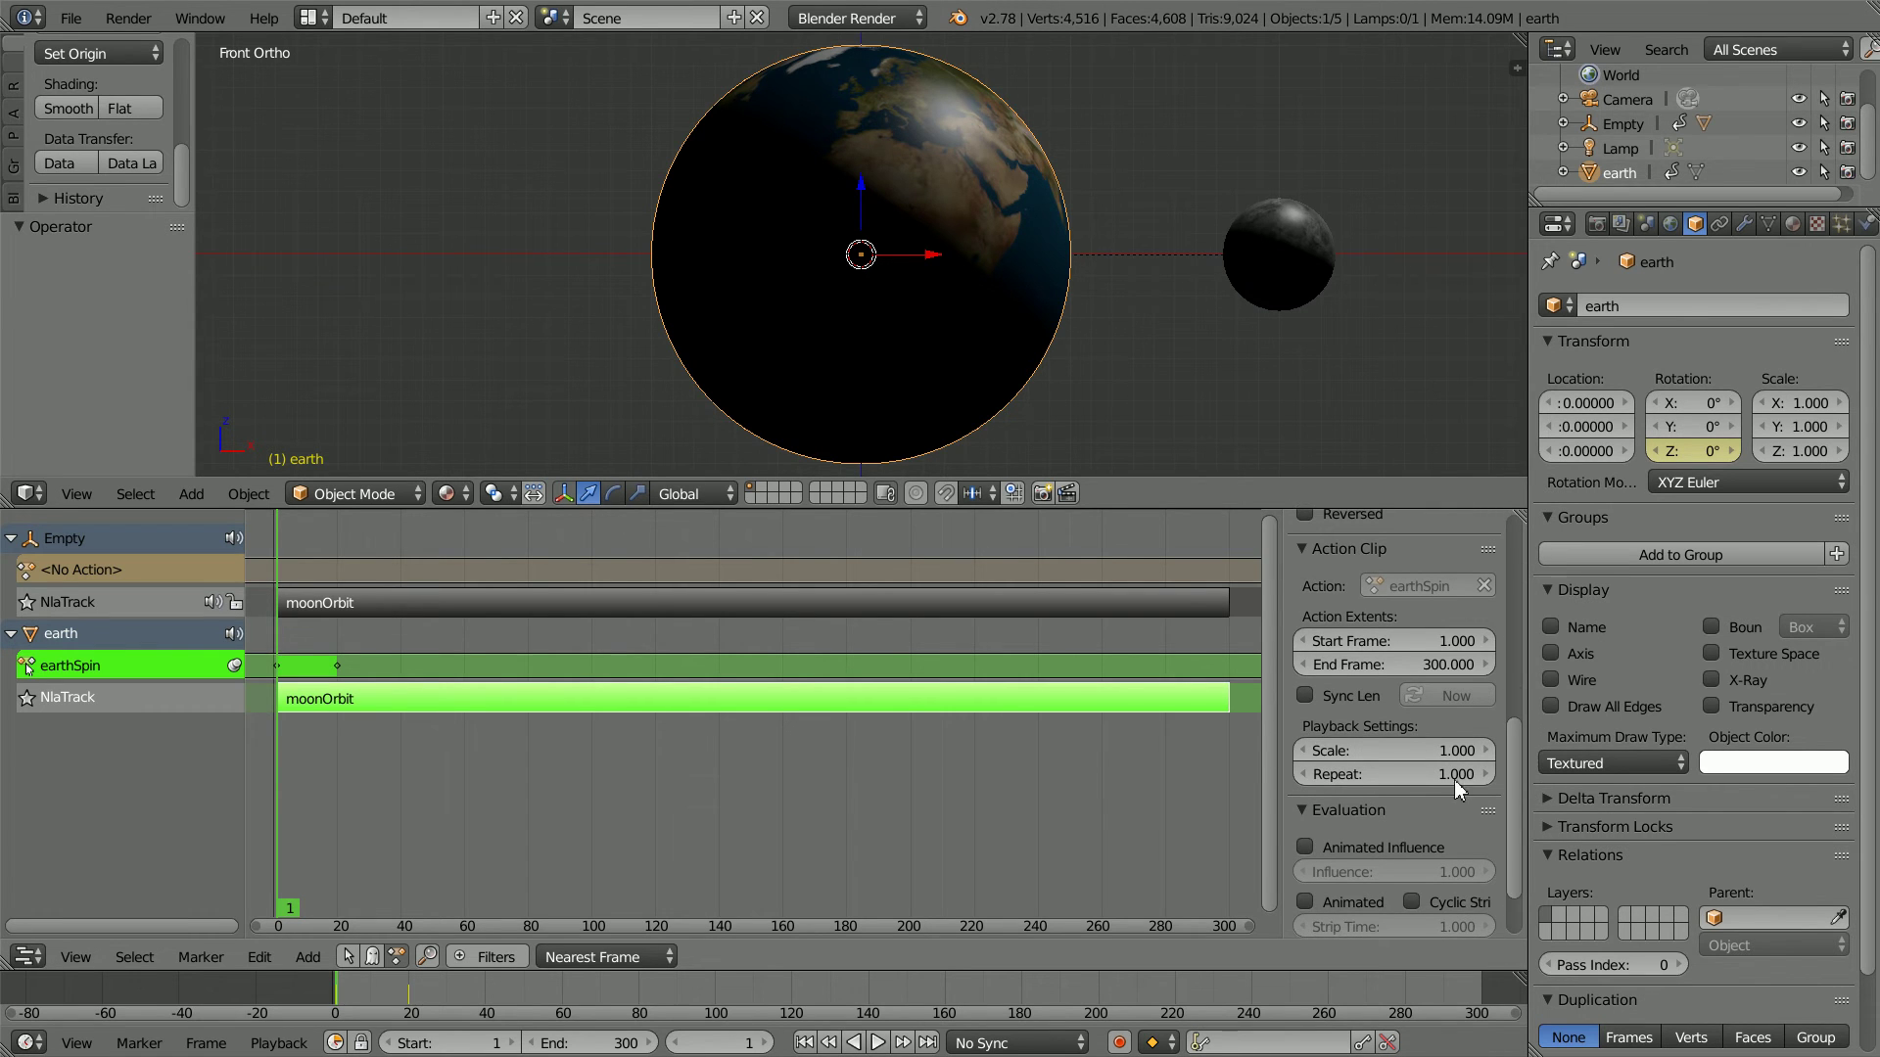
{"action": "left_click", "coordinate": [1306, 696]}
Step: Stop tweaking the earthSpin action and select the strip's Repeat field
{"action": "left_click", "coordinate": [260, 957]}
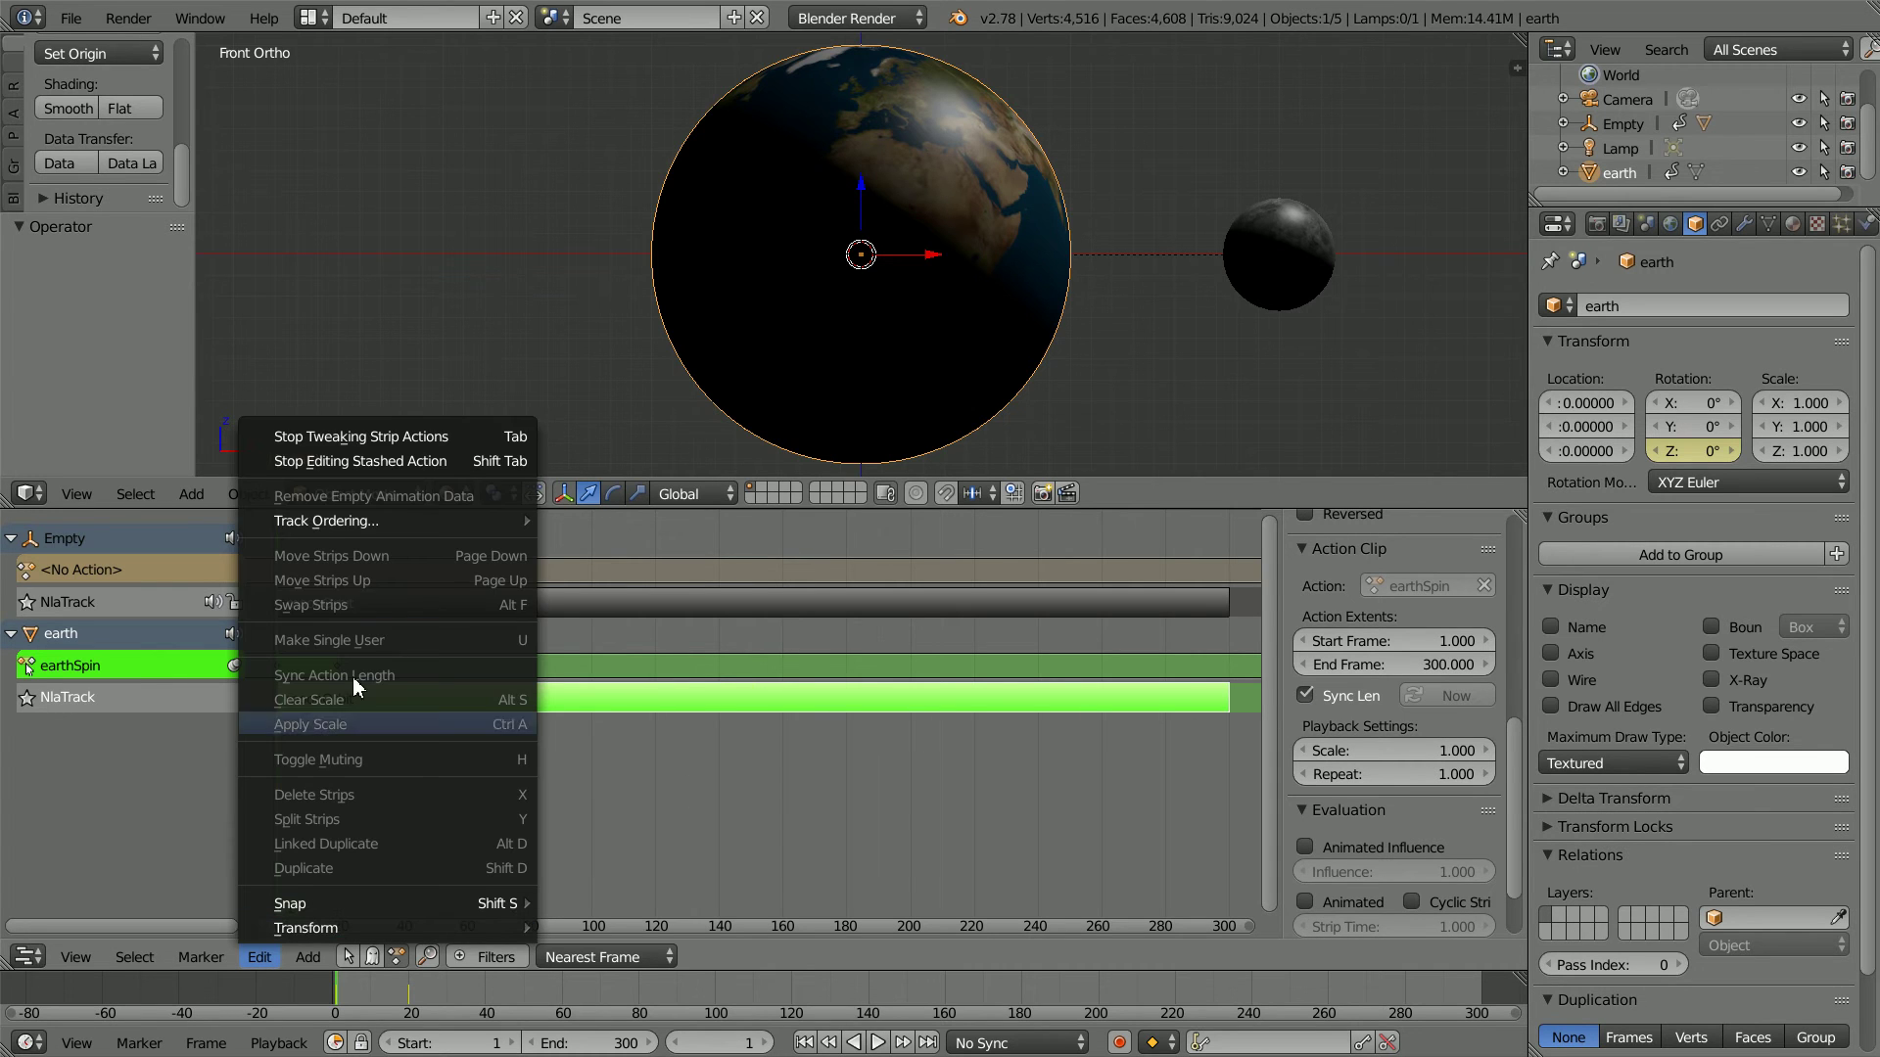
{"action": "left_click", "coordinate": [470, 439]}
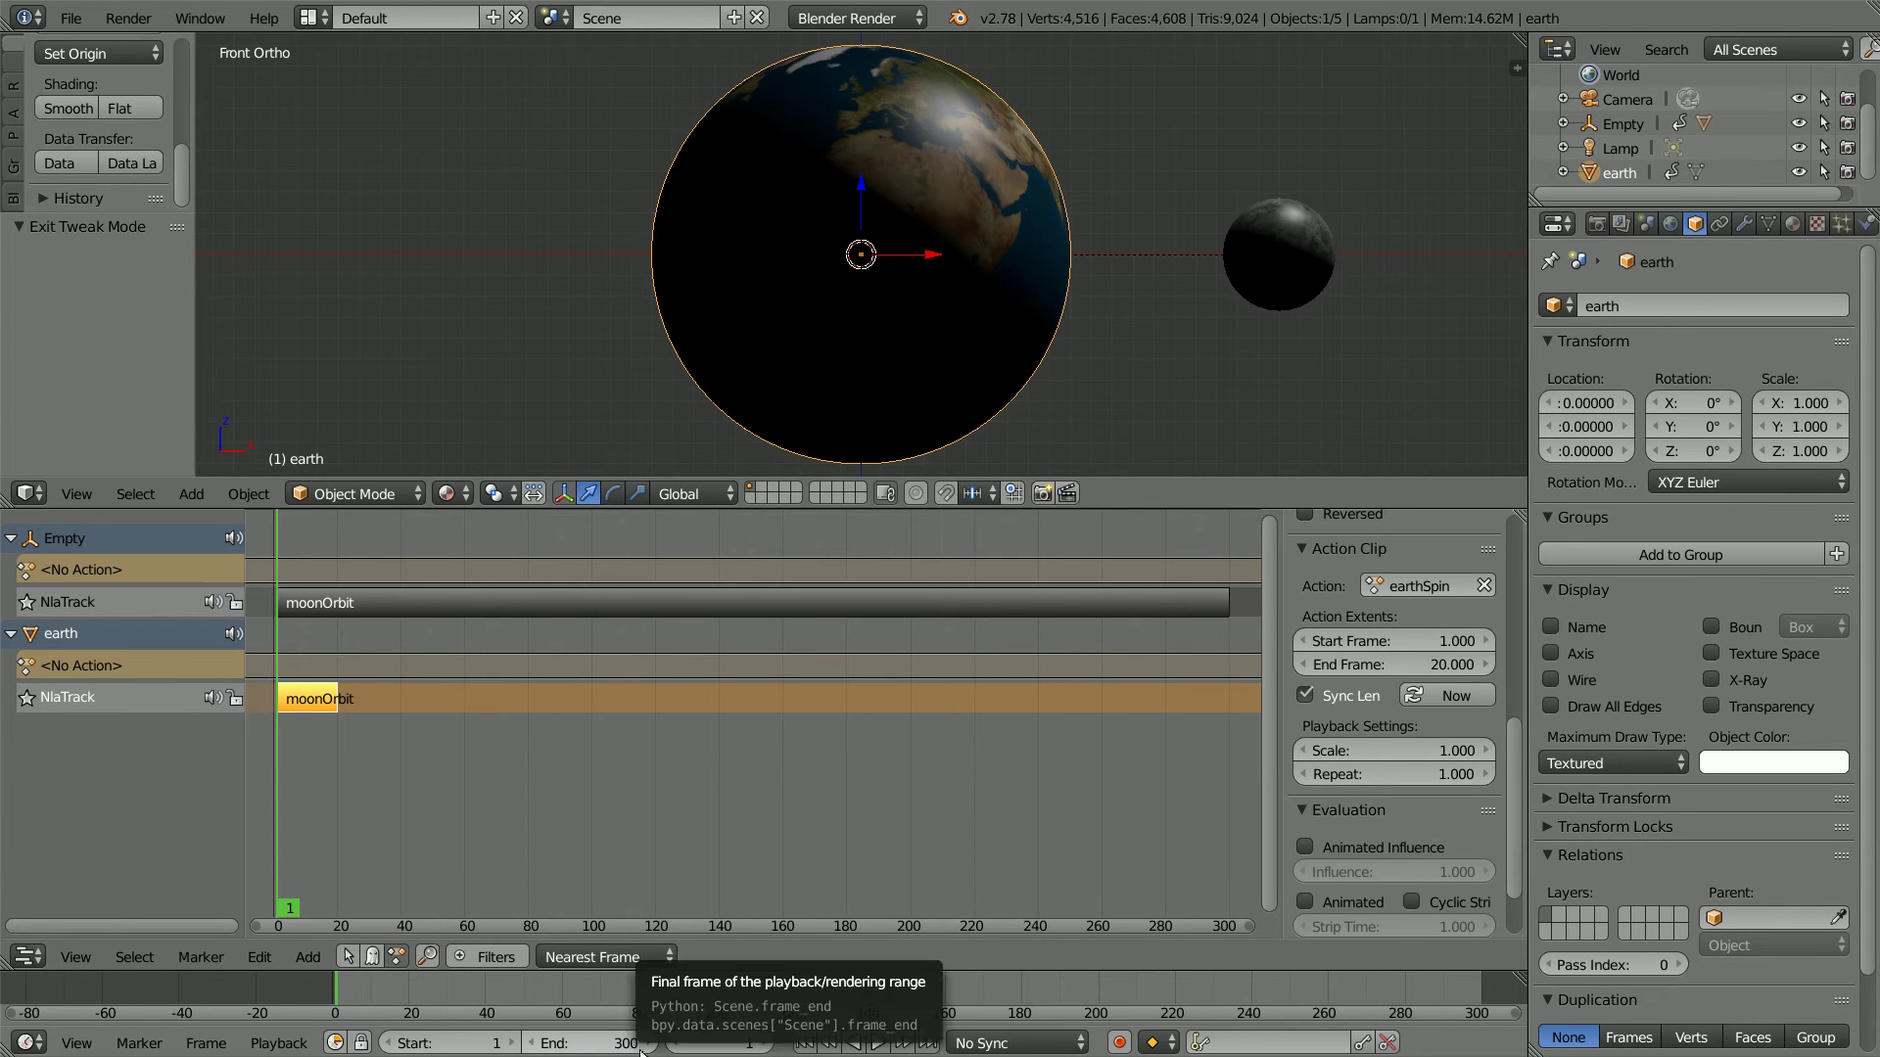
{"action": "left_click", "coordinate": [1405, 775]}
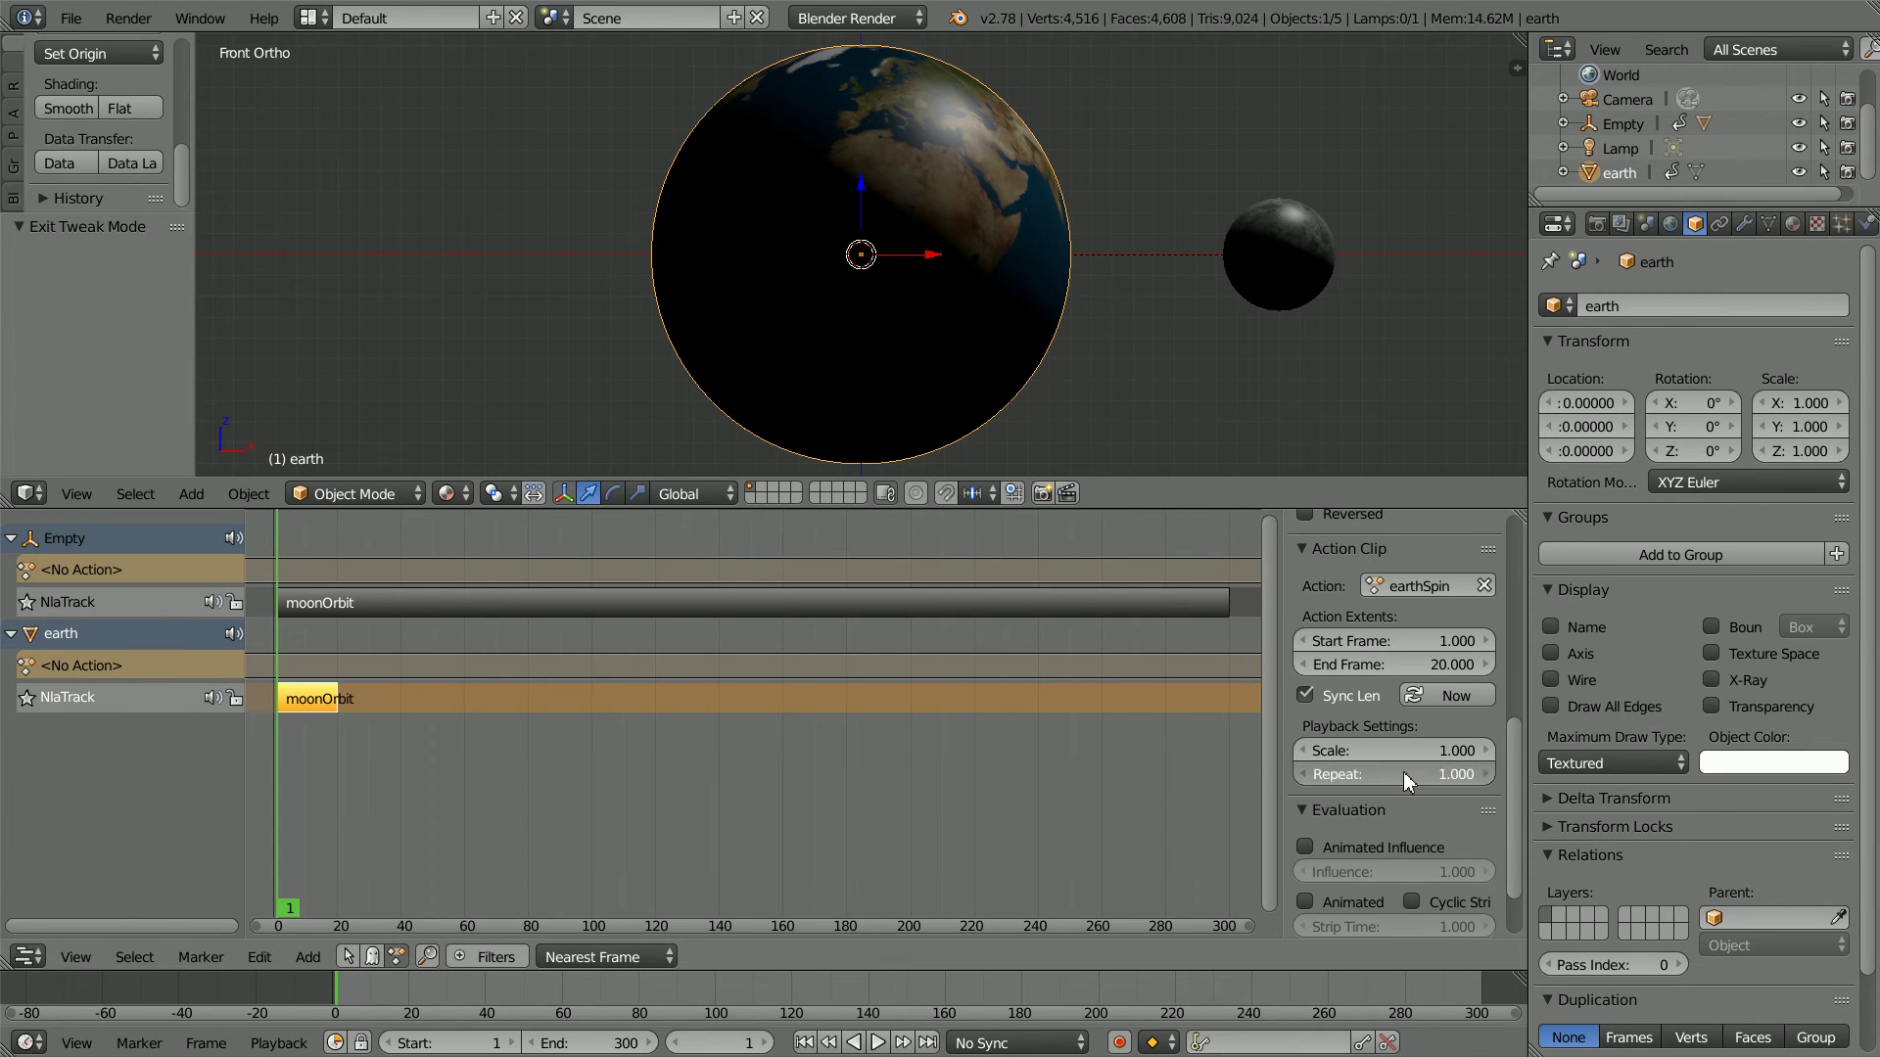
Step: Set the earth strip to repeat 15 times, preview from frame 1, then re-enter tweak mode
{"action": "type", "text": "15"}
{"action": "key", "text": "Return"}
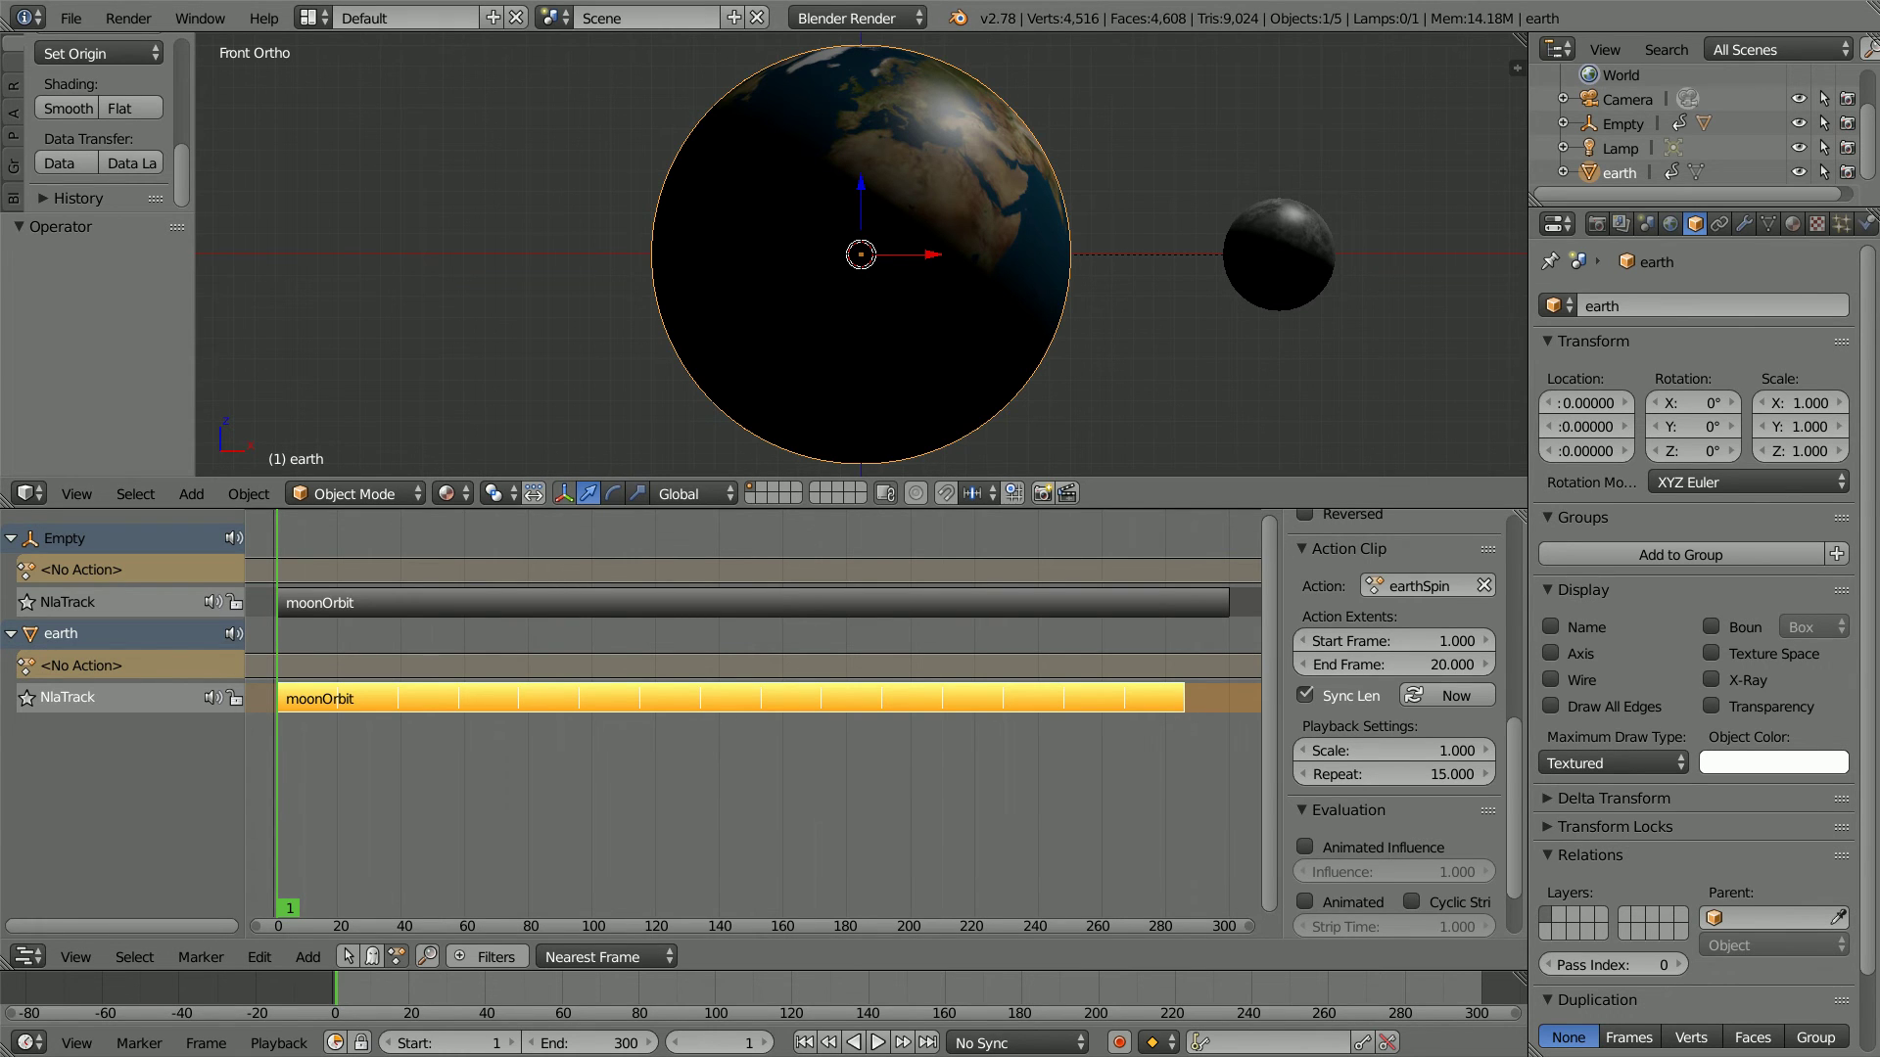
{"action": "key", "text": "alt+a"}
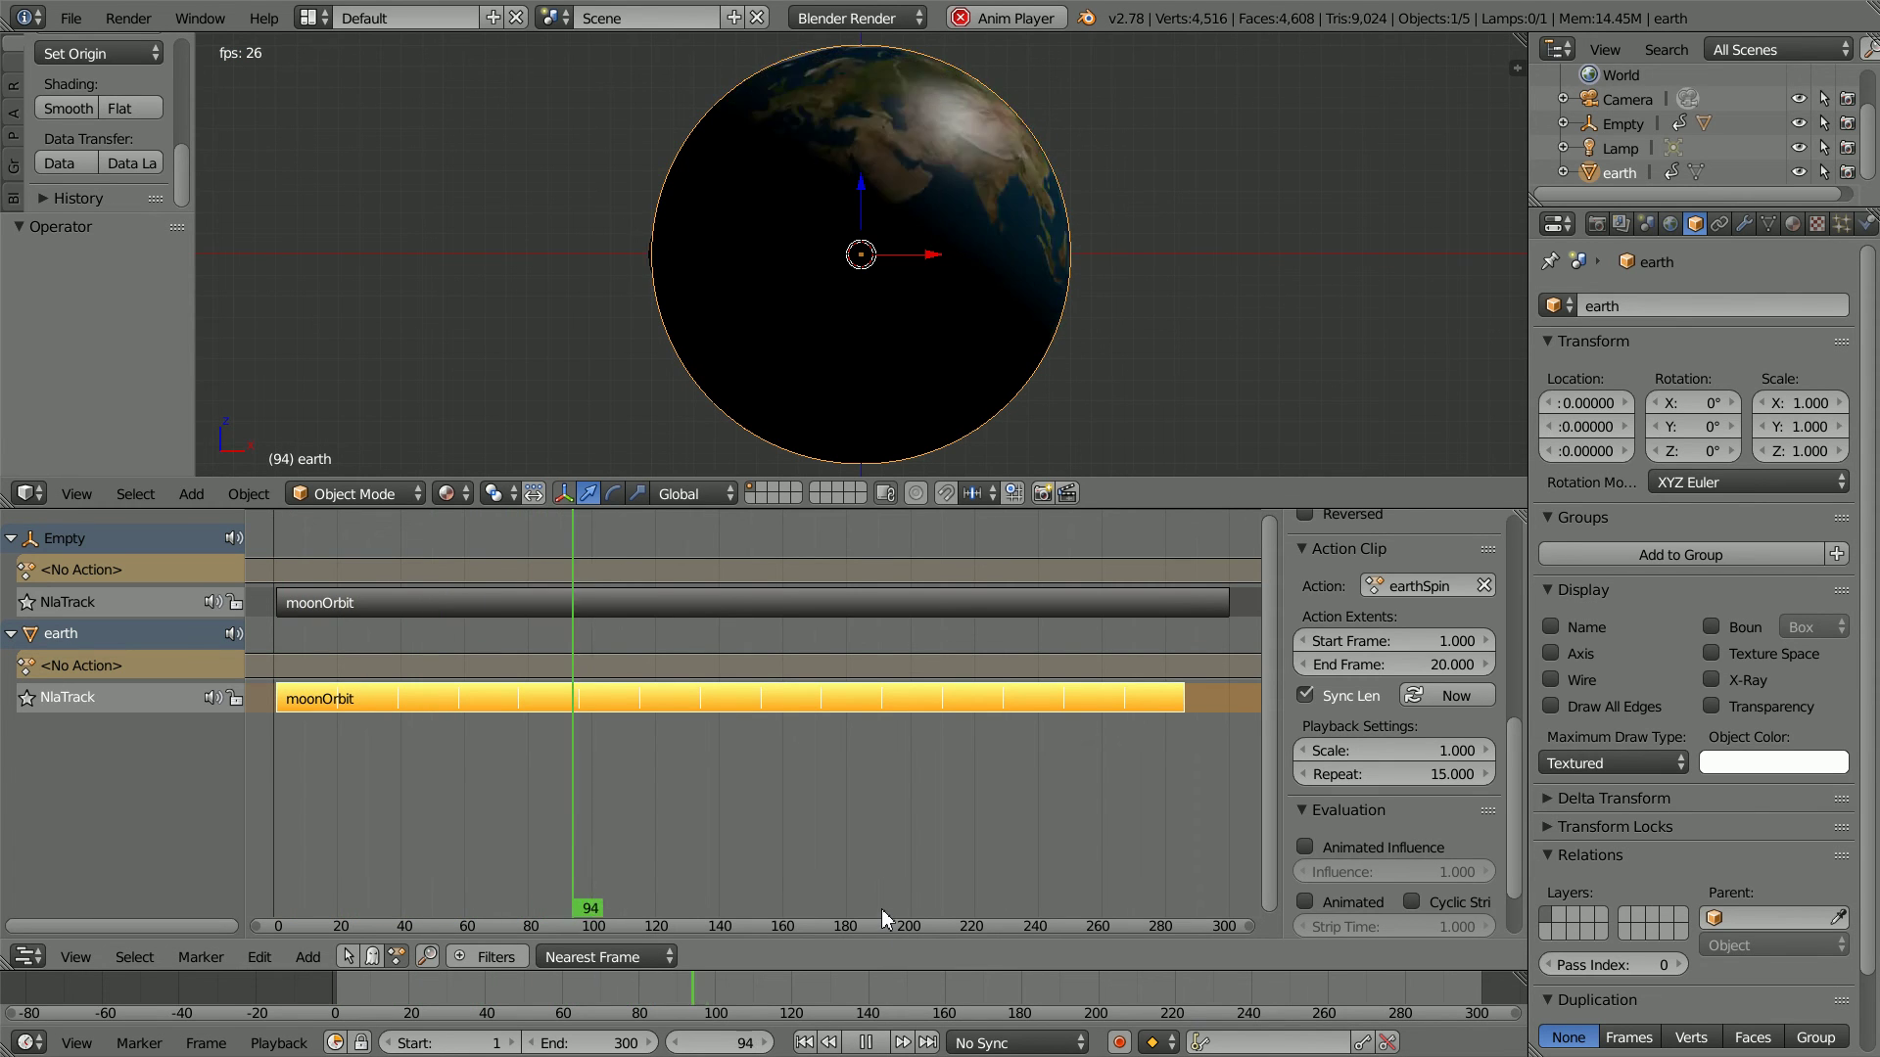
{"action": "left_click", "coordinate": [868, 1044]}
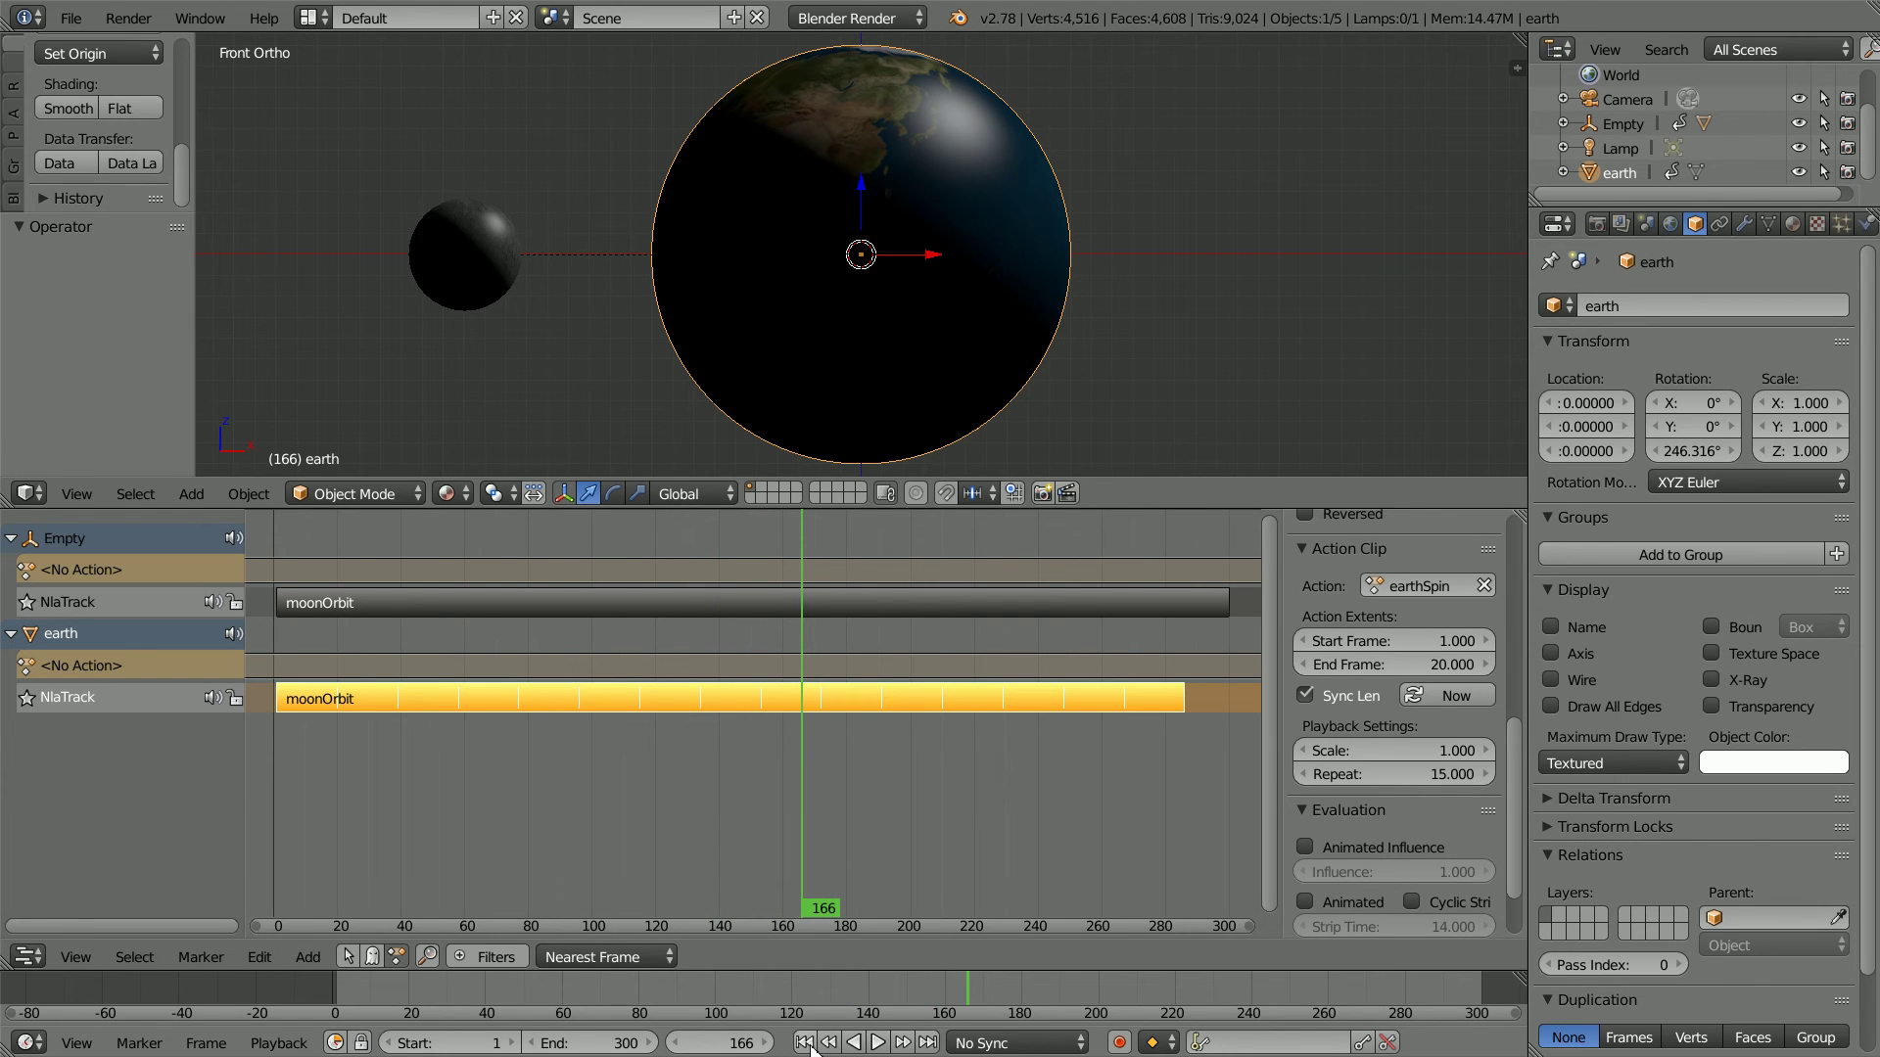
{"action": "left_click", "coordinate": [804, 1042]}
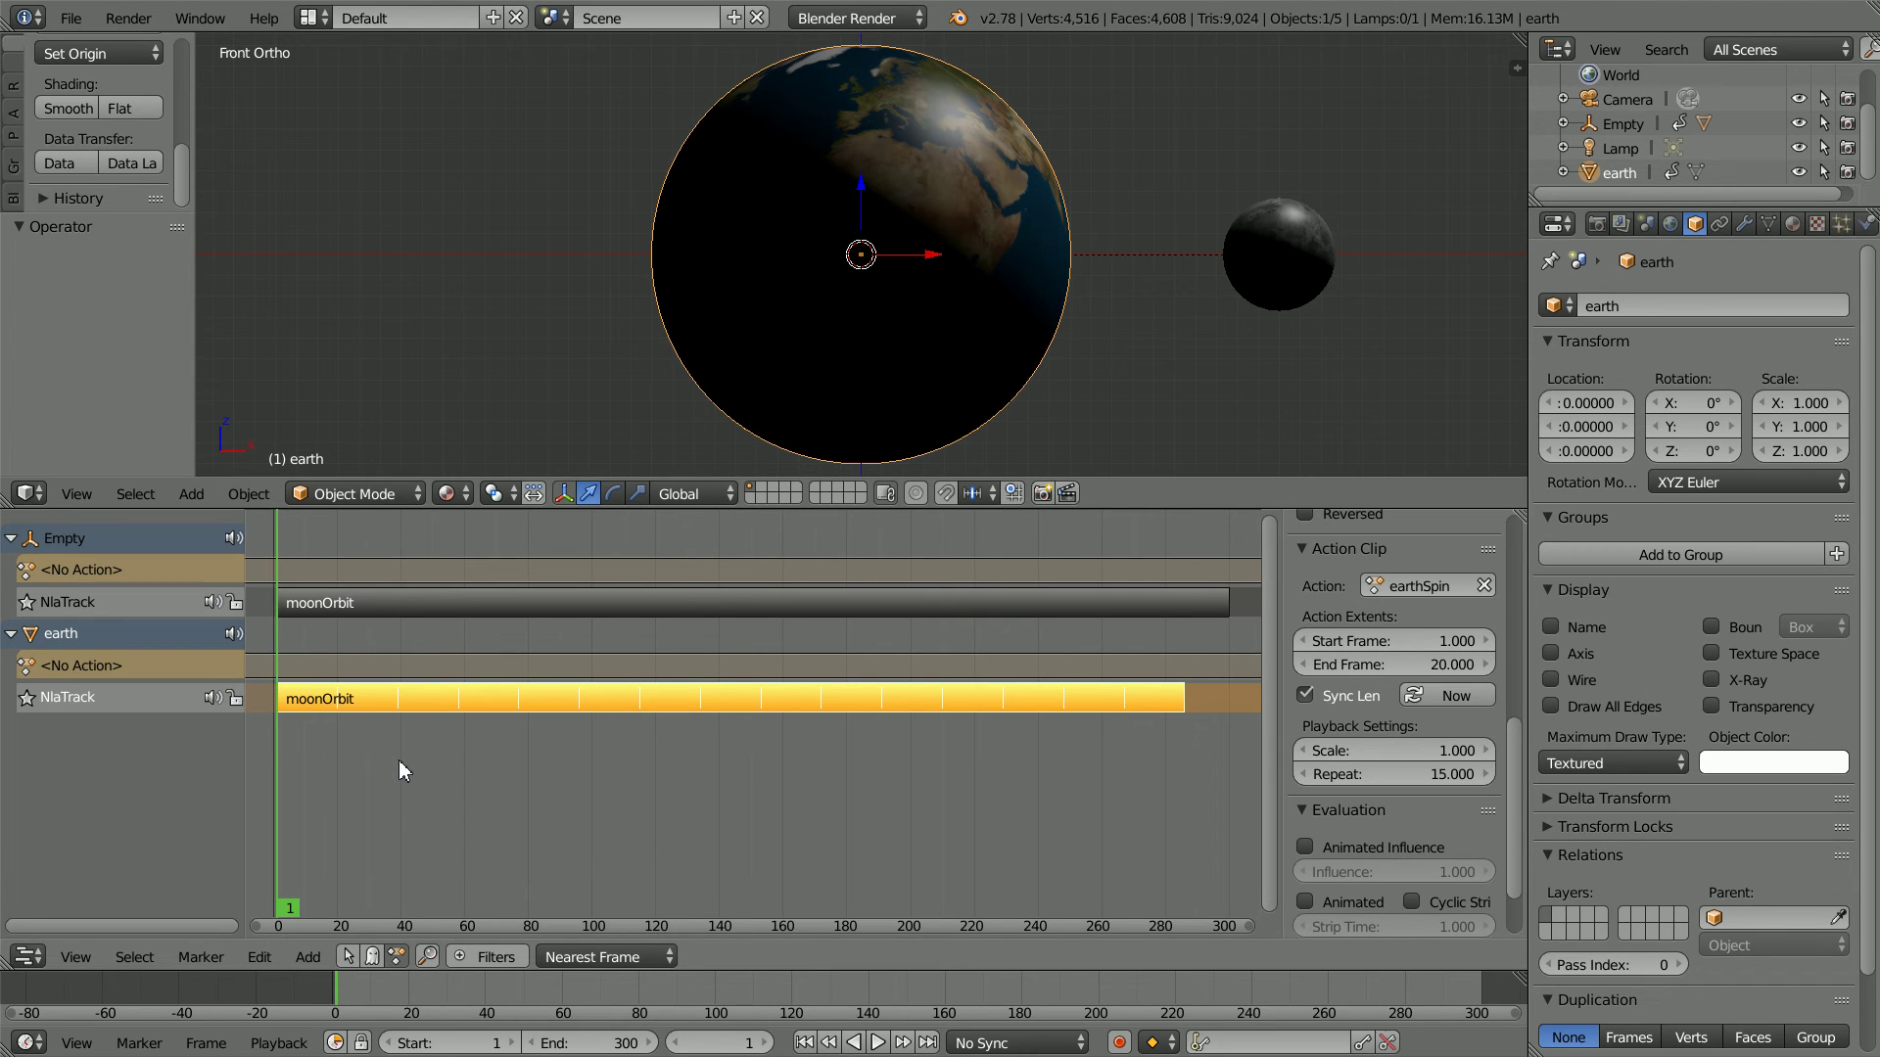
{"action": "key", "text": "Tab"}
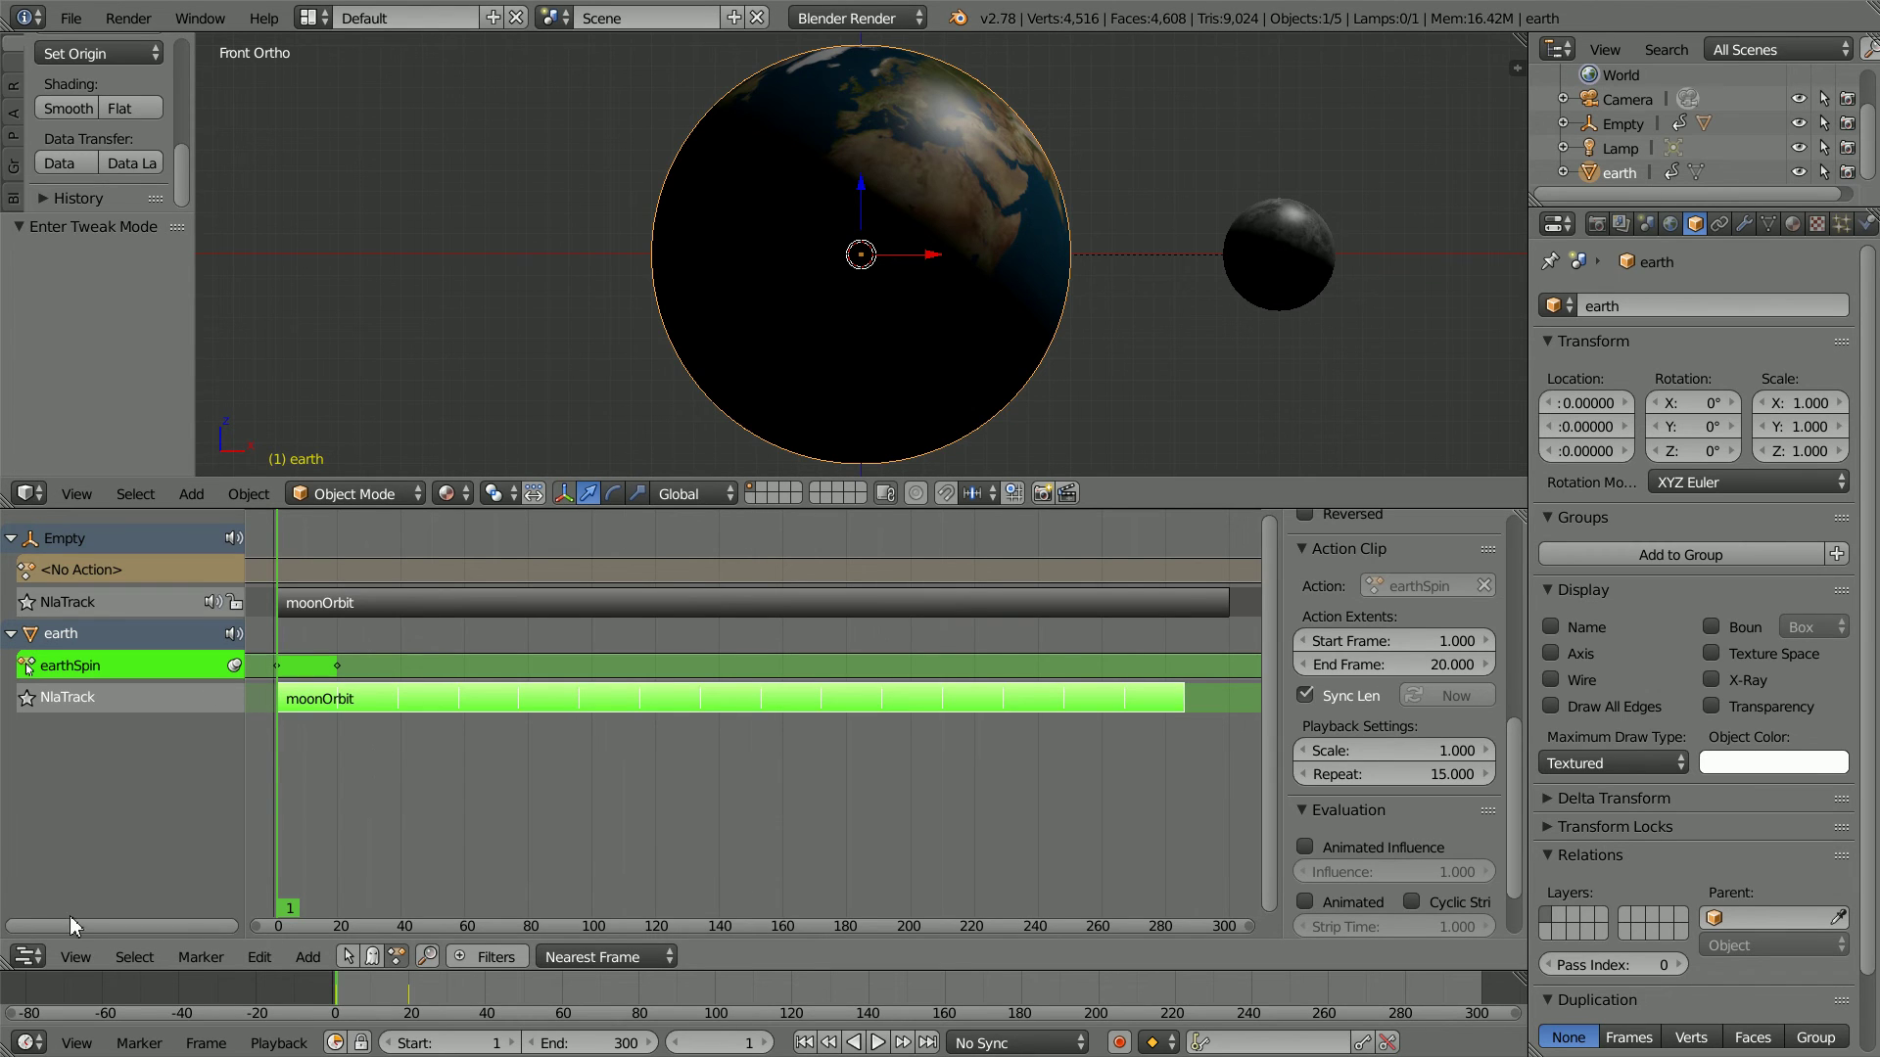
Step: In the Action Editor, move earthSpin's final rotation keyframe from frame 20 to frame 100
{"action": "left_click", "coordinate": [29, 957]}
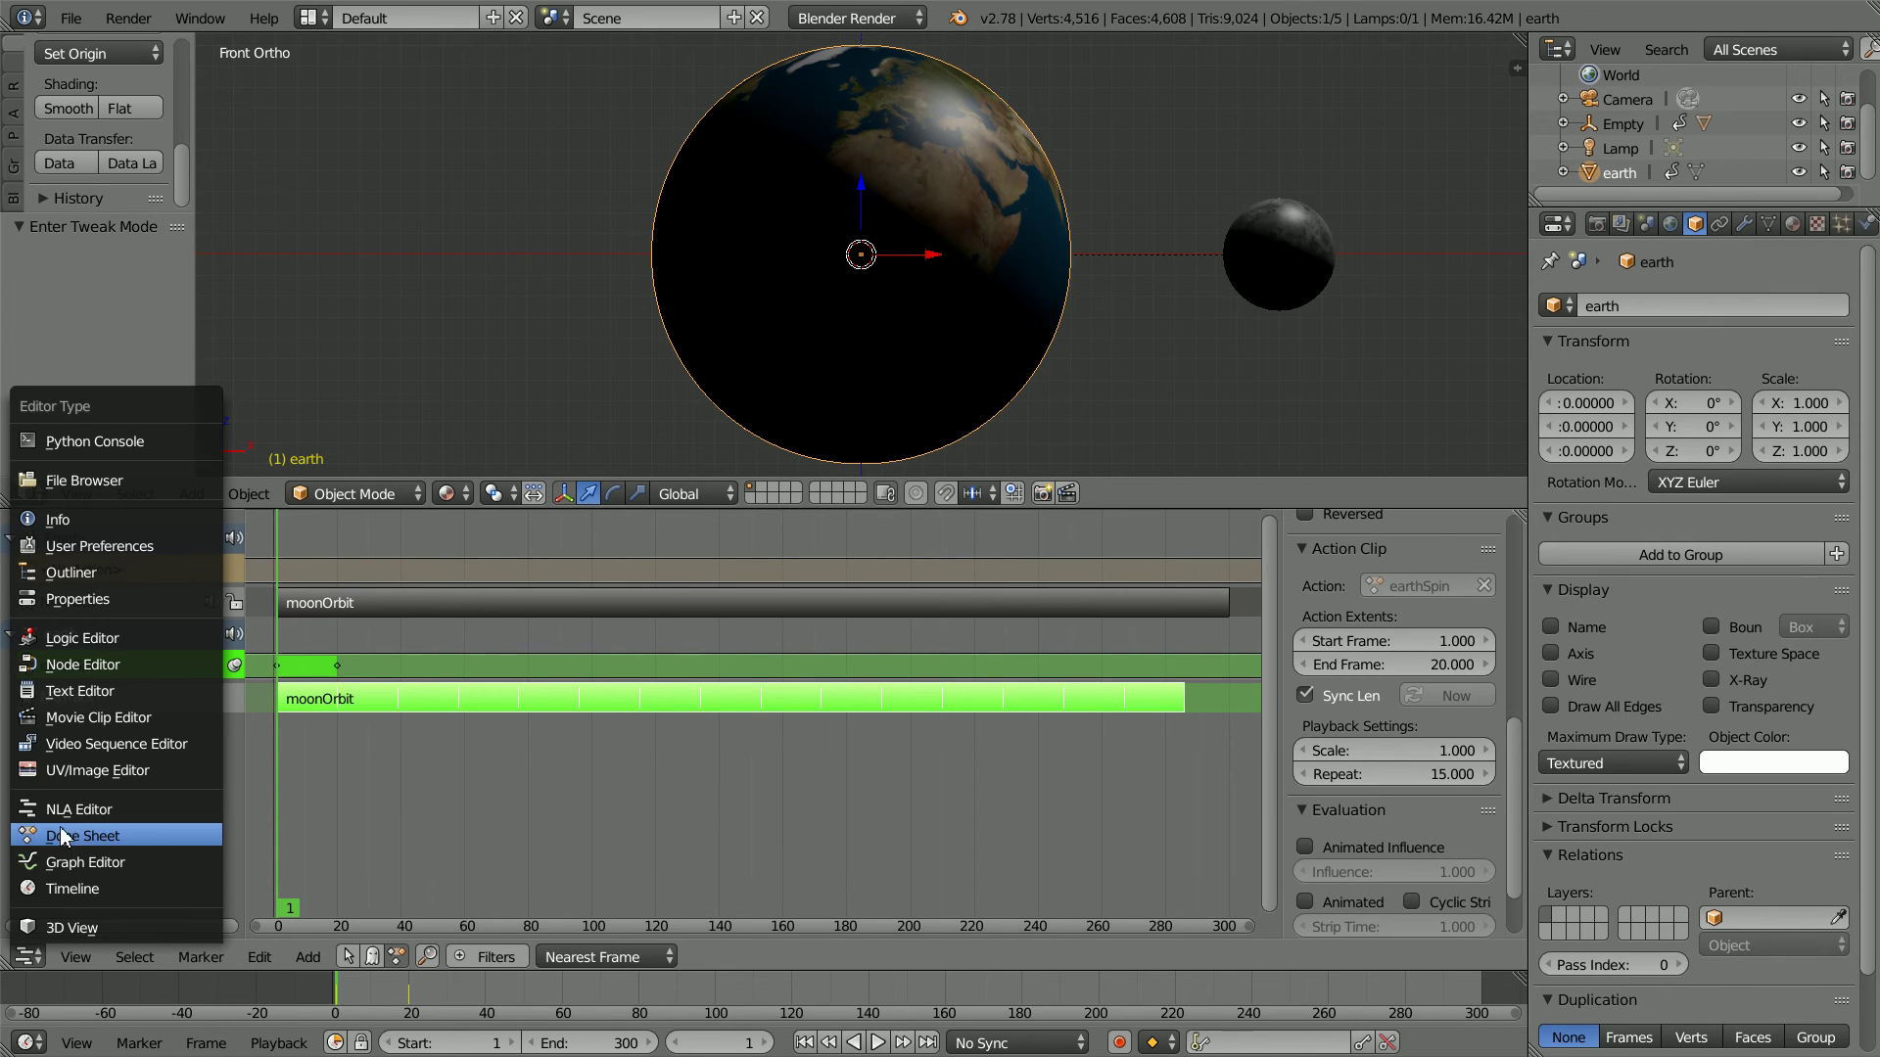
{"action": "left_click", "coordinate": [163, 838]}
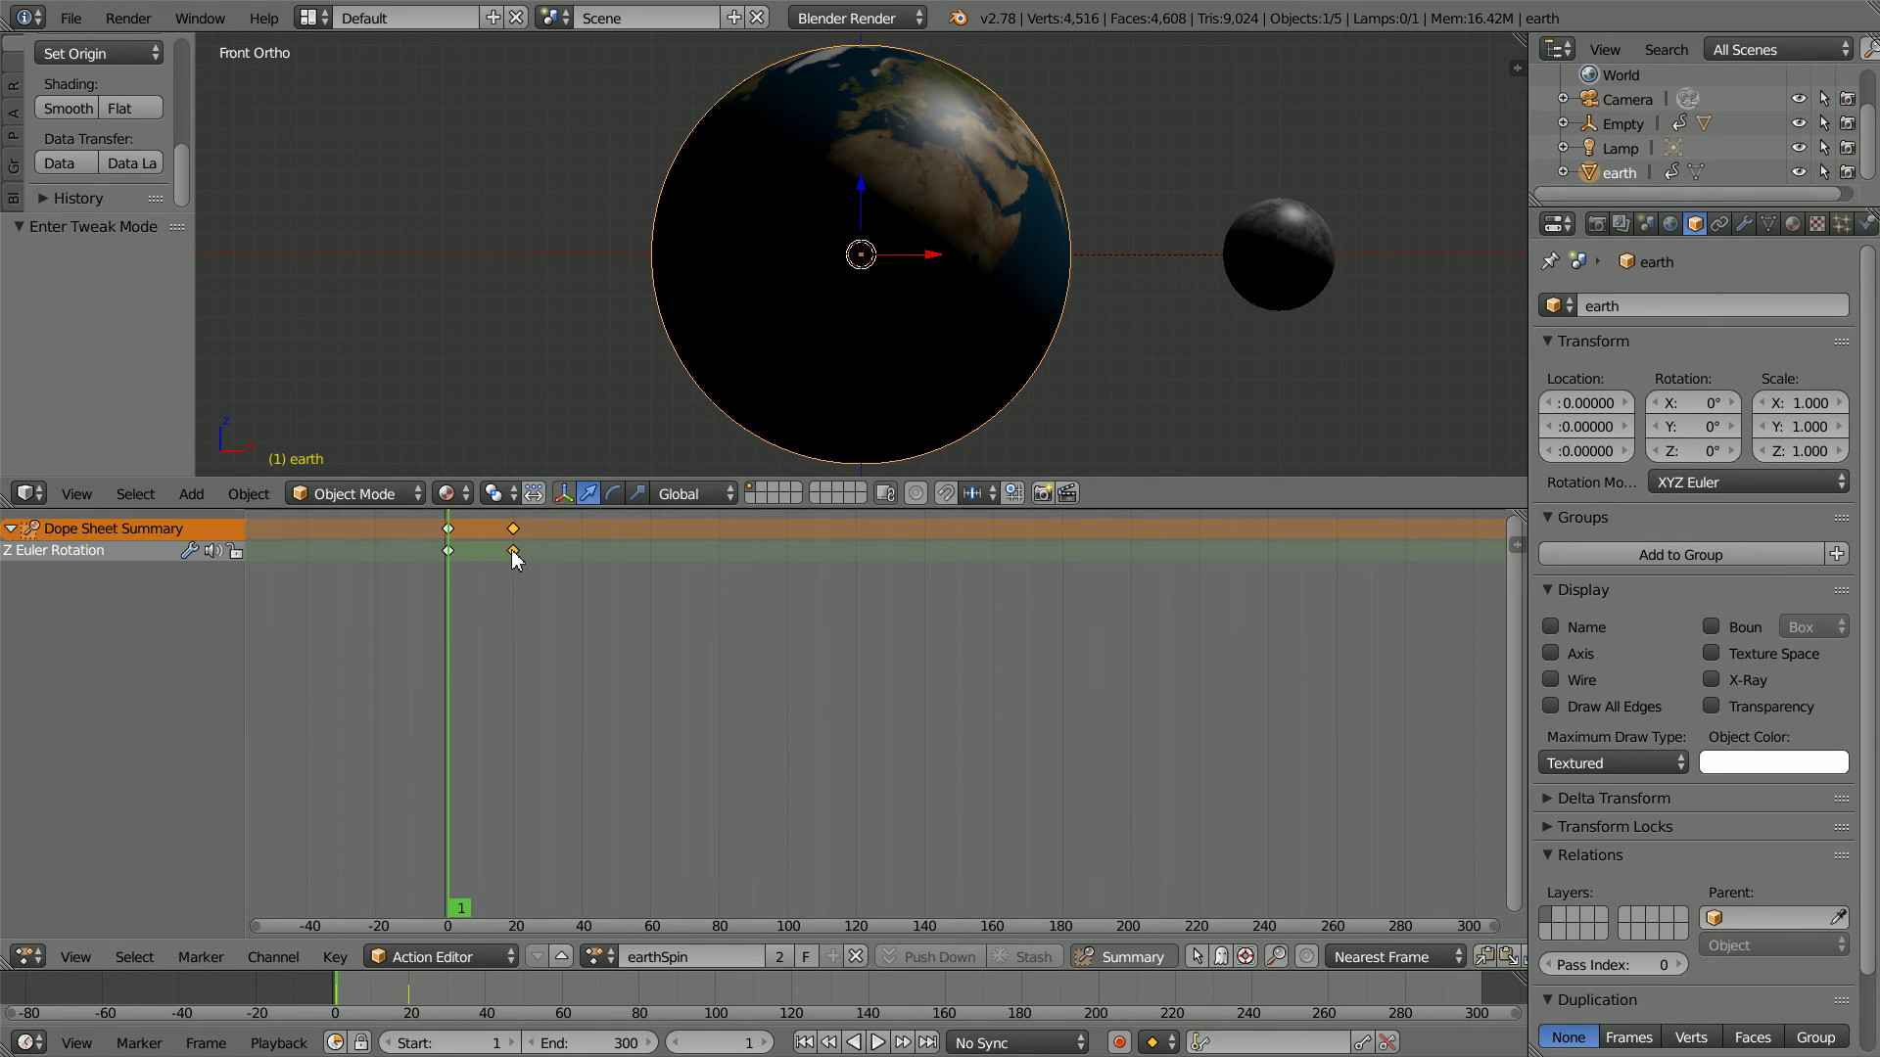
{"action": "key", "text": "g"}
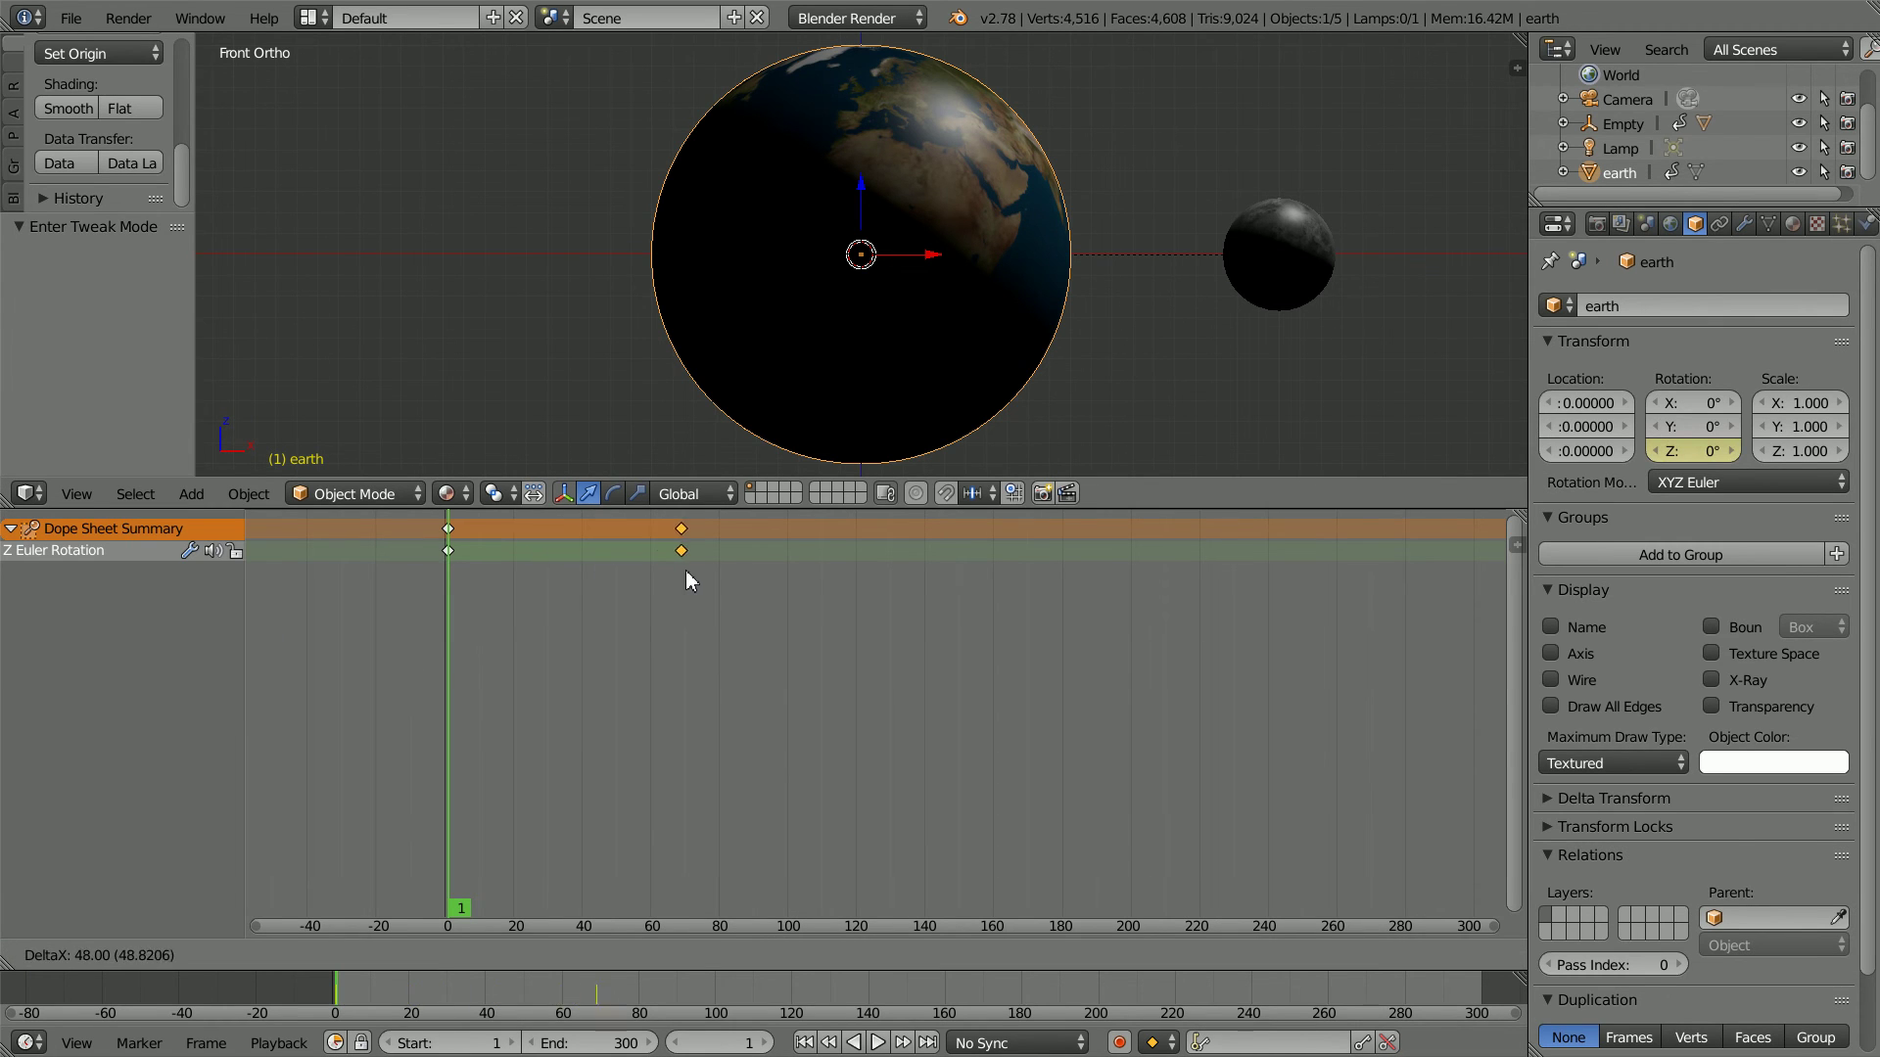
{"action": "left_click", "coordinate": [791, 577]}
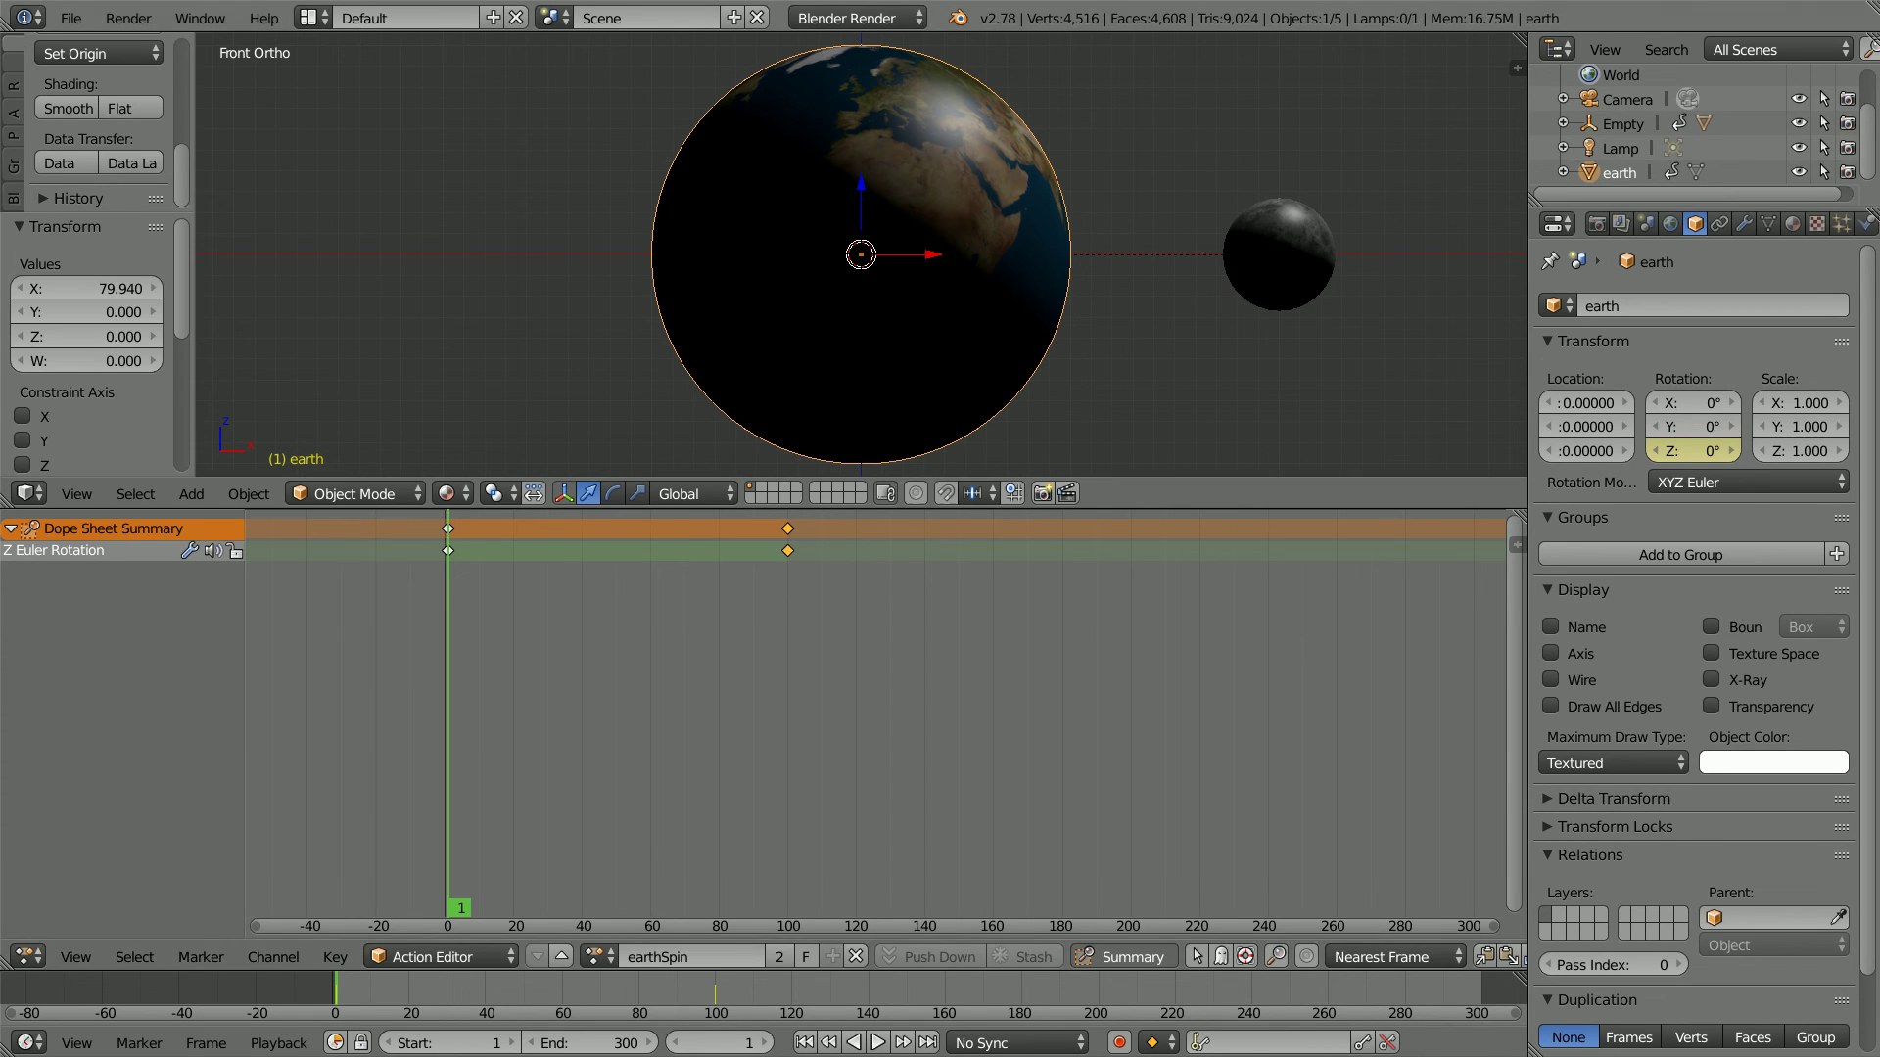
{"action": "scroll", "coordinate": [874, 764], "scroll_direction": "up", "scroll_amount": 2}
{"action": "scroll", "coordinate": [873, 764], "scroll_direction": "up", "scroll_amount": 5}
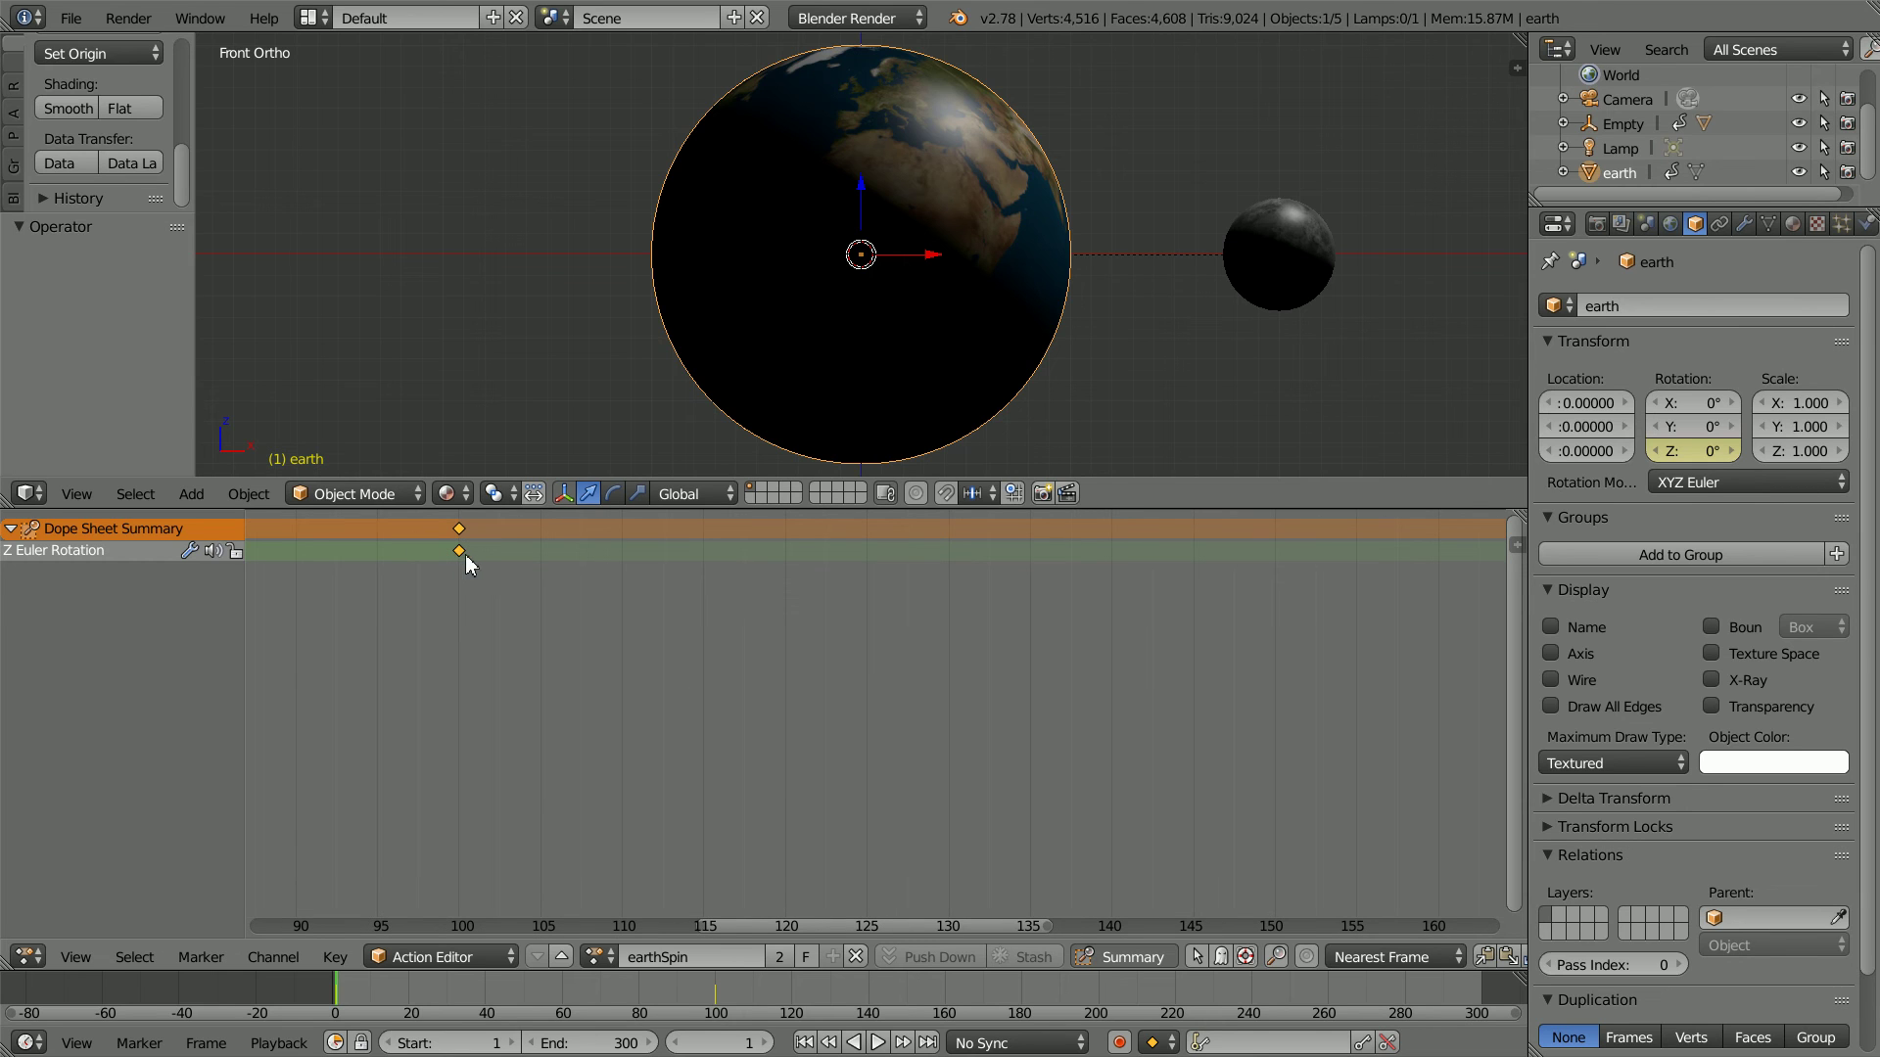
{"action": "key", "text": "g"}
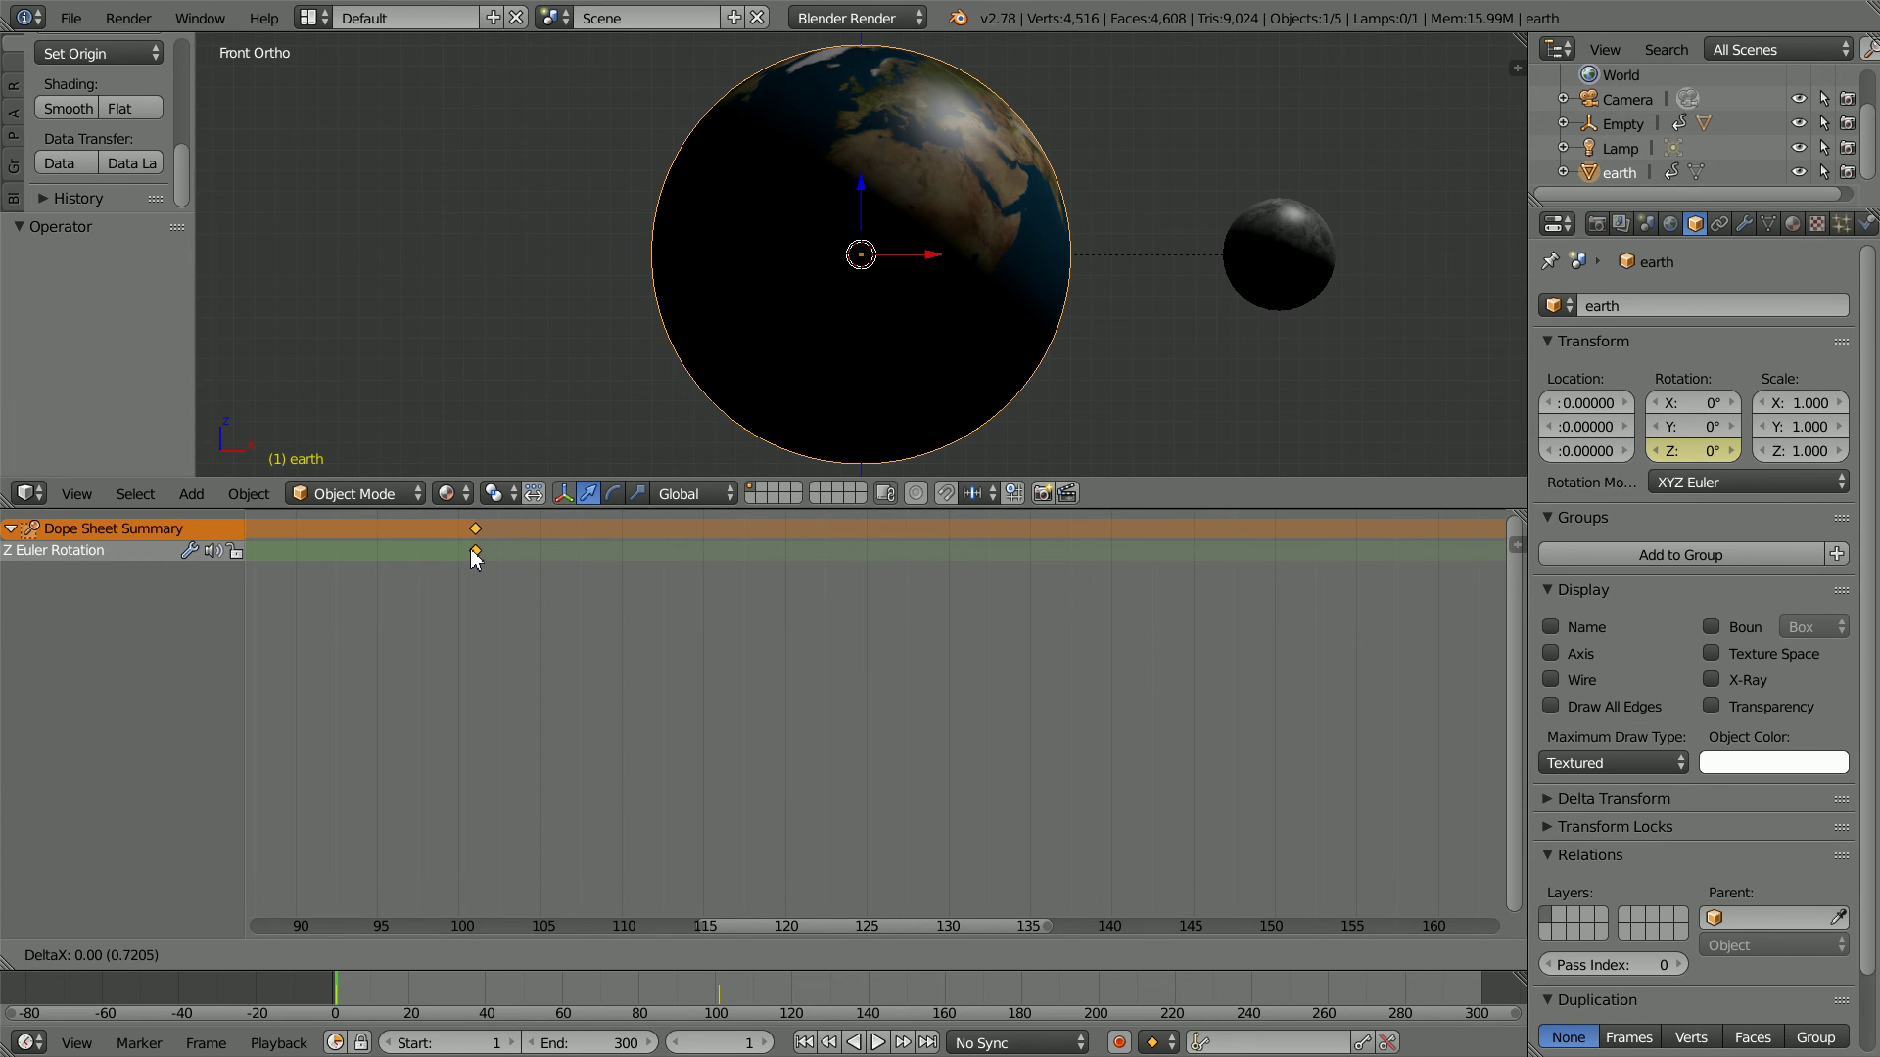
{"action": "left_click", "coordinate": [474, 558]}
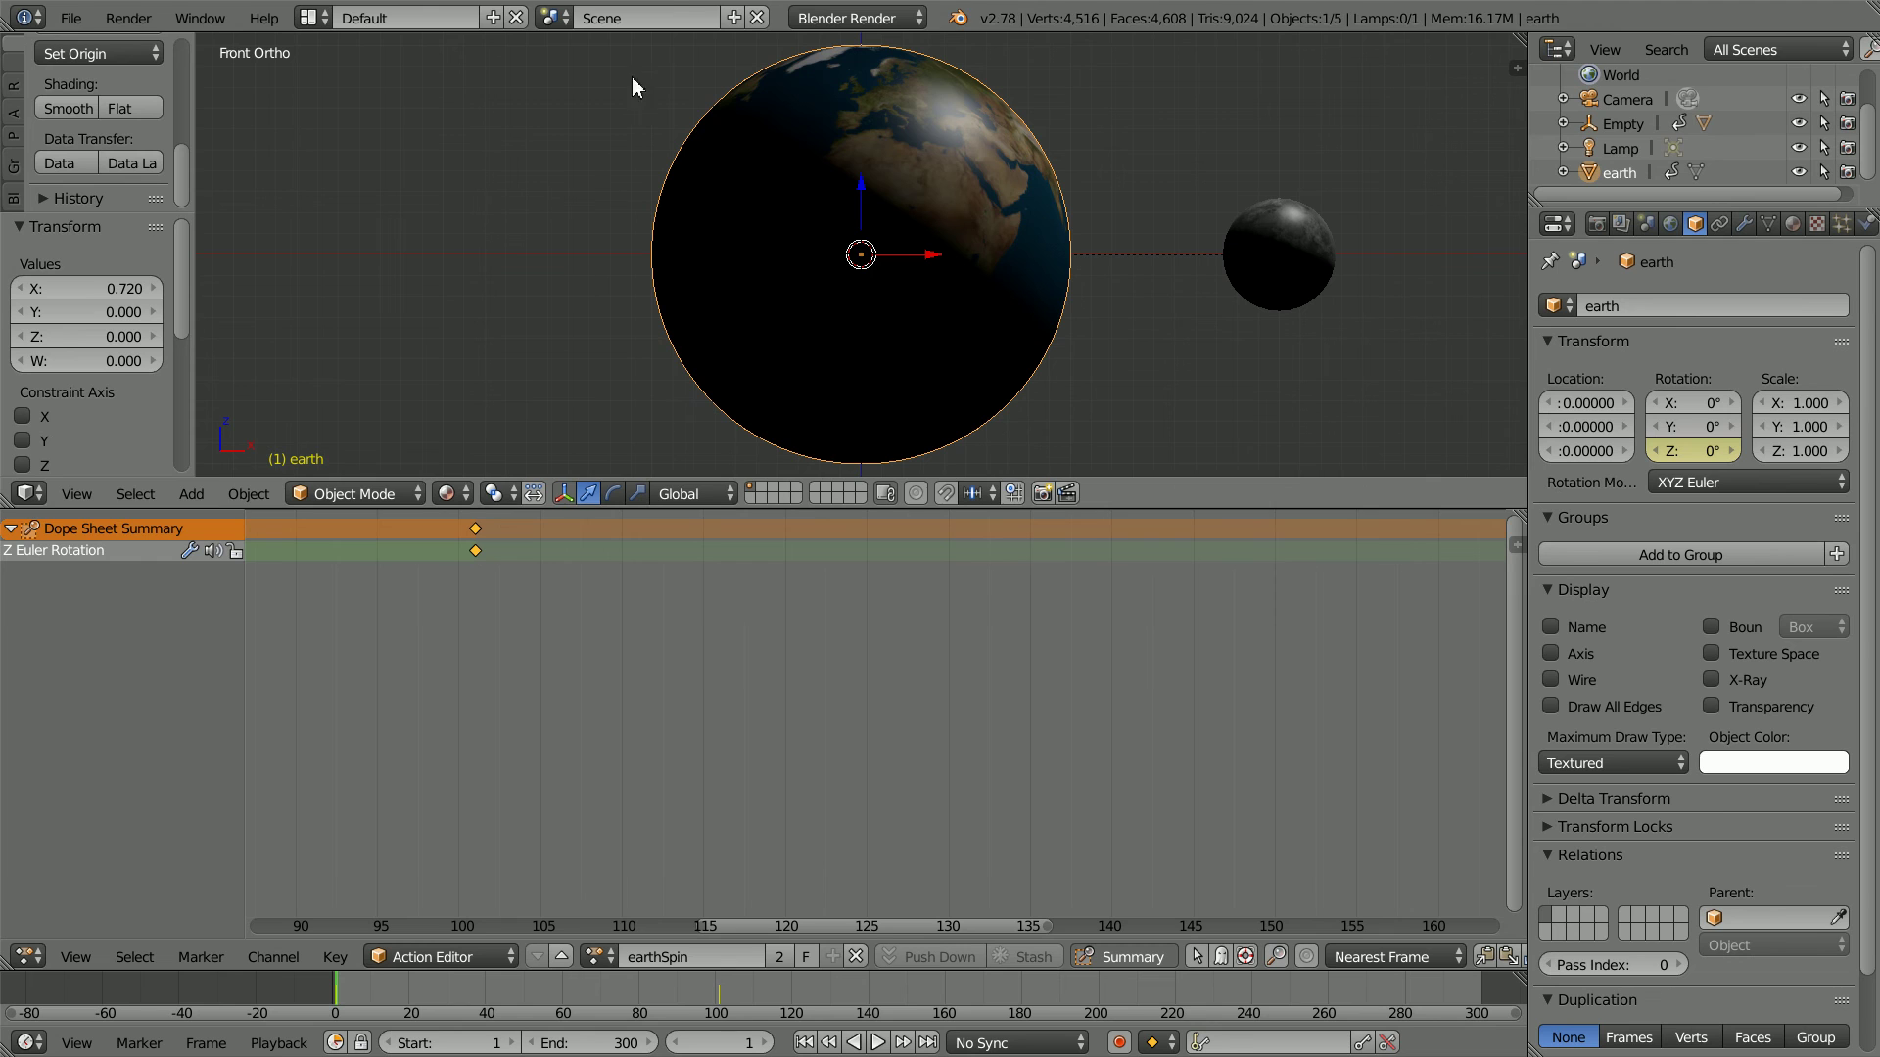
{"action": "left_click", "coordinate": [29, 956]}
Step: Back in the NLA editor, exit tweak mode and set the earth strip's Repeat to 3
{"action": "left_click", "coordinate": [144, 809]}
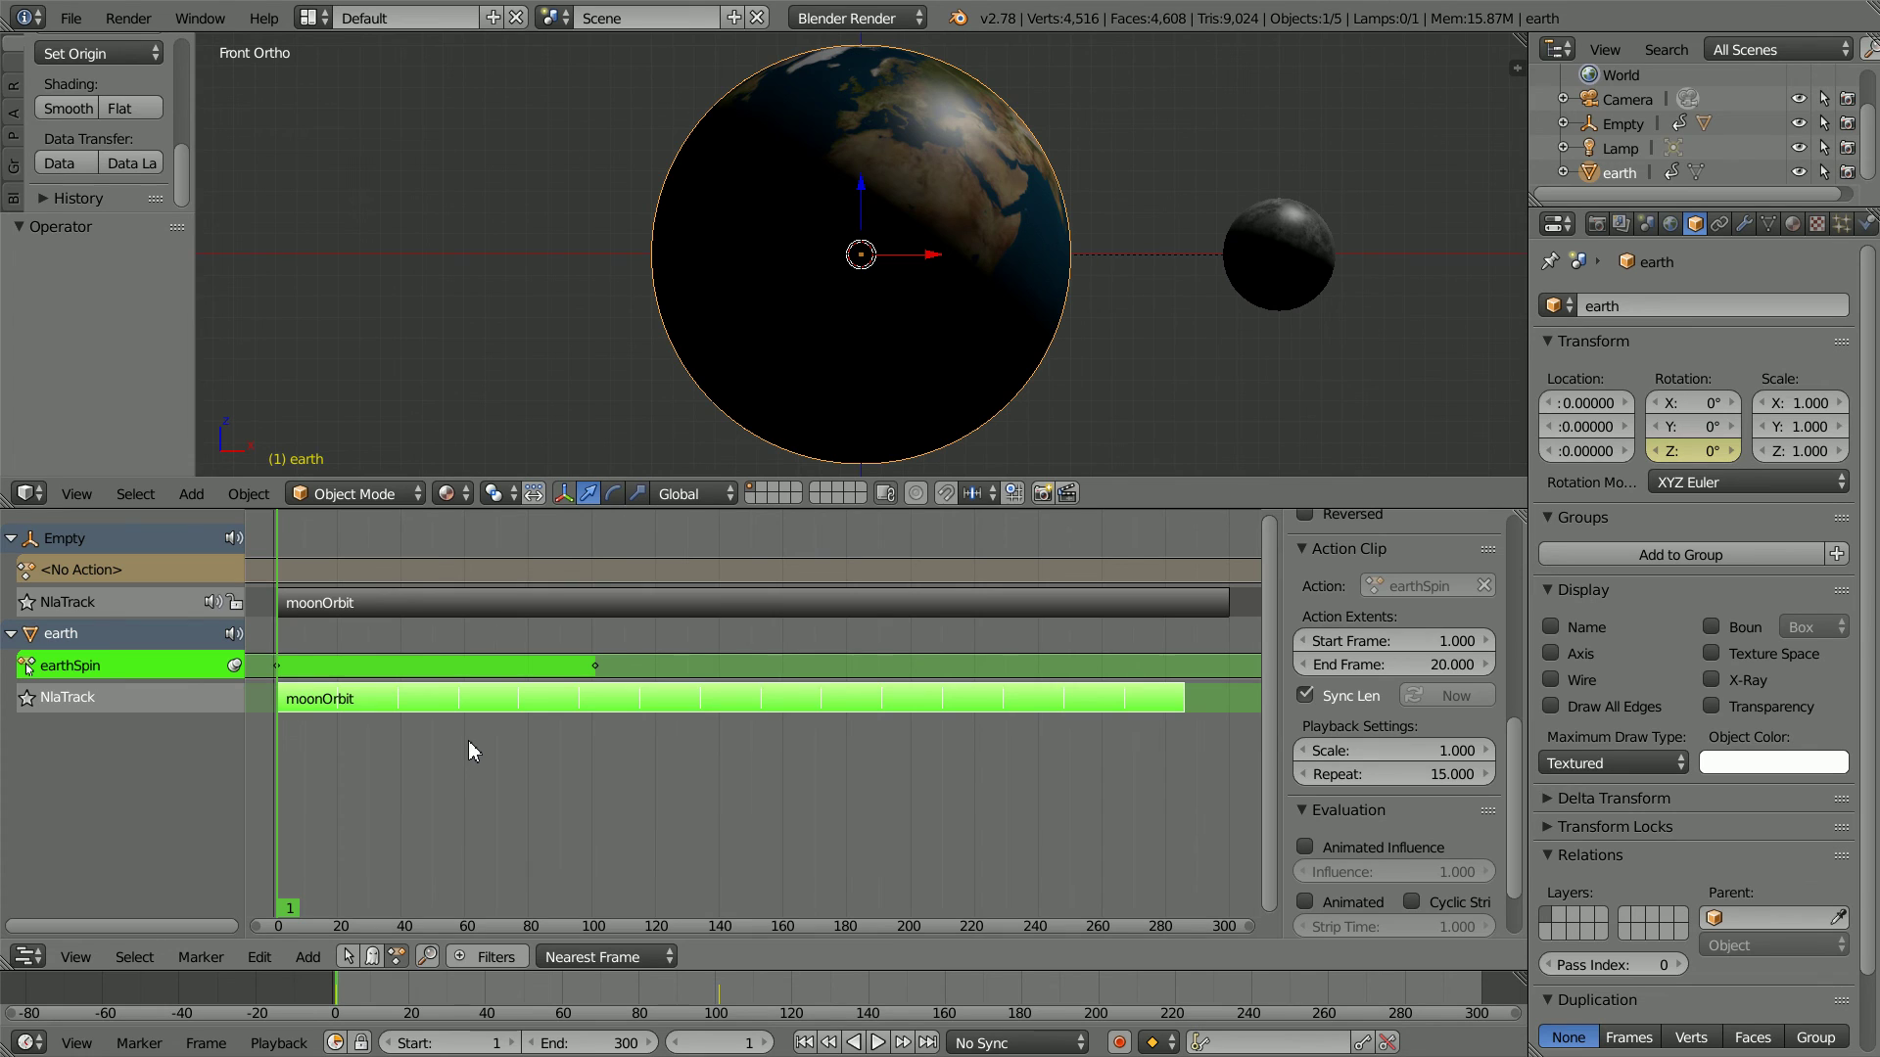
{"action": "key", "text": "Tab"}
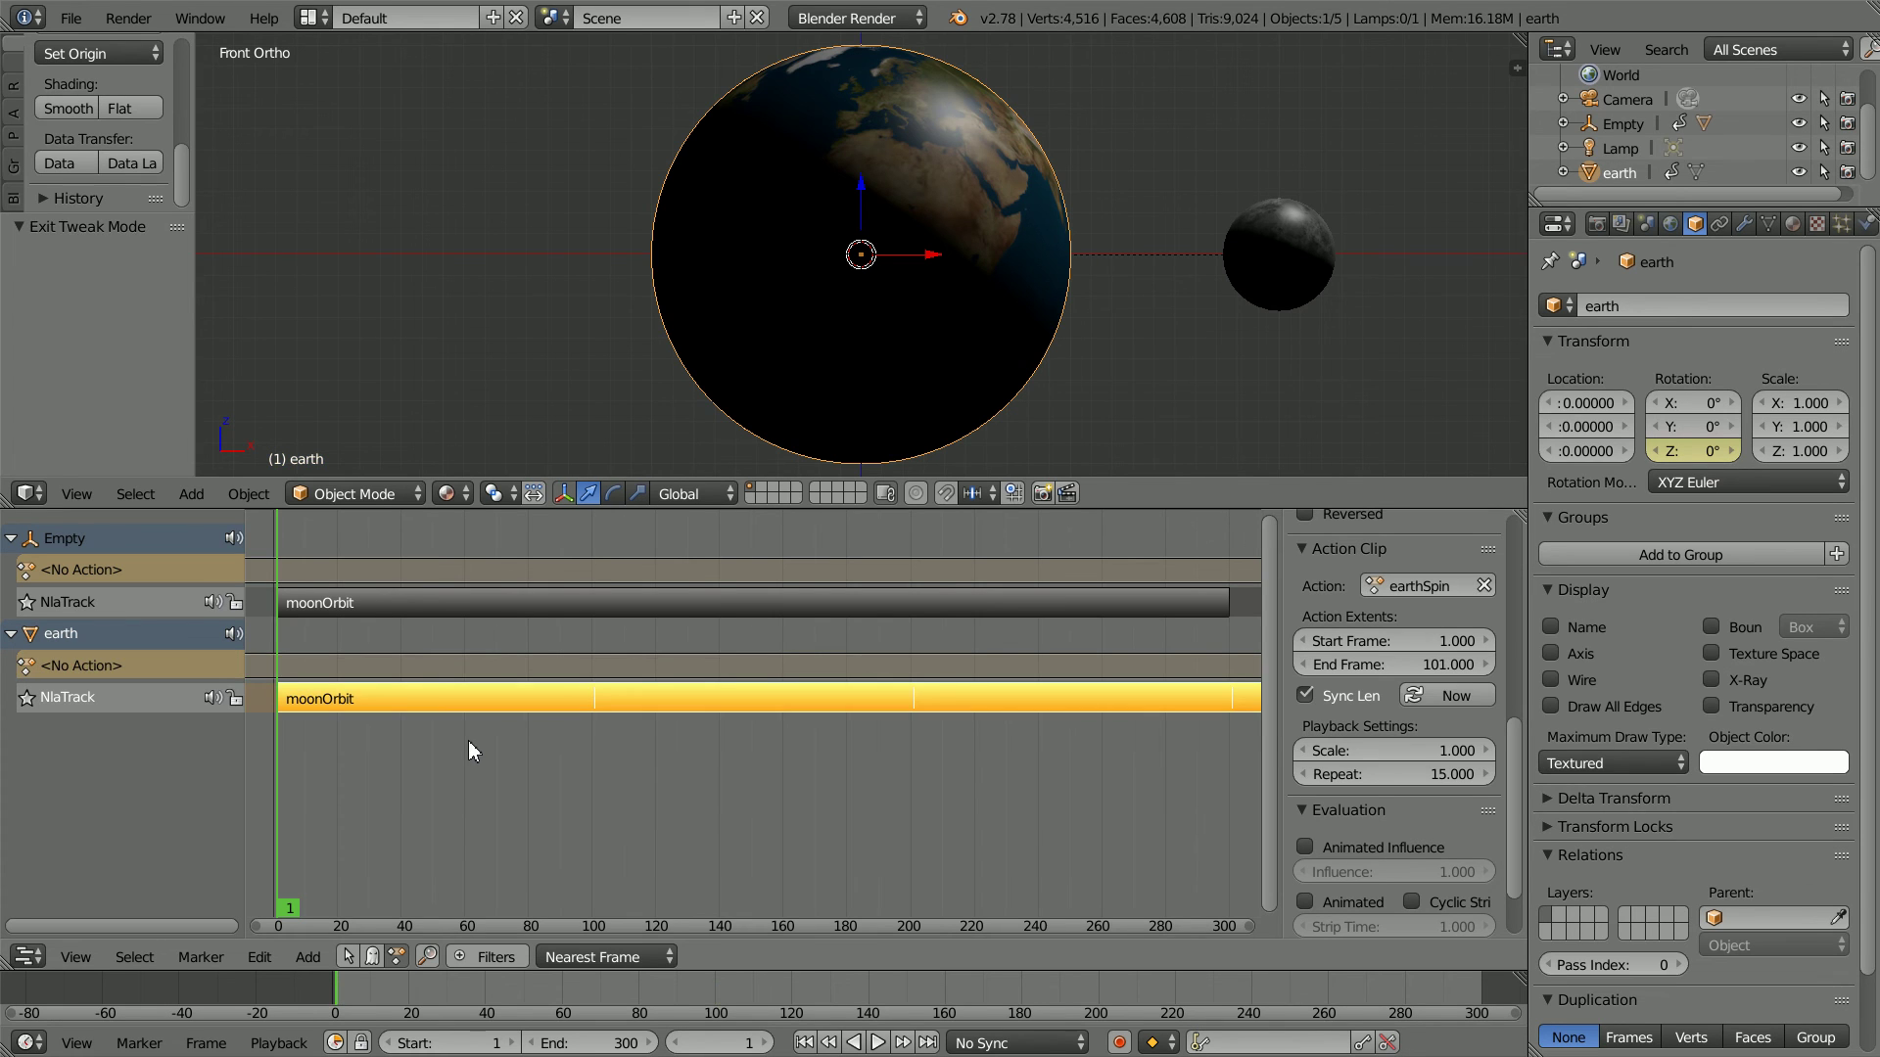
{"action": "left_click", "coordinate": [1400, 773]}
{"action": "type", "text": "3"}
{"action": "key", "text": "Return"}
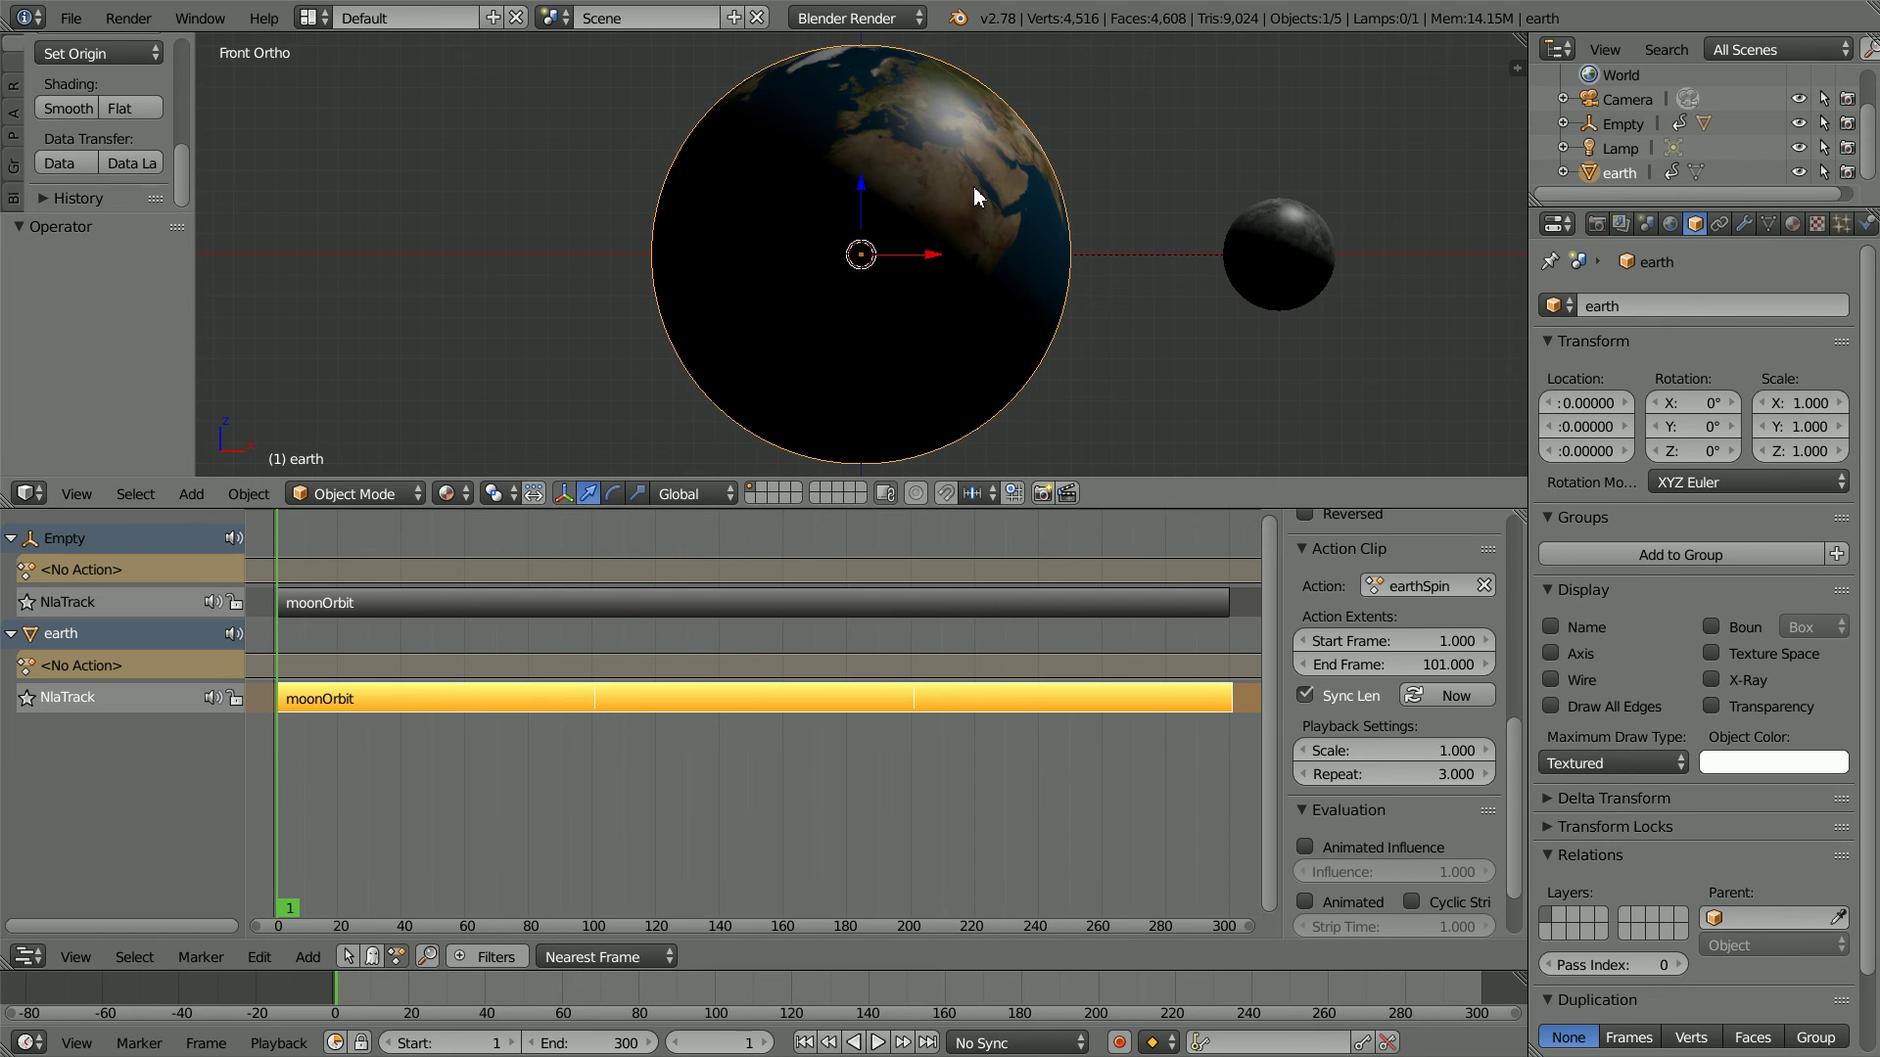
Step: Switch the render engine to Blend4Web, turn on World Space Shading, and enlarge the 3D view
{"action": "left_click", "coordinate": [878, 21]}
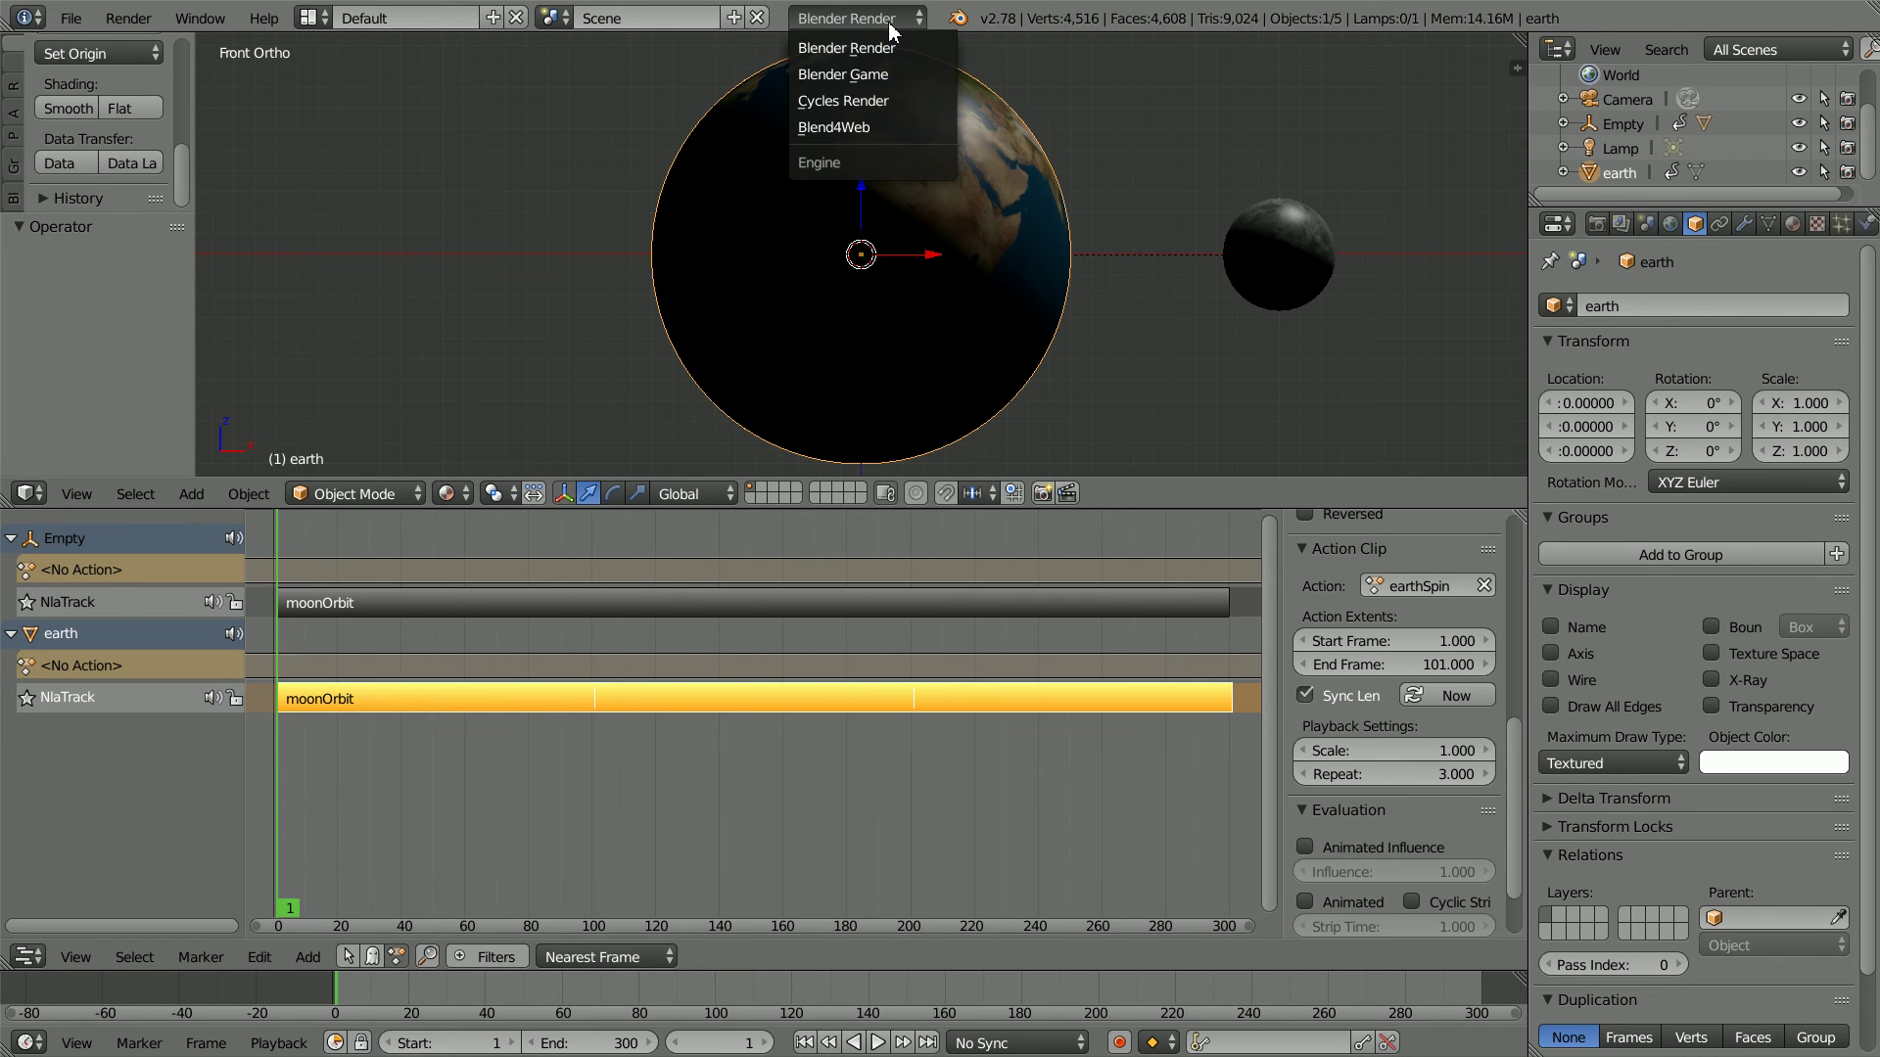
{"action": "left_click", "coordinate": [897, 127]}
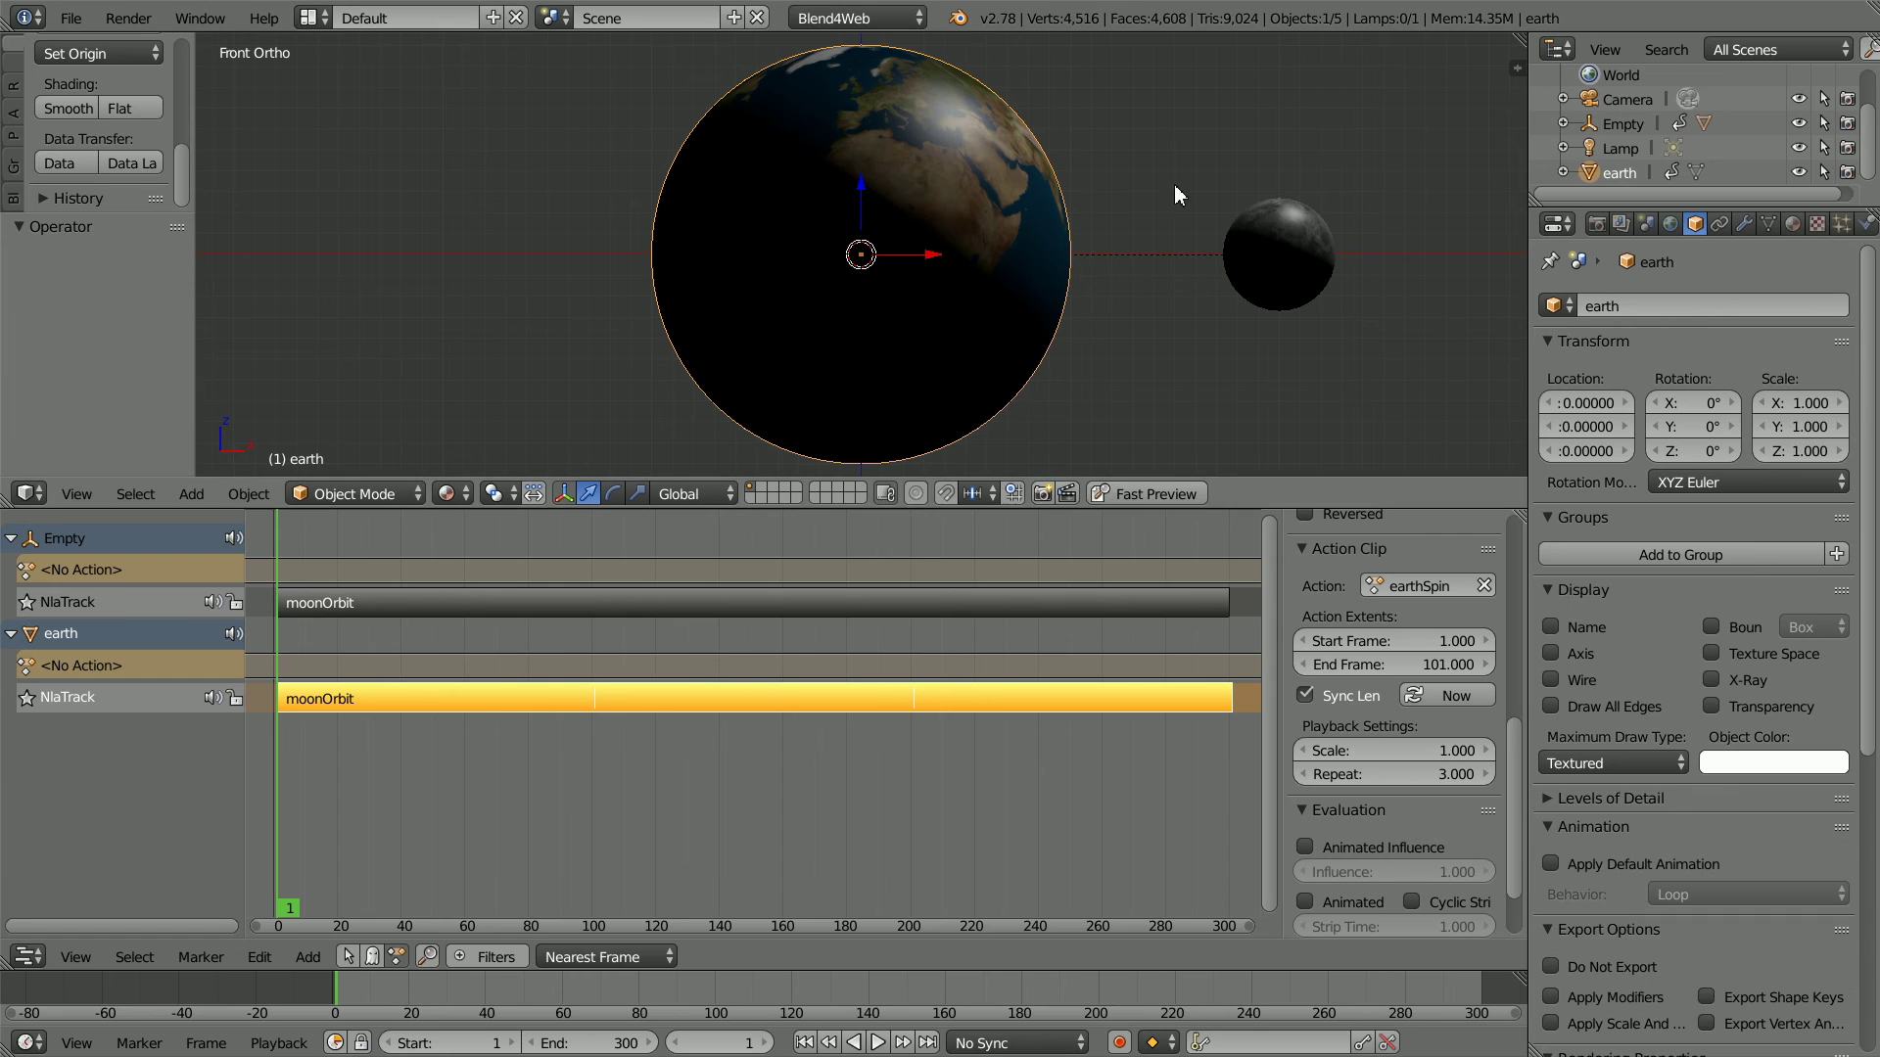
{"action": "left_click", "coordinate": [1596, 227]}
{"action": "left_click", "coordinate": [1804, 529]}
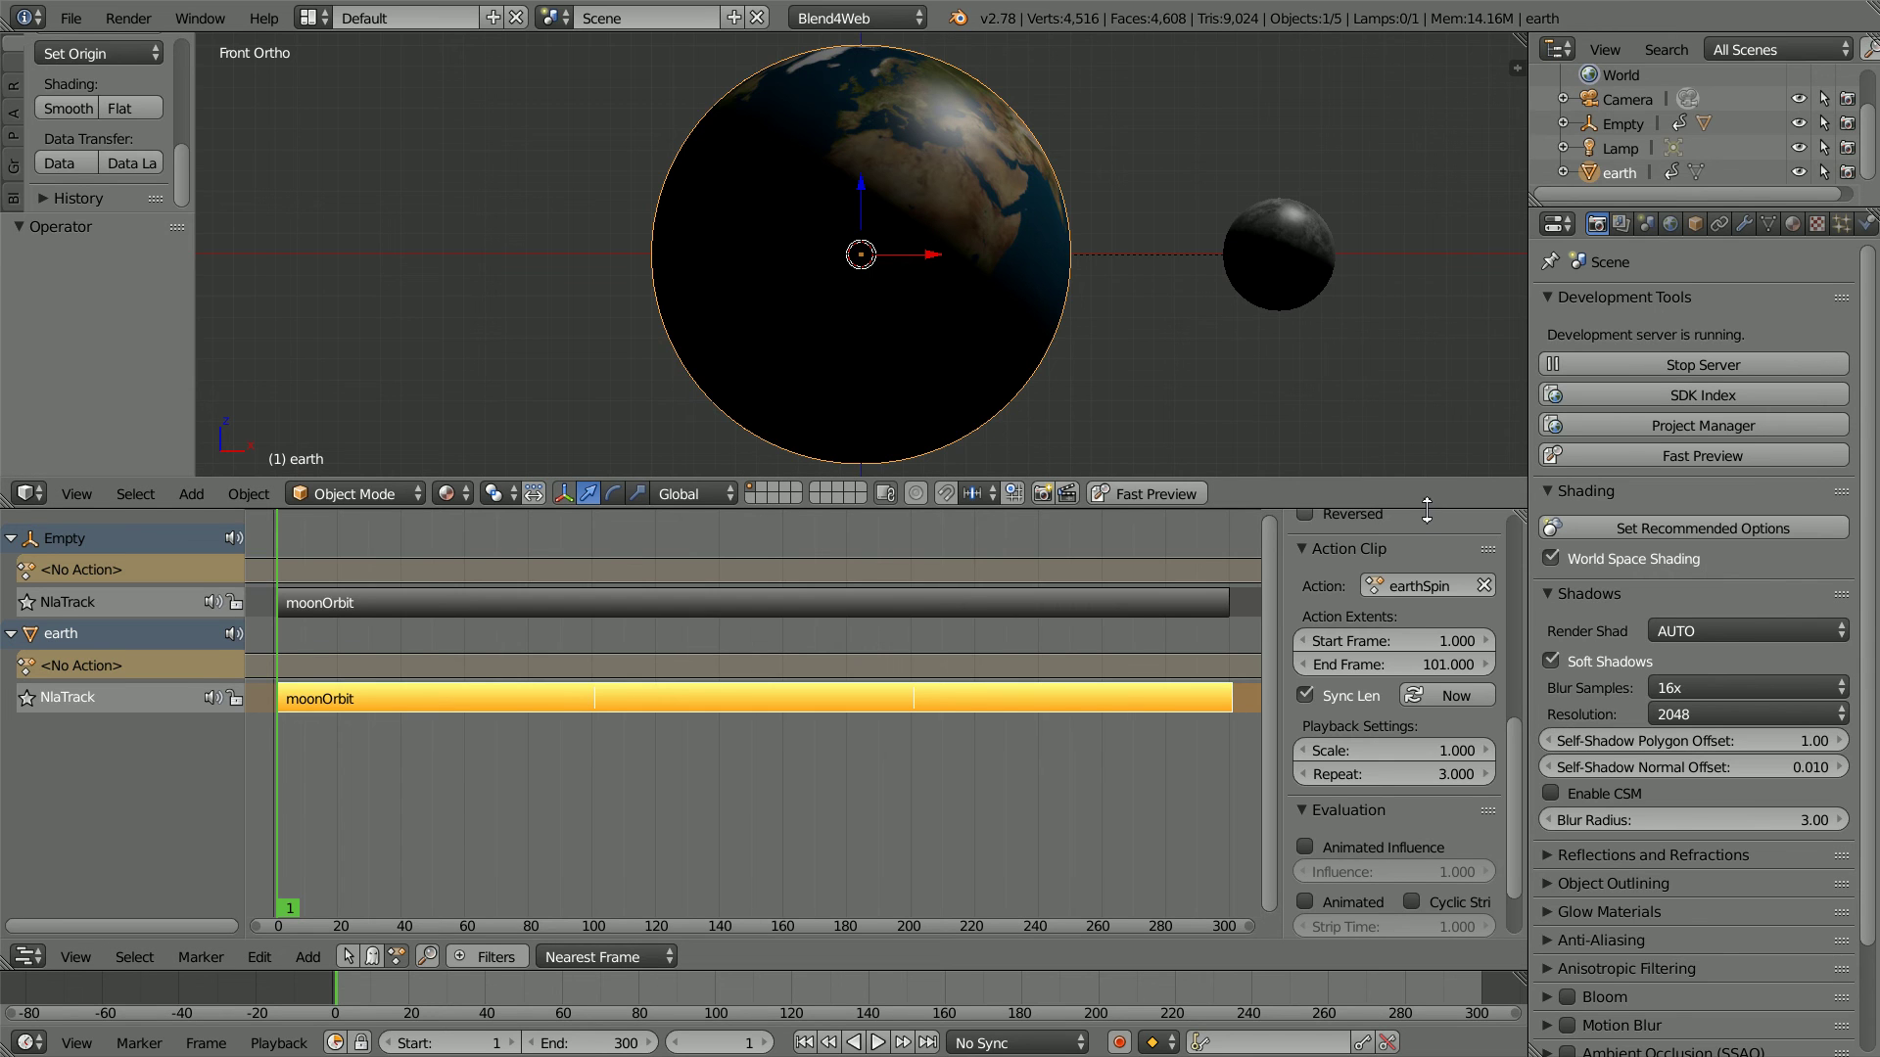
{"action": "left_click_drag", "start_coordinate": [1428, 480], "coordinate": [1421, 836]}
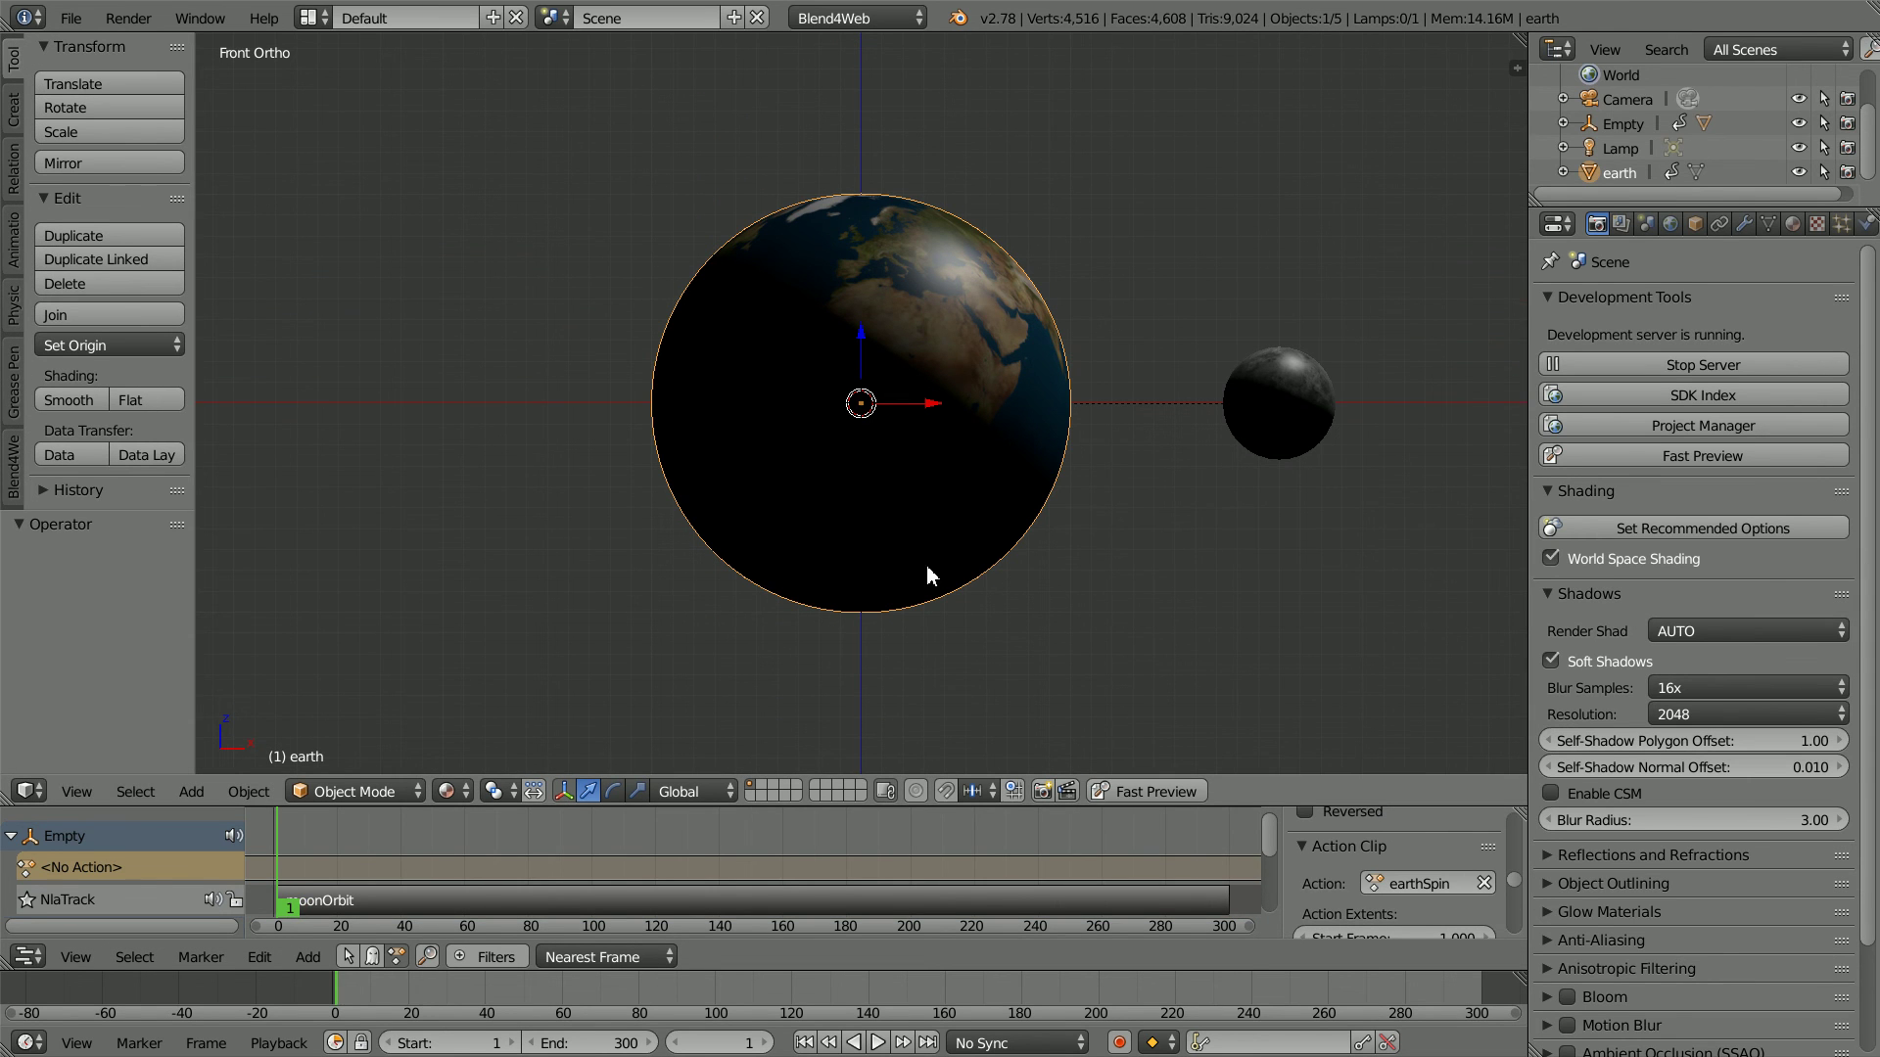
Step: Align the active camera to the current 3D view
{"action": "left_click", "coordinate": [102, 793]}
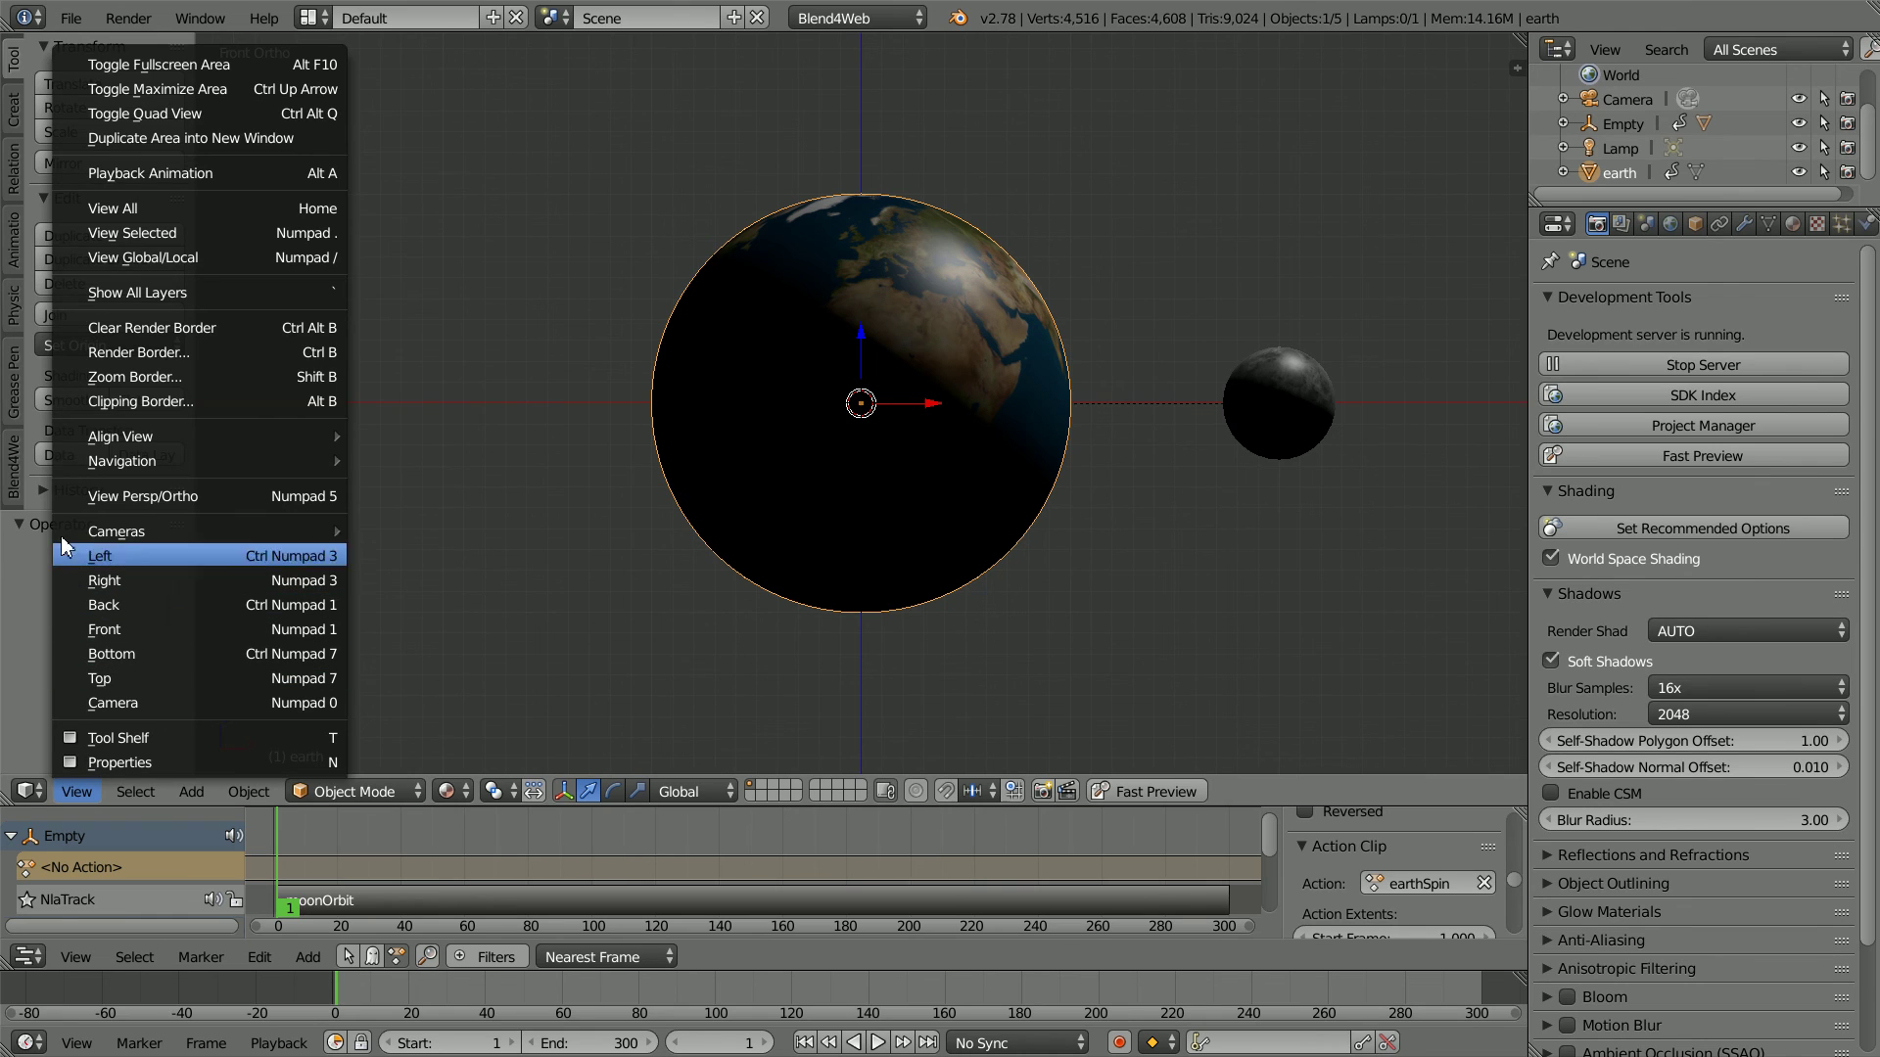
{"action": "mouse_move", "coordinate": [220, 450]}
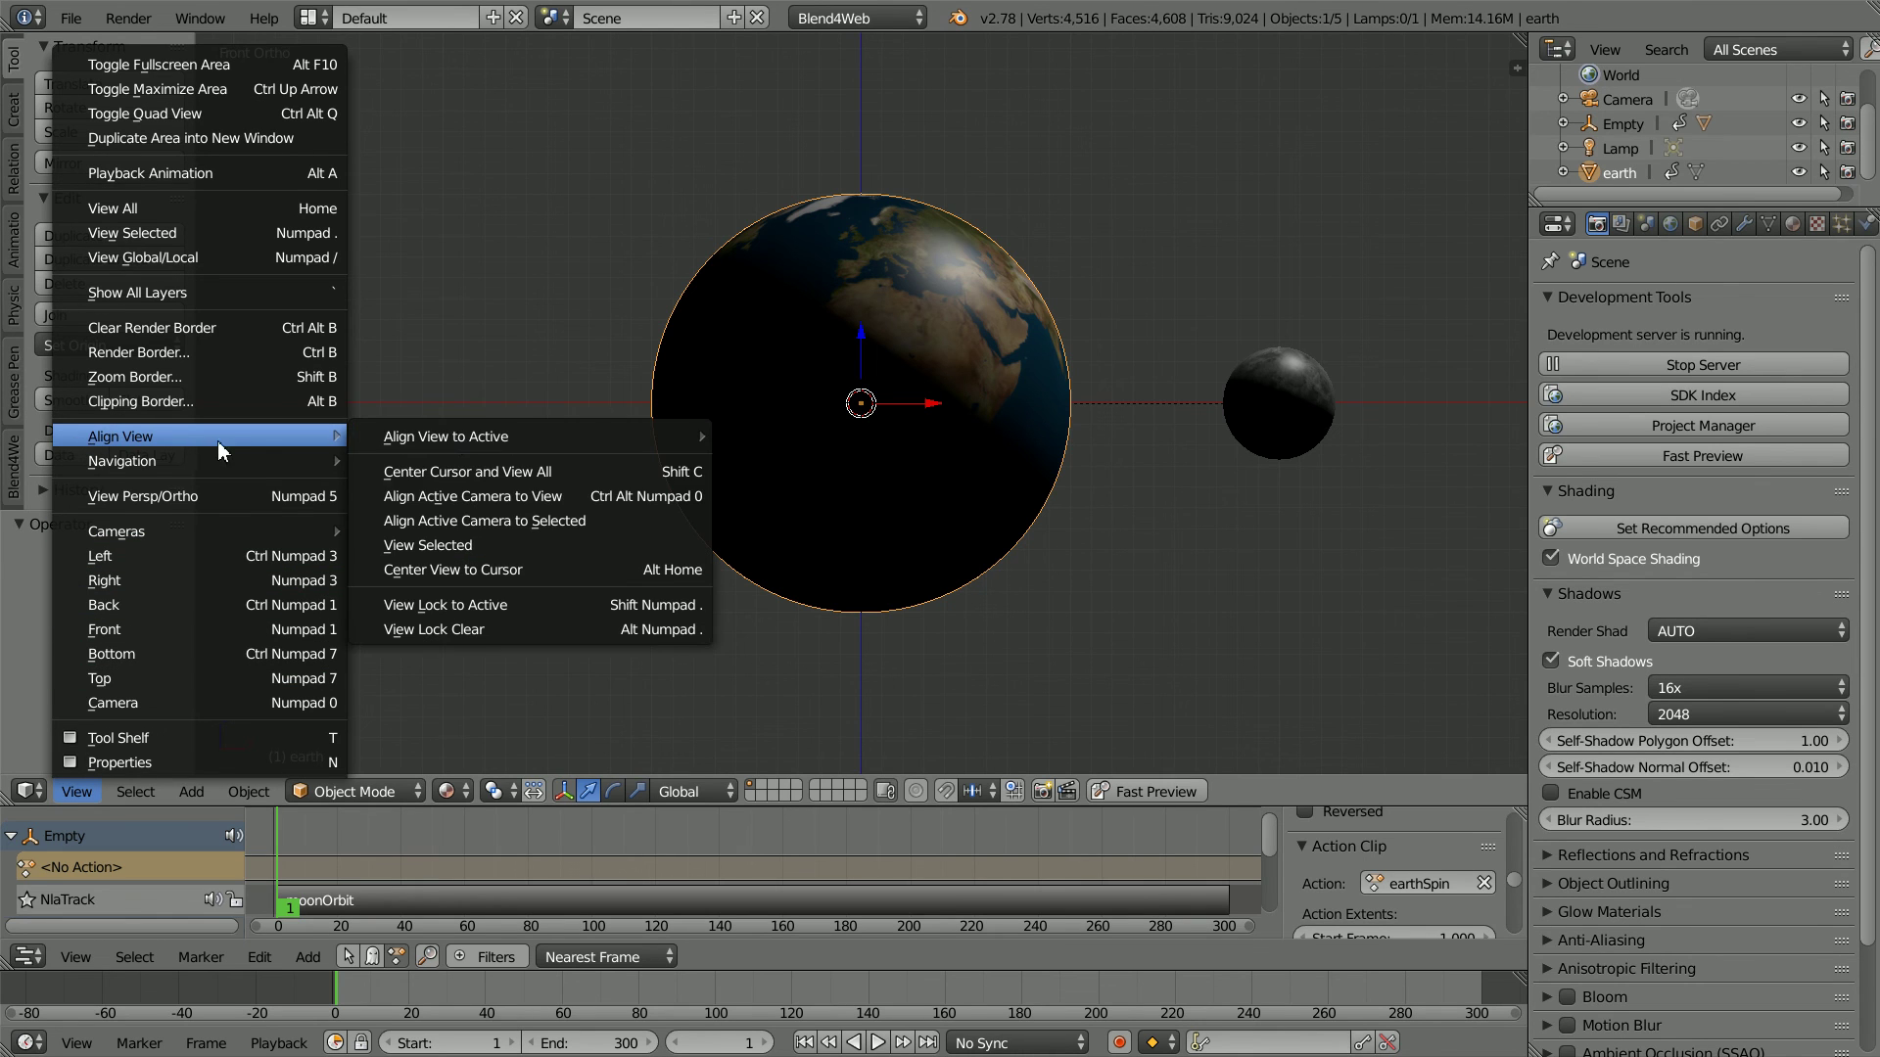
{"action": "left_click", "coordinate": [621, 502]}
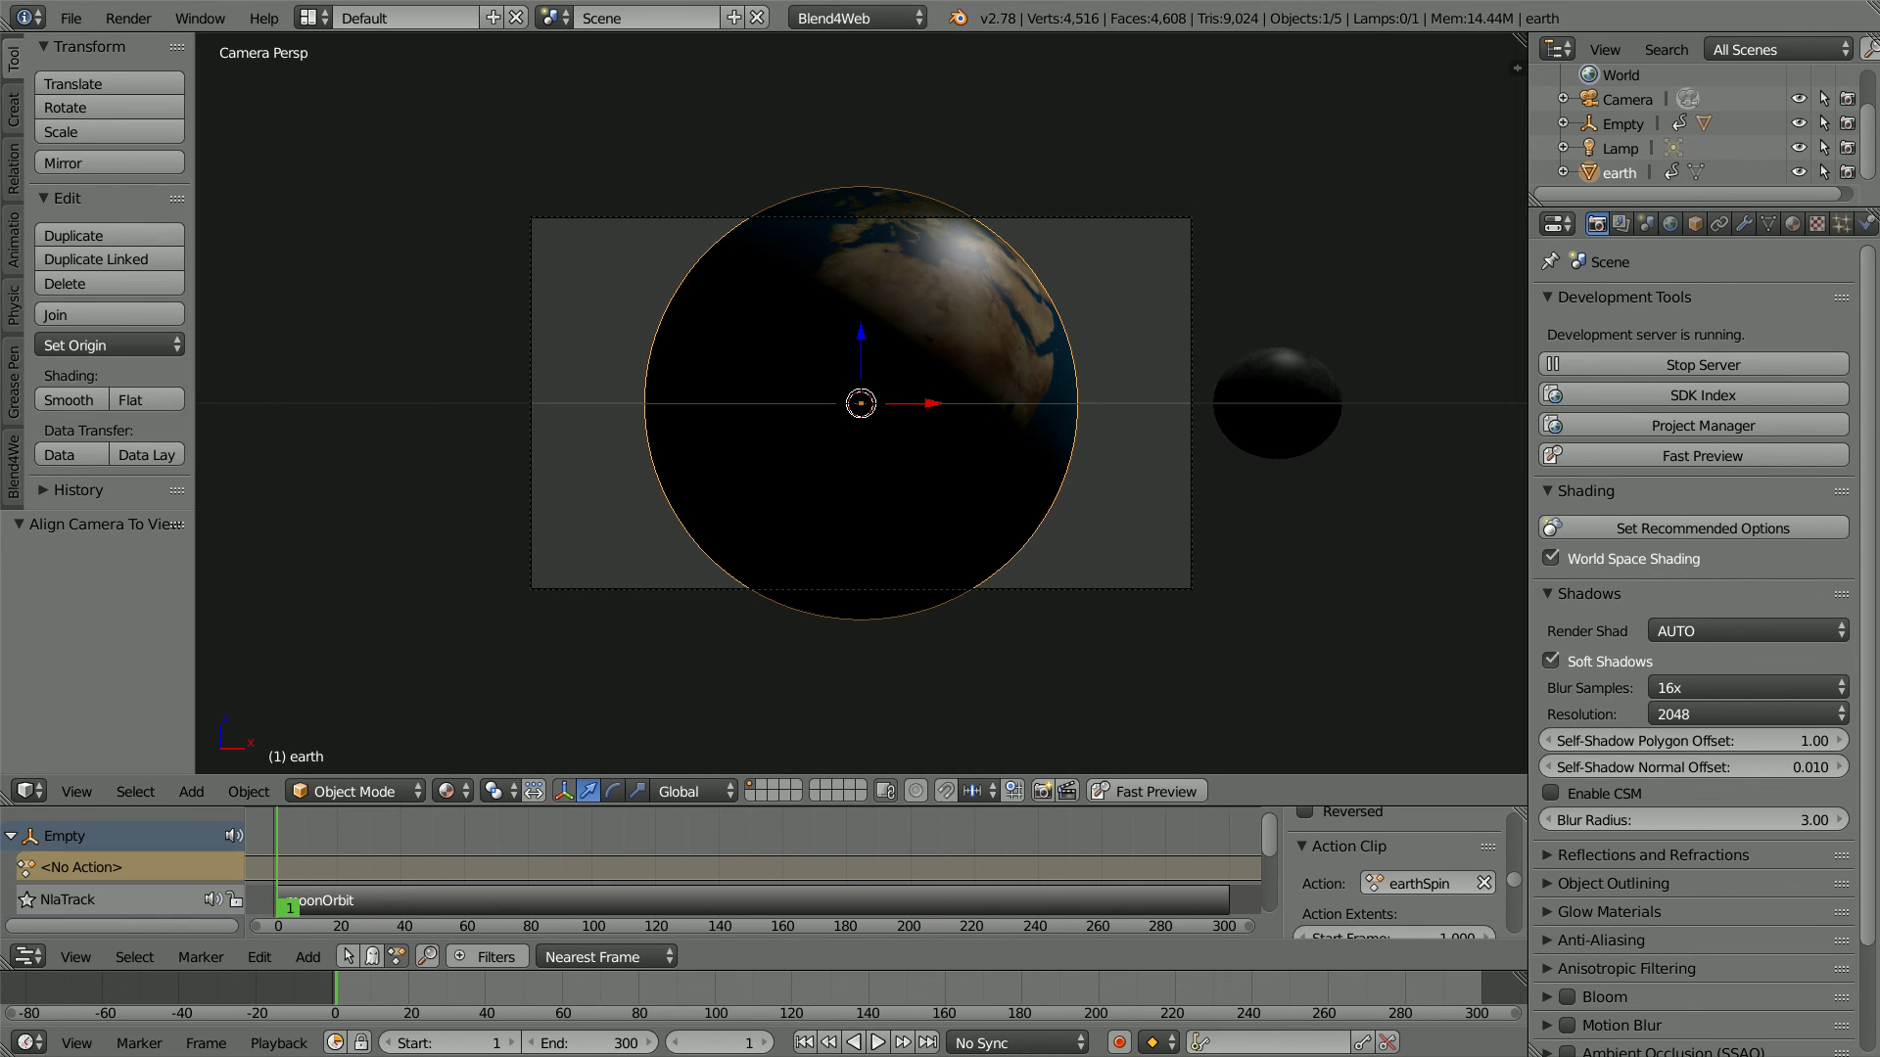
Step: Pull the camera back 4.412 along its local Z to frame both earth and moon
{"action": "right_click", "coordinate": [1096, 219]}
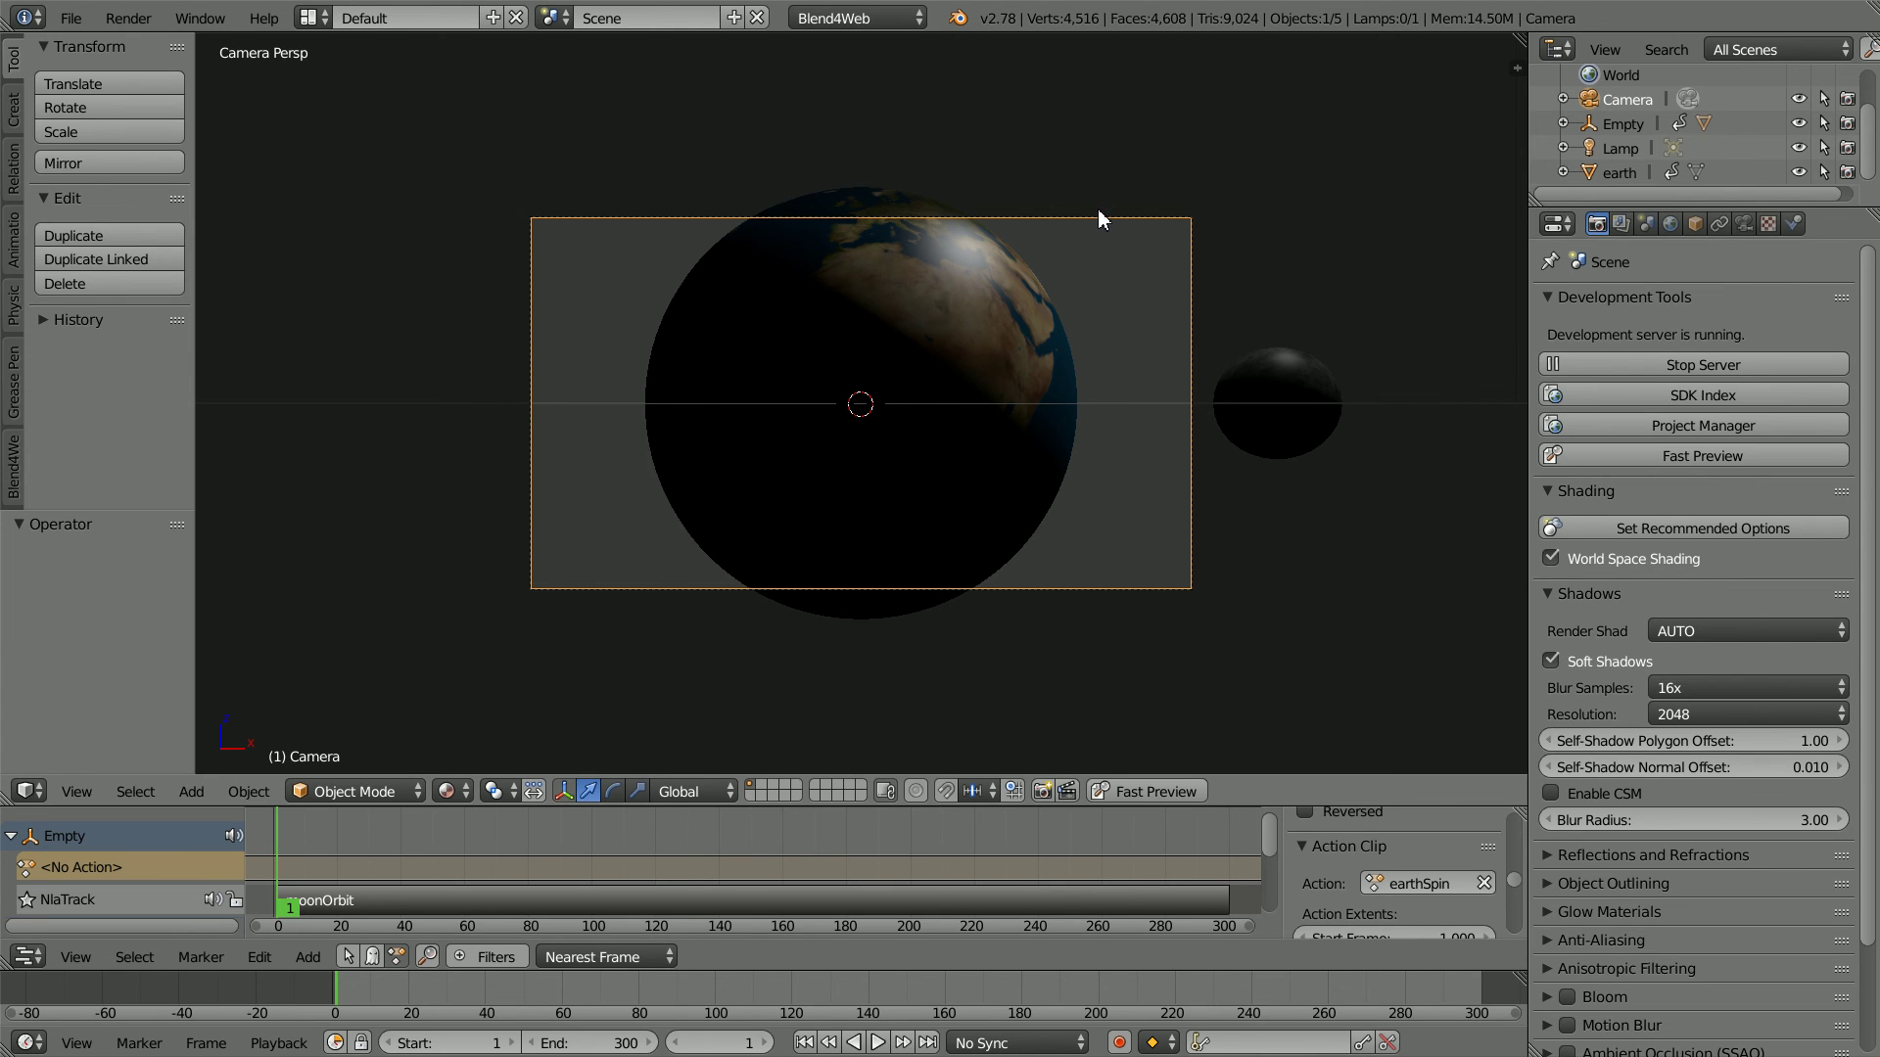
{"action": "key", "text": "g"}
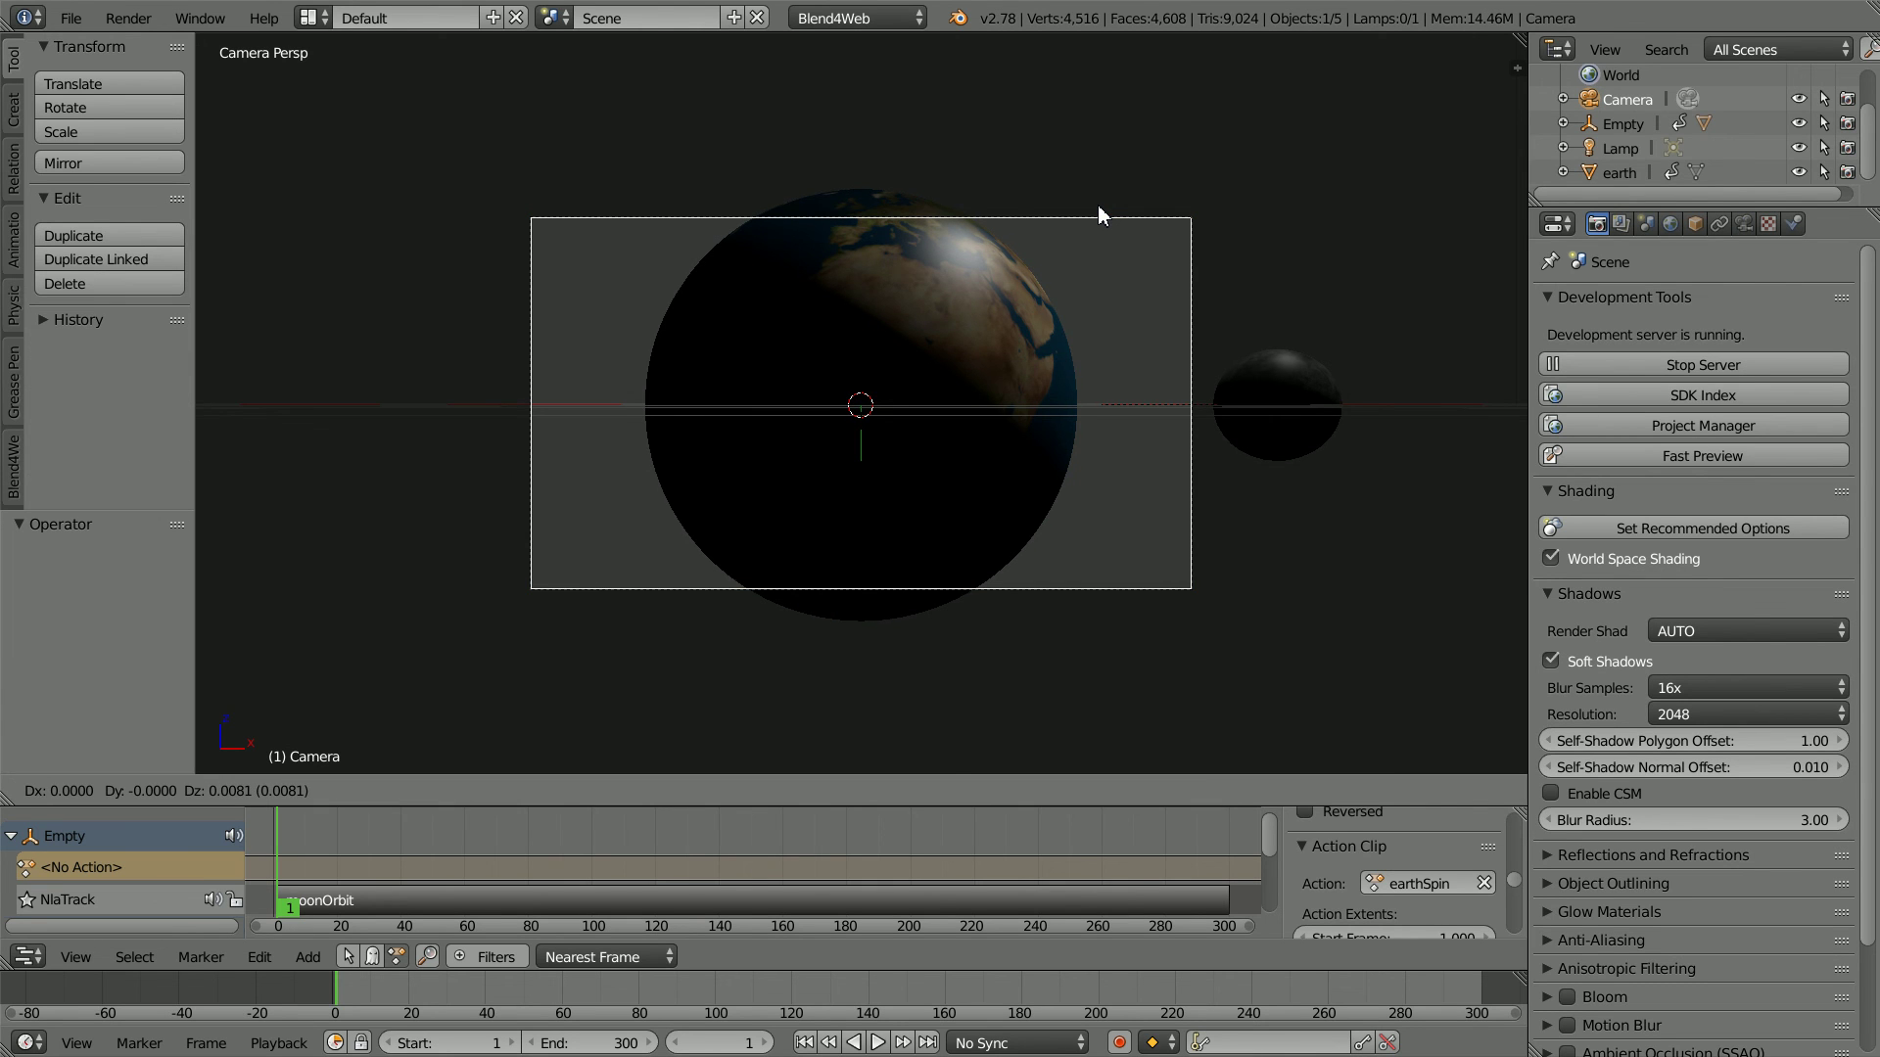
{"action": "key", "text": "z"}
{"action": "key", "text": "z"}
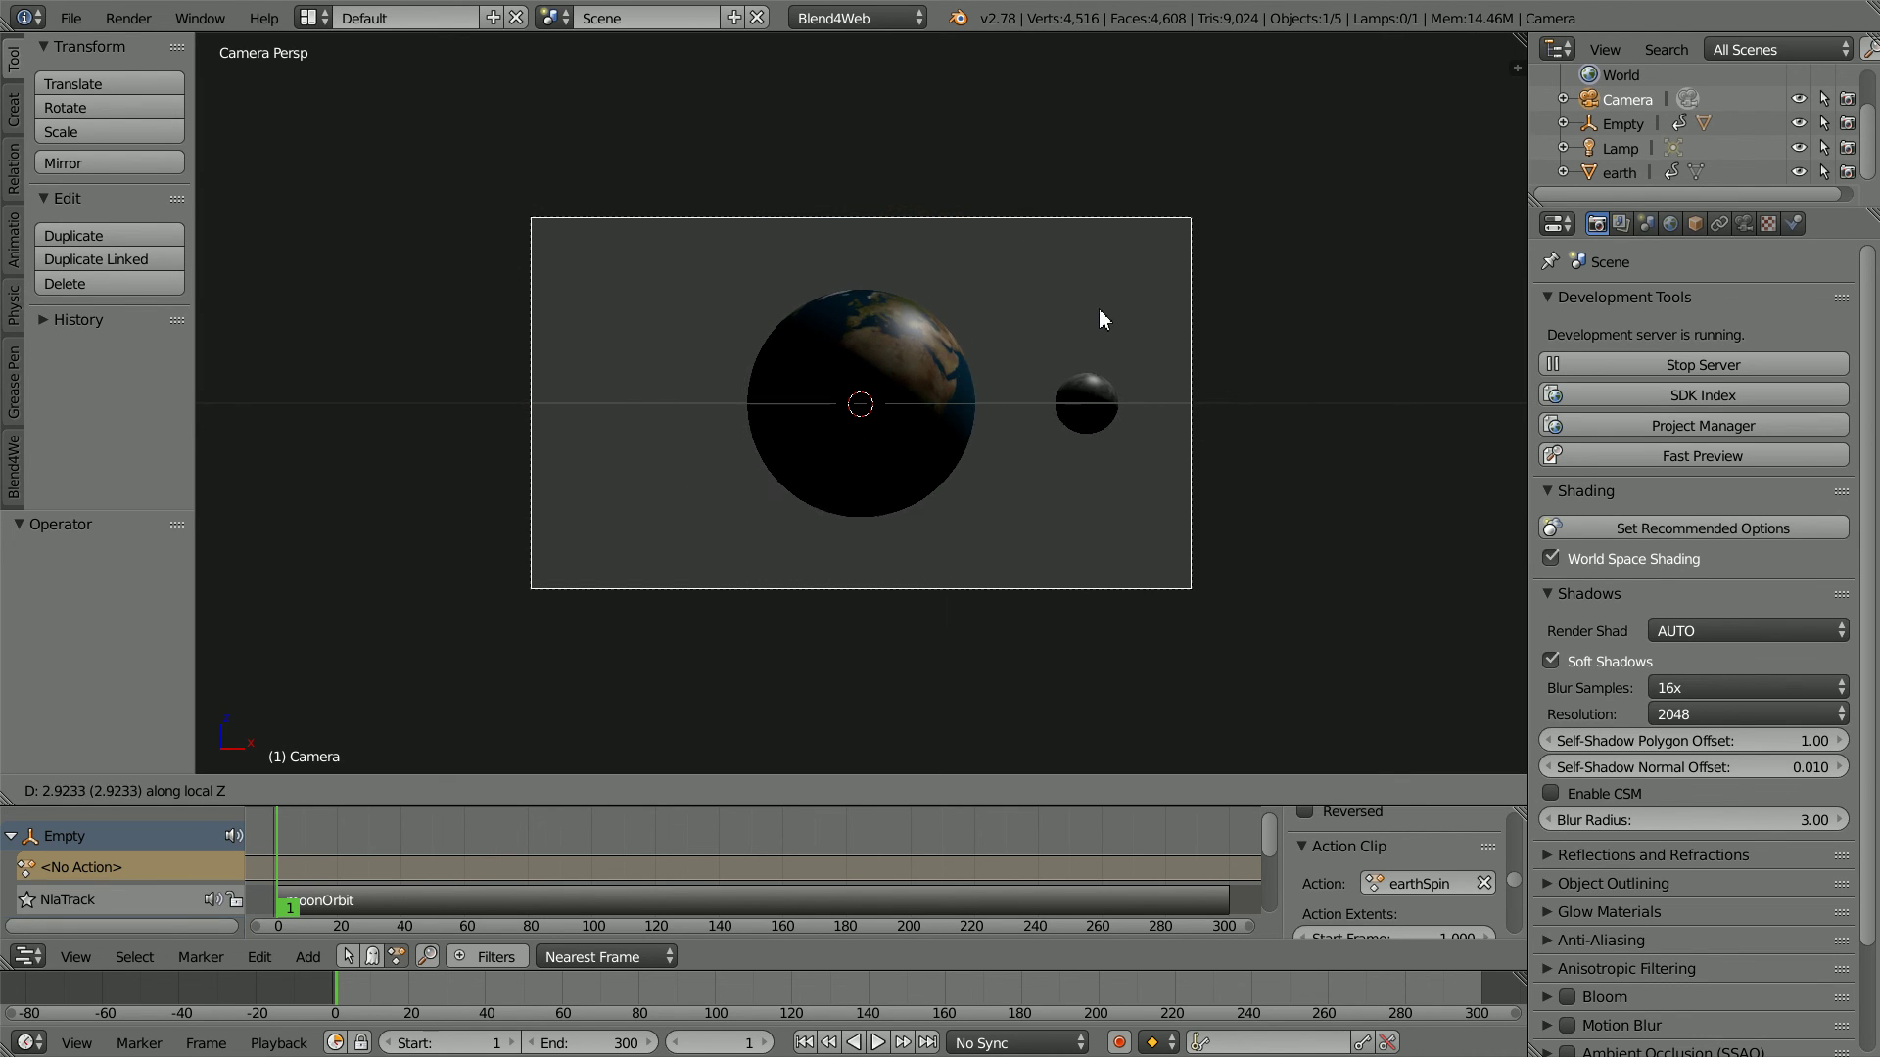
{"action": "left_click", "coordinate": [1109, 340]}
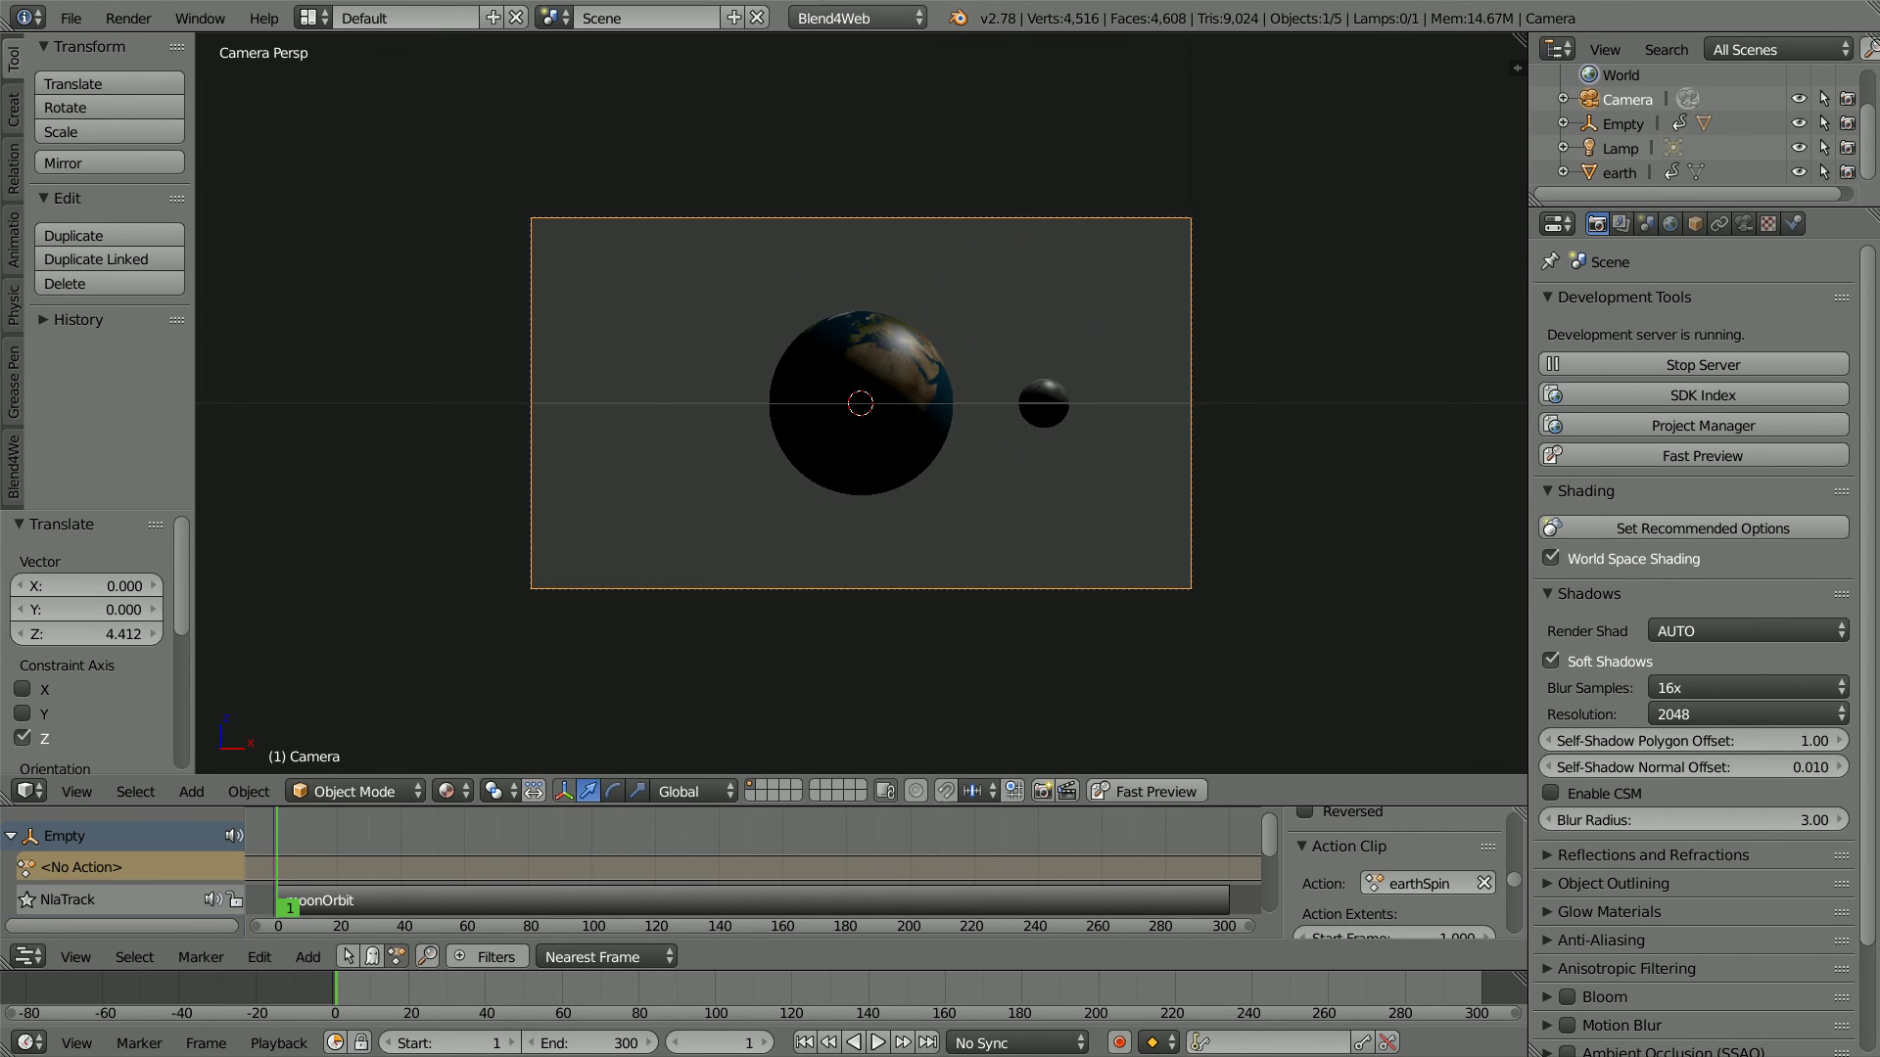
Step: Switch to top view and select the lamp in its Object properties
{"action": "left_click", "coordinate": [76, 791]}
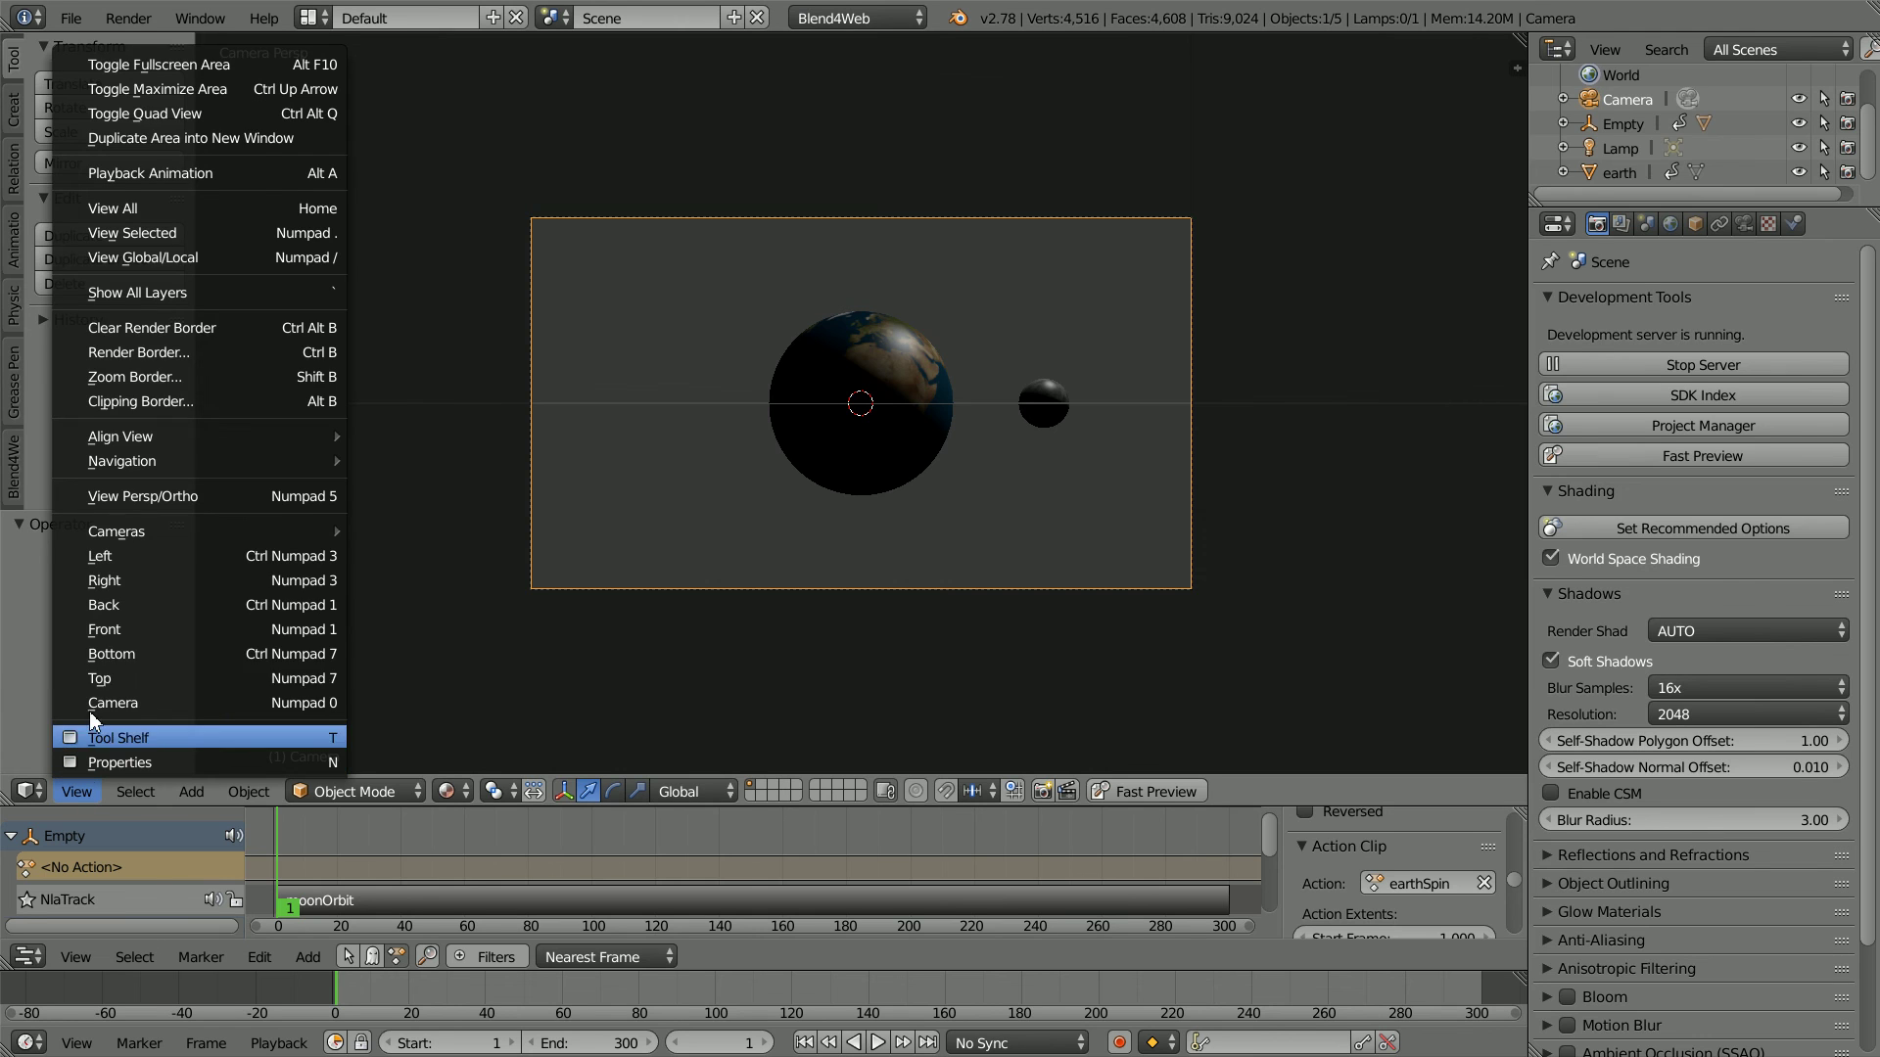
{"action": "left_click", "coordinate": [178, 677]}
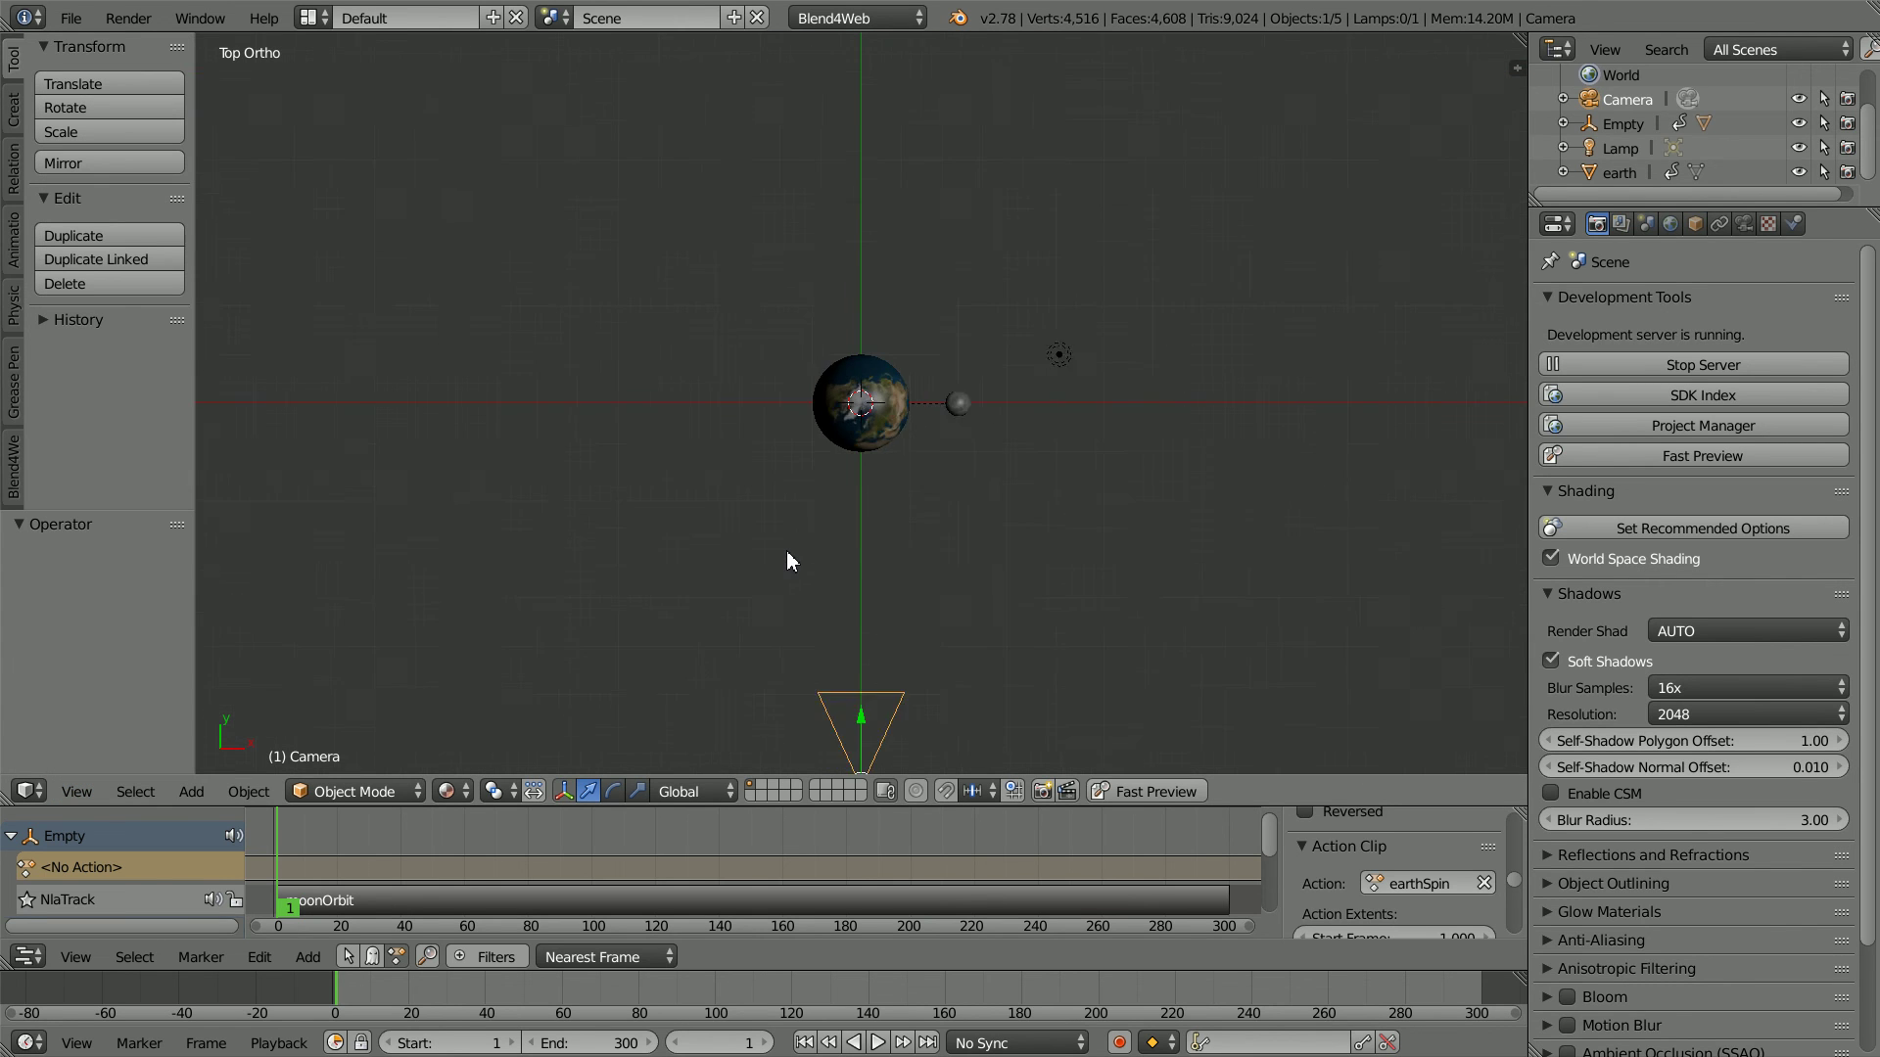
{"action": "scroll", "coordinate": [793, 561], "scroll_direction": "down", "scroll_amount": 1}
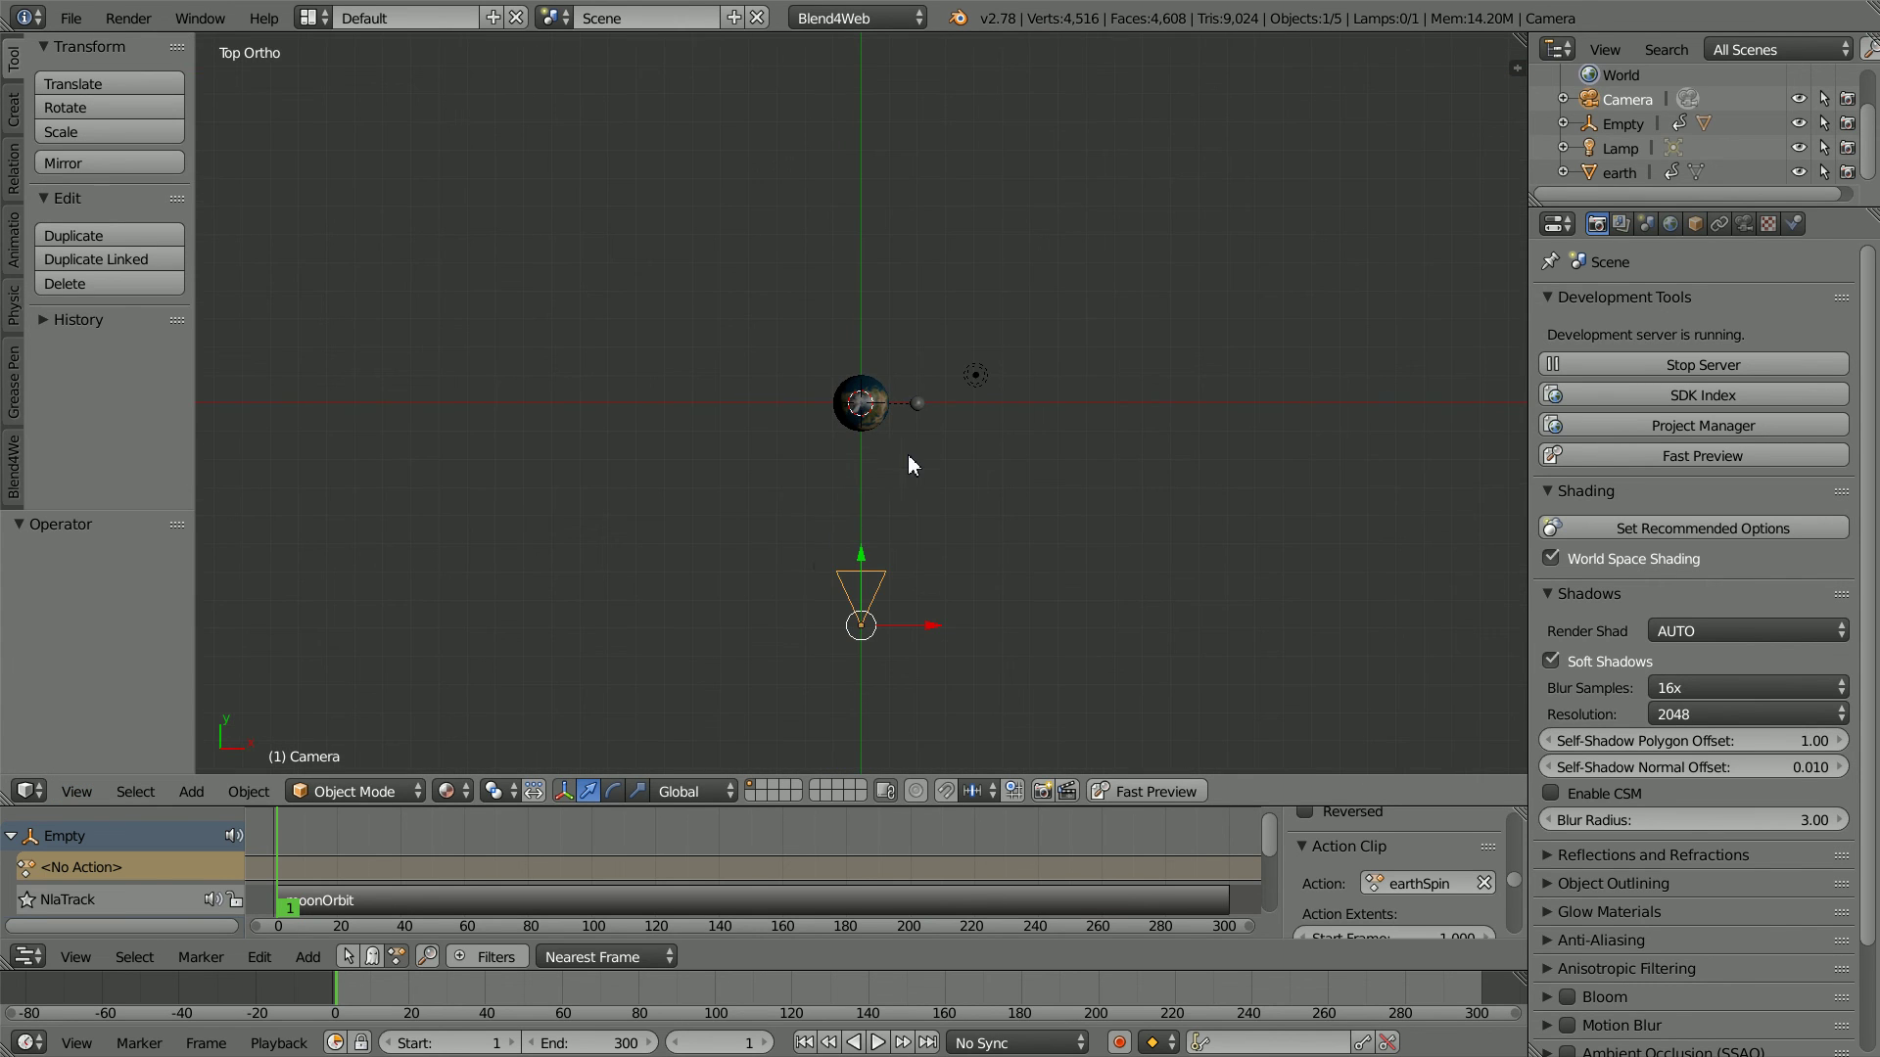
{"action": "right_click", "coordinate": [976, 378]}
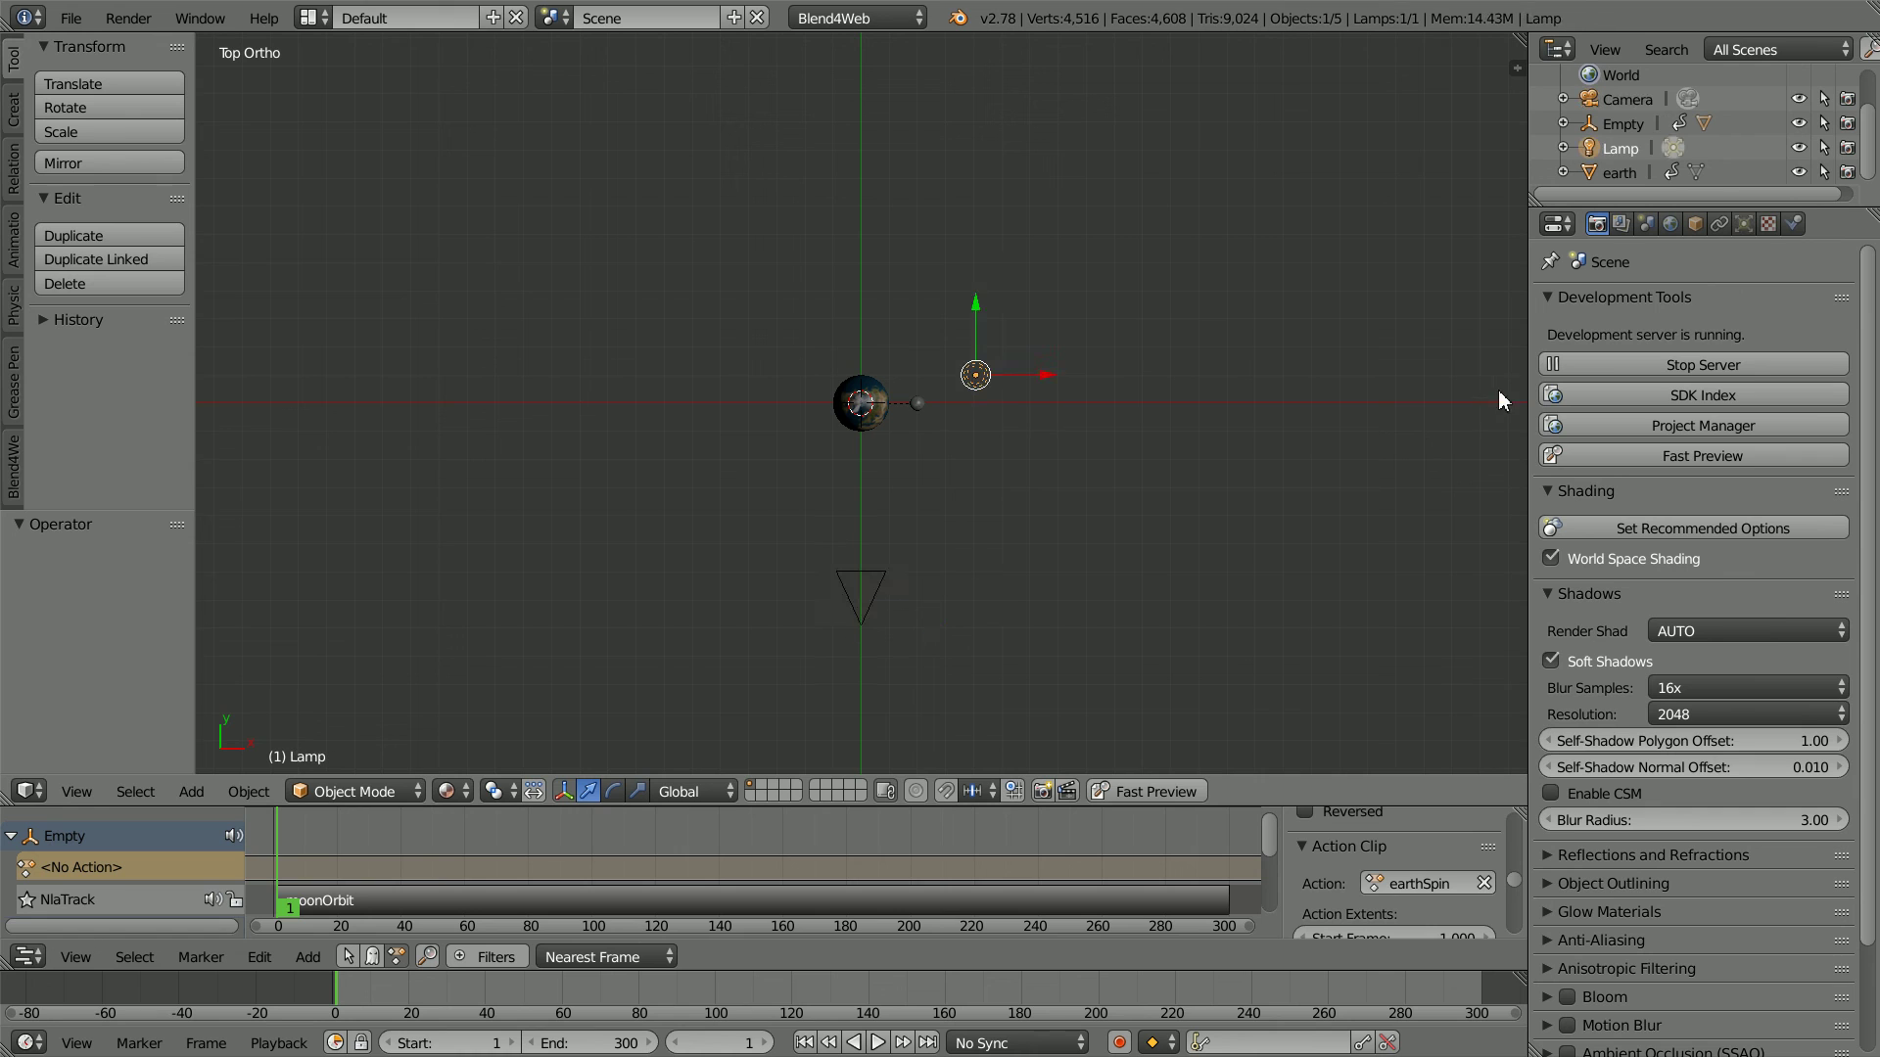
{"action": "left_click", "coordinate": [1696, 225]}
Step: Reset the lamp's location to the origin, then move it to X 0.835, Y -9.187
{"action": "right_click", "coordinate": [1589, 422]}
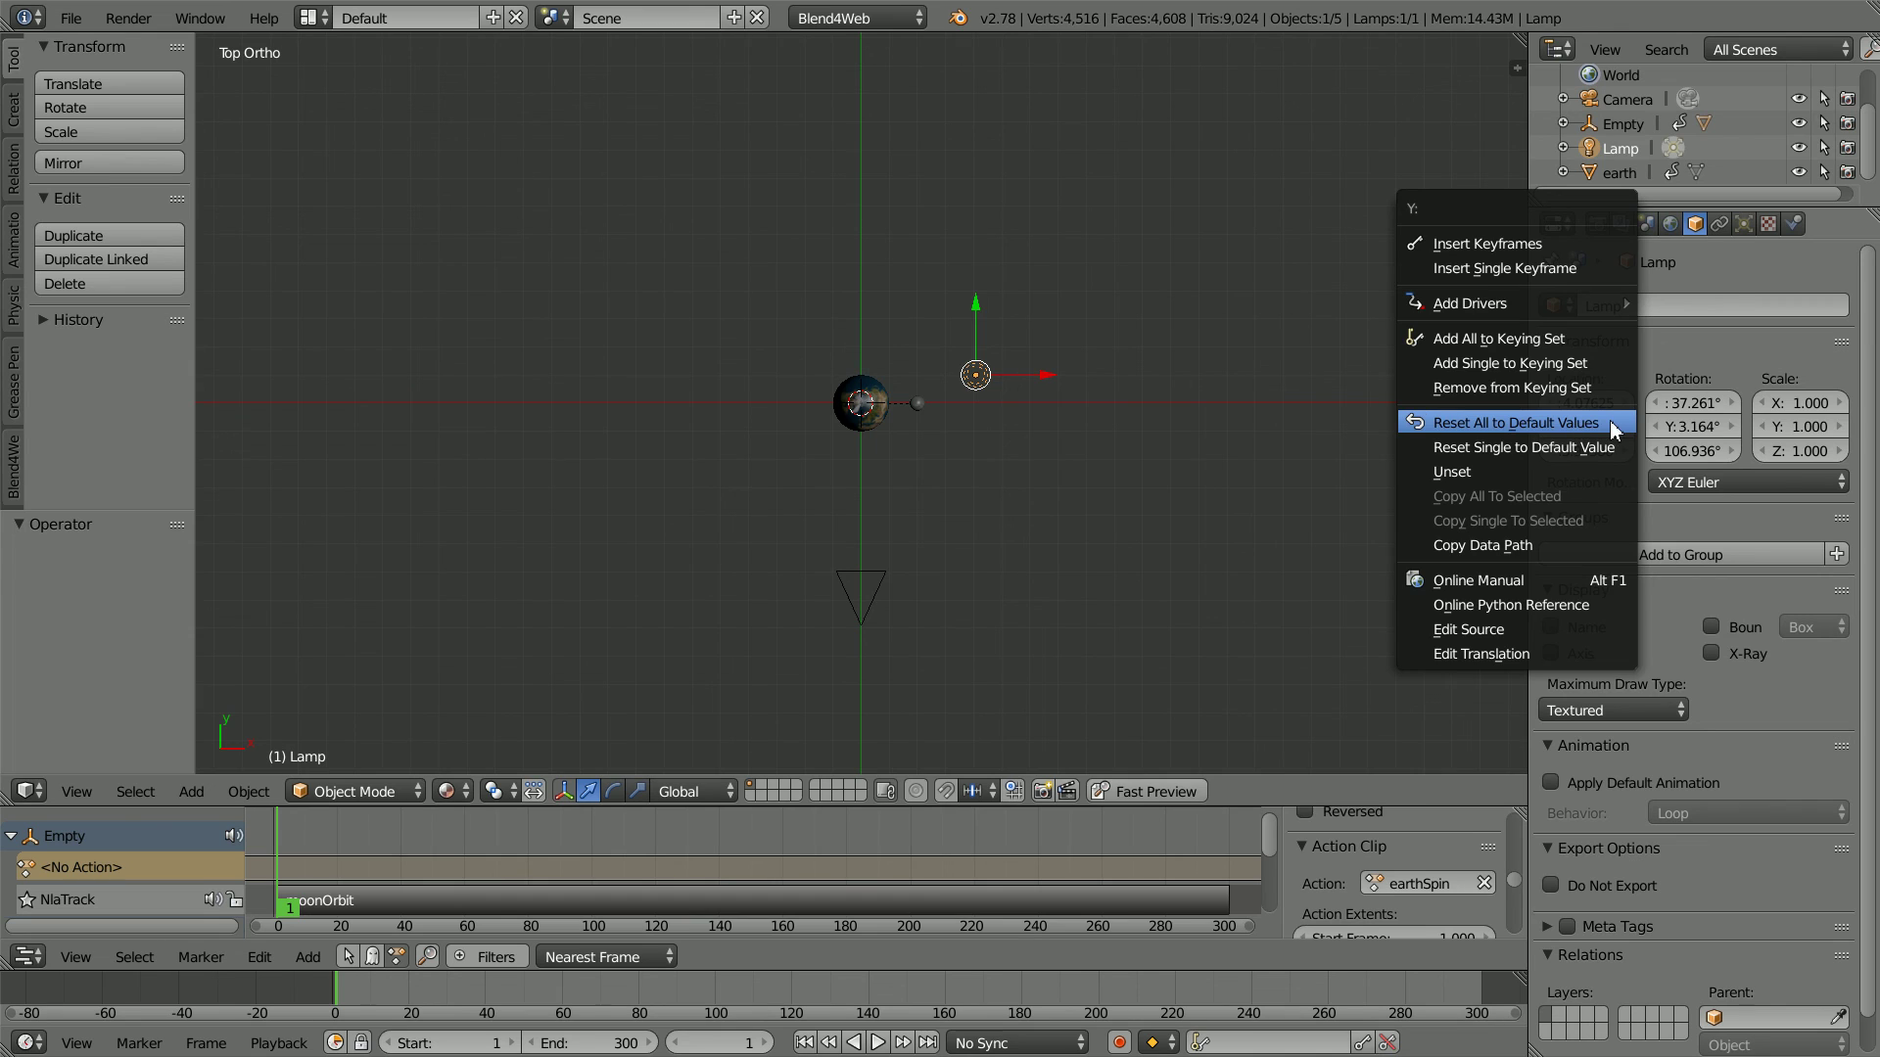
{"action": "left_click", "coordinate": [1610, 425]}
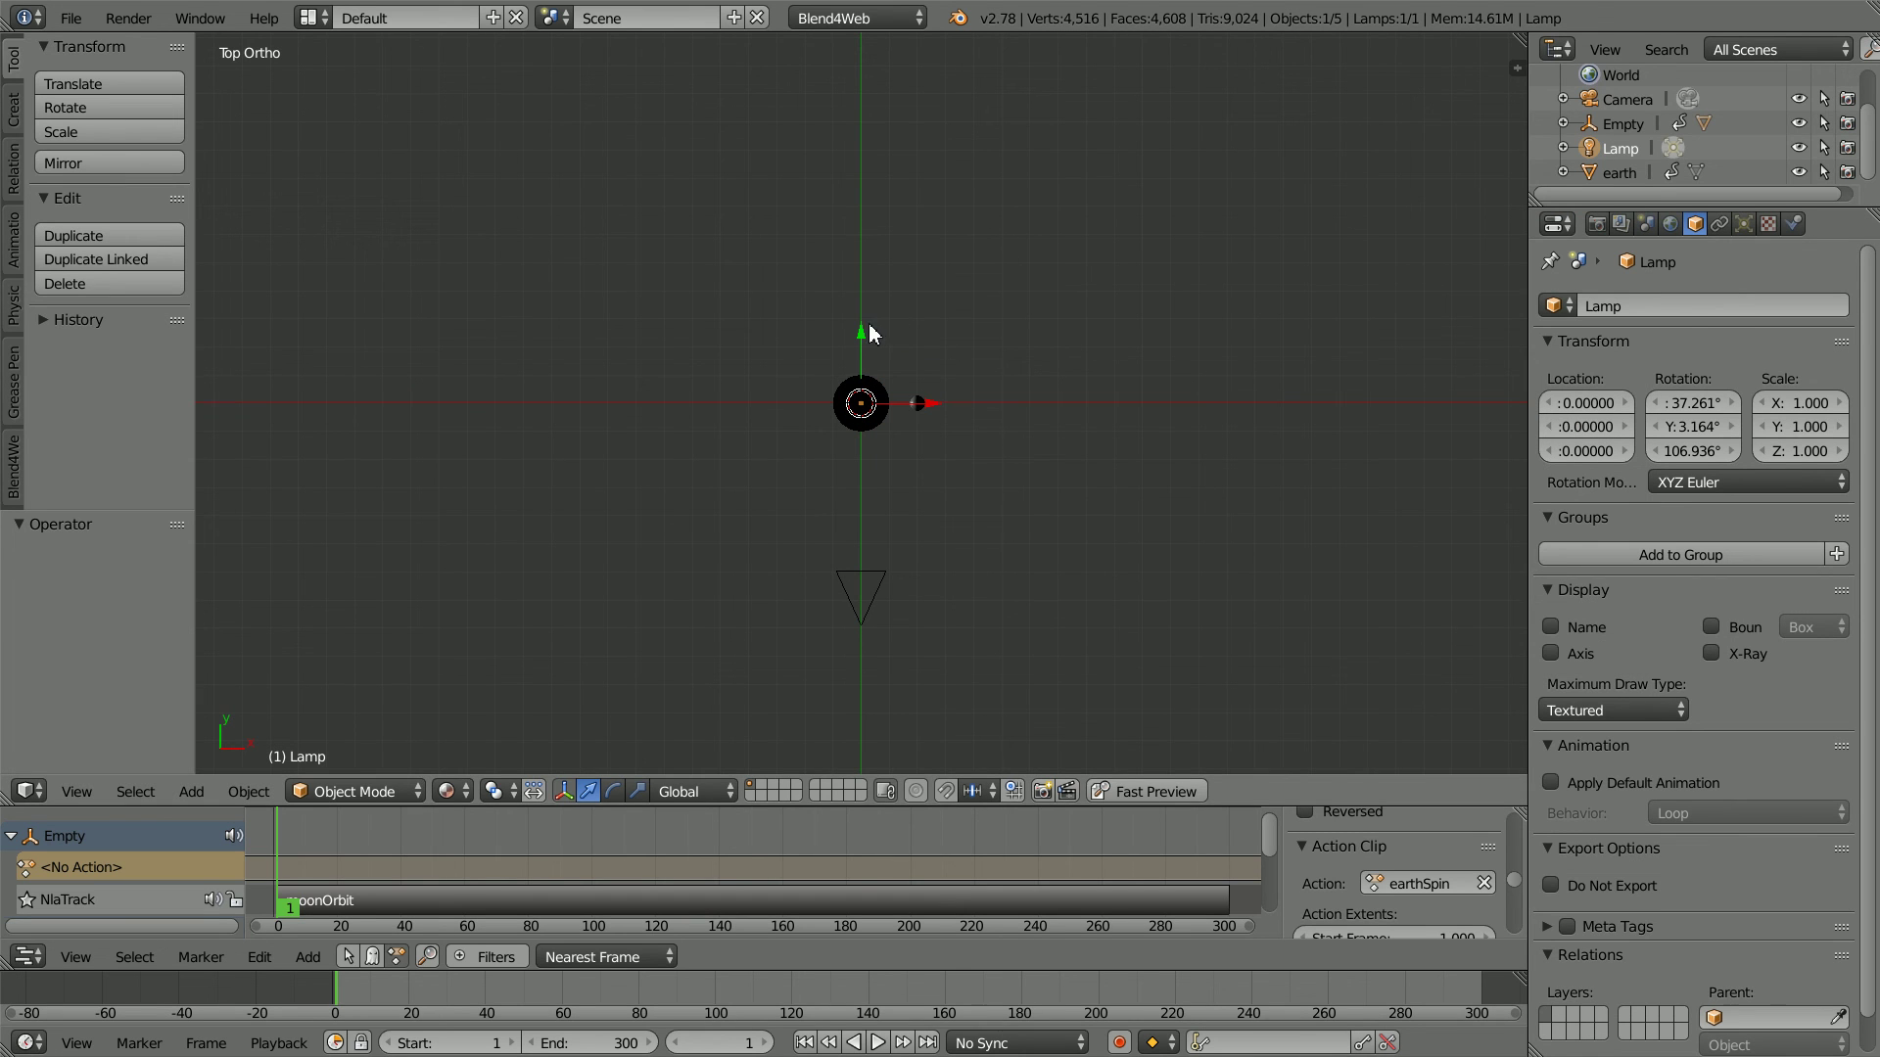
{"action": "left_click_drag", "start_coordinate": [861, 339], "coordinate": [887, 600]}
{"action": "left_click_drag", "start_coordinate": [938, 664], "coordinate": [957, 669]}
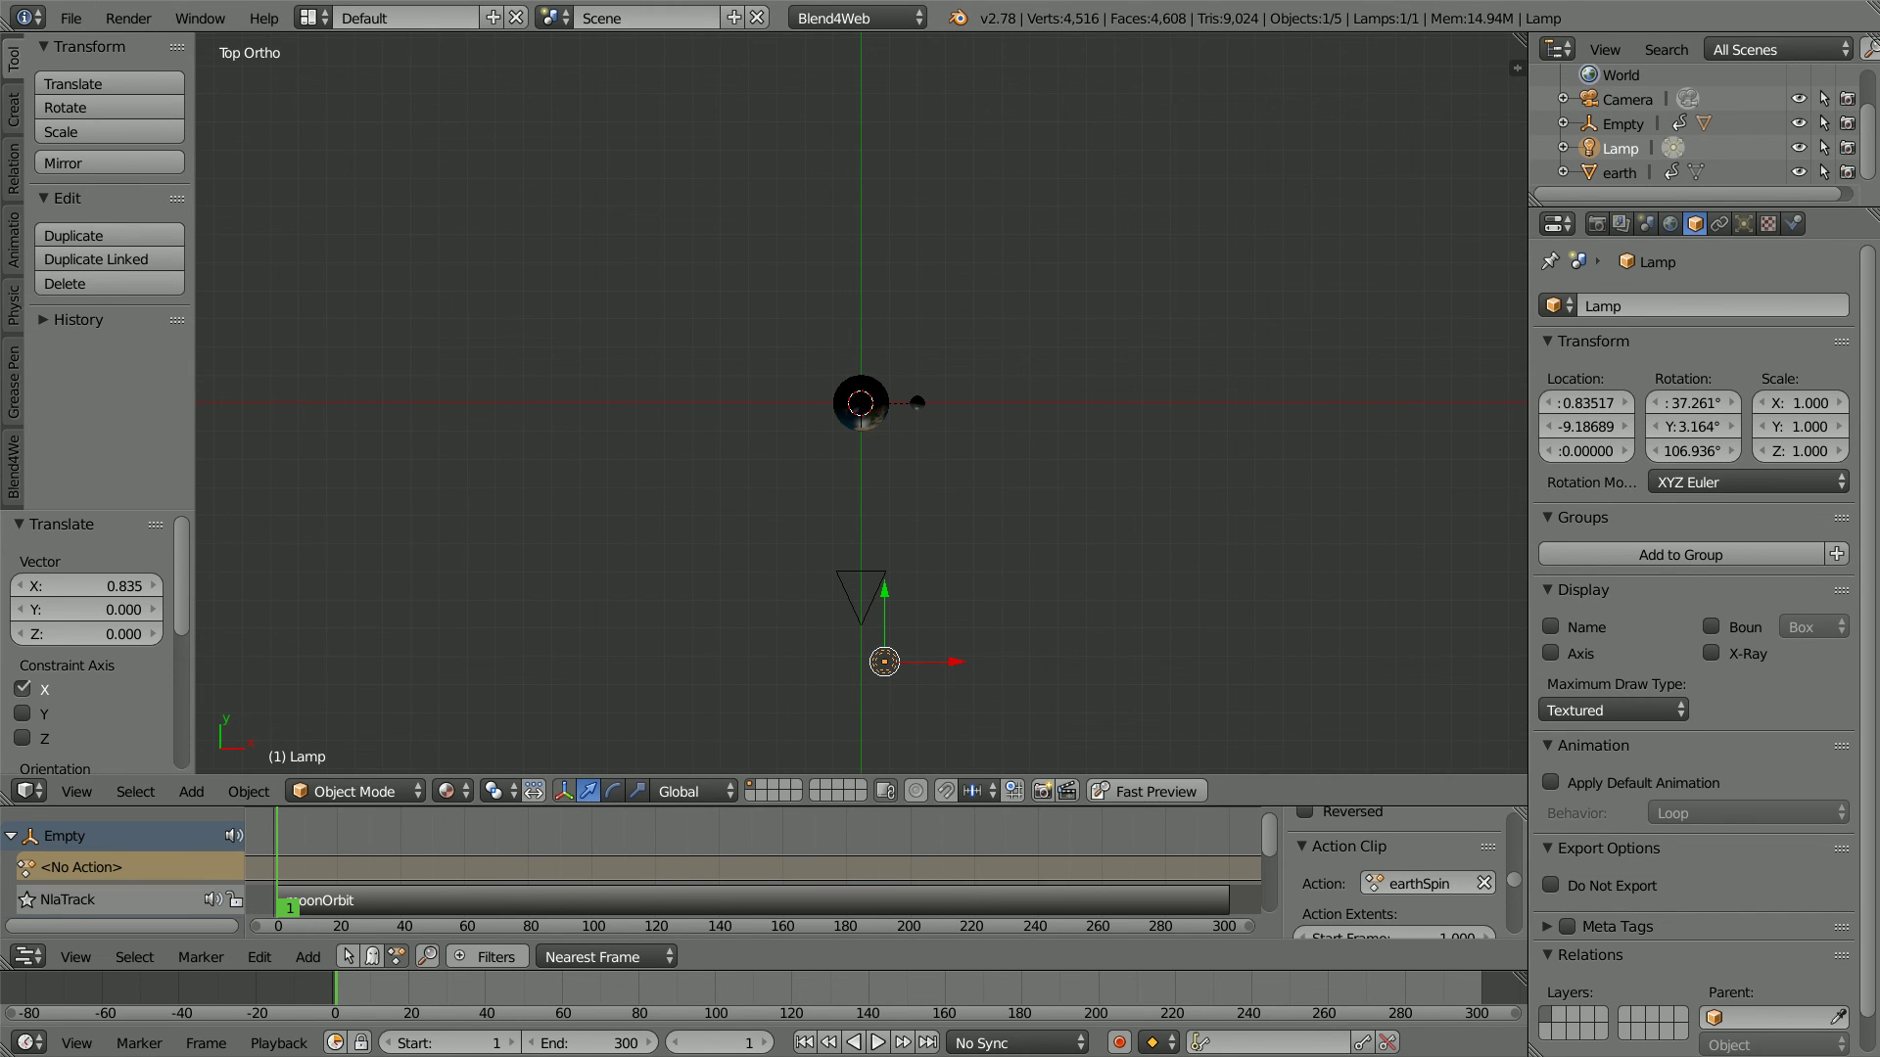
Step: Enable Render Sky in the World settings and set the horizon colour to black
{"action": "left_click", "coordinate": [1670, 225]}
{"action": "left_click", "coordinate": [1553, 574]}
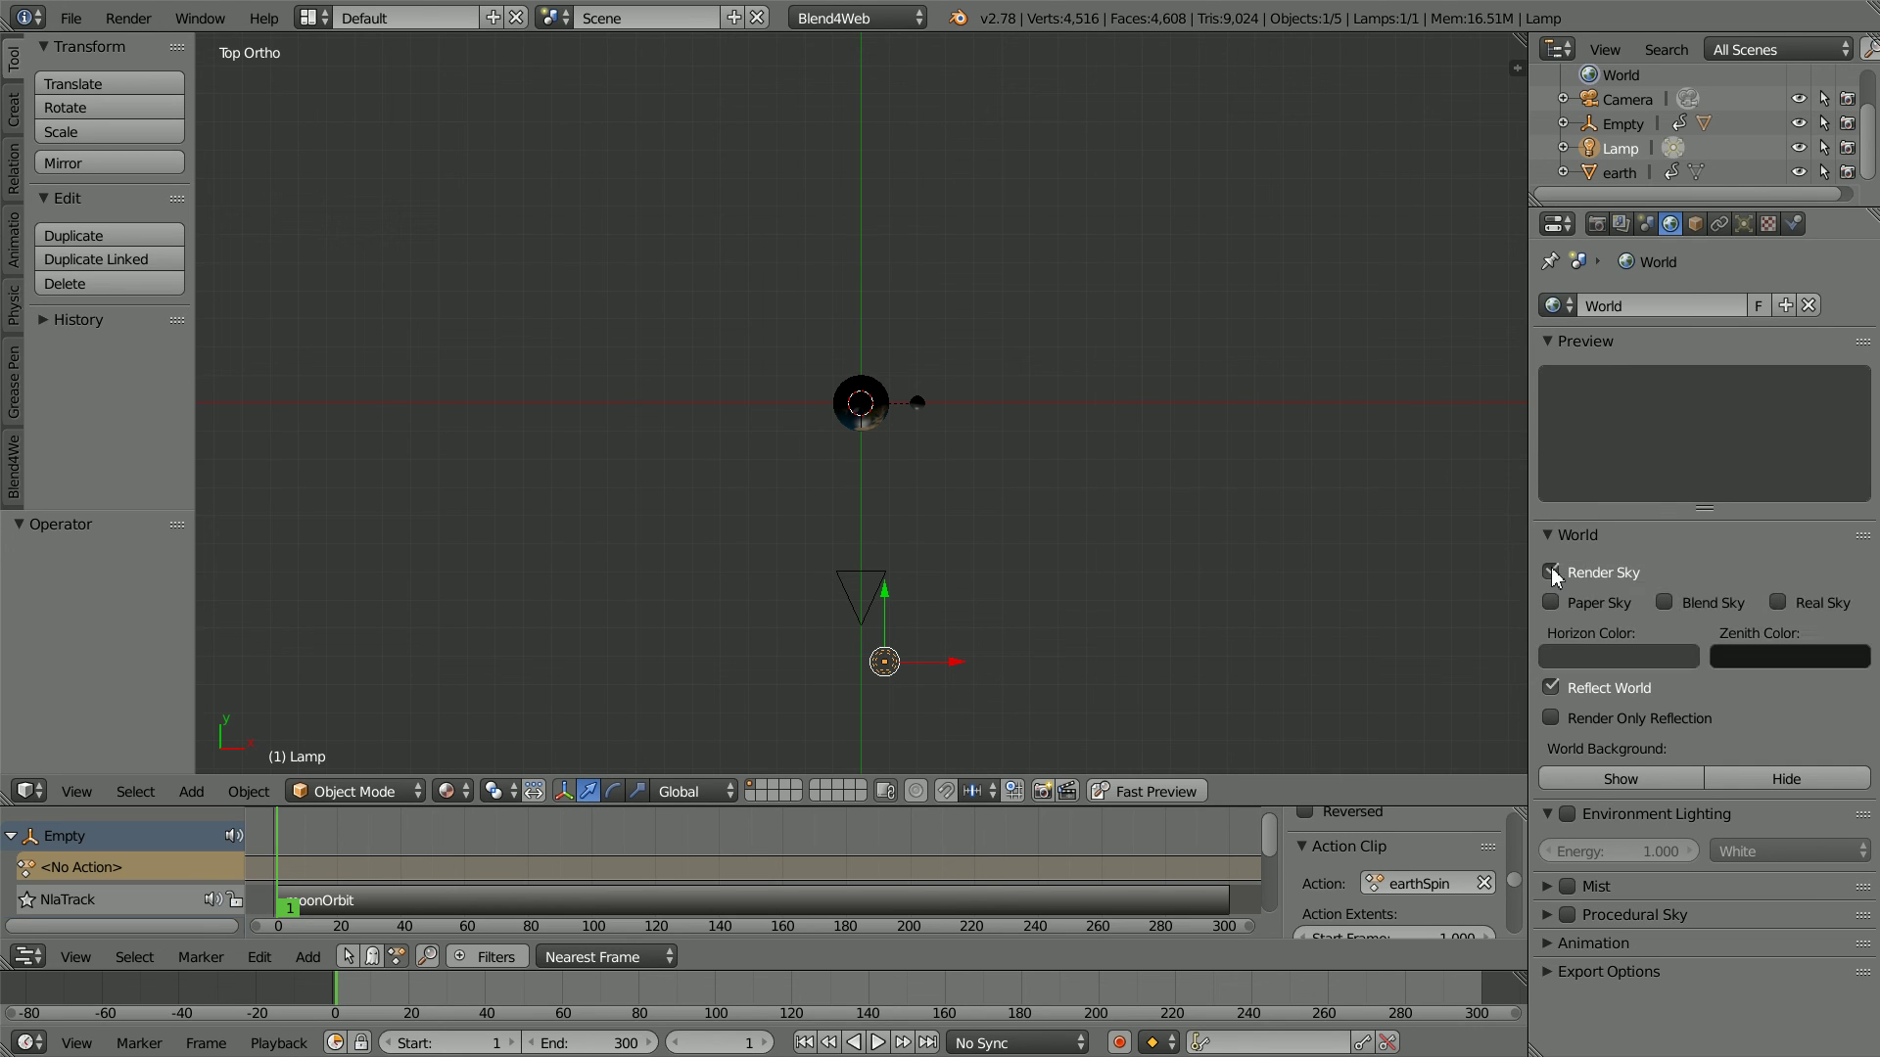
{"action": "left_click", "coordinate": [1642, 658]}
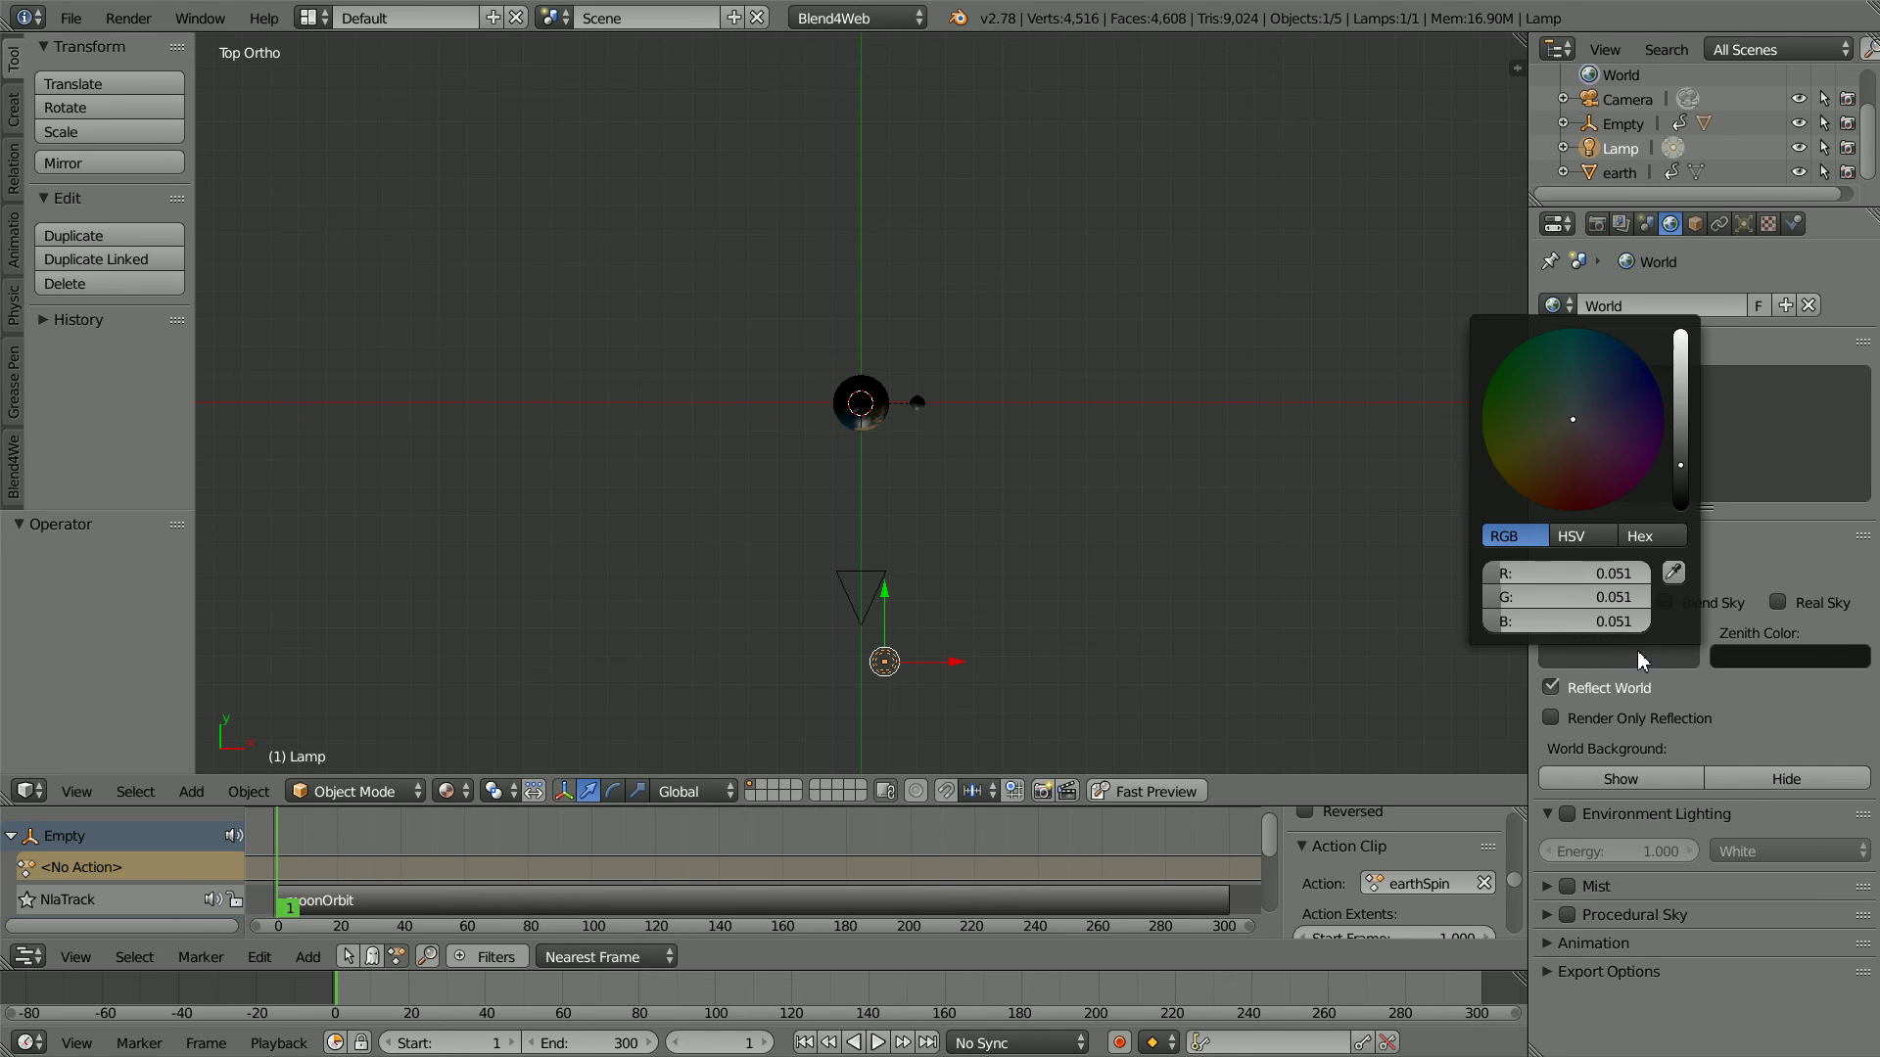
{"action": "left_click_drag", "start_coordinate": [1682, 486], "coordinate": [1684, 518]}
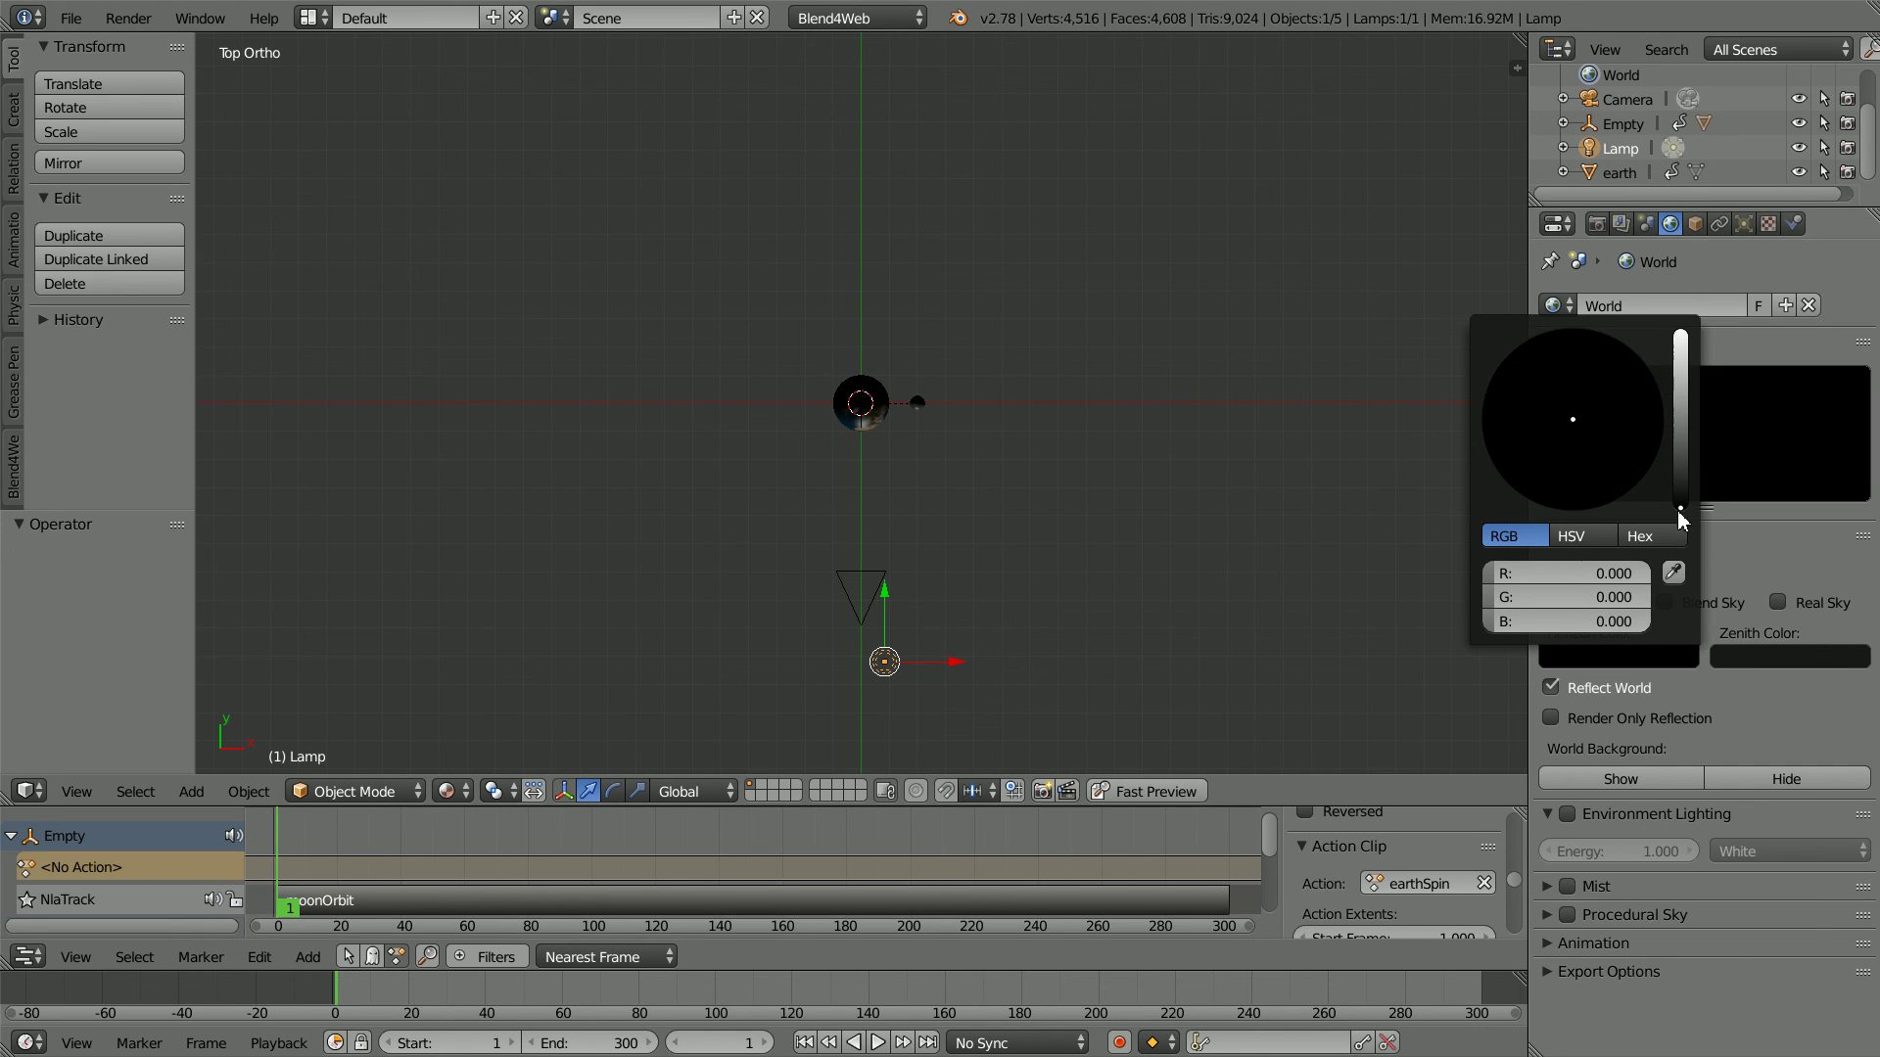
Step: Return to the camera view and select the earth
{"action": "left_click", "coordinate": [87, 789]}
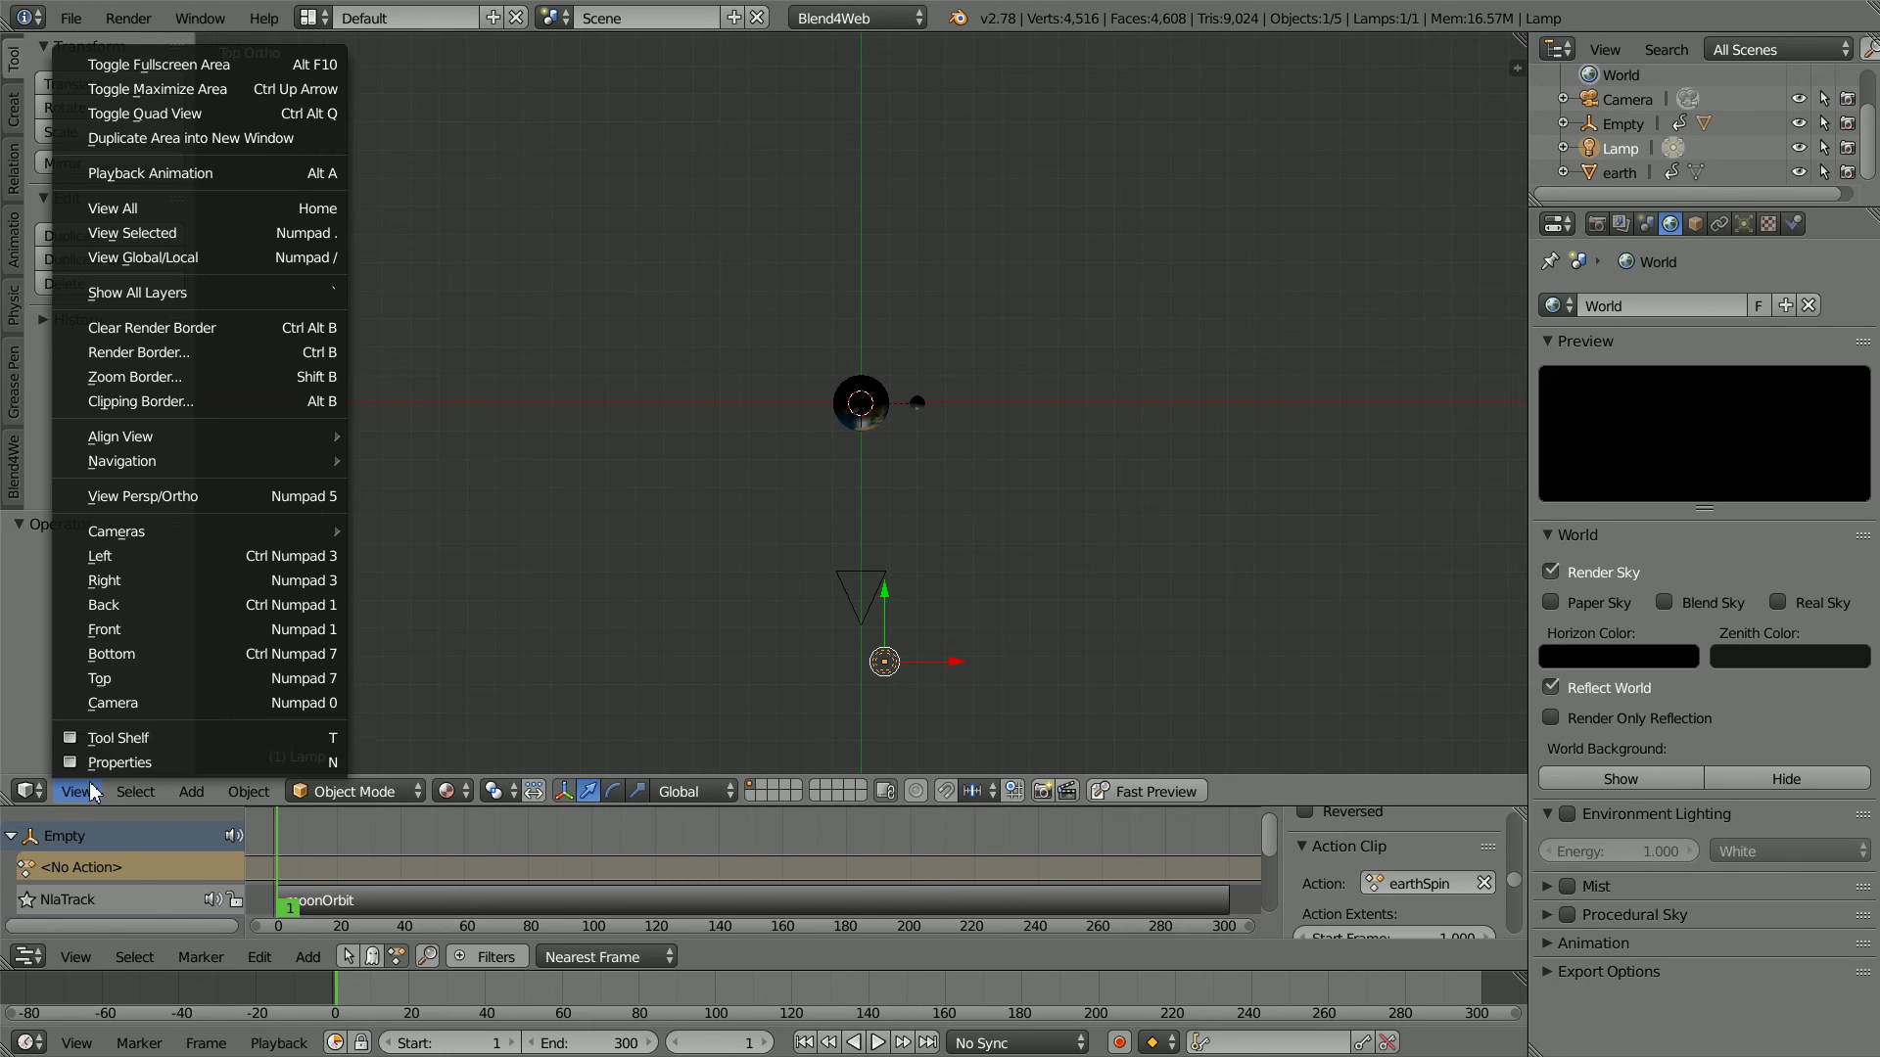
{"action": "left_click", "coordinate": [141, 697]}
{"action": "scroll", "coordinate": [385, 444], "scroll_direction": "up", "scroll_amount": 1}
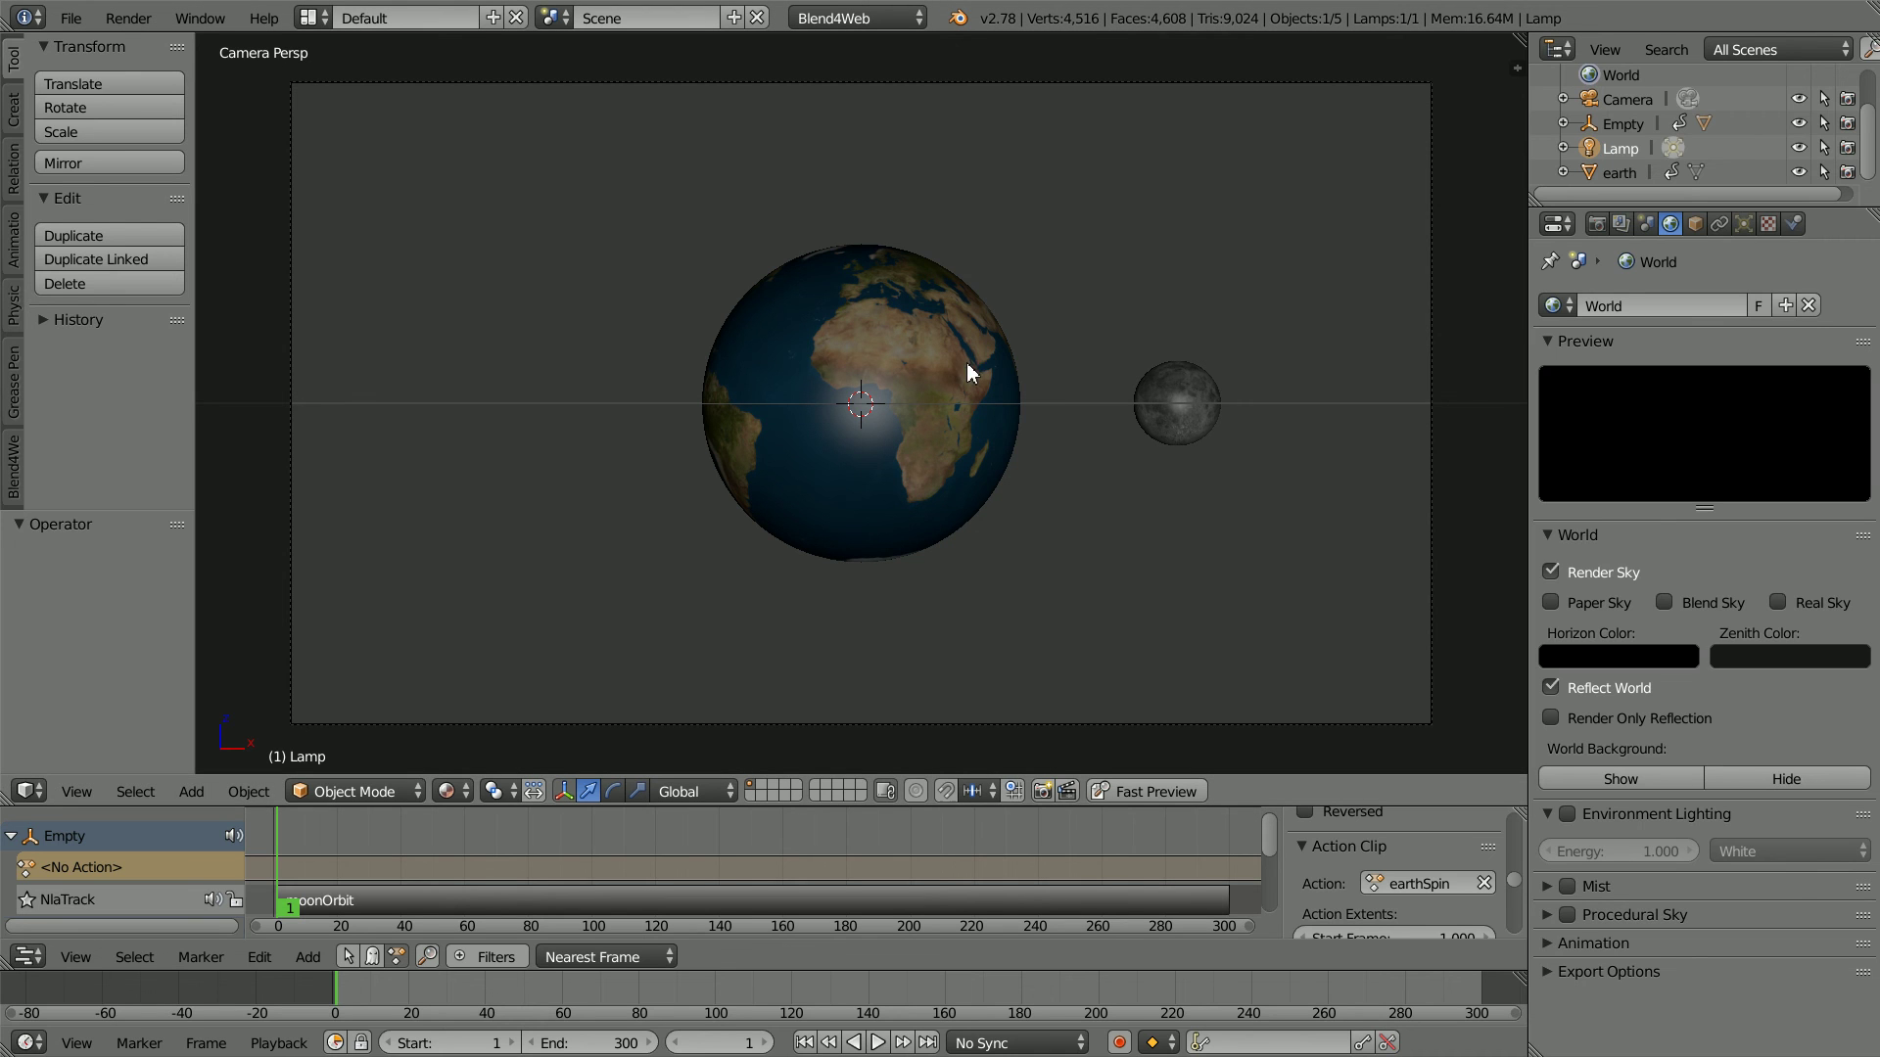
{"action": "right_click", "coordinate": [968, 370]}
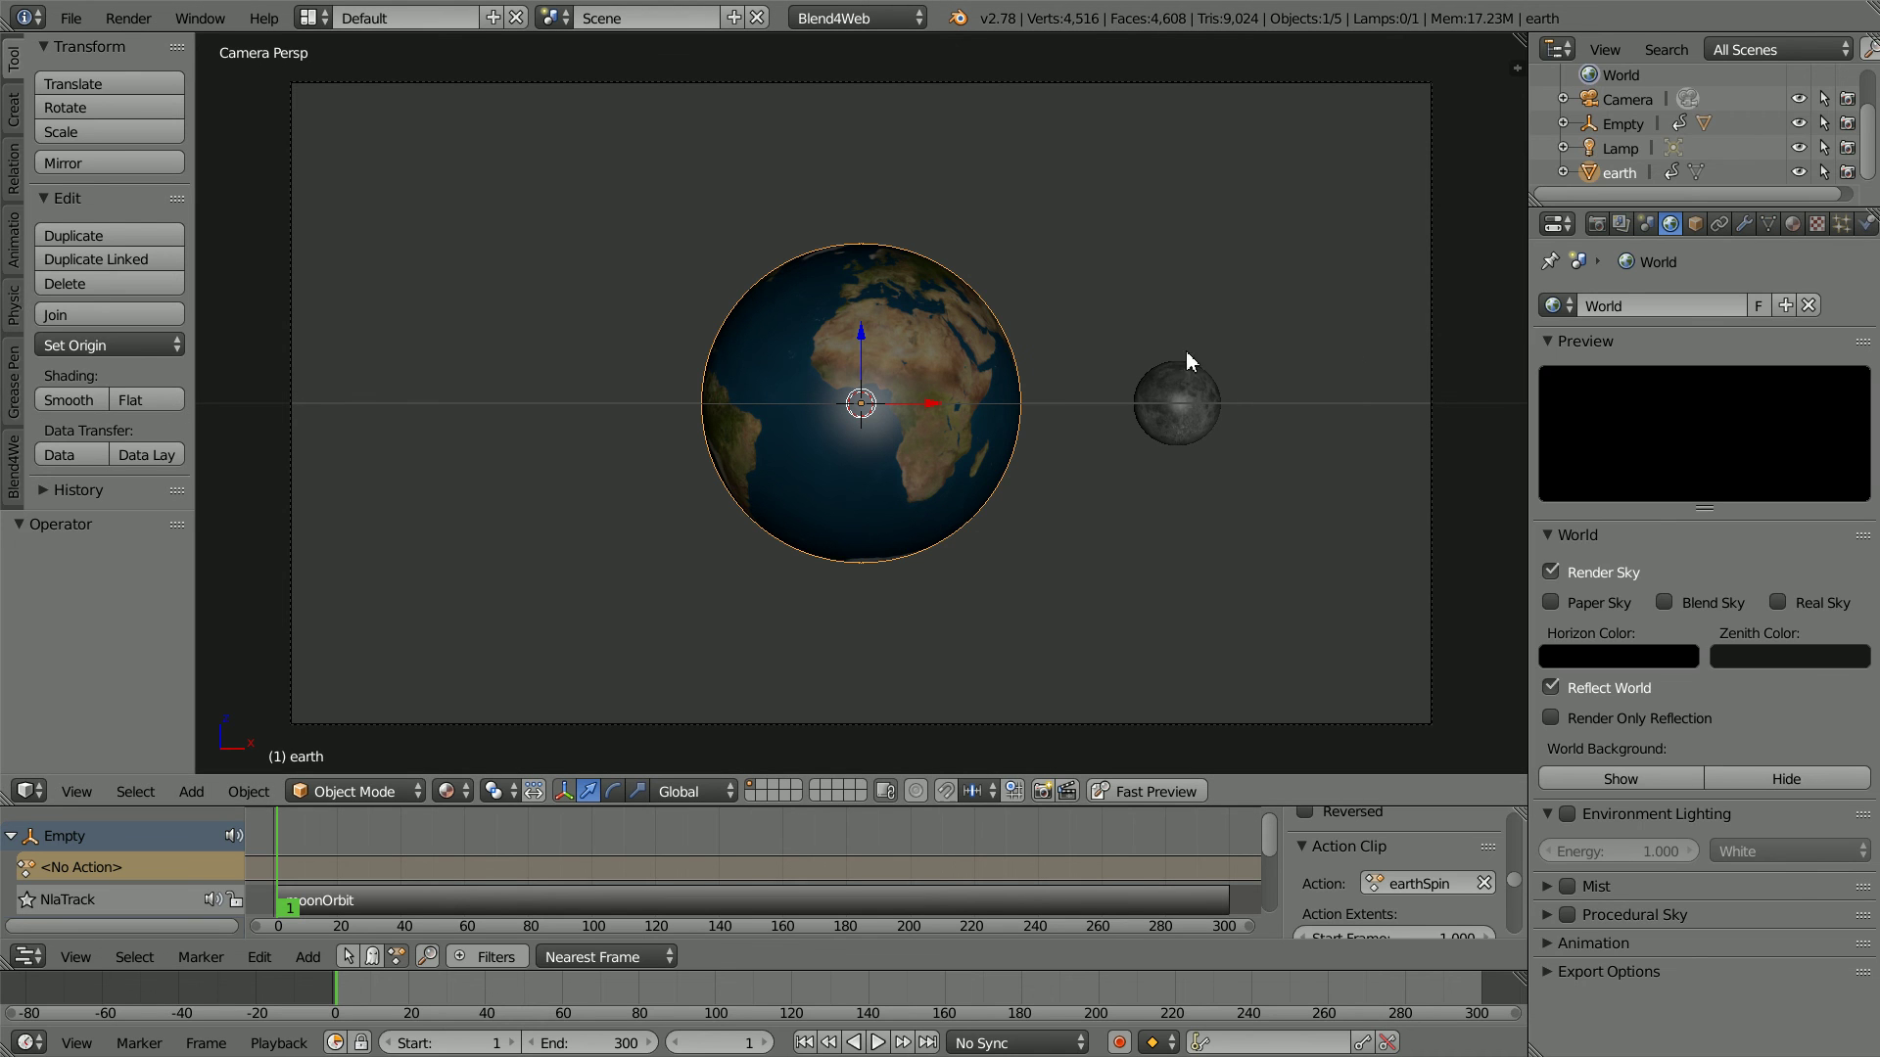
Step: Set the Specular Intensity of the earth's material, then the moon's, to 0.000
{"action": "left_click", "coordinate": [1794, 224]}
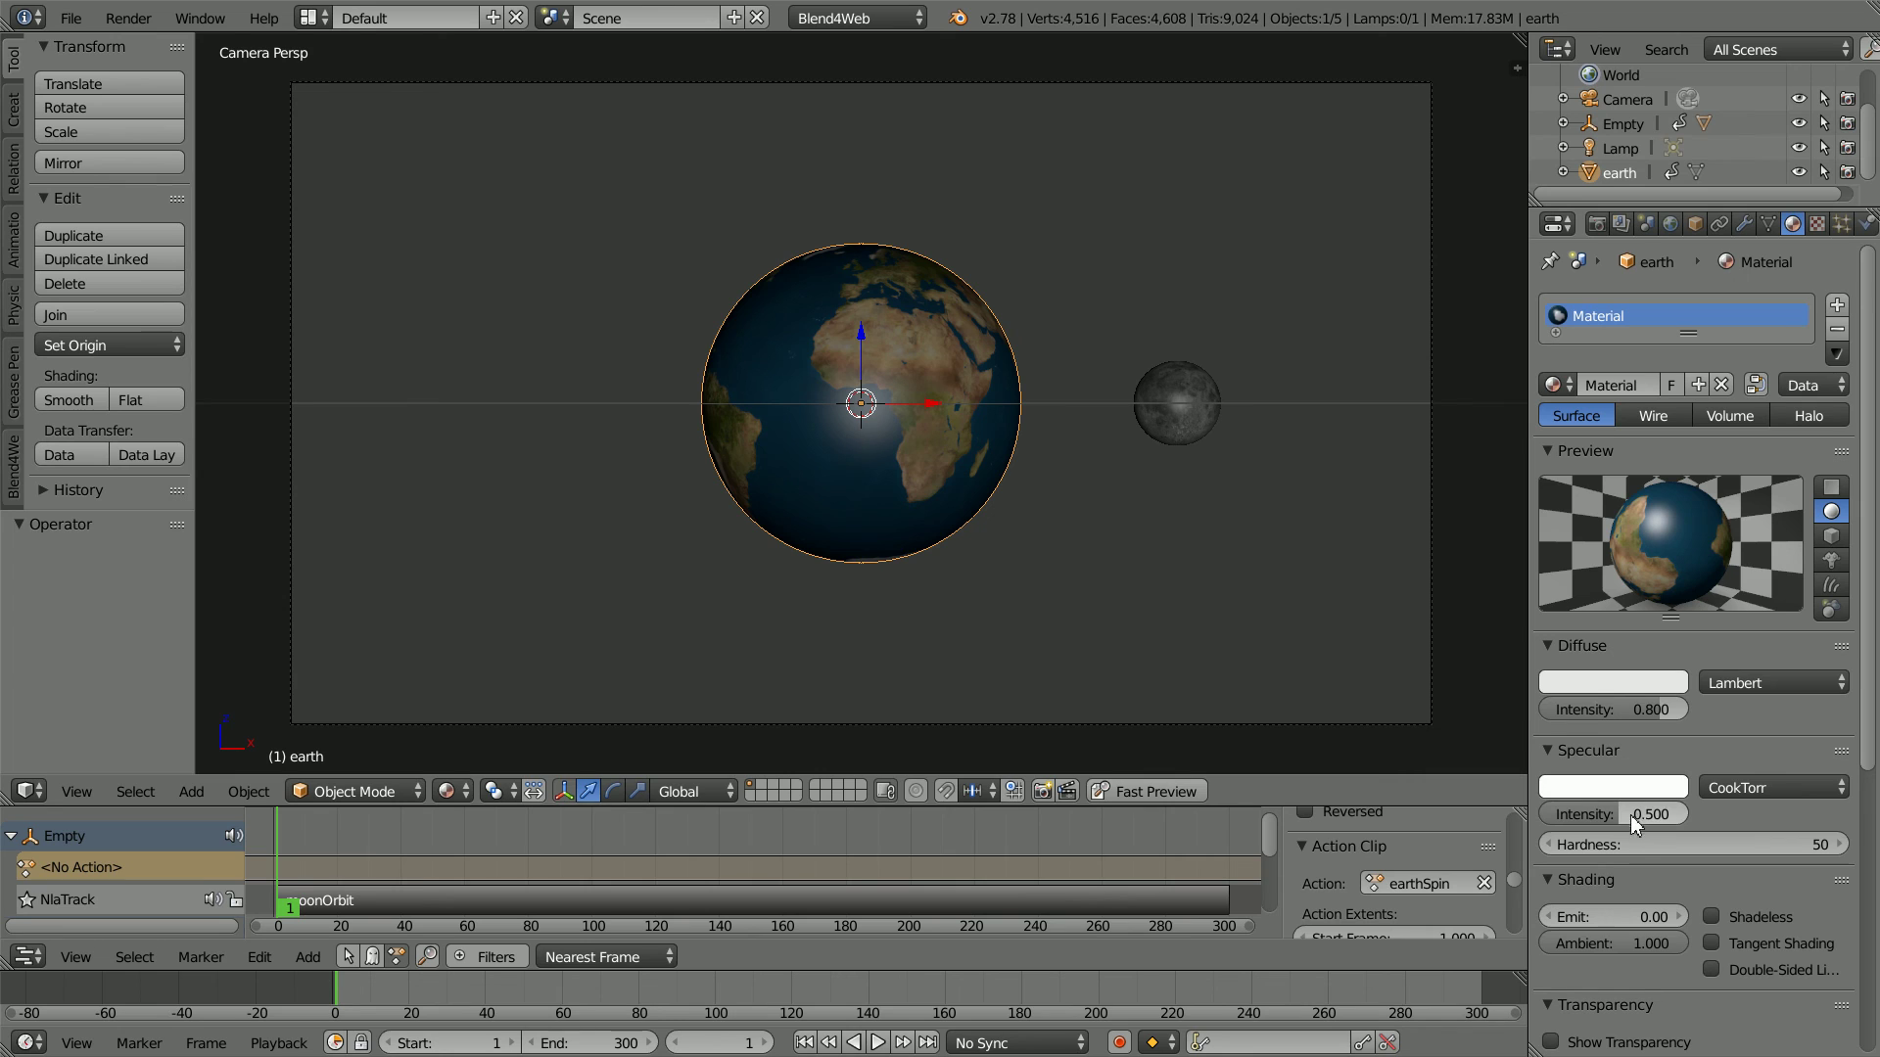
{"action": "left_click_drag", "start_coordinate": [1633, 822], "coordinate": [1449, 873]}
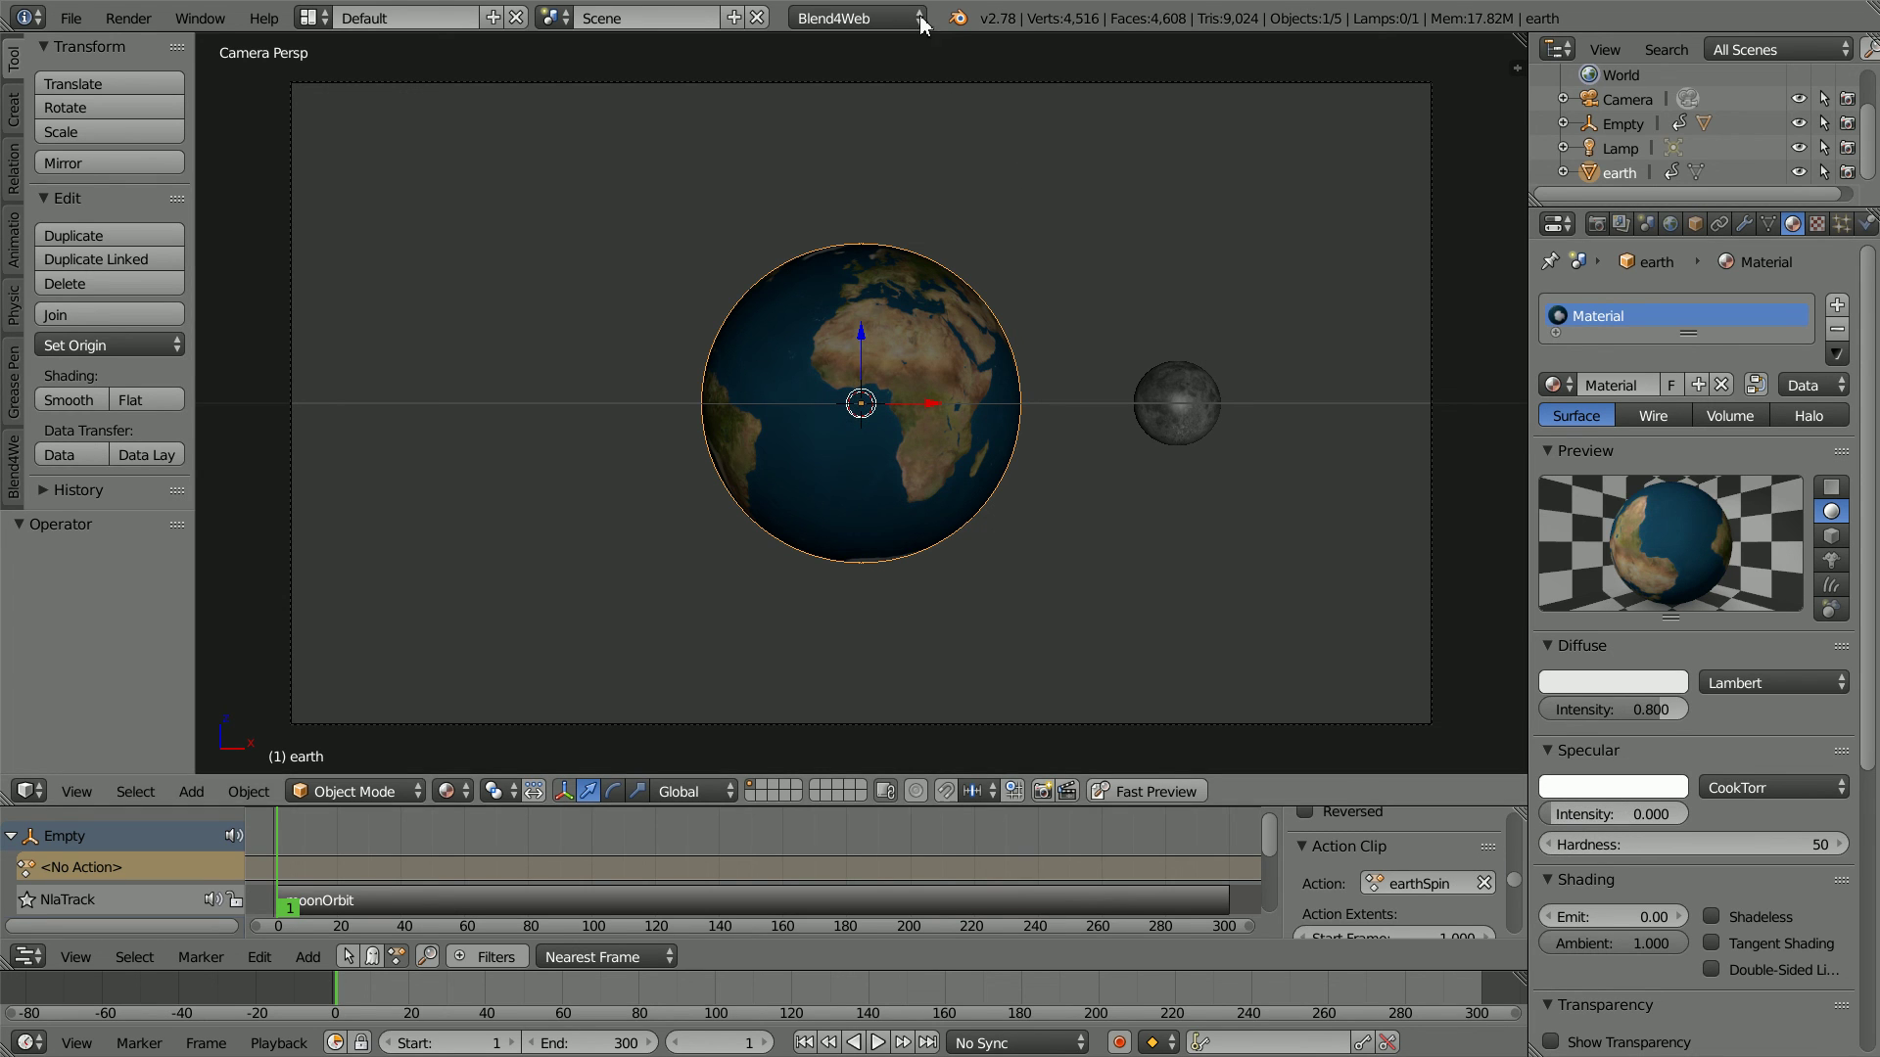
{"action": "right_click", "coordinate": [1202, 392]}
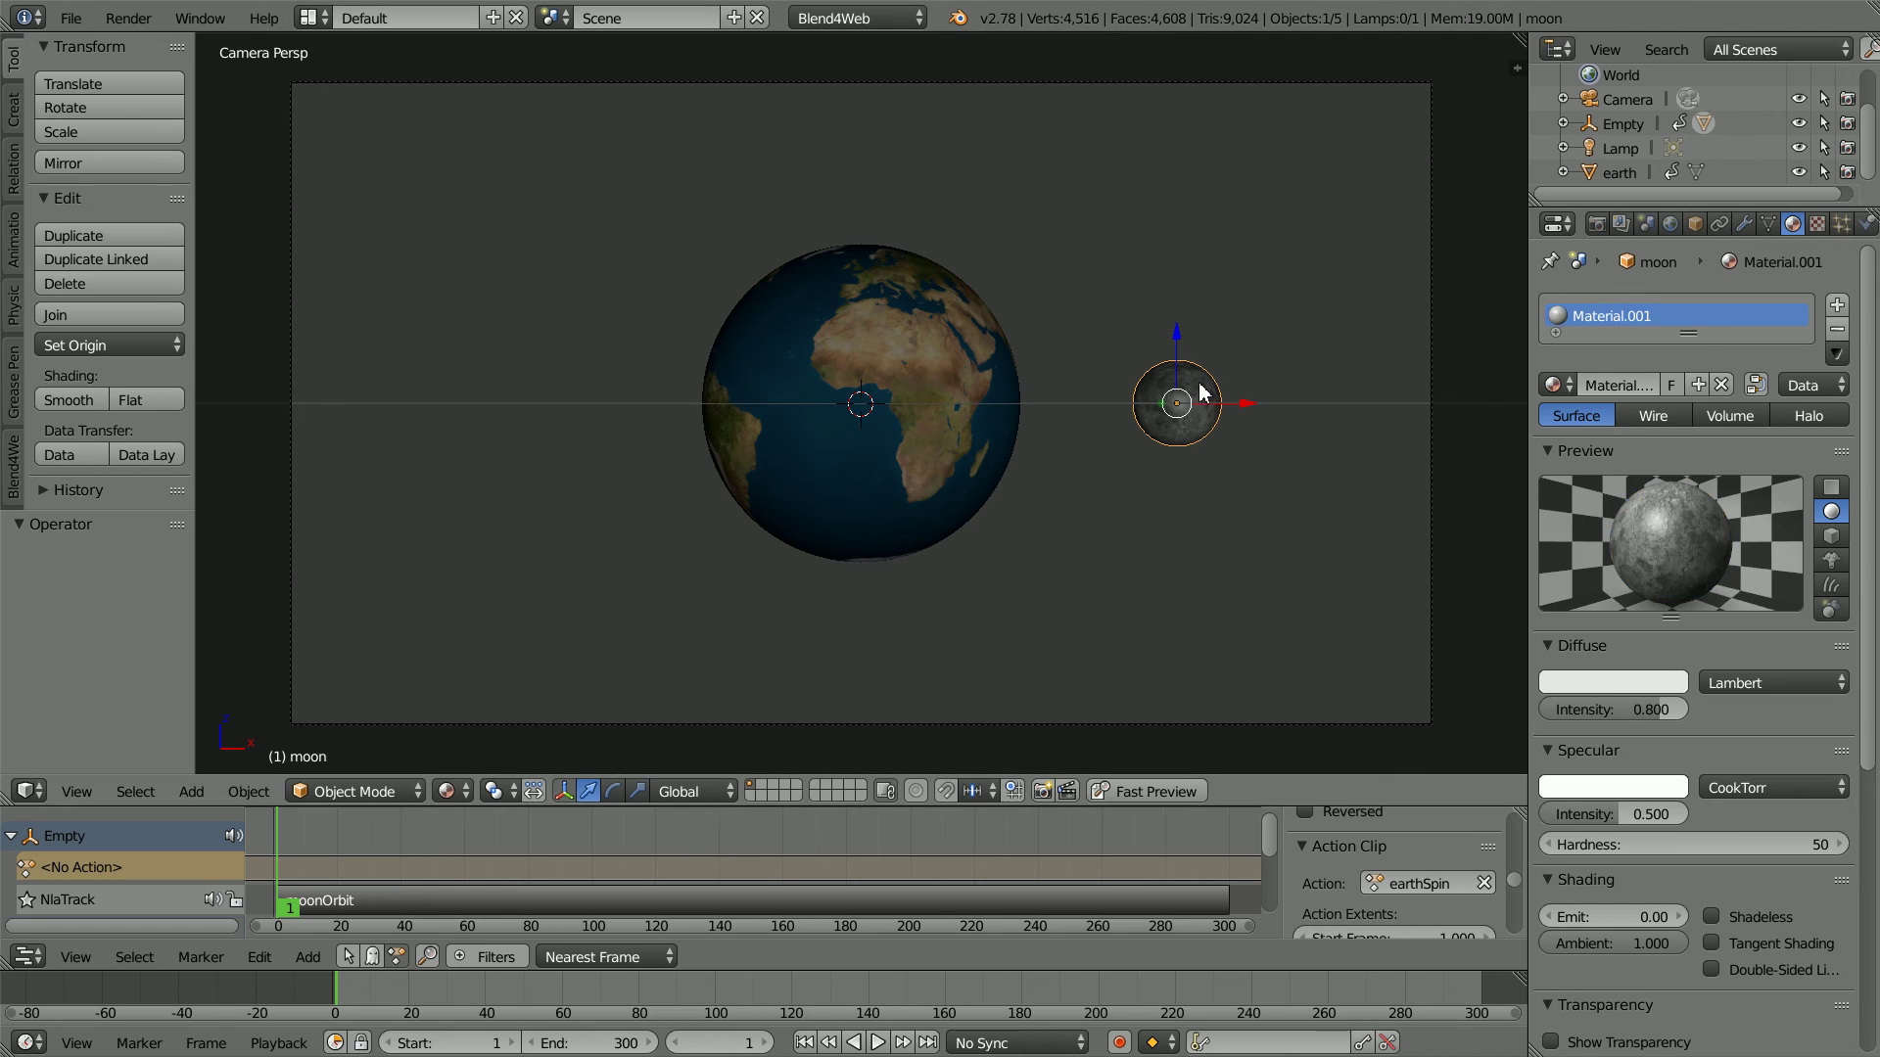
{"action": "left_click_drag", "start_coordinate": [1620, 830], "coordinate": [1537, 815]}
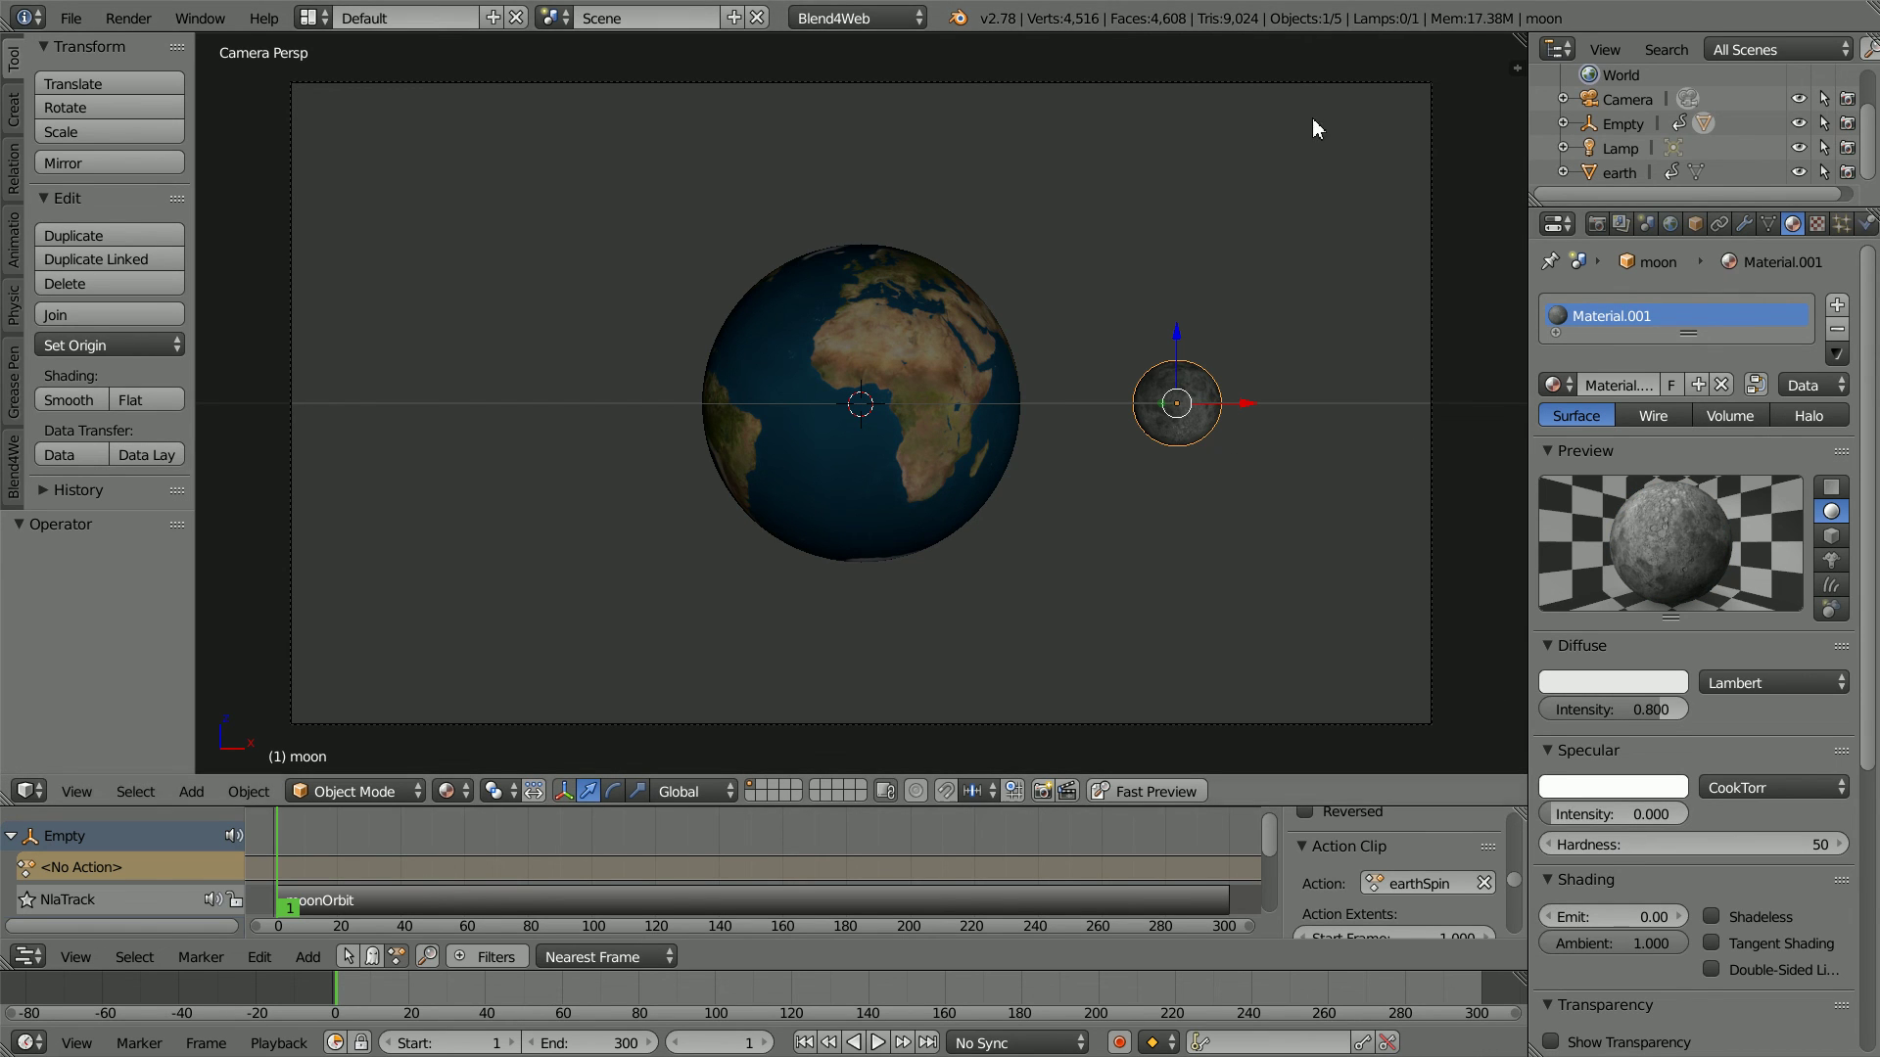
Step: Enable NLA with Cyclic NLA in the Scene settings and start a Fast Preview
{"action": "left_click", "coordinate": [1646, 224]}
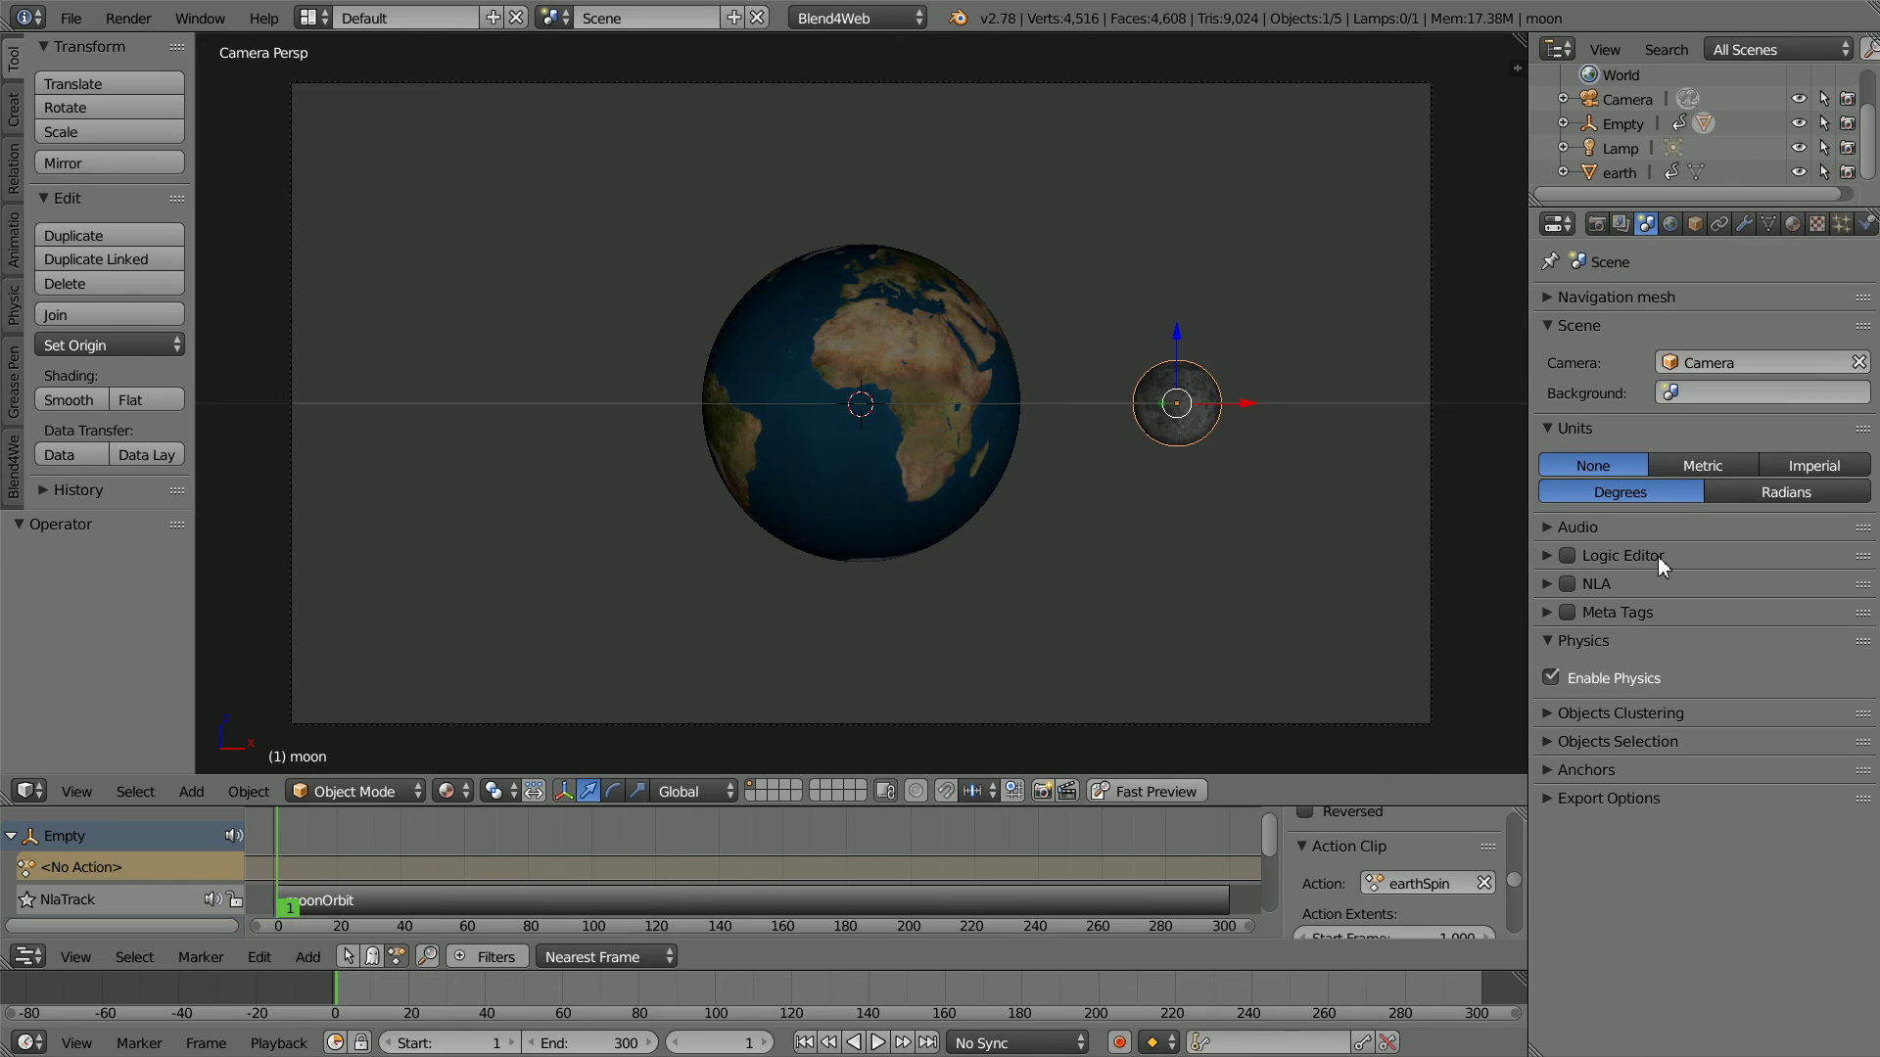
{"action": "left_click", "coordinate": [1549, 585]}
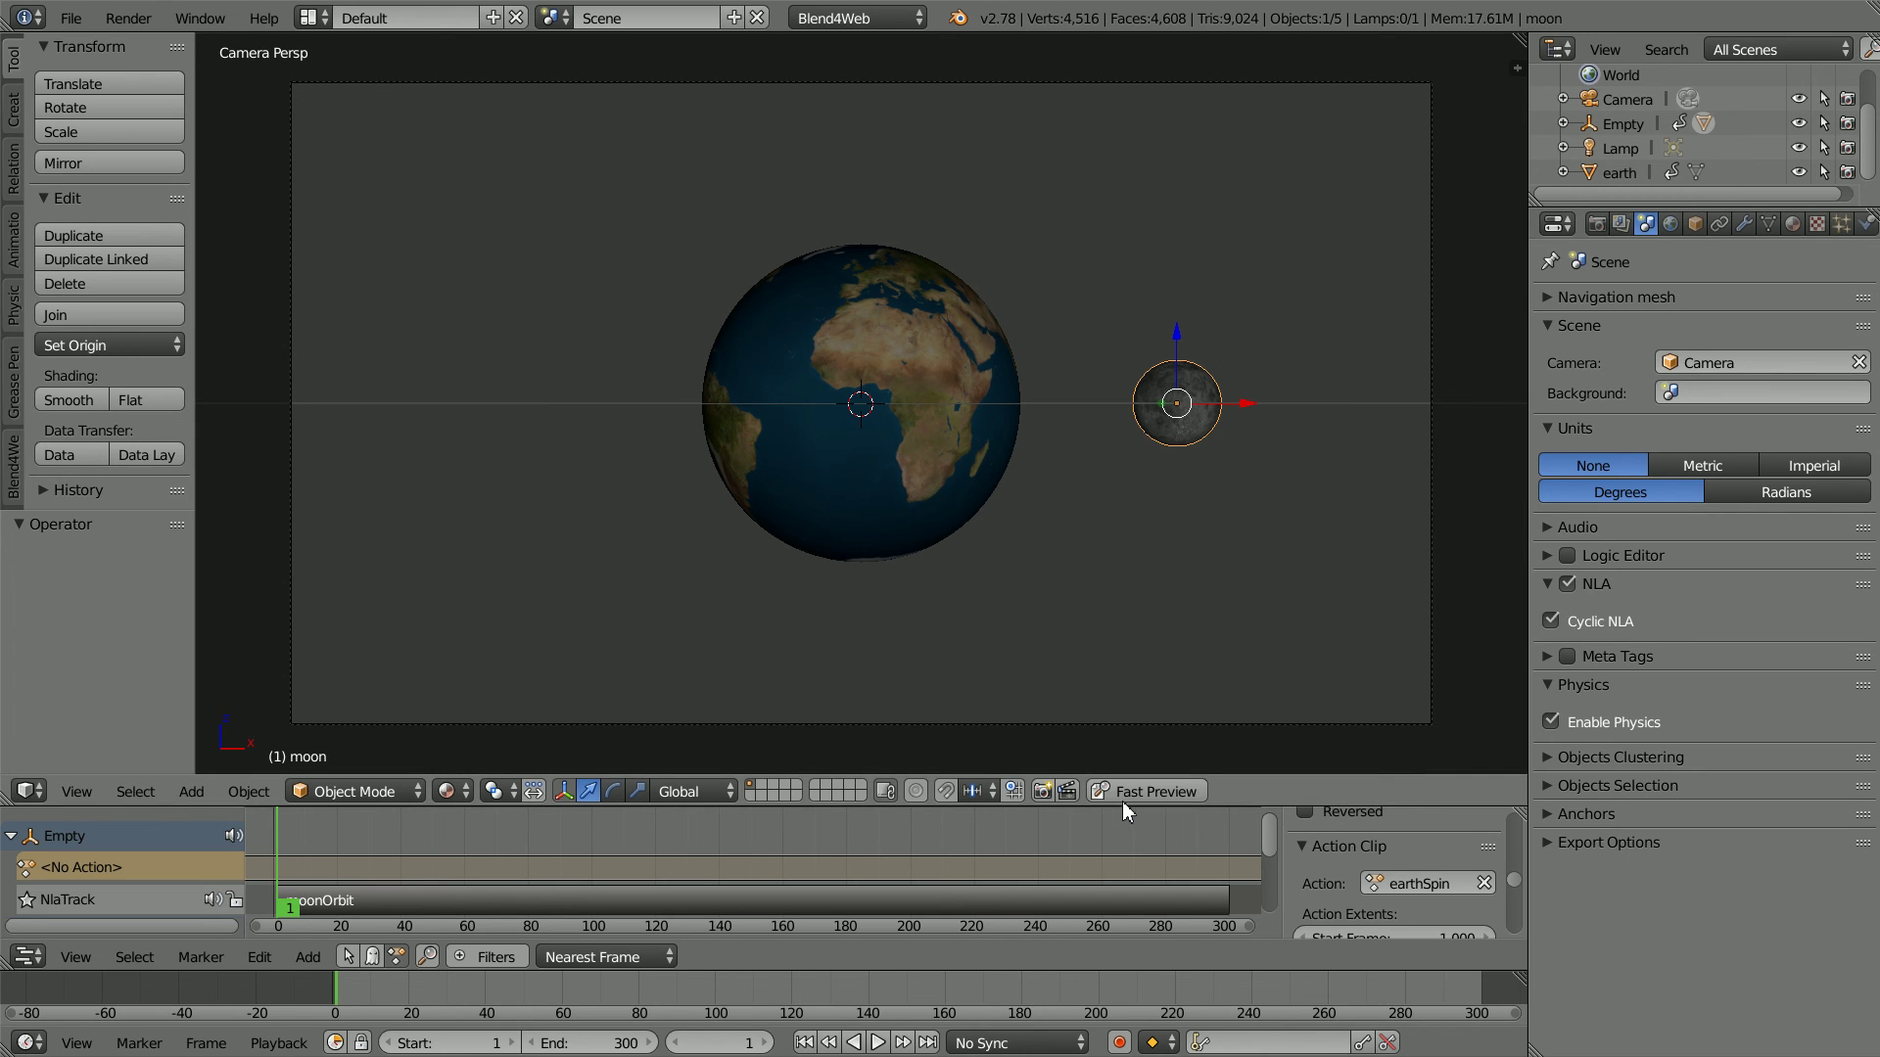
{"action": "left_click", "coordinate": [1190, 793]}
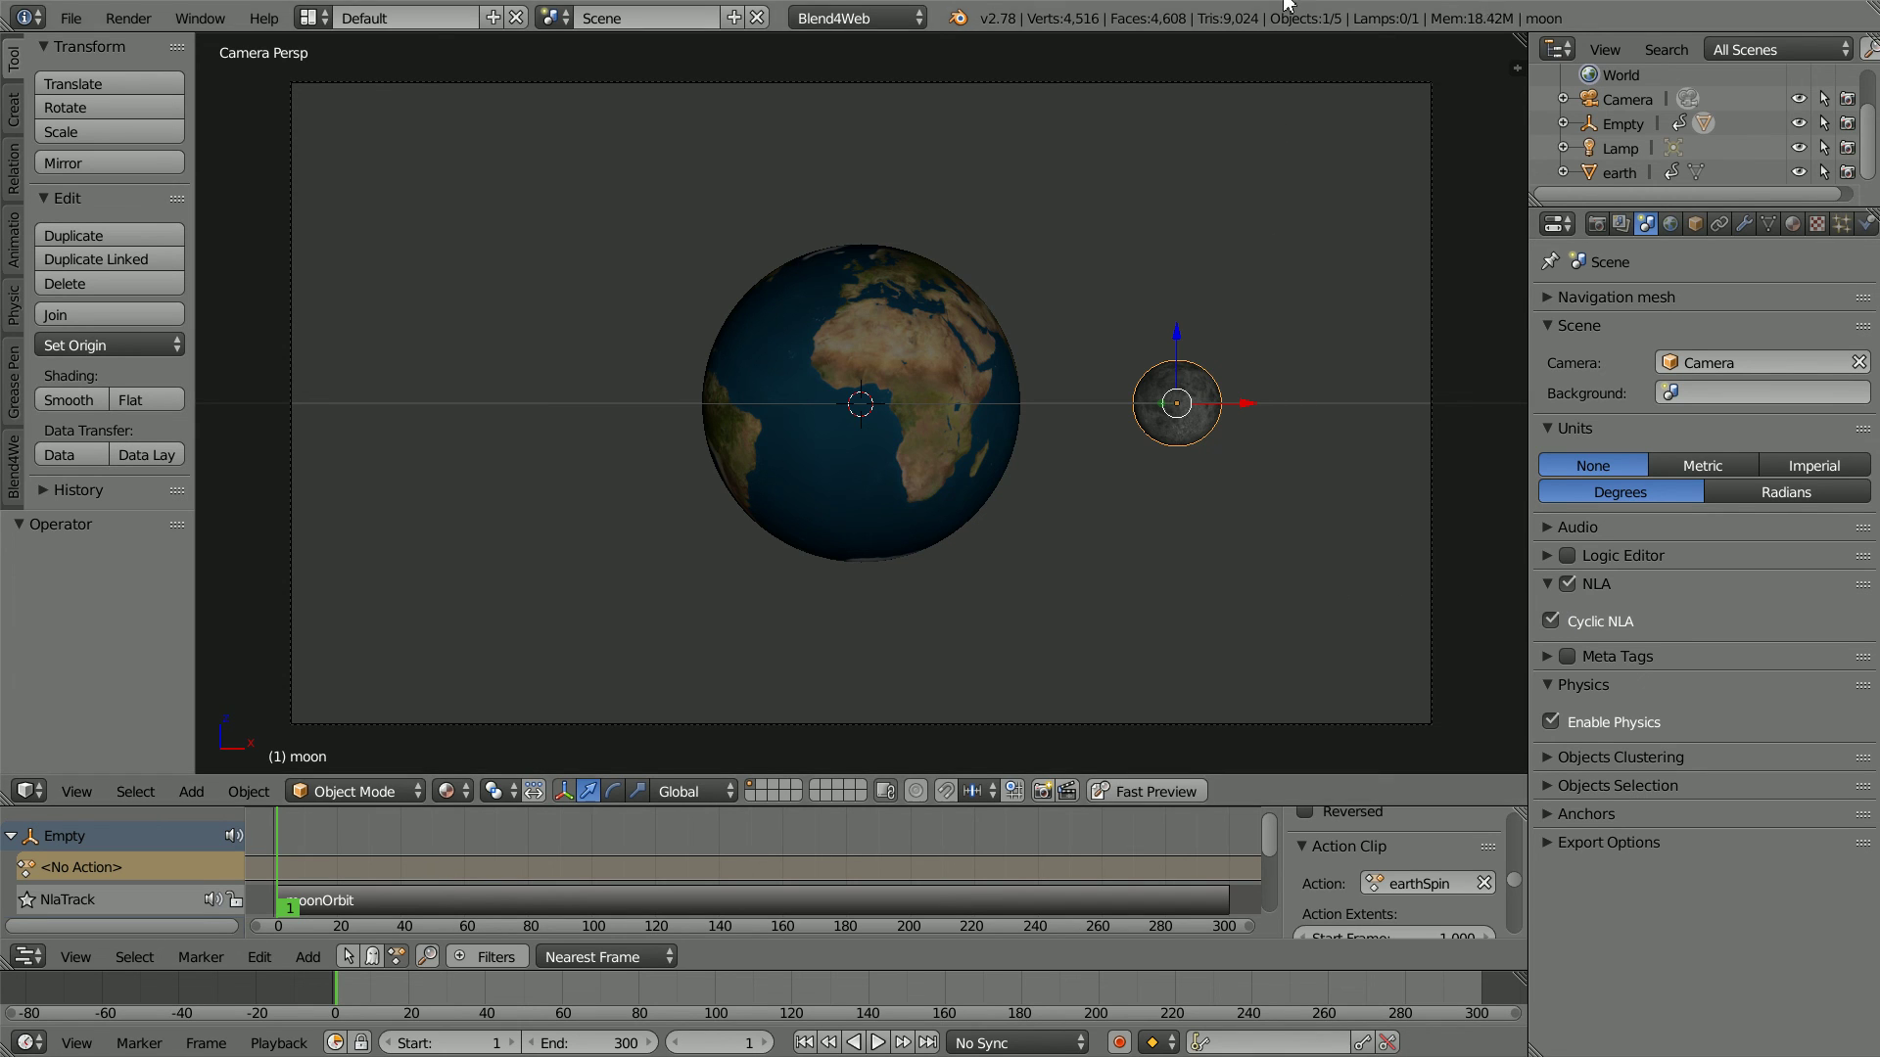